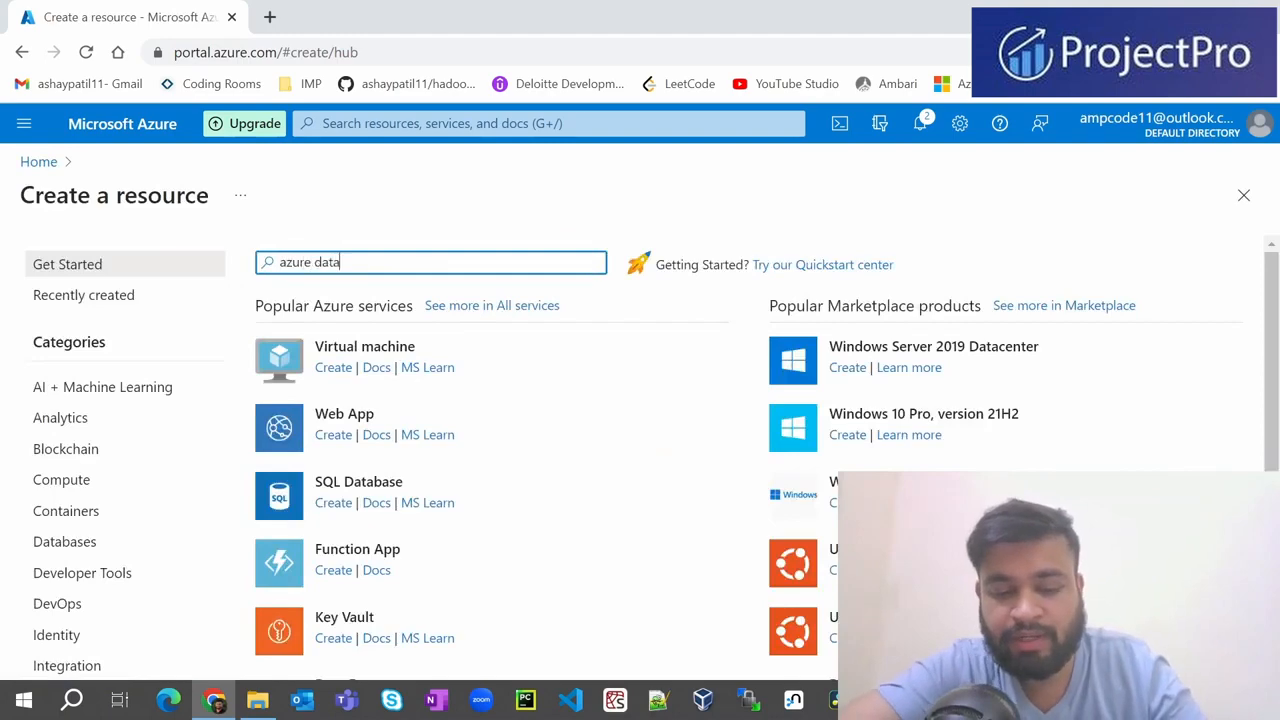
- Search for the Azure Data Factory service and start creating a Data Factory resource
key("Return")
left_click(480, 441)
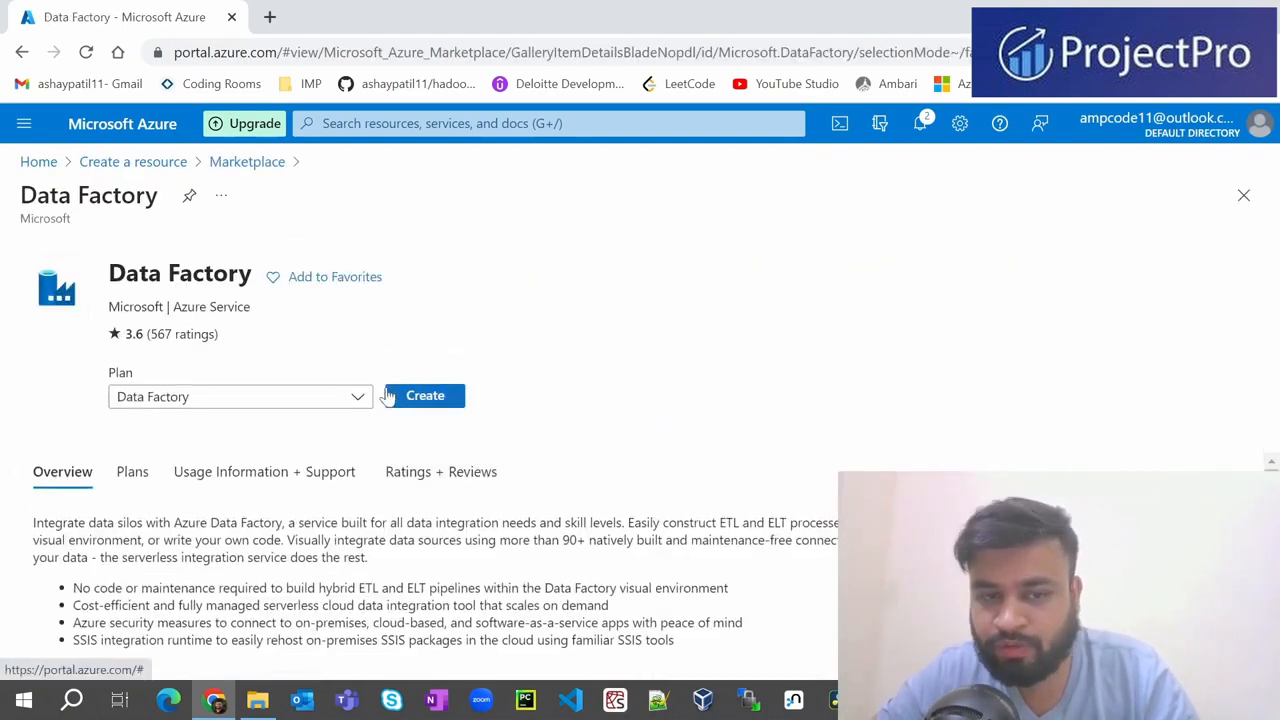
left_click(441, 398)
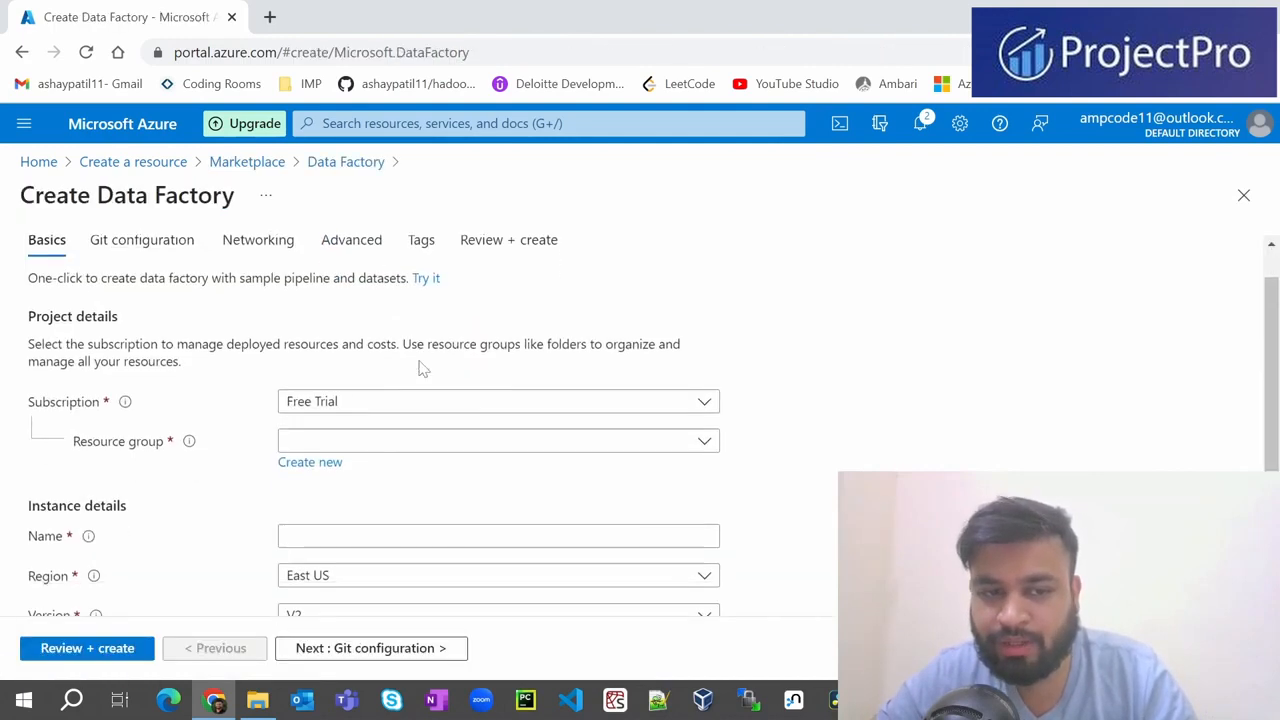
- Choose the Free Trial subscription and create a new resource group named covid_reporting_rg
scroll(417, 366, "down", 1)
left_click(394, 352)
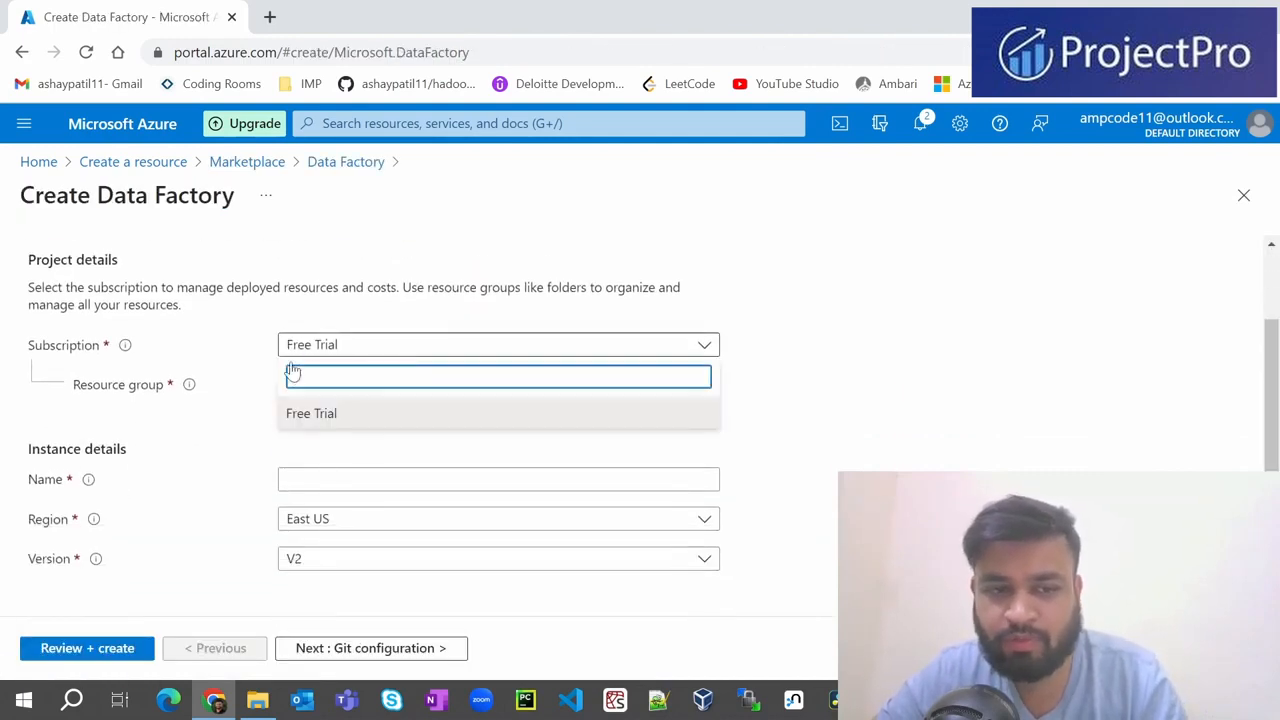
left_click(411, 417)
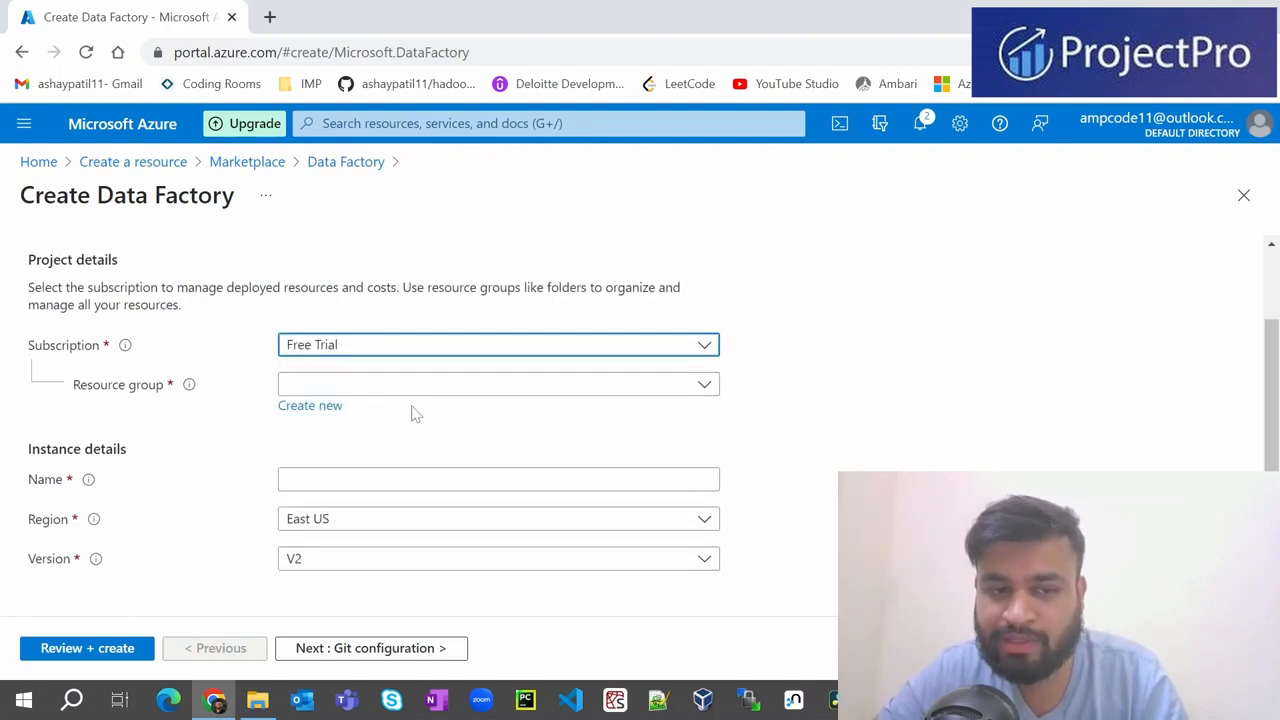
left_click(320, 410)
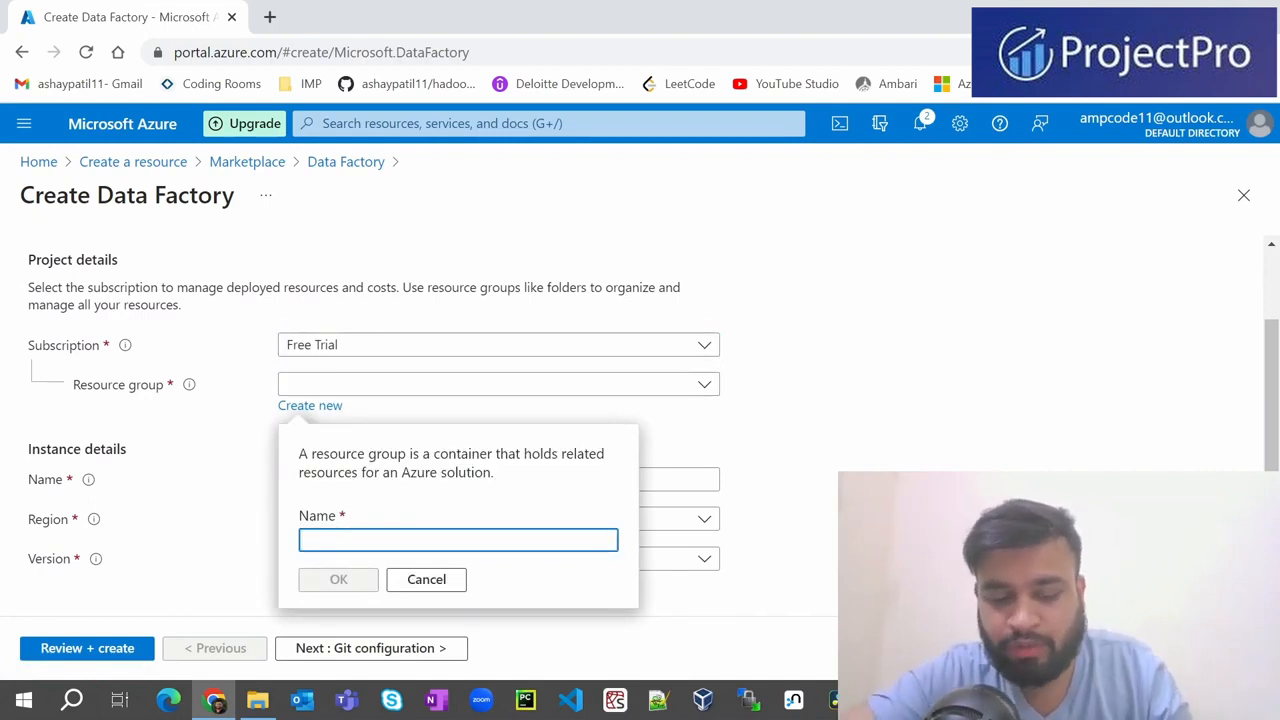
- Name the data factory instance covid-reporting-tutorial-2023
type("cov")
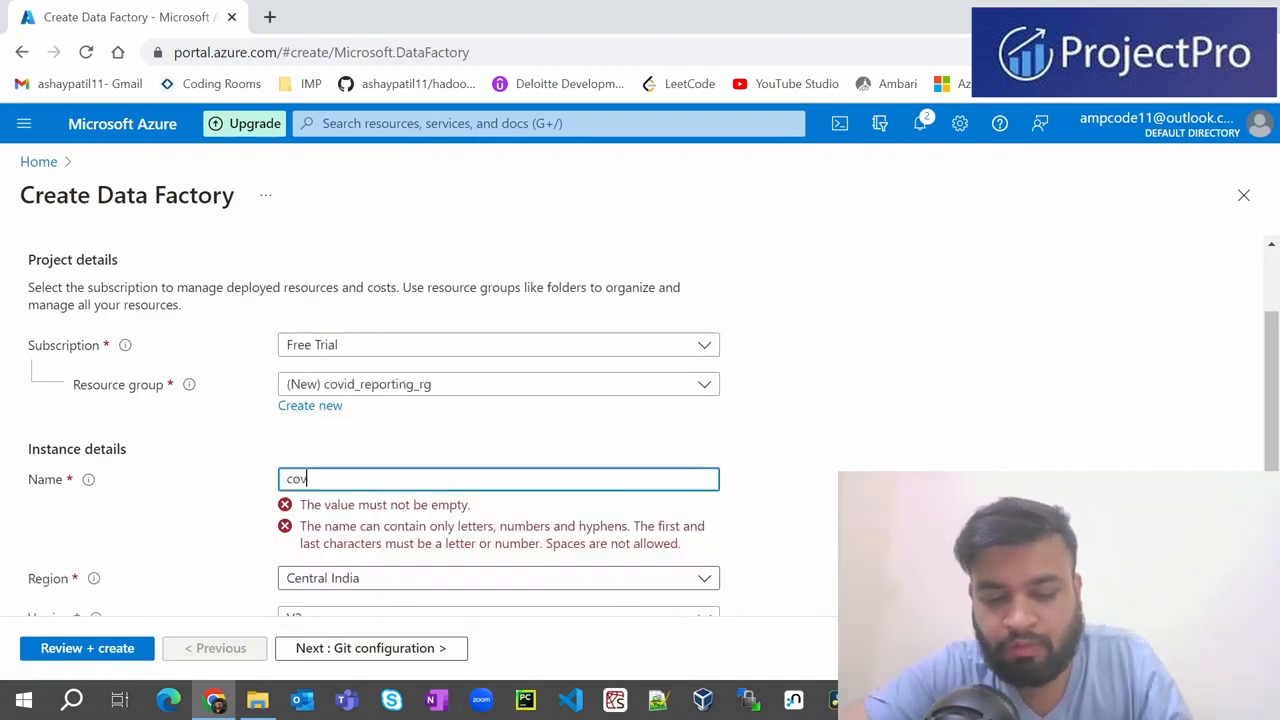
type("id-r")
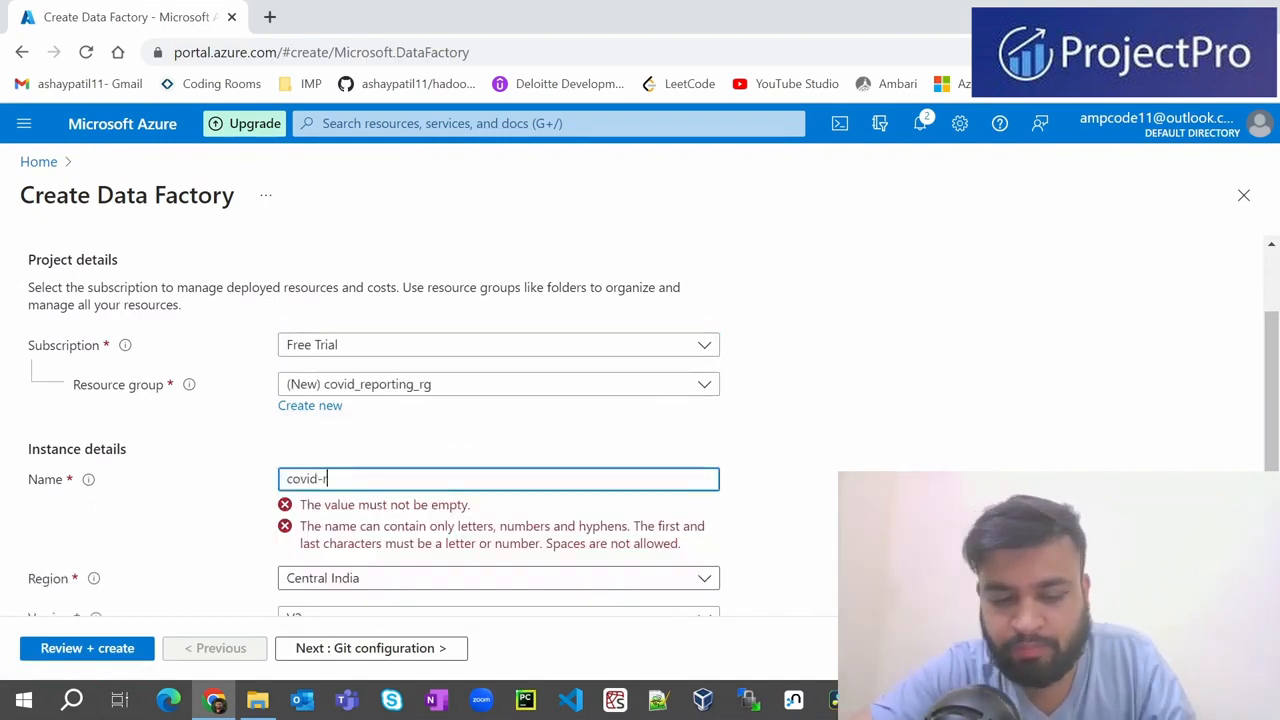
type("eporting-tutorial-2")
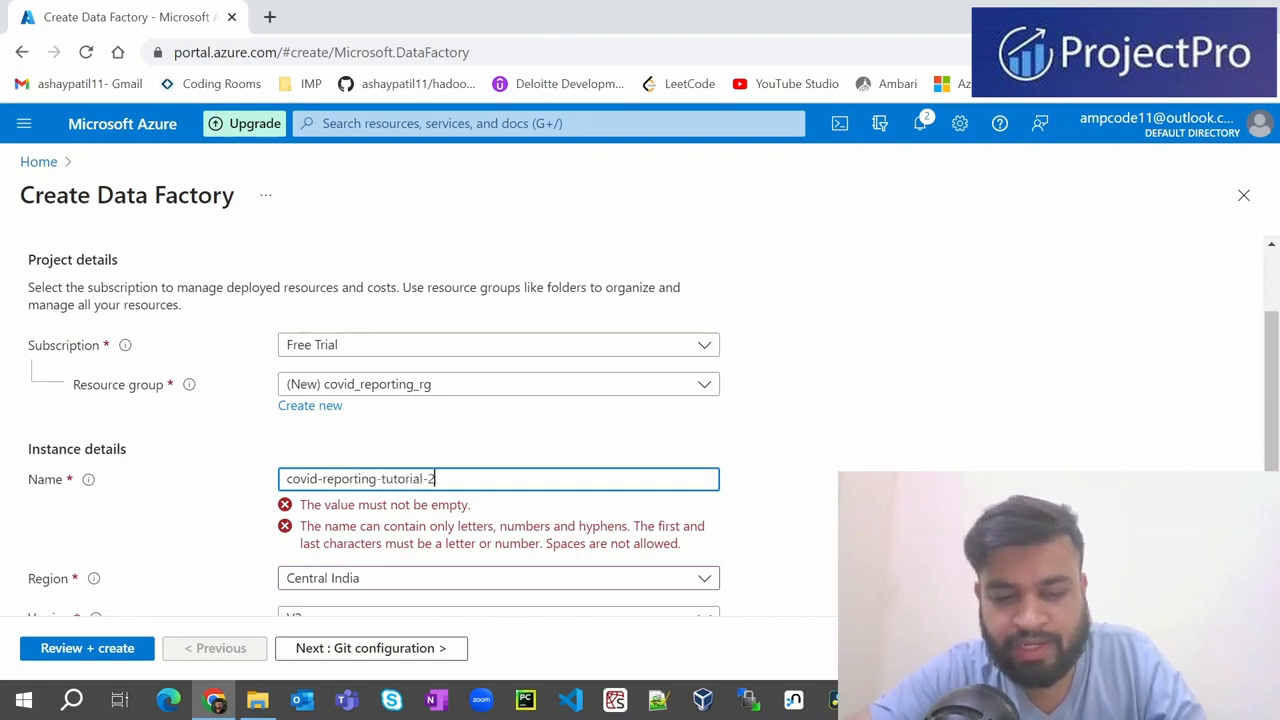
type("023")
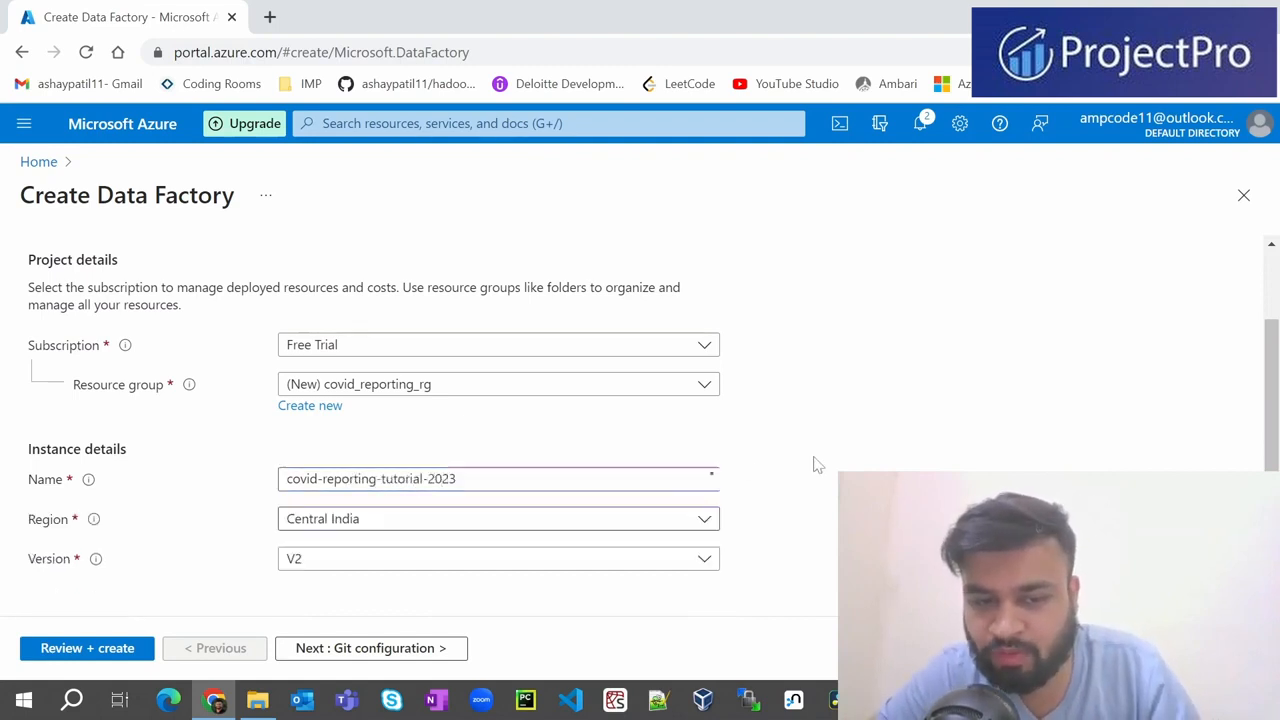
left_click(762, 508)
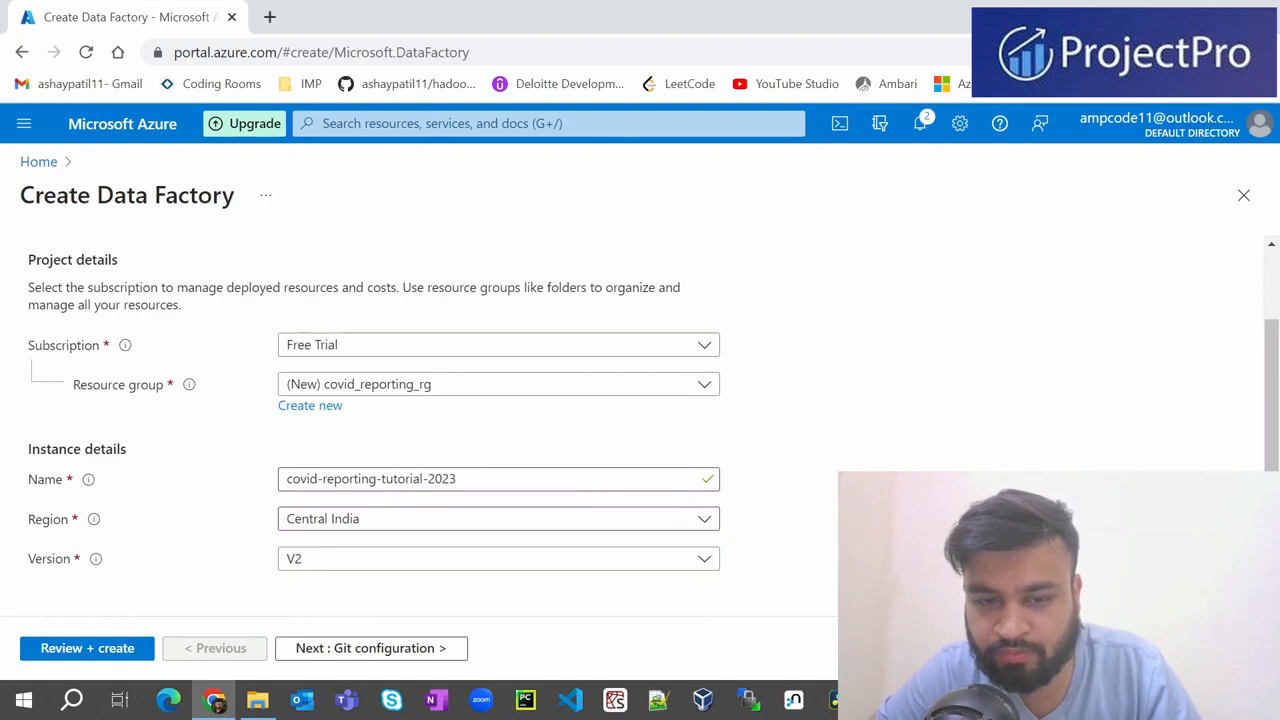
- Select Central India as the data factory's region and proceed to the Git configuration settings
left_click(430, 520)
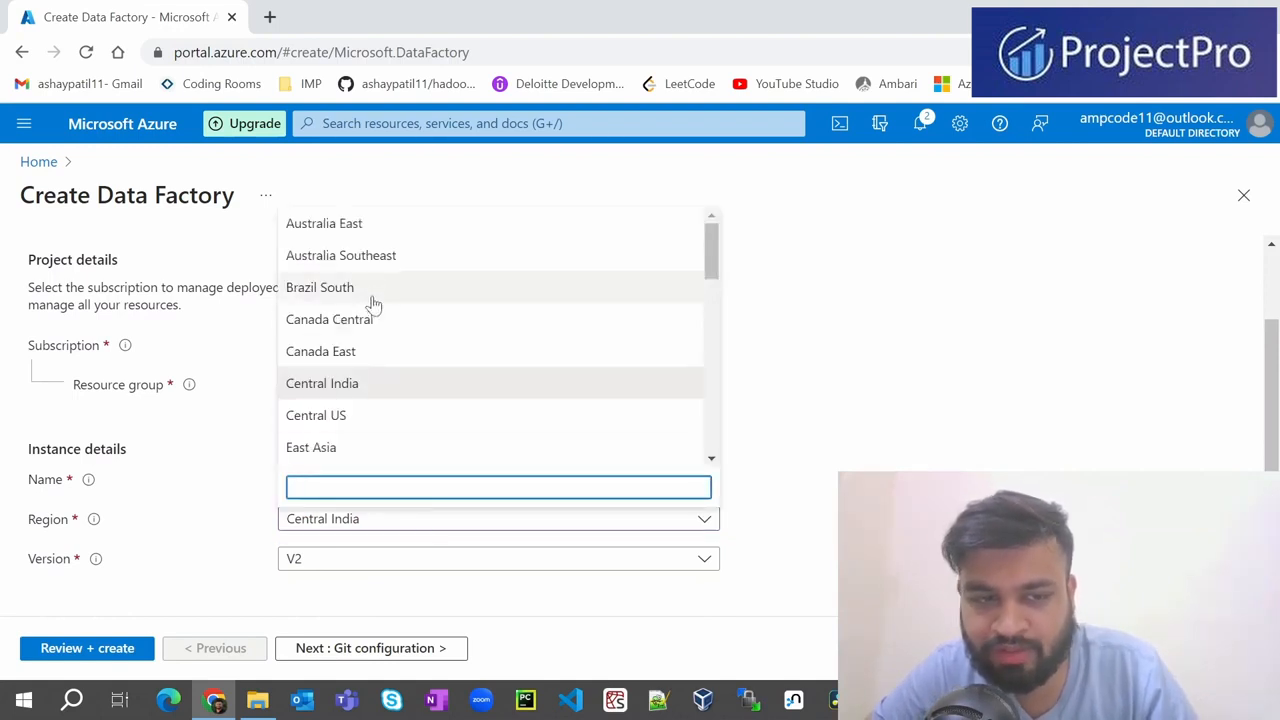
left_click(331, 393)
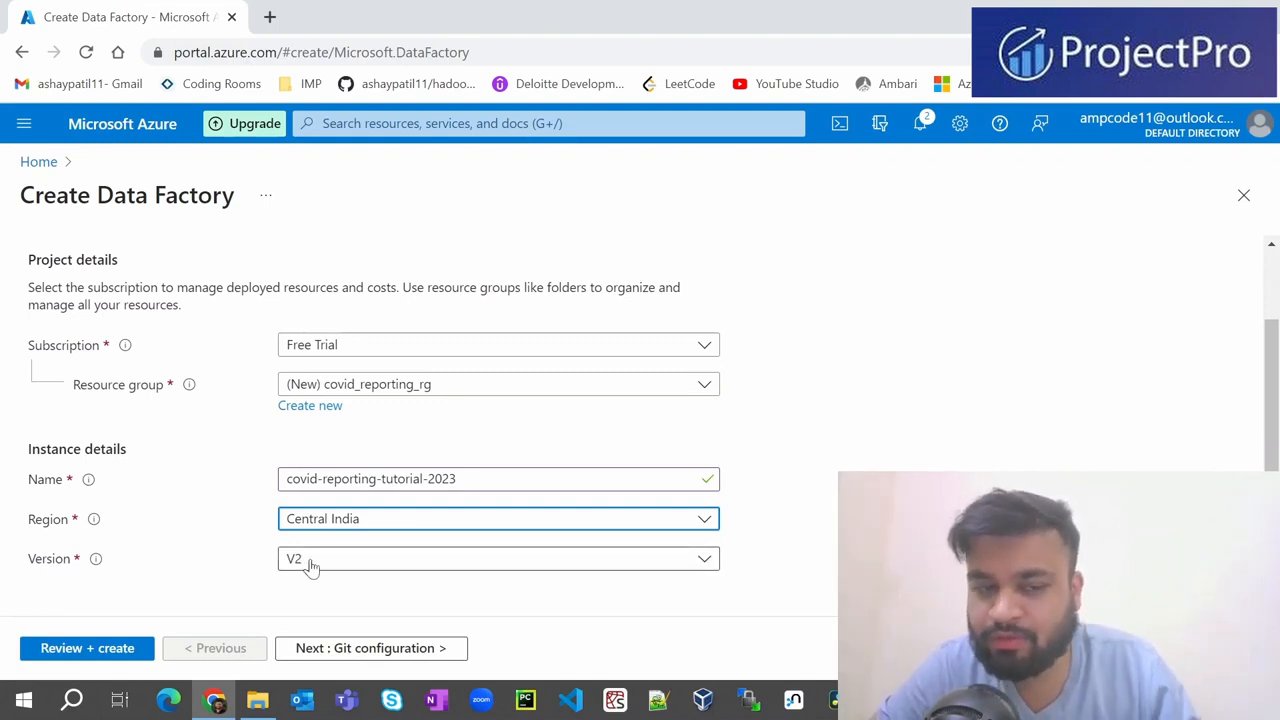
left_click(392, 650)
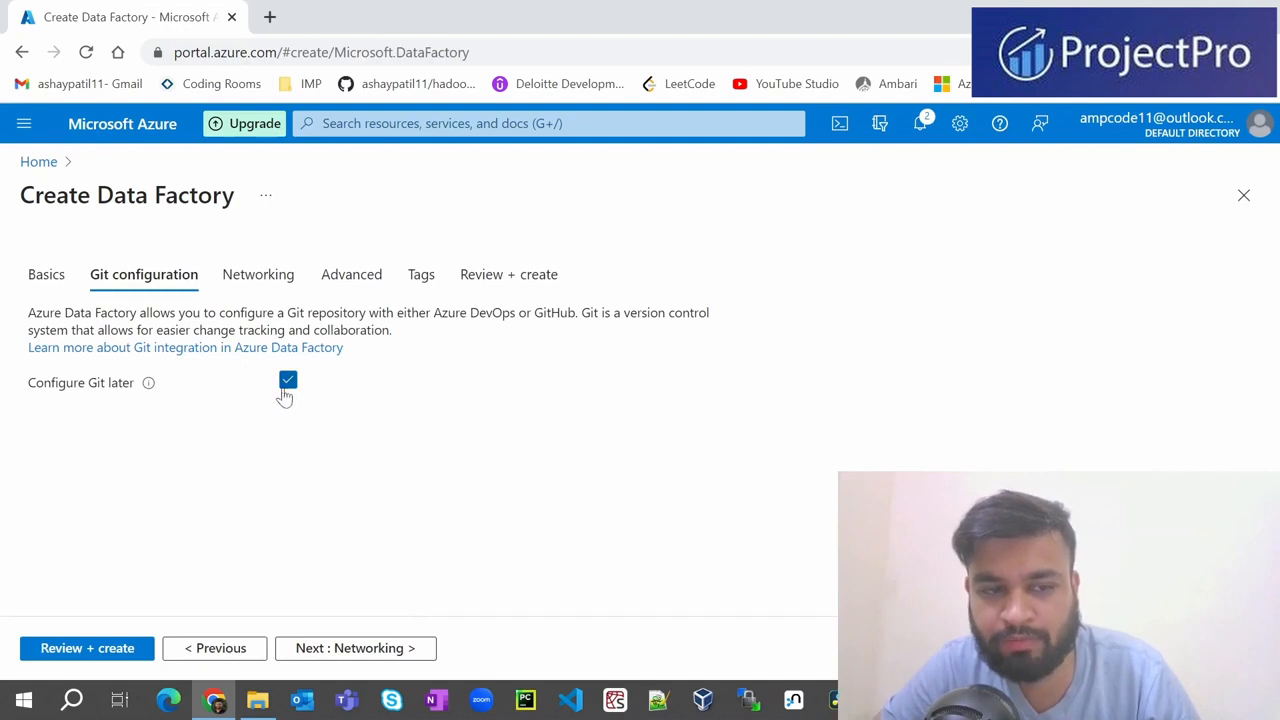
- Disable the Configure Git later option to view the repository settings and re-enable it
left_click(287, 382)
scroll(600, 390, "down", 1)
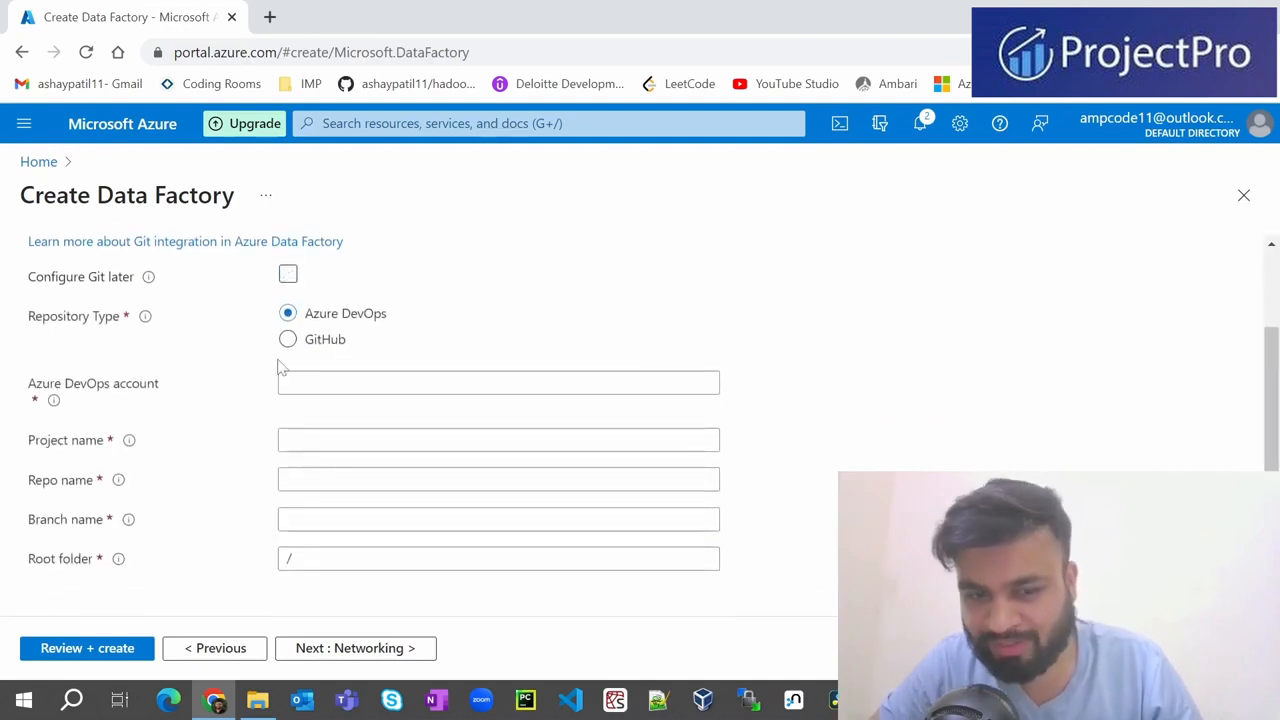
scroll(250, 347, "up", 1)
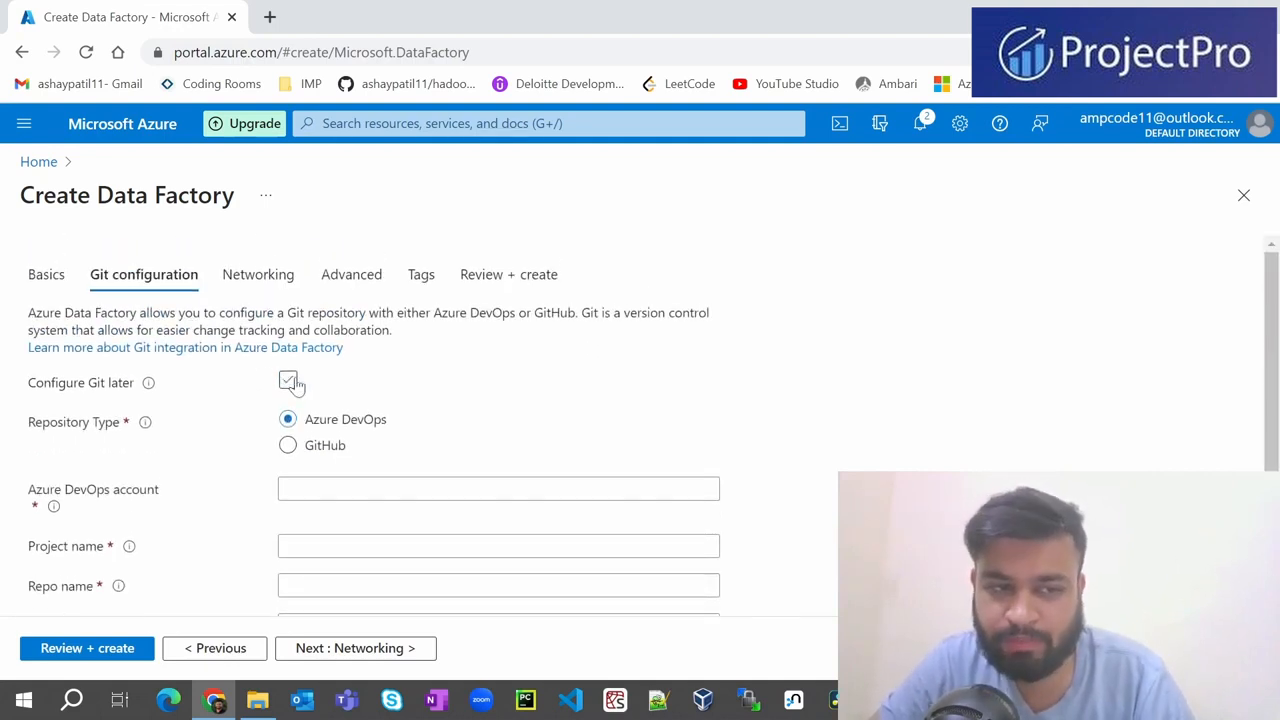
left_click(288, 382)
- Keep the default networking, encryption and tag settings, and create the data factory from the final review
left_click(390, 648)
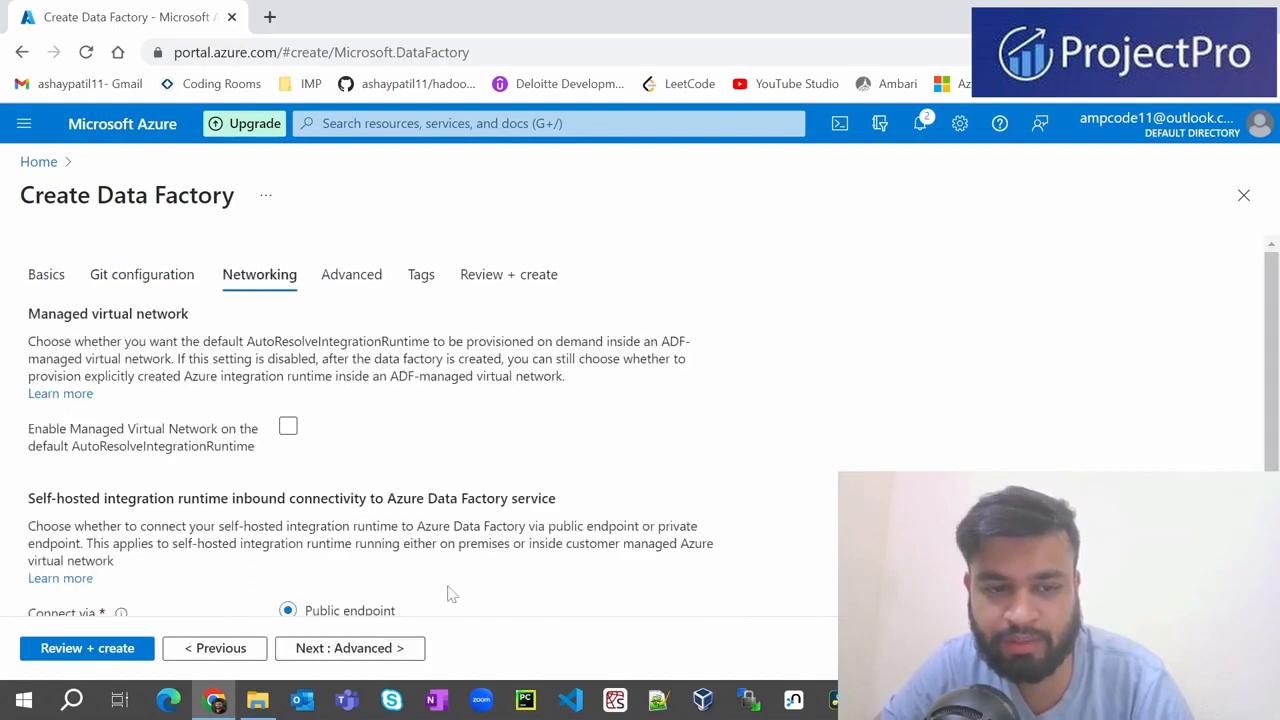
scroll(137, 389, "down", 2)
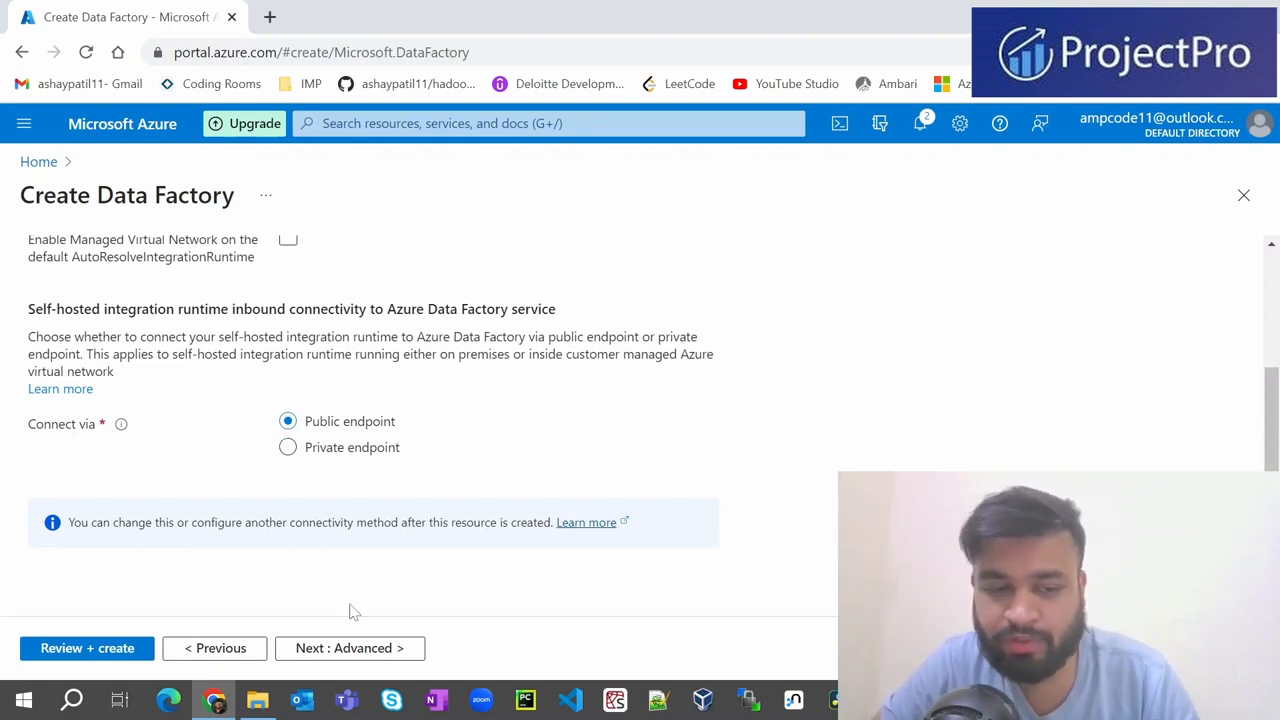
left_click(350, 647)
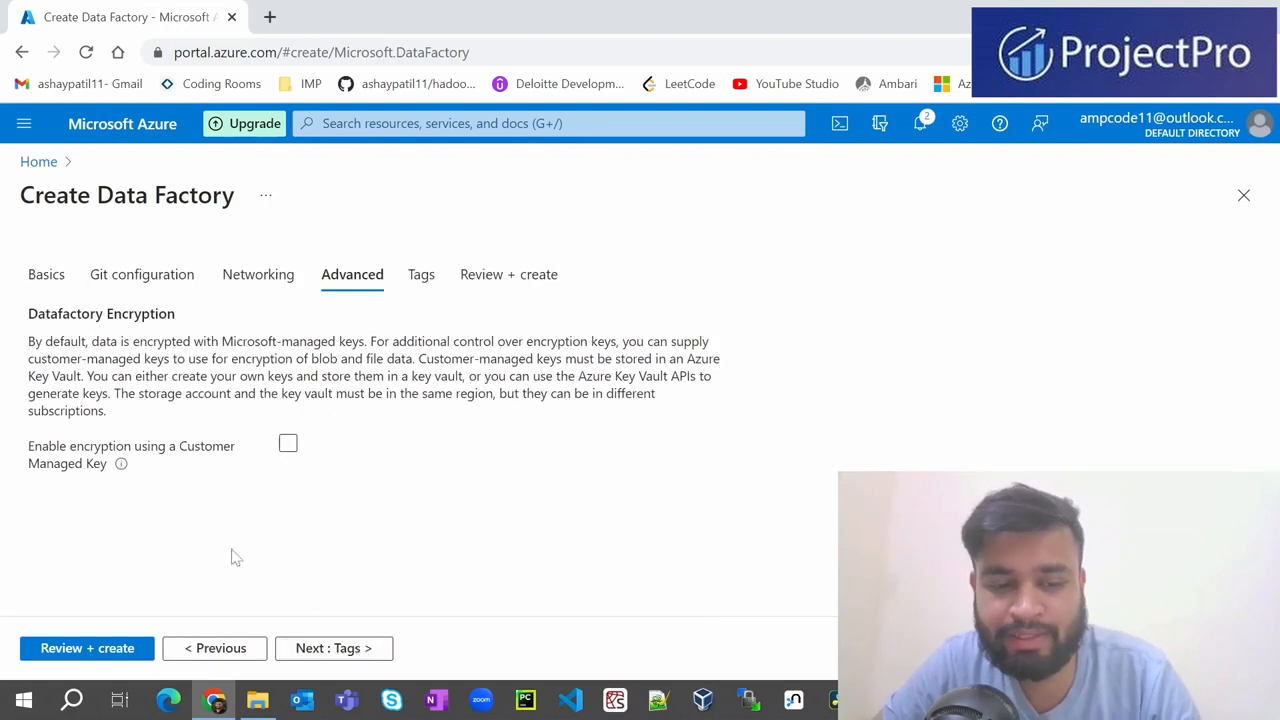
left_click(340, 648)
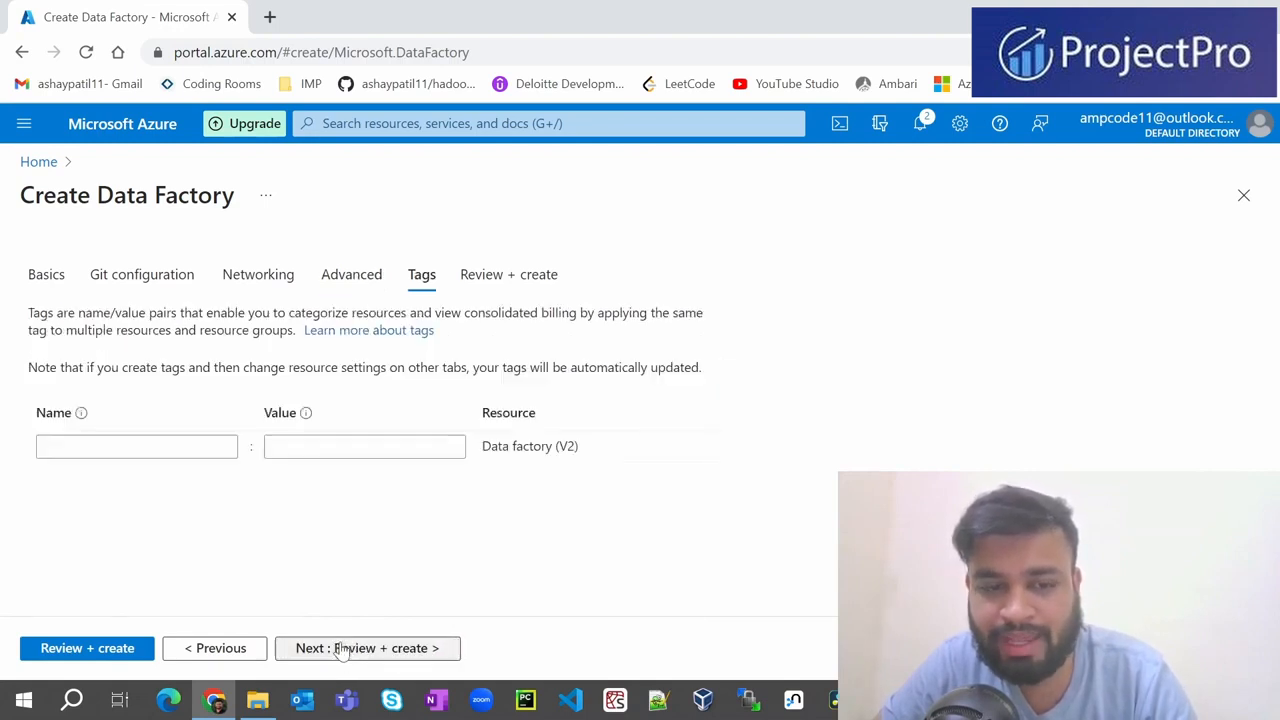
left_click(342, 648)
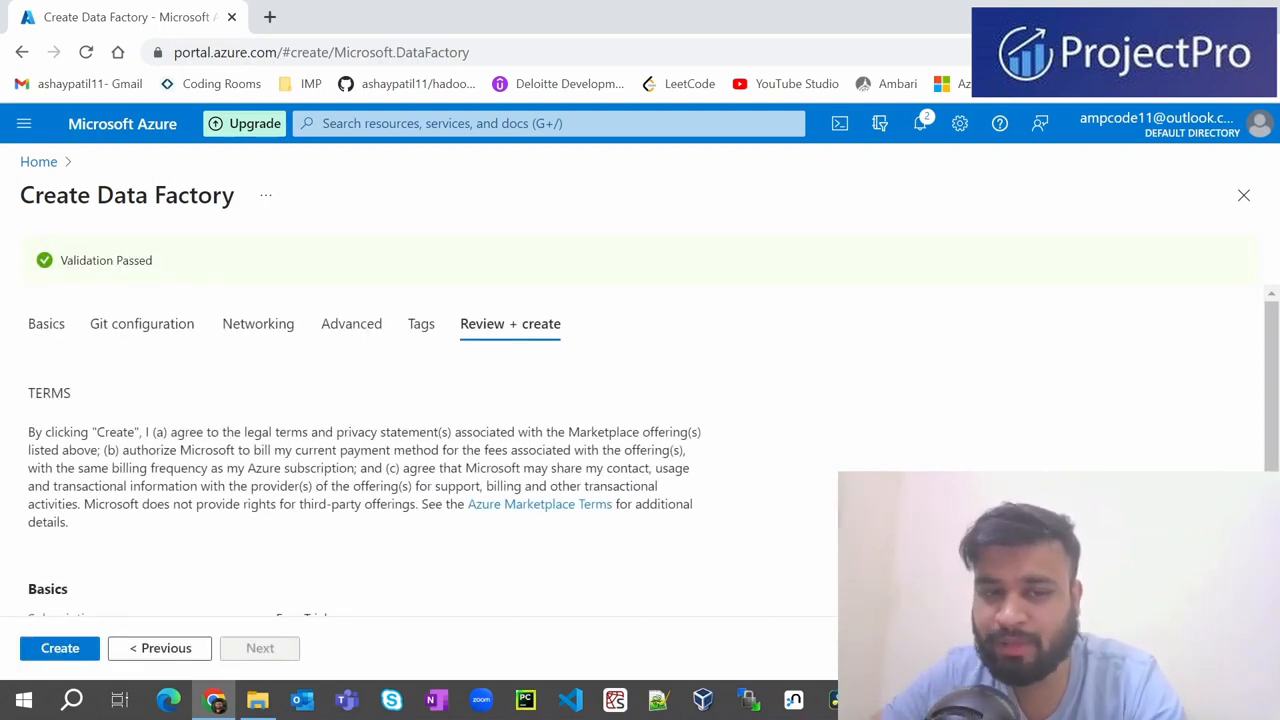
left_click(57, 648)
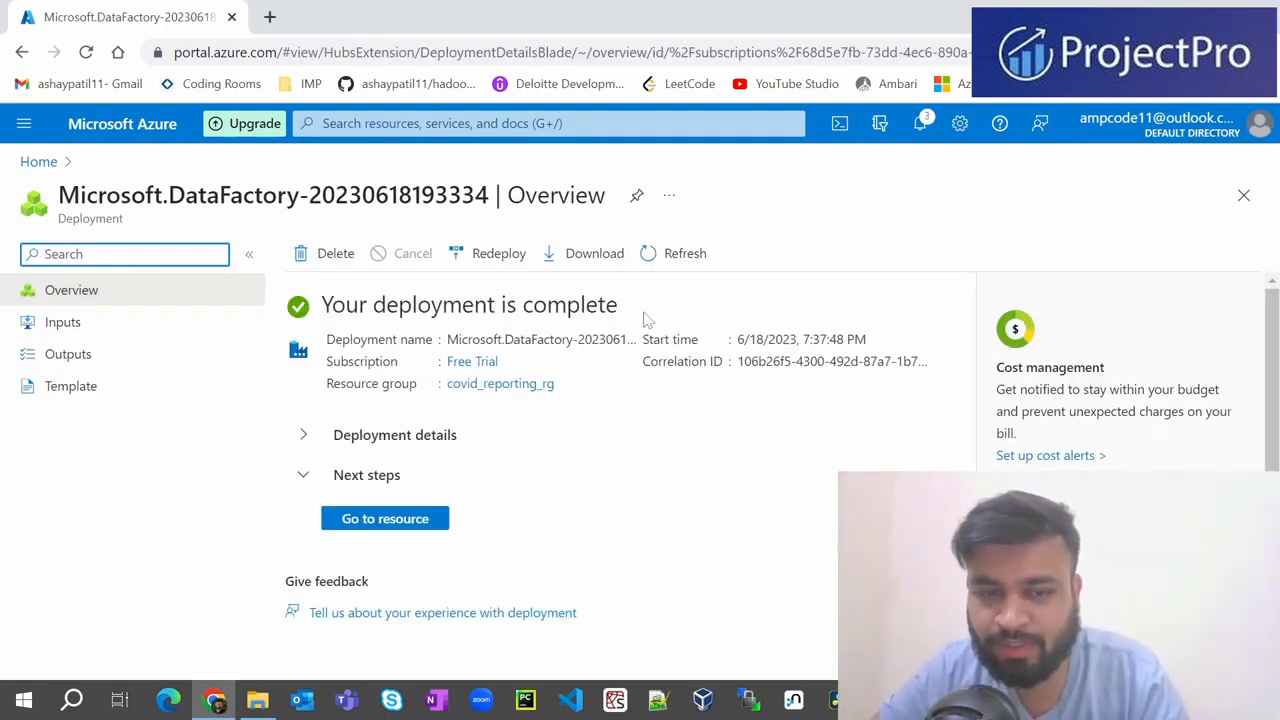
- Open the deployed data factory and examine its overview, activity log and access control pages
left_click(372, 522)
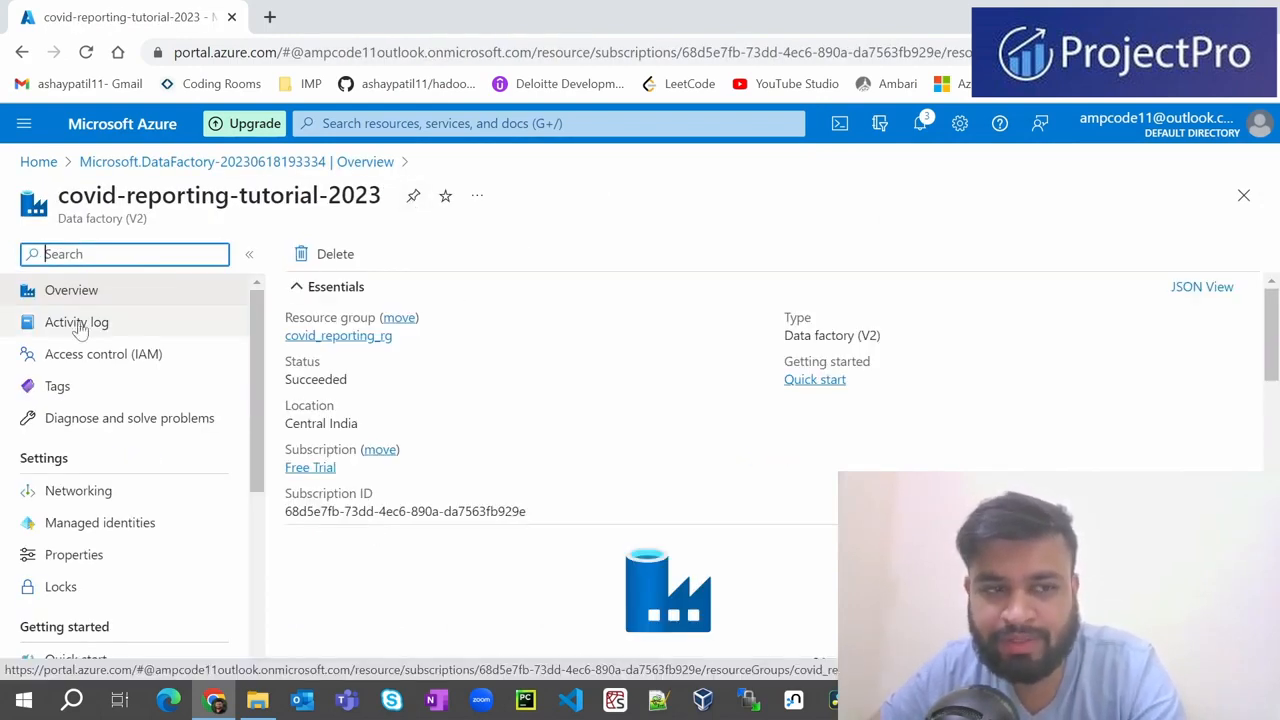
scroll(640, 360, "down", 3)
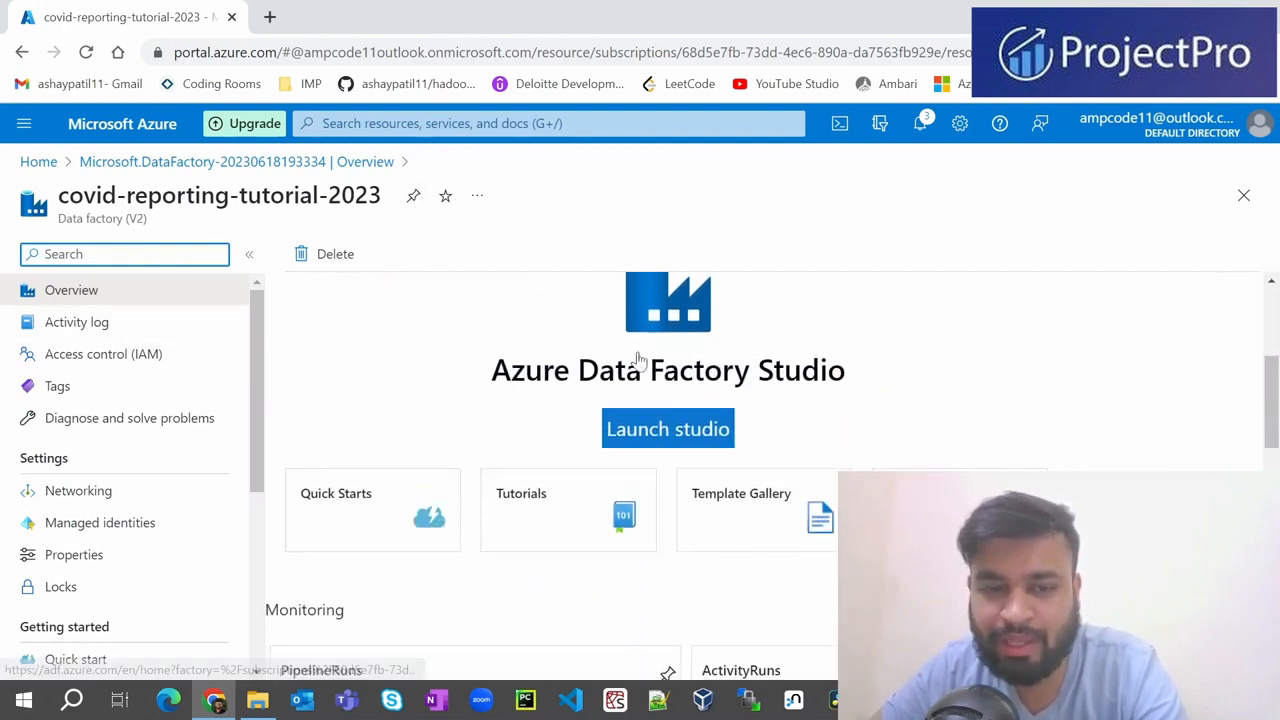
left_click(34, 330)
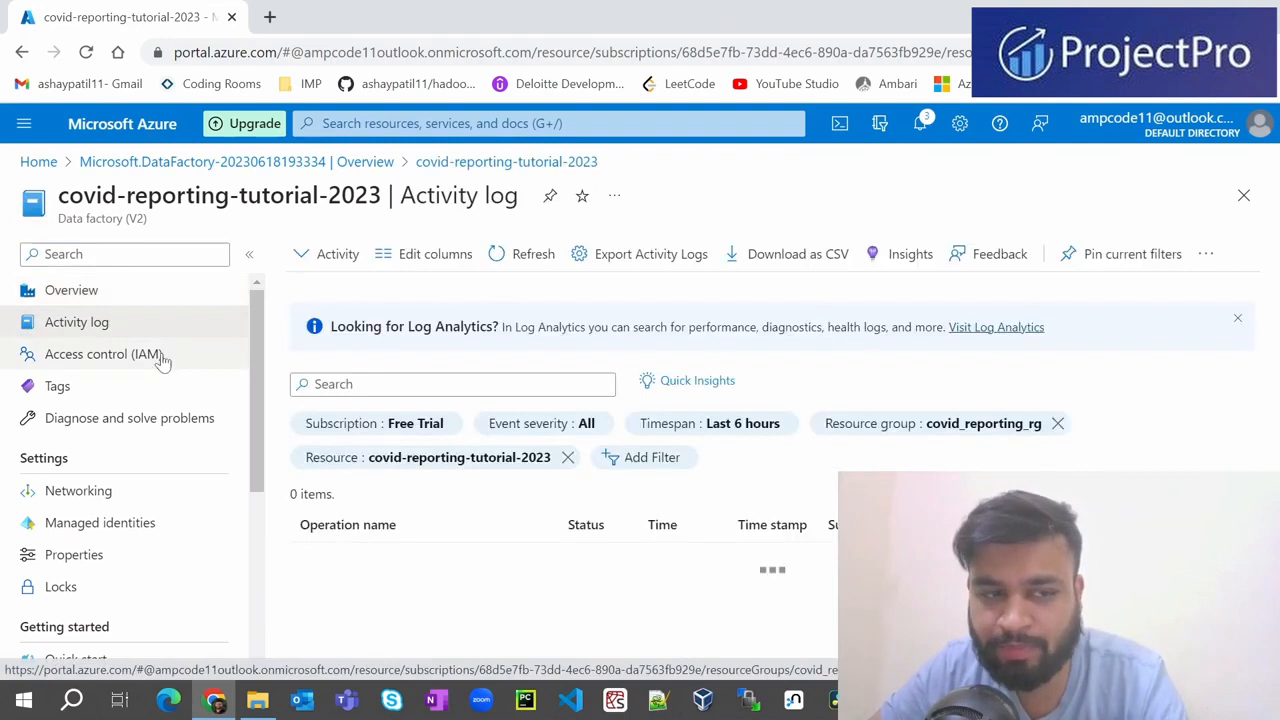
left_click(105, 354)
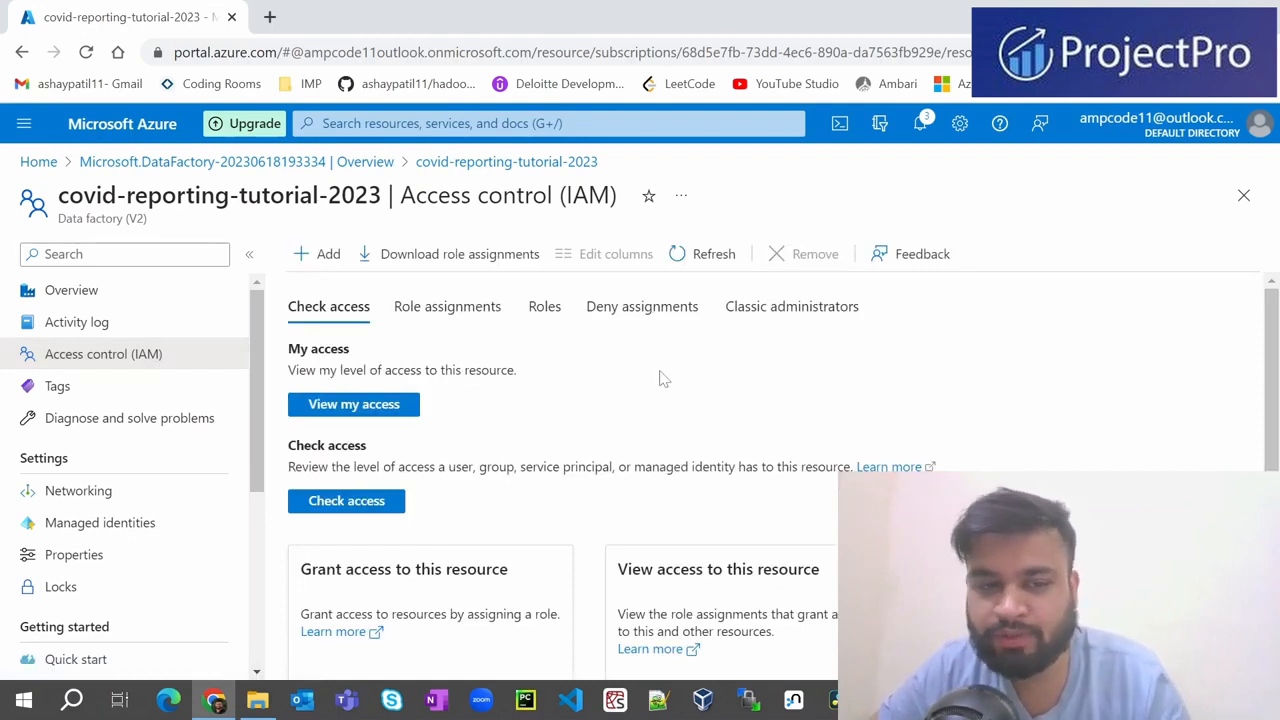
left_click(110, 291)
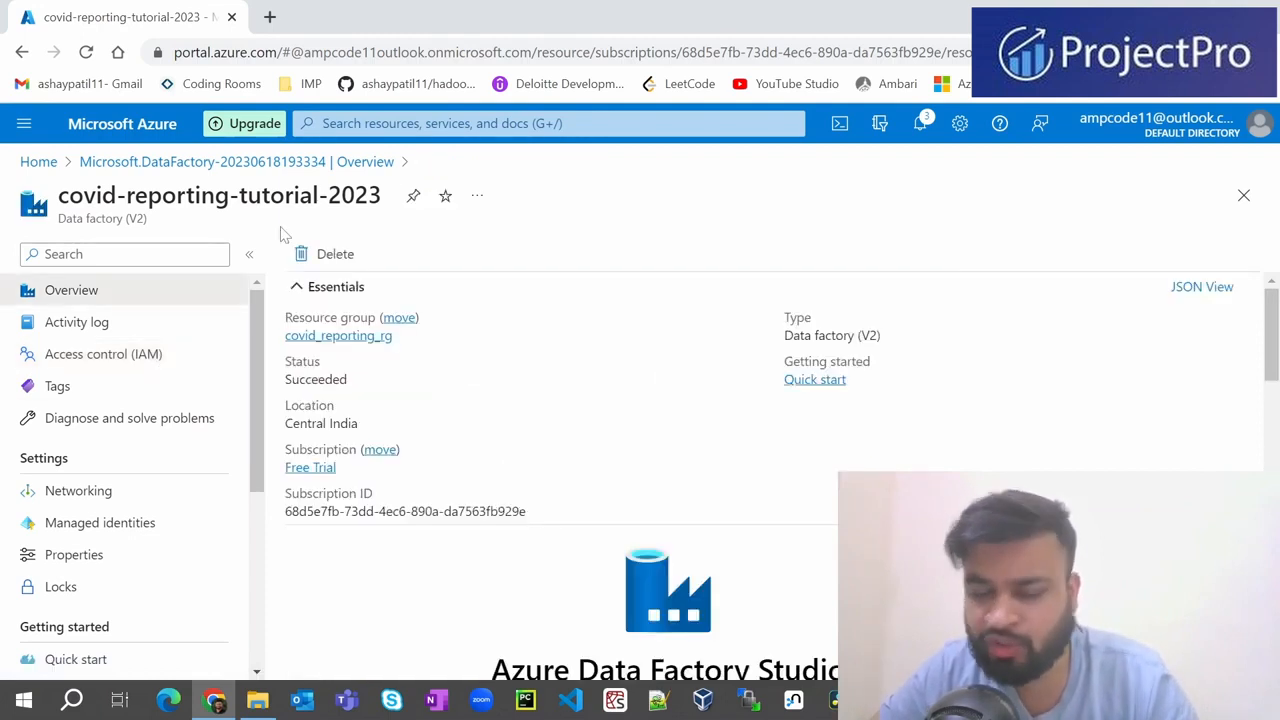
- Pin the data factory to a new private dashboard named covid_reporting
left_click(414, 200)
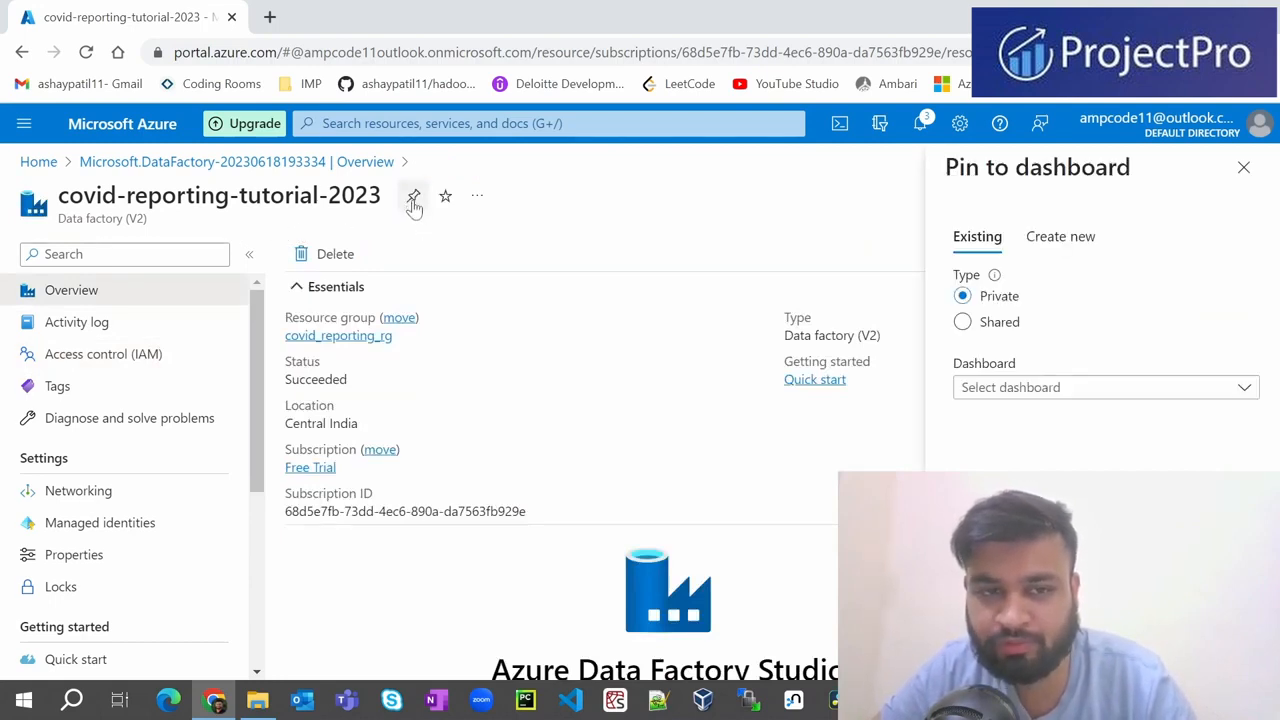
left_click(1057, 240)
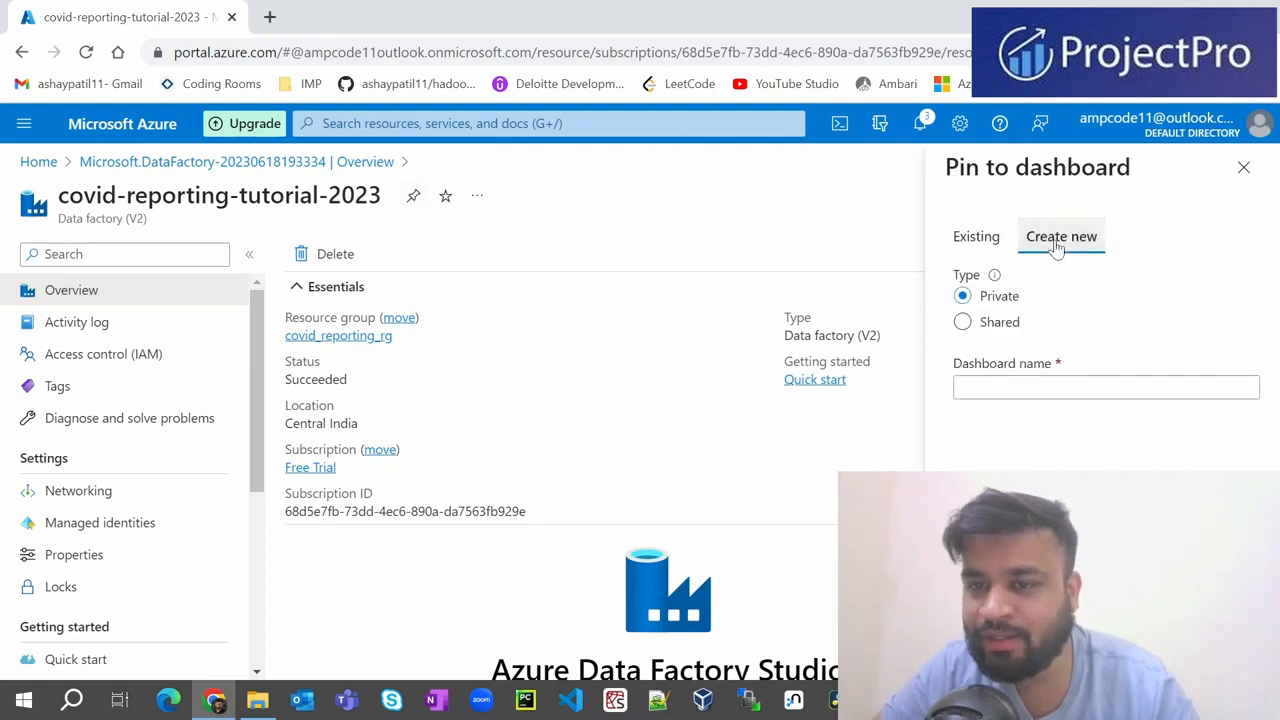
type("cov")
key("BackSpace")
key("BackSpace")
key("BackSpace")
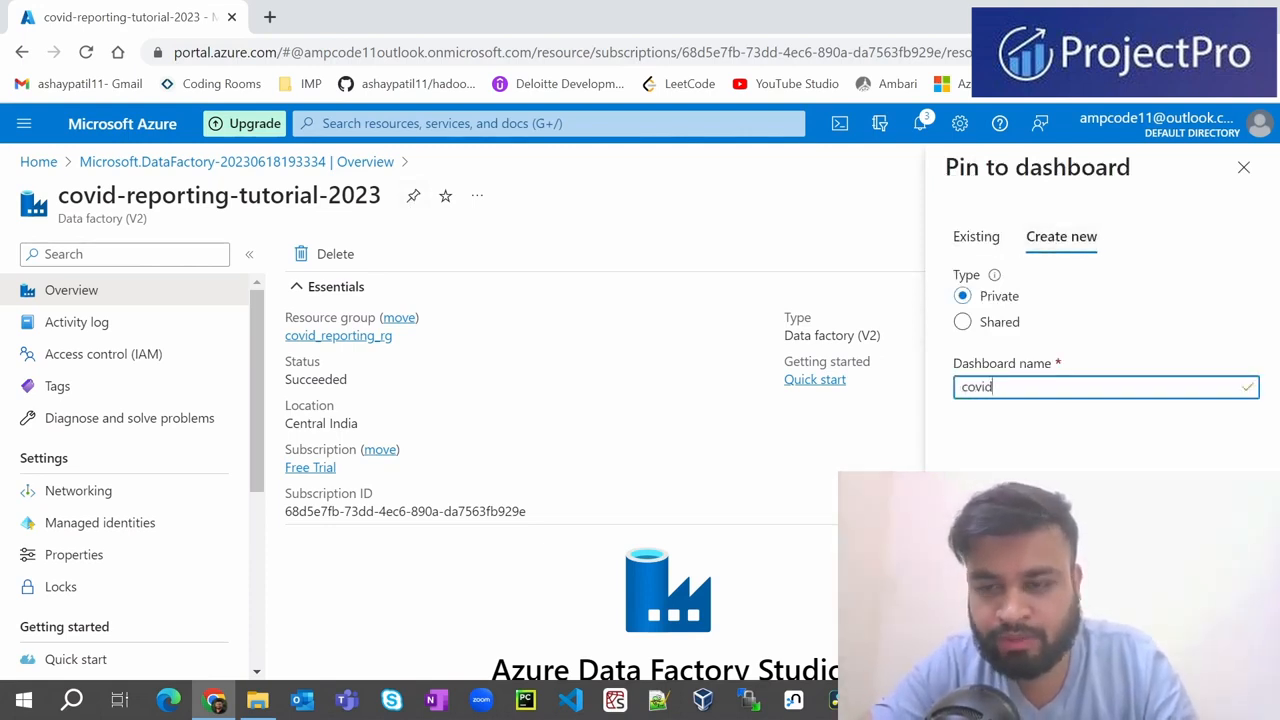
type("covid_reporting")
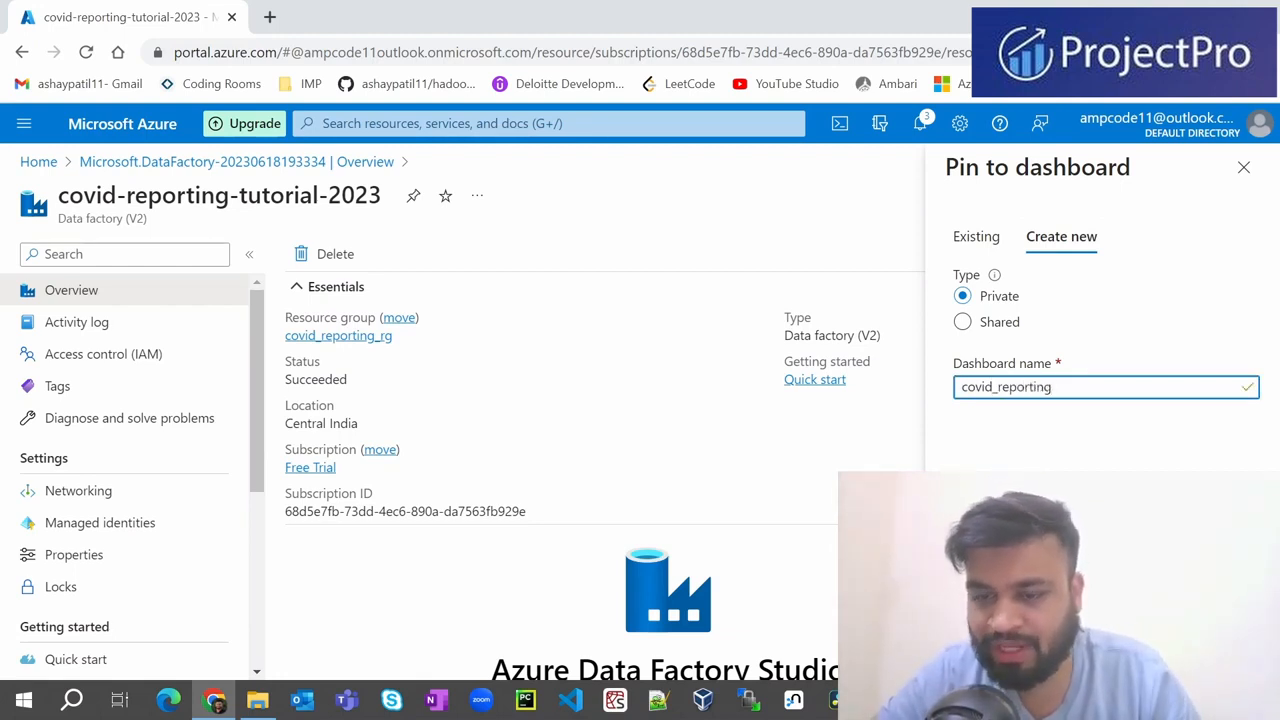
left_click(1000, 655)
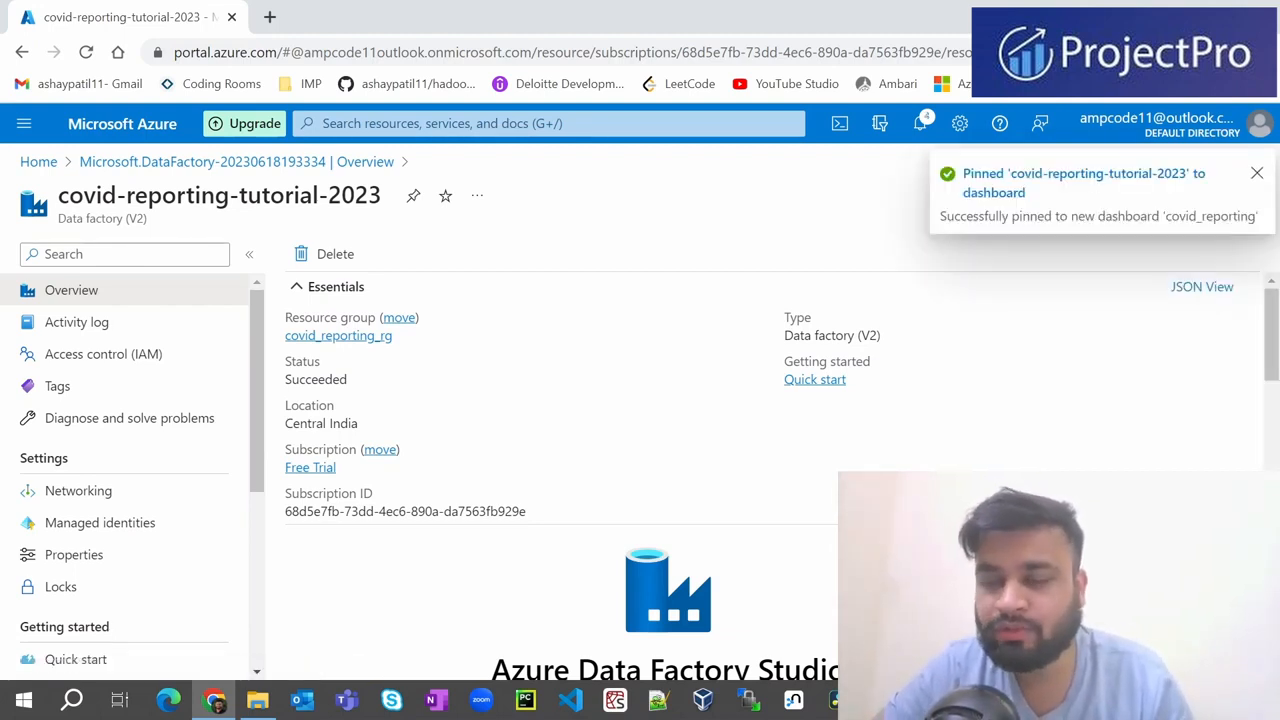
- Open the covid_reporting dashboard, open the pinned data factory from it and examine its monitoring charts
left_click(1020, 191)
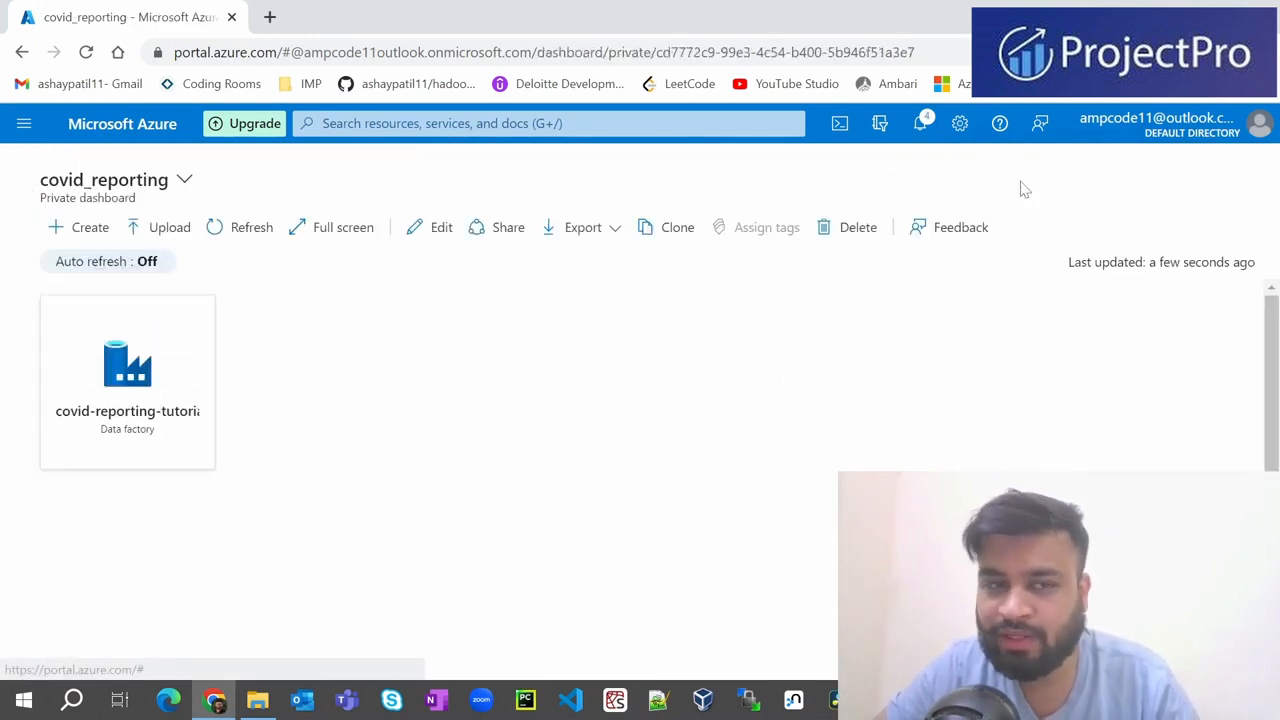
left_click(128, 375)
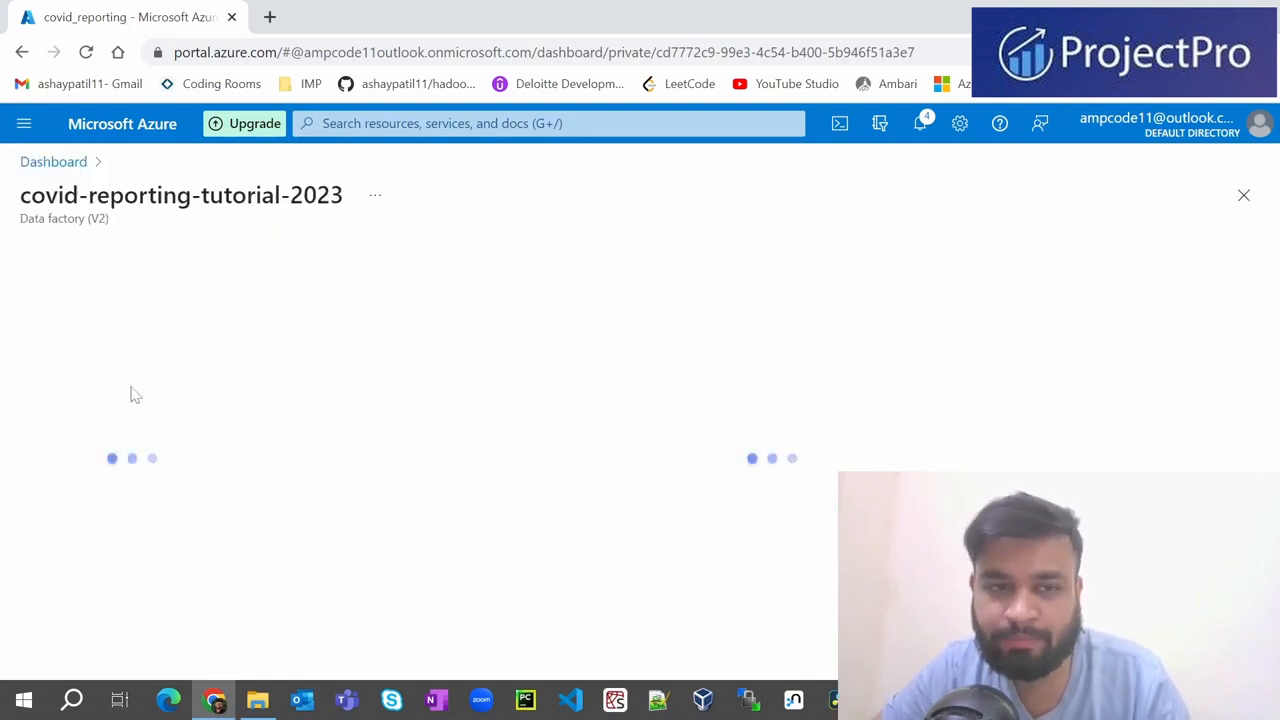
scroll(520, 380, "down", 5)
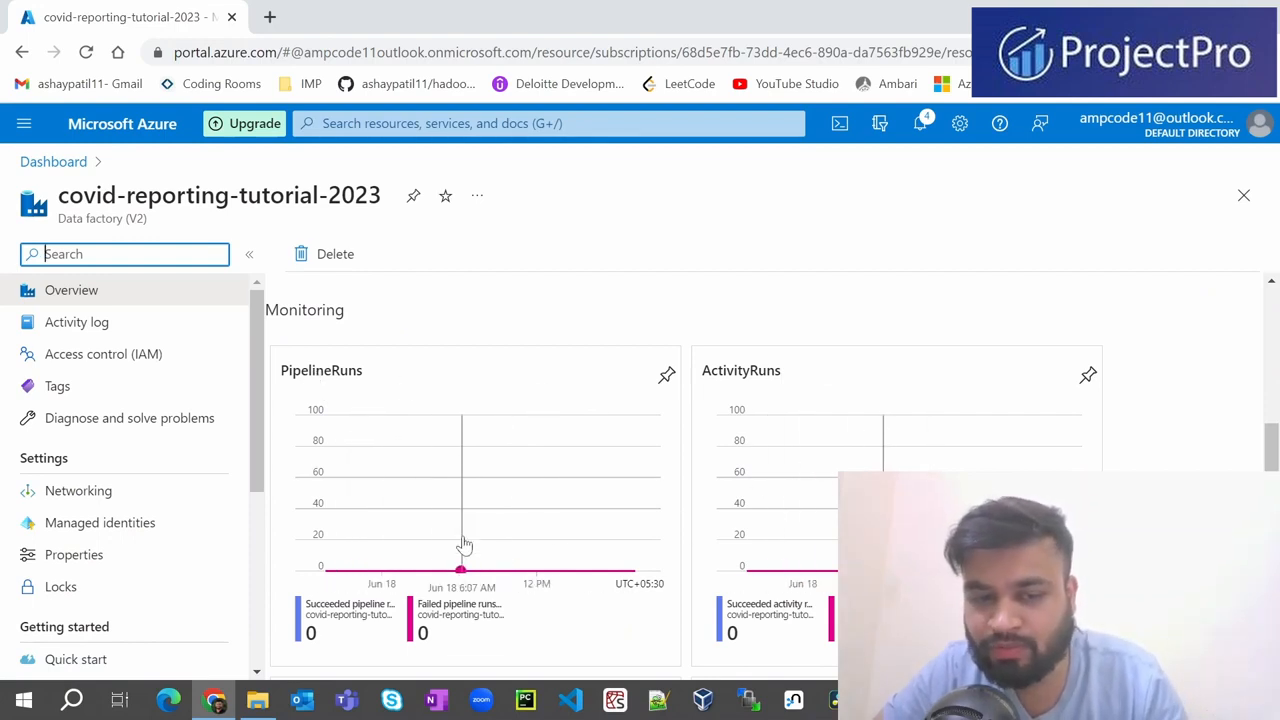
scroll(463, 545, "down", 3)
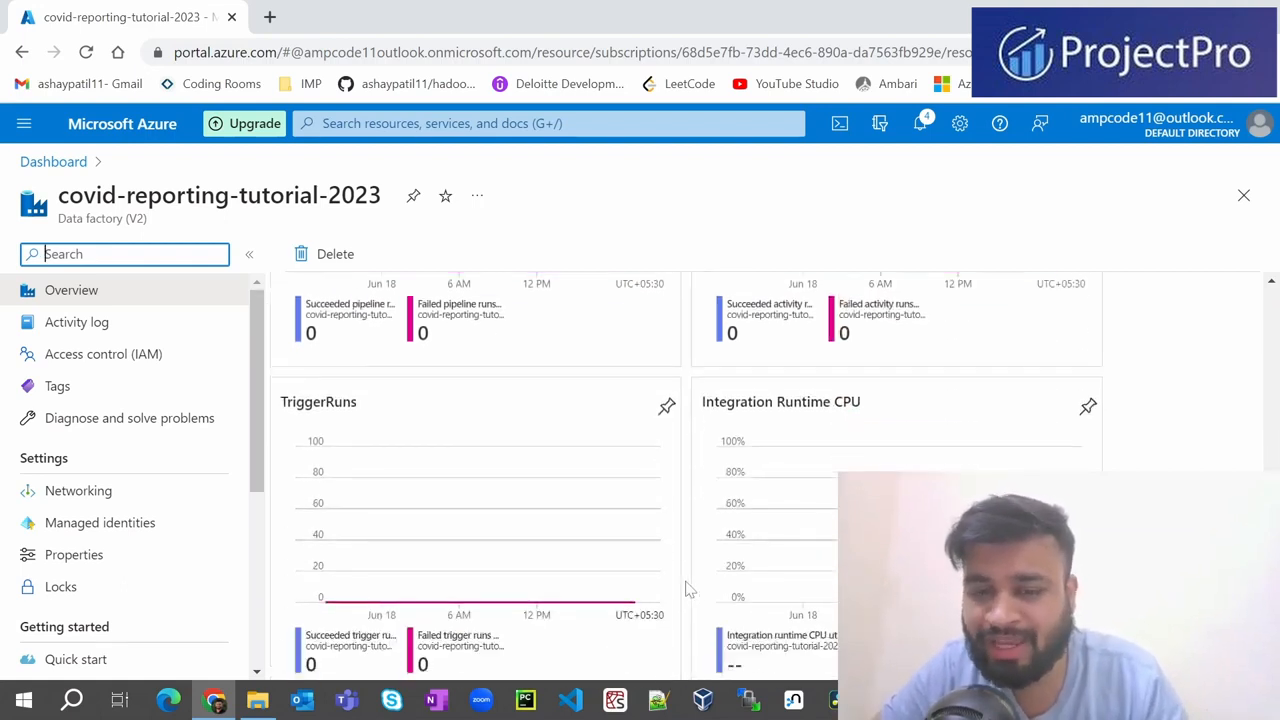
- Examine the trigger run and integration runtime charts, open the Azure Data Factory tutorials documentation, and return to the data factory overview
scroll(540, 543, "down", 3)
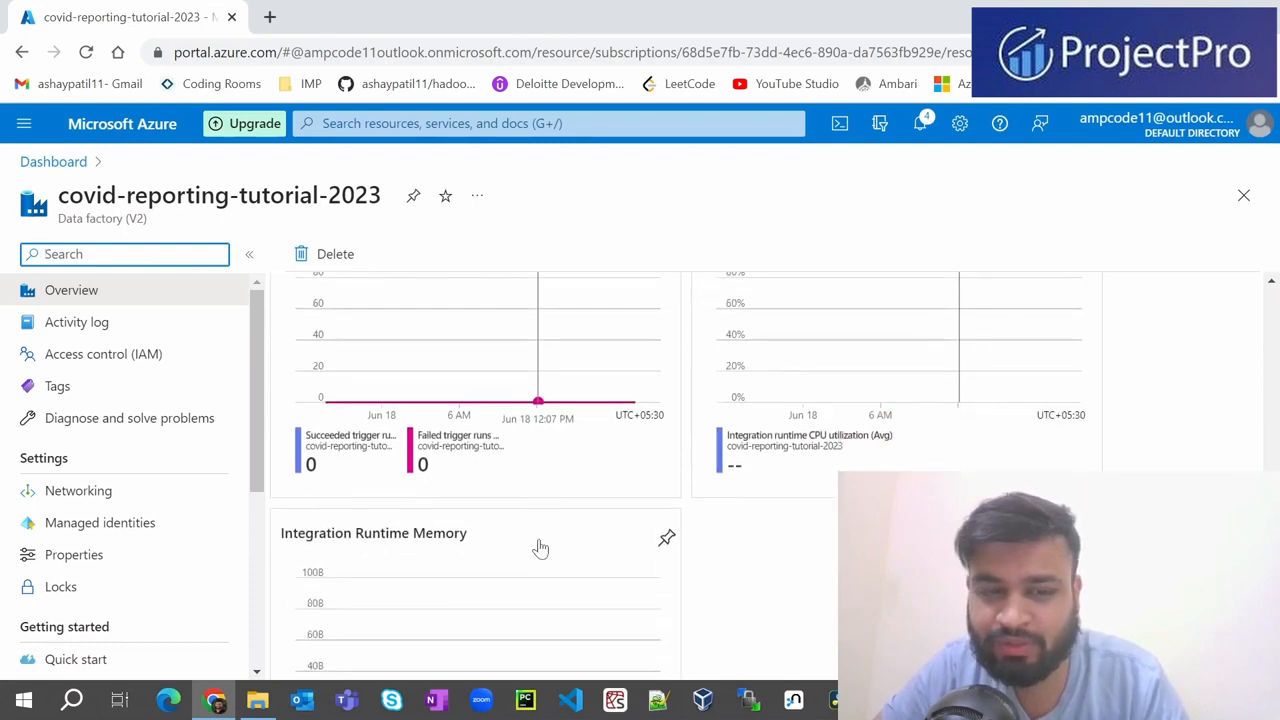
scroll(600, 583, "down", 1)
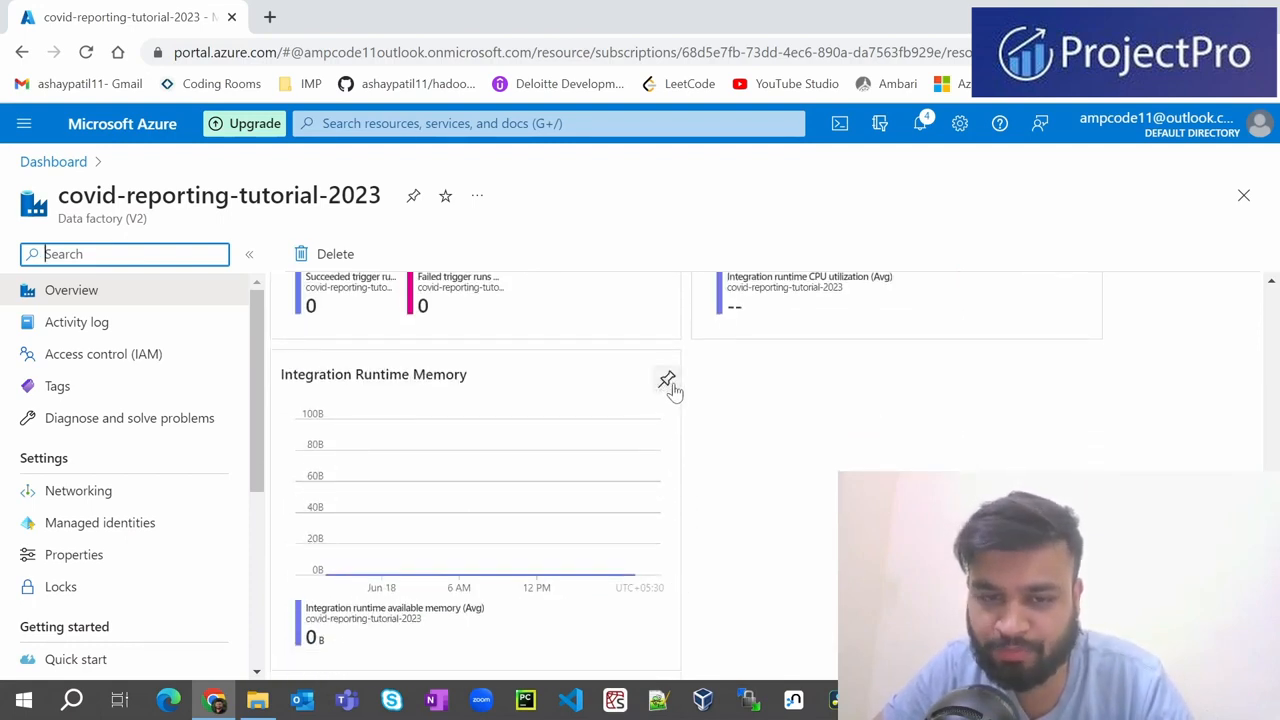
scroll(674, 390, "up", 5)
left_click(566, 463)
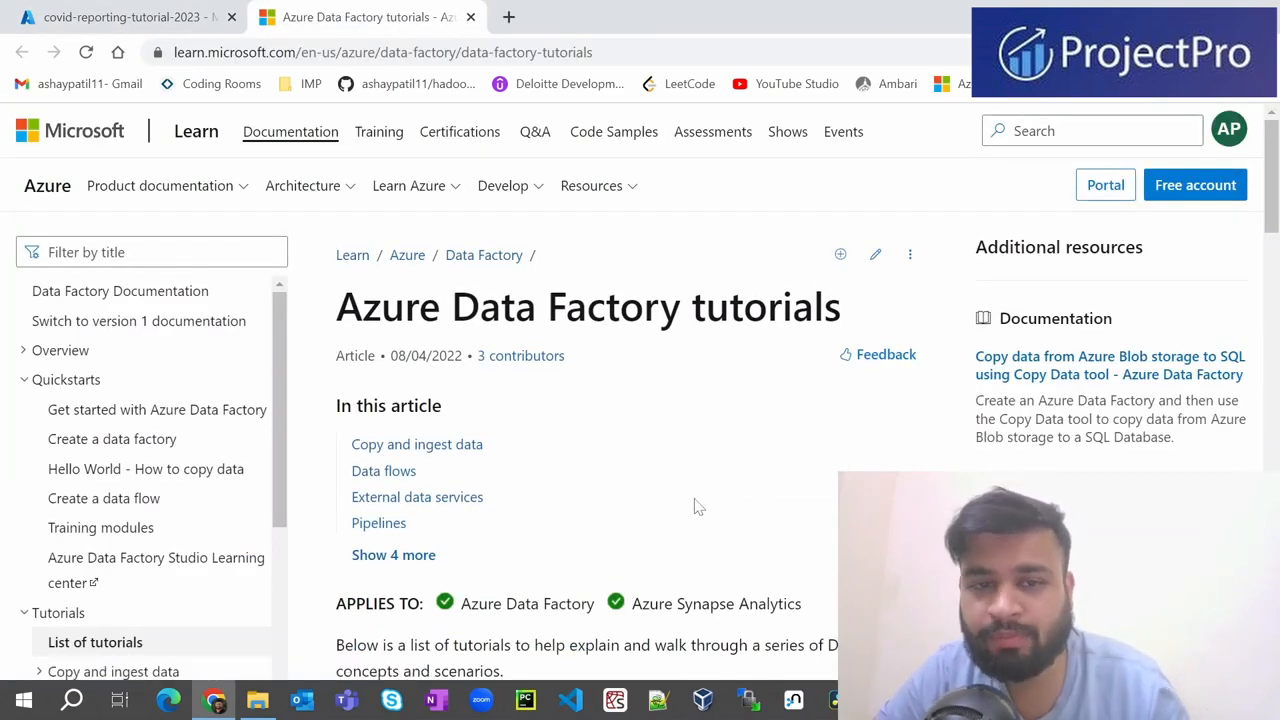
left_click(148, 18)
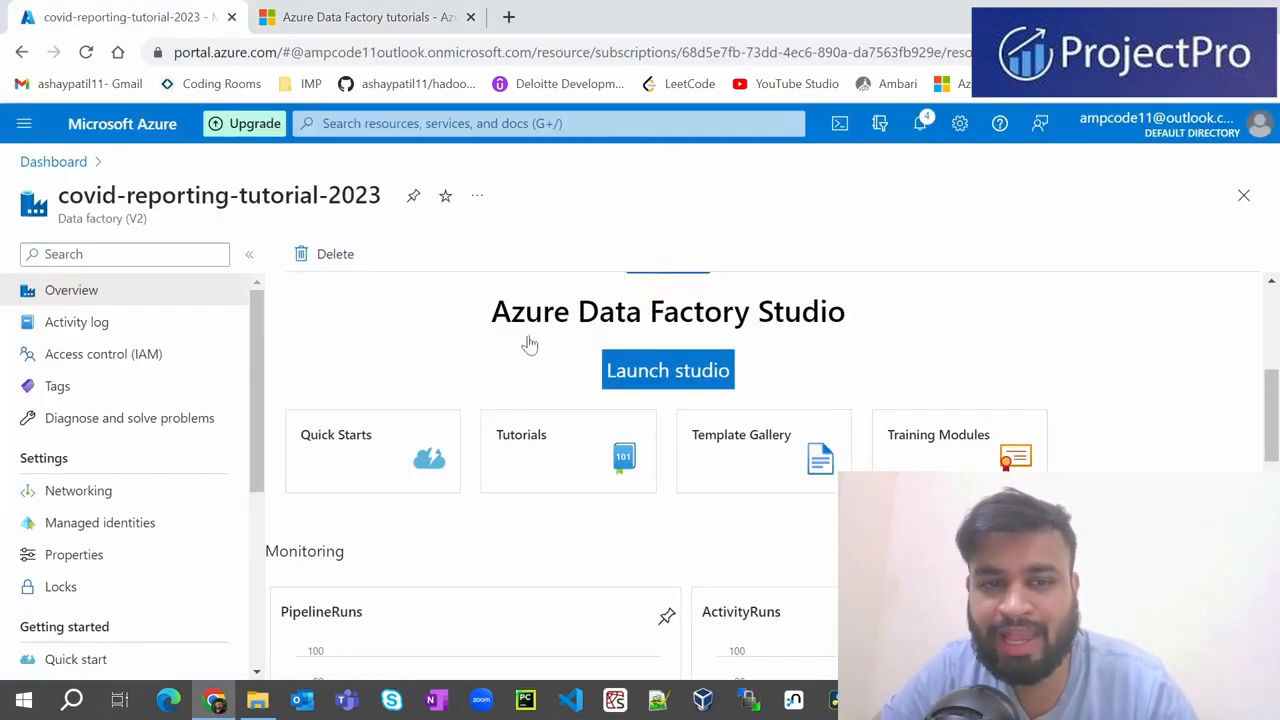
- Open the Data Factory template gallery, browse its pipeline templates, and return to the data factory overview
left_click(778, 457)
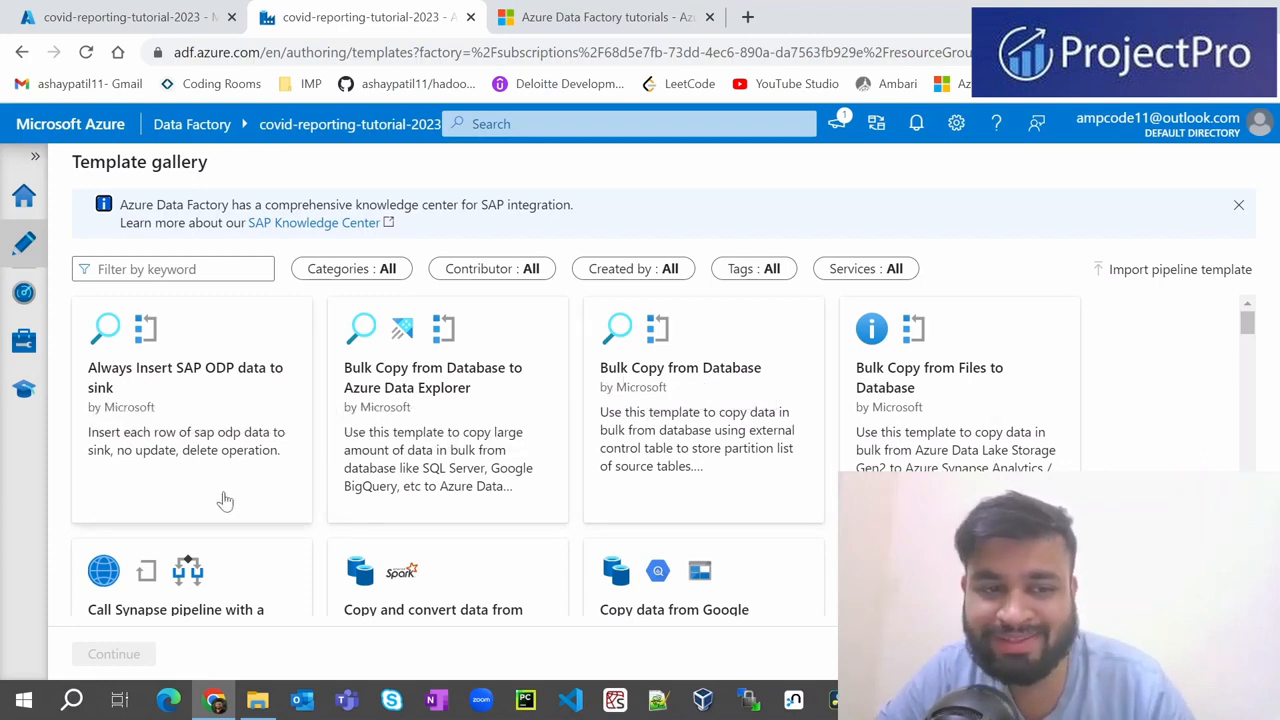
scroll(235, 490, "down", 7)
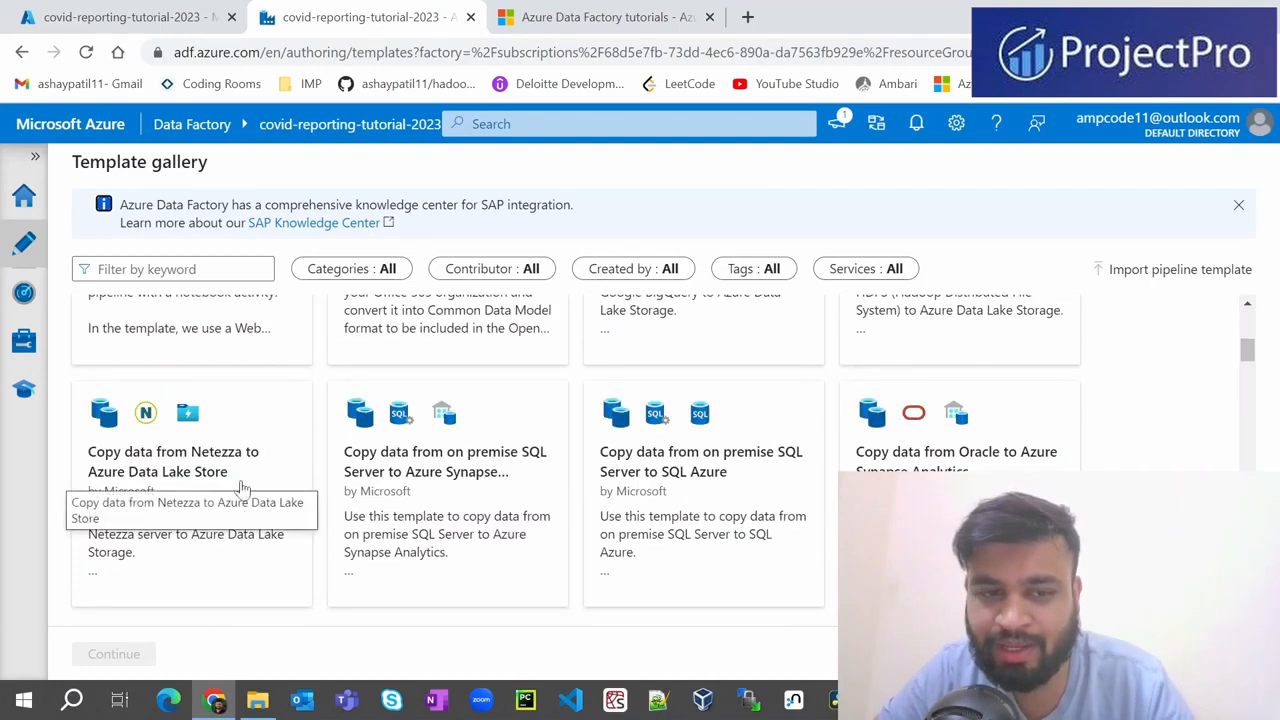
scroll(240, 487, "down", 10)
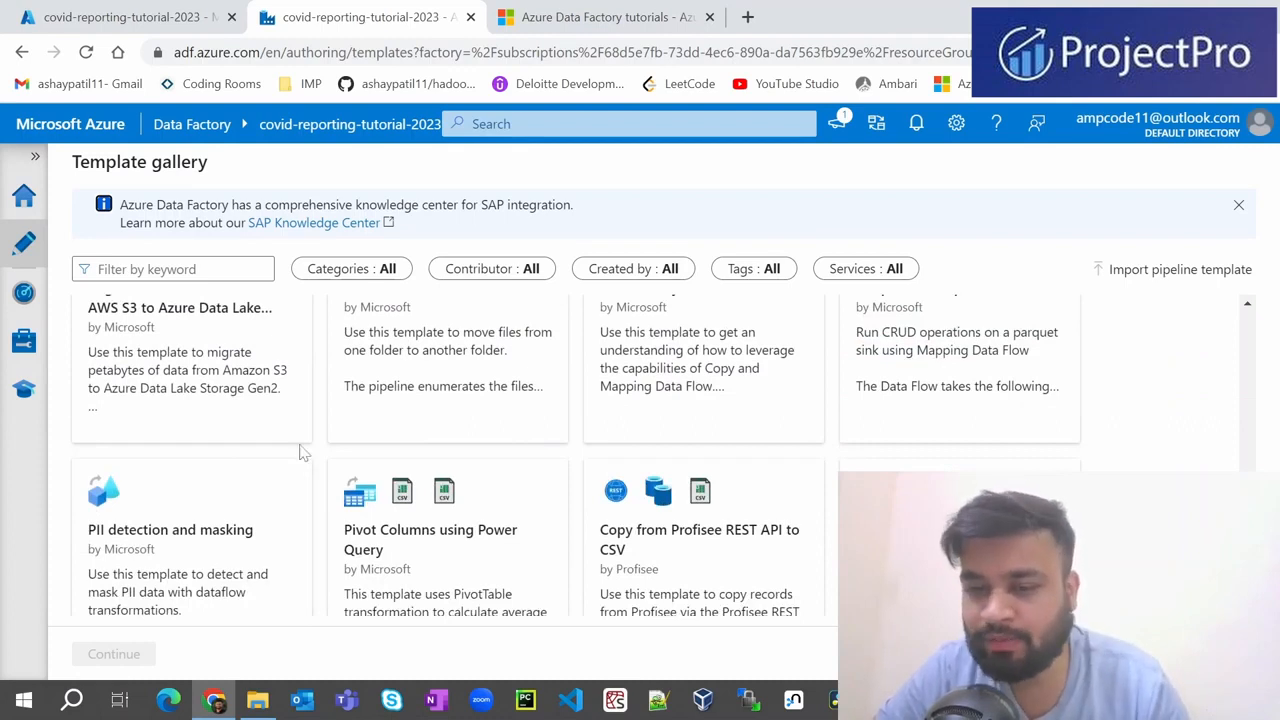
left_click(120, 17)
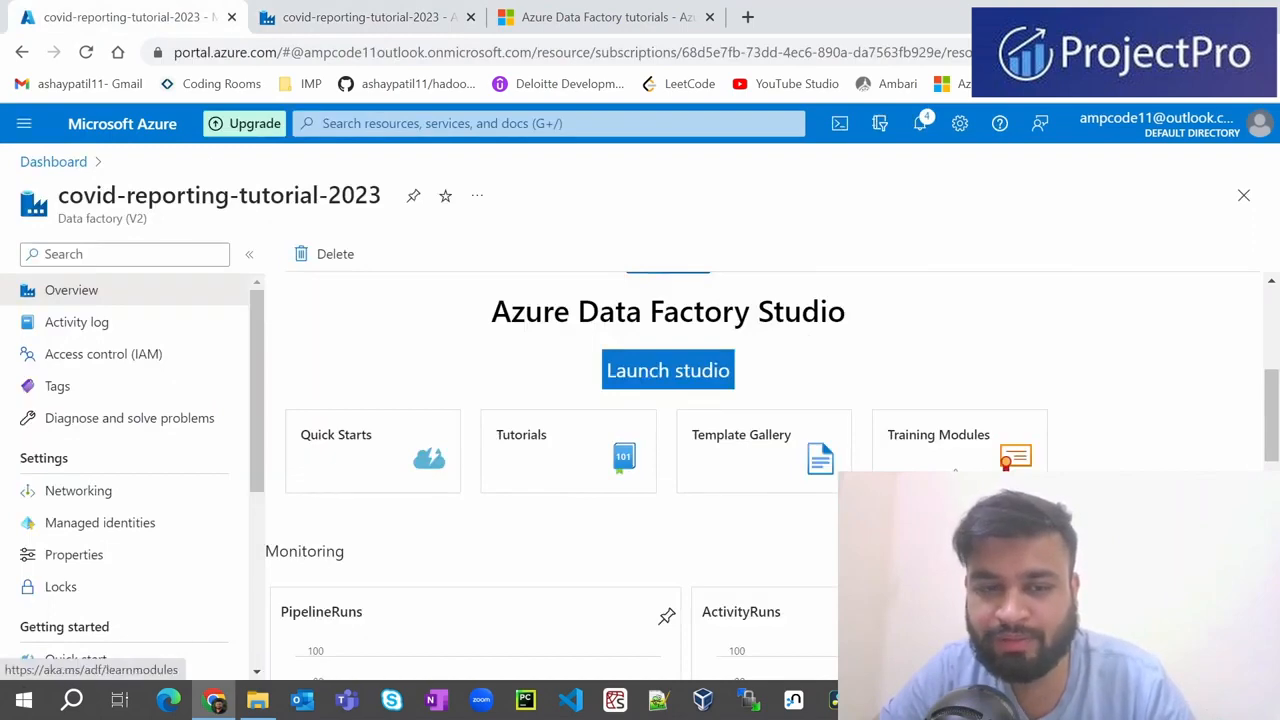
scroll(434, 458, "down", 3)
scroll(434, 458, "up", 3)
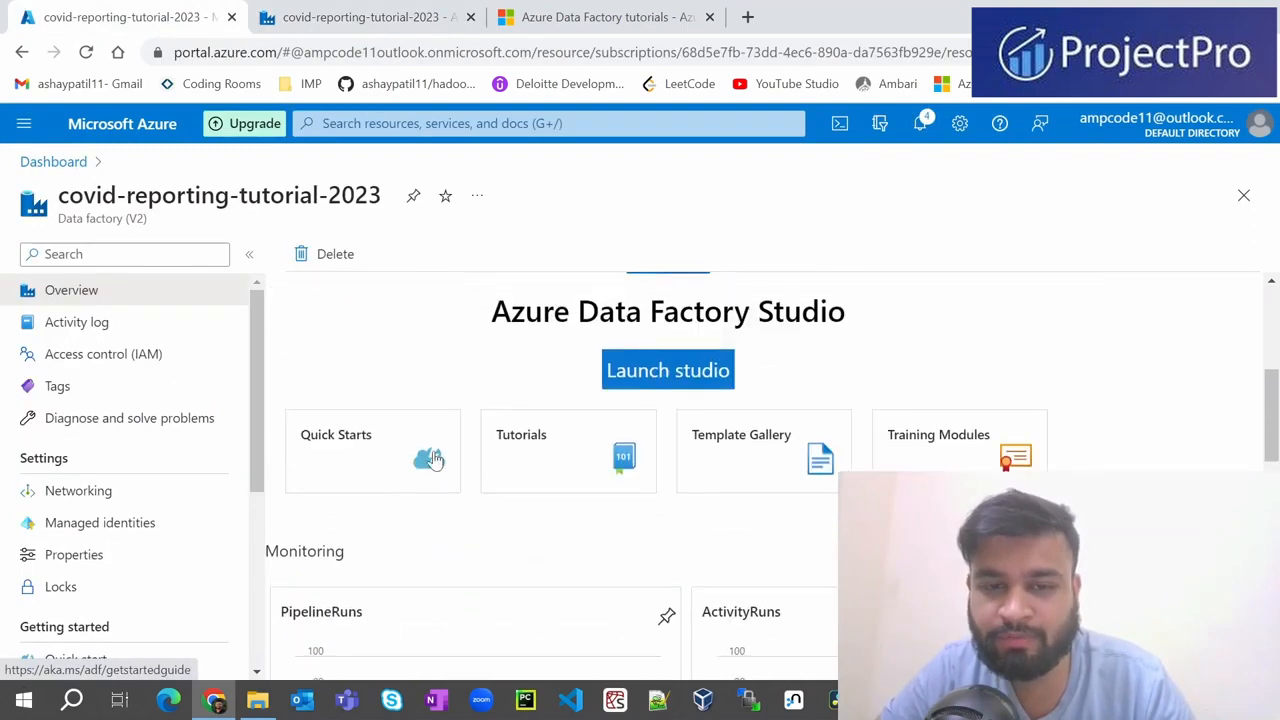
scroll(434, 458, "up", 4)
scroll(606, 529, "down", 2)
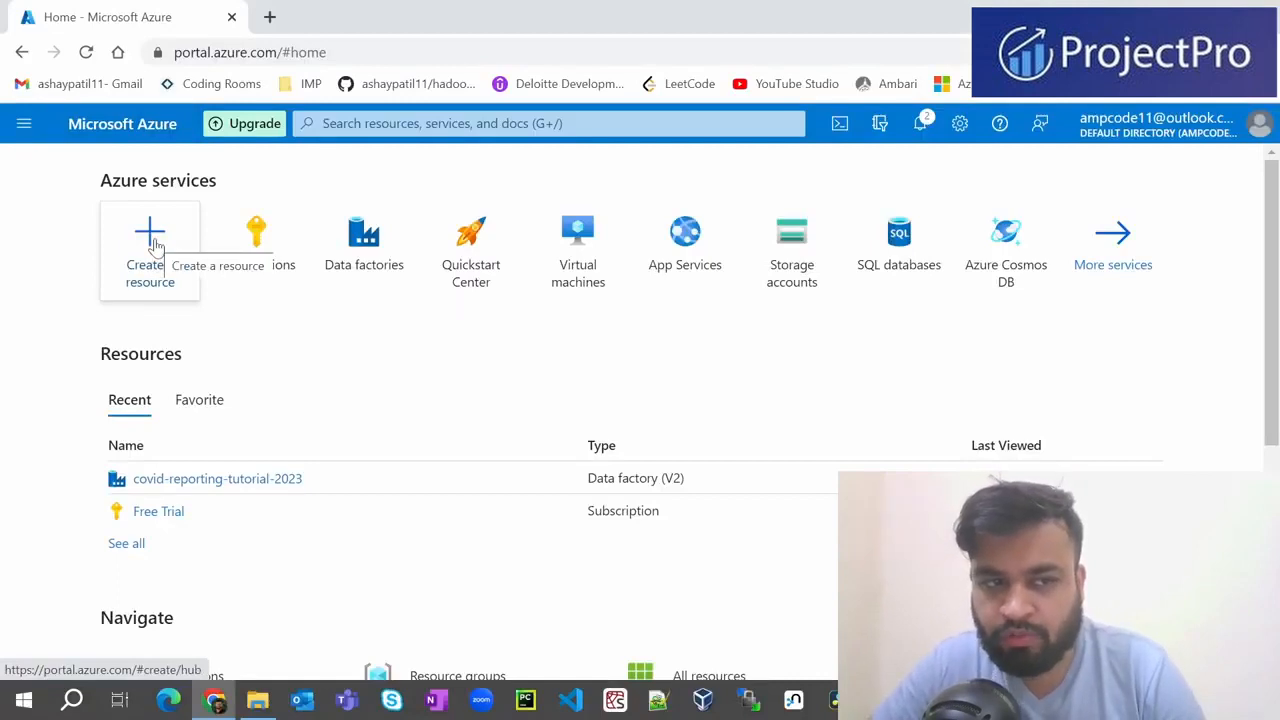
- Find Microsoft's Storage account service in the marketplace and start creating a new storage account
left_click(155, 245)
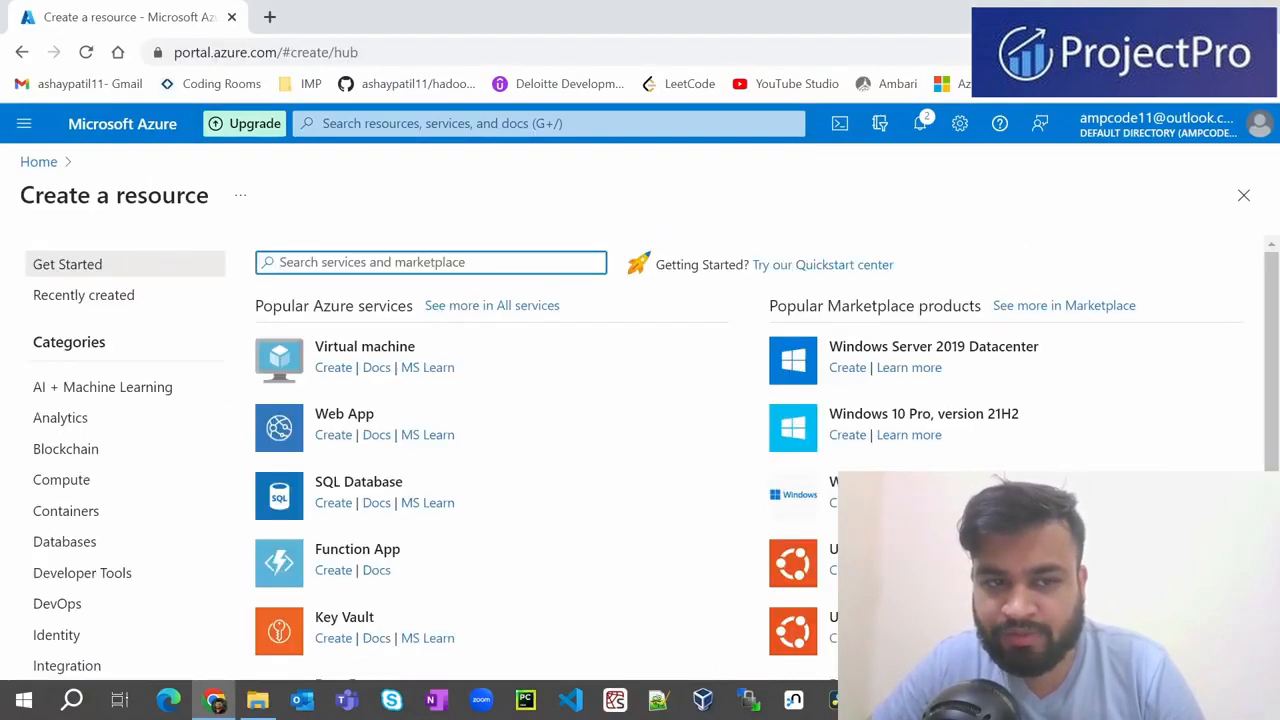
type("stor")
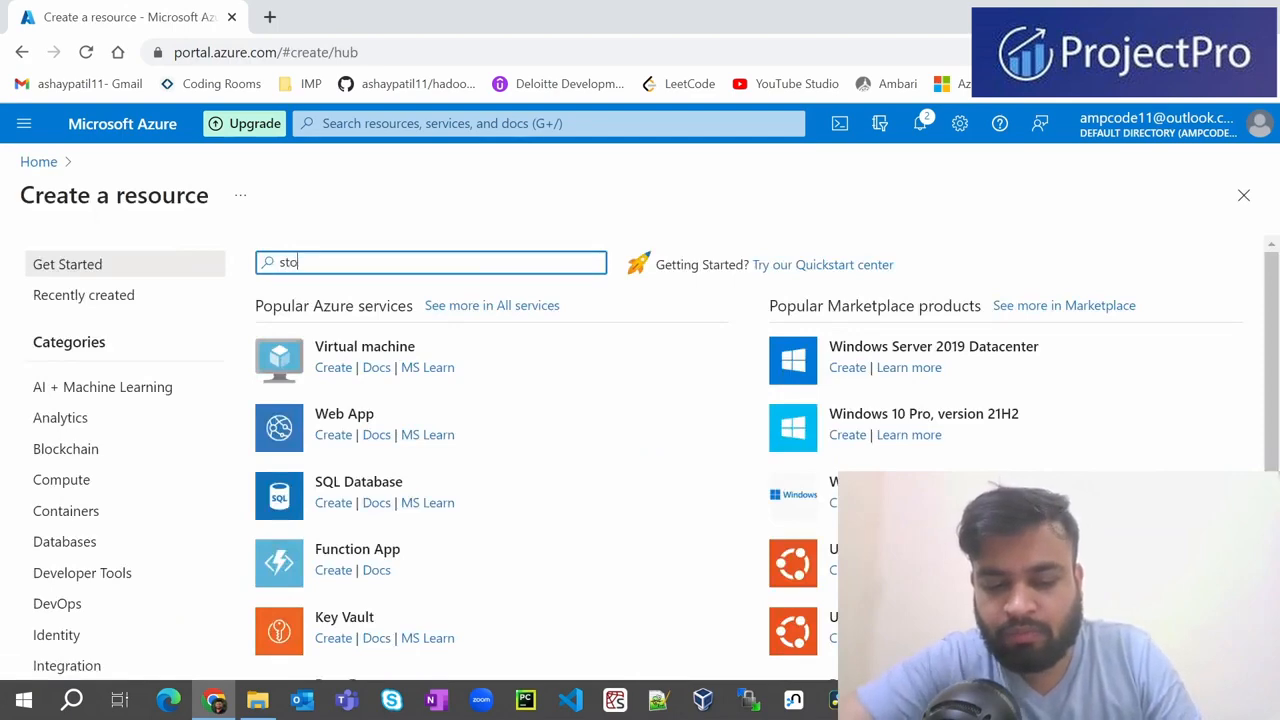
left_click(397, 298)
scroll(263, 531, "down", 2)
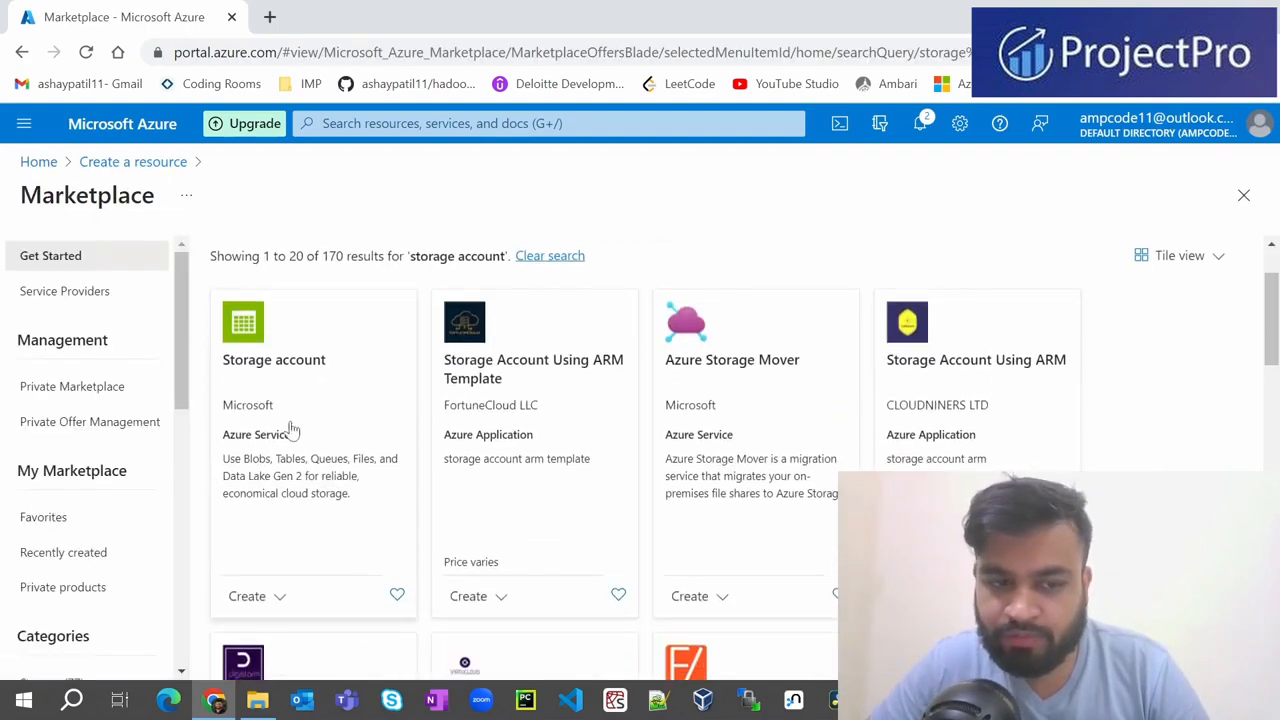
left_click(268, 372)
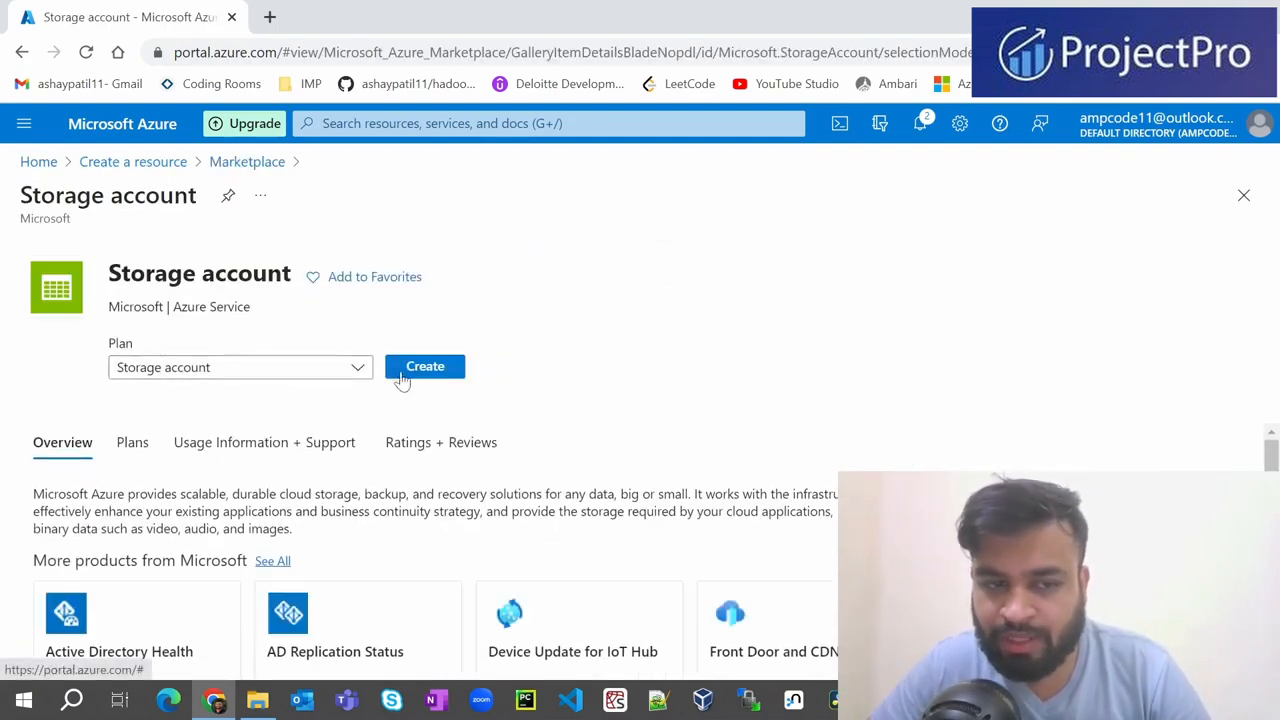
left_click(426, 398)
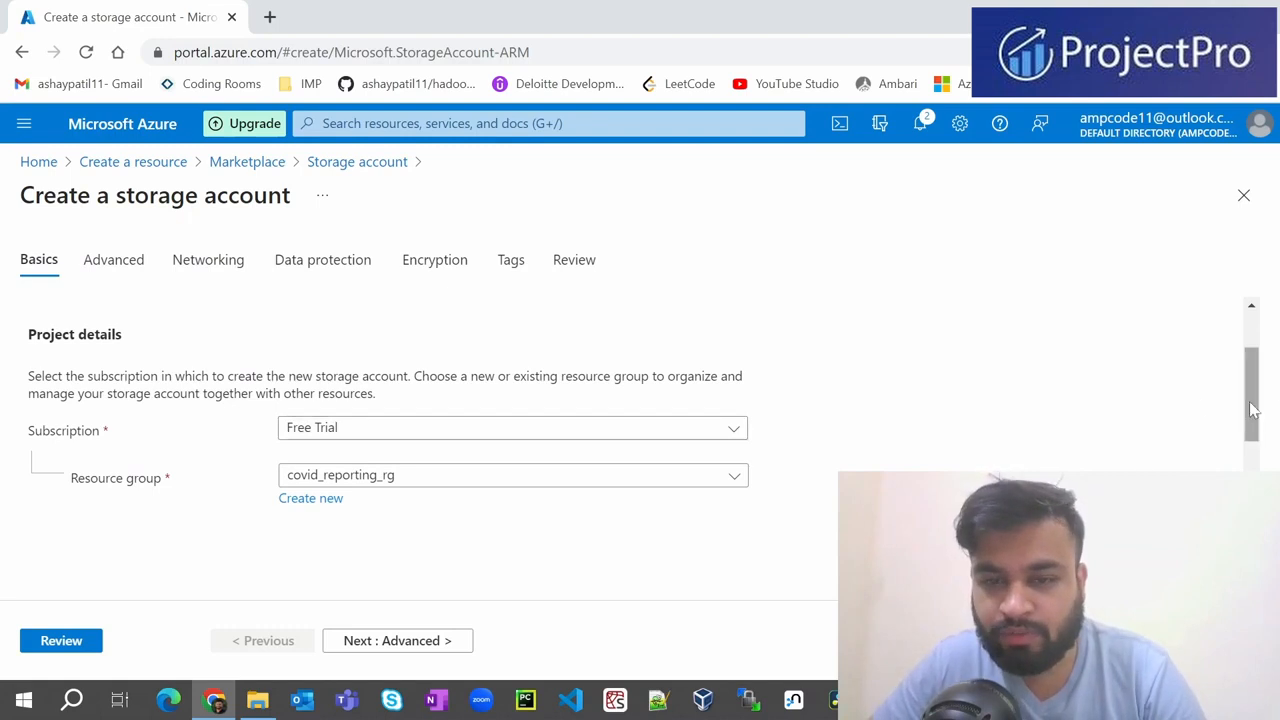
- Select covid_reporting_rg as the resource group for the storage account
left_click_drag(1250, 408, 1250, 449)
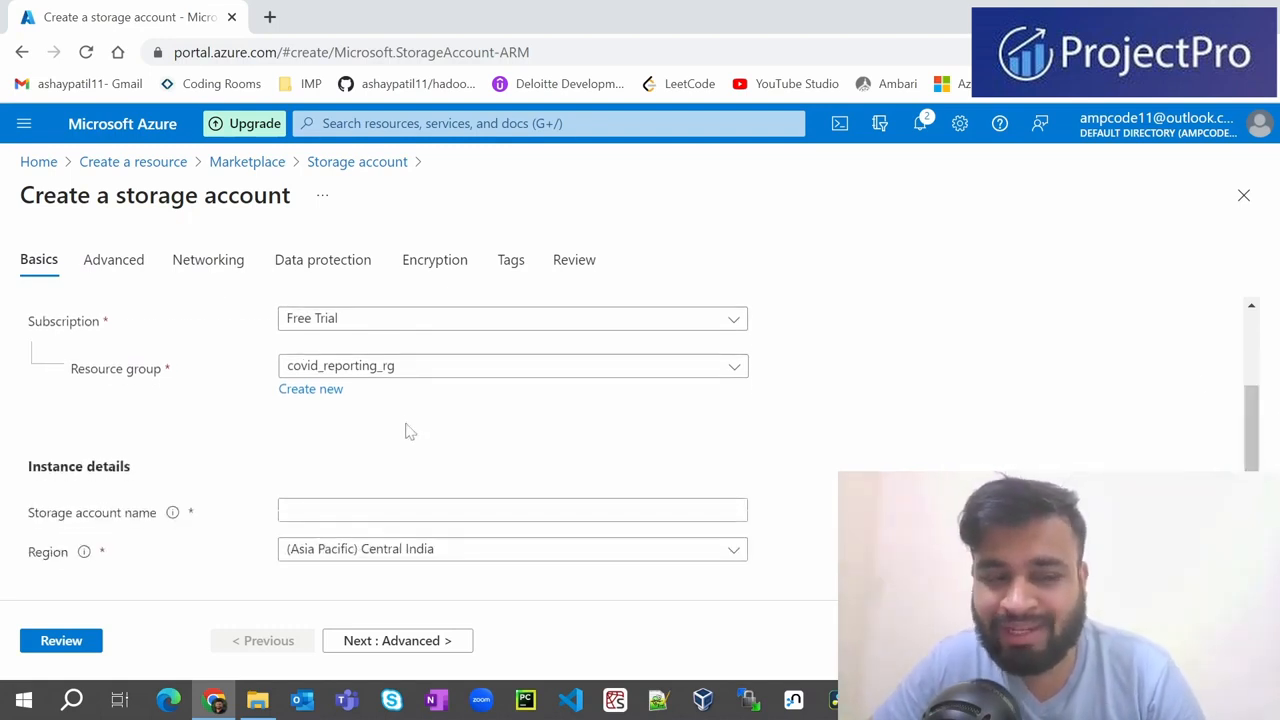
left_click(394, 373)
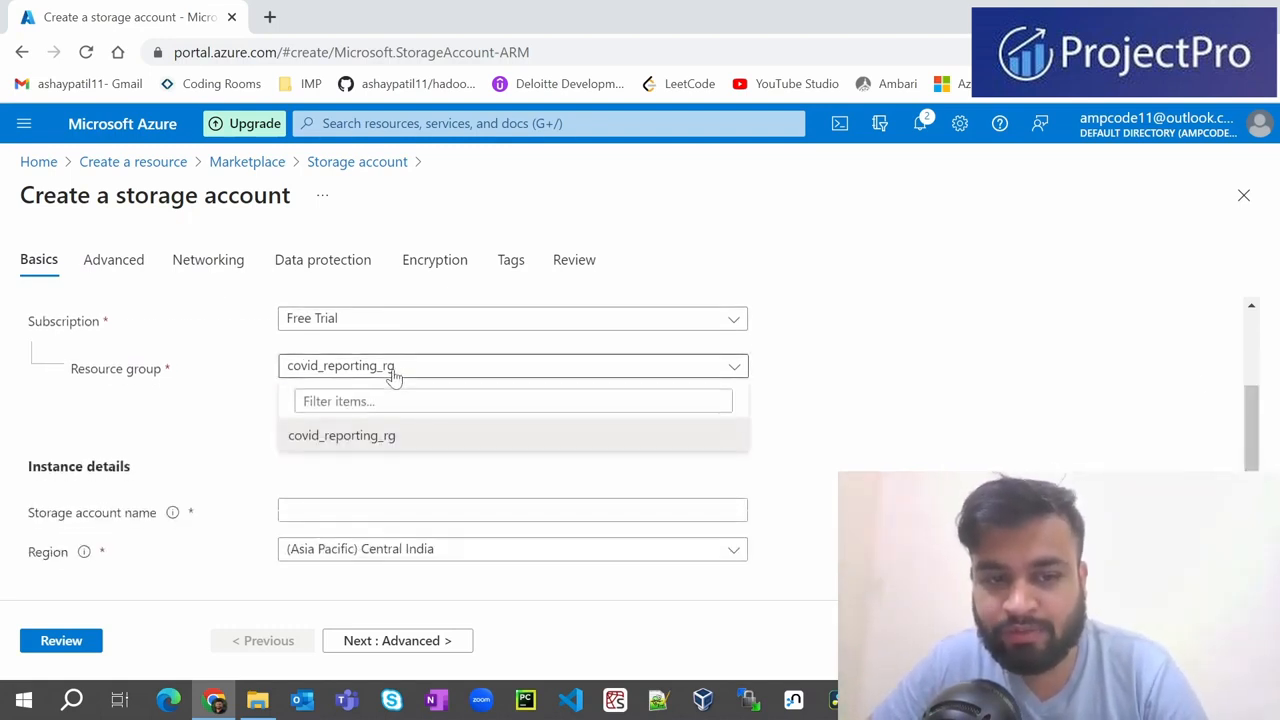
left_click(415, 437)
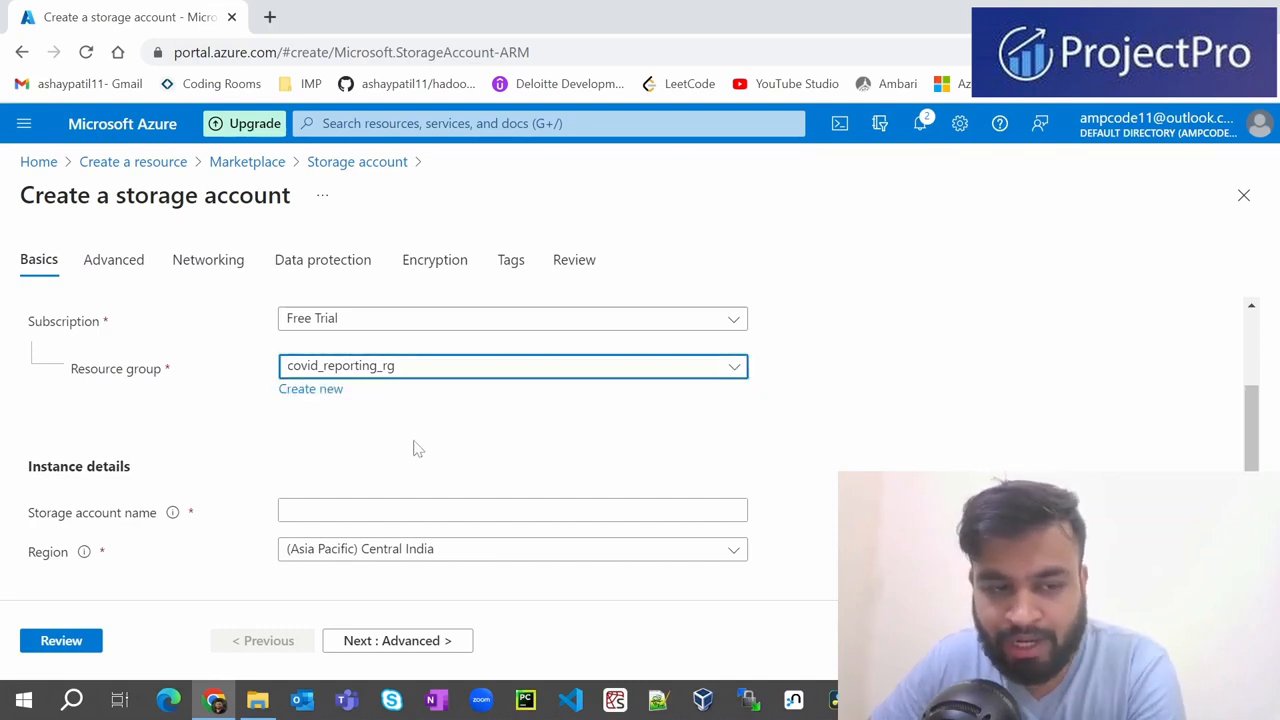
- Name the storage account covidreportingtutorial23
scroll(414, 443, "down", 1)
left_click(356, 412)
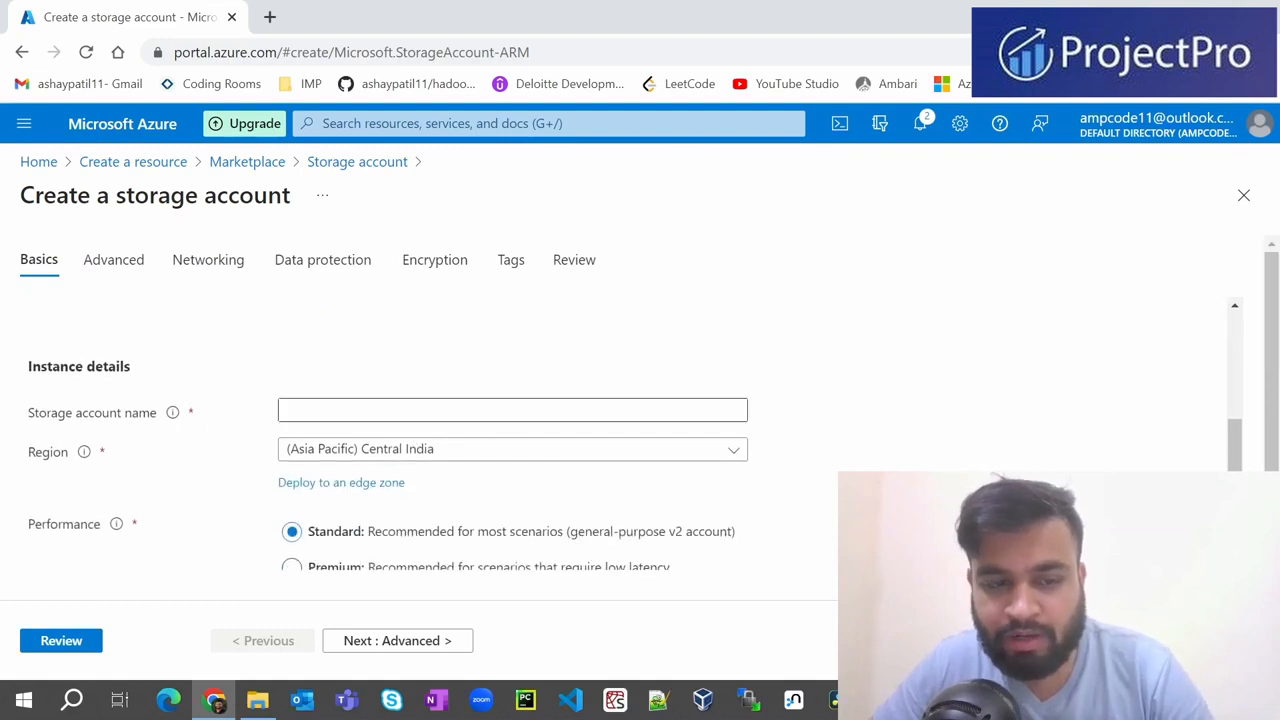
left_click(356, 411)
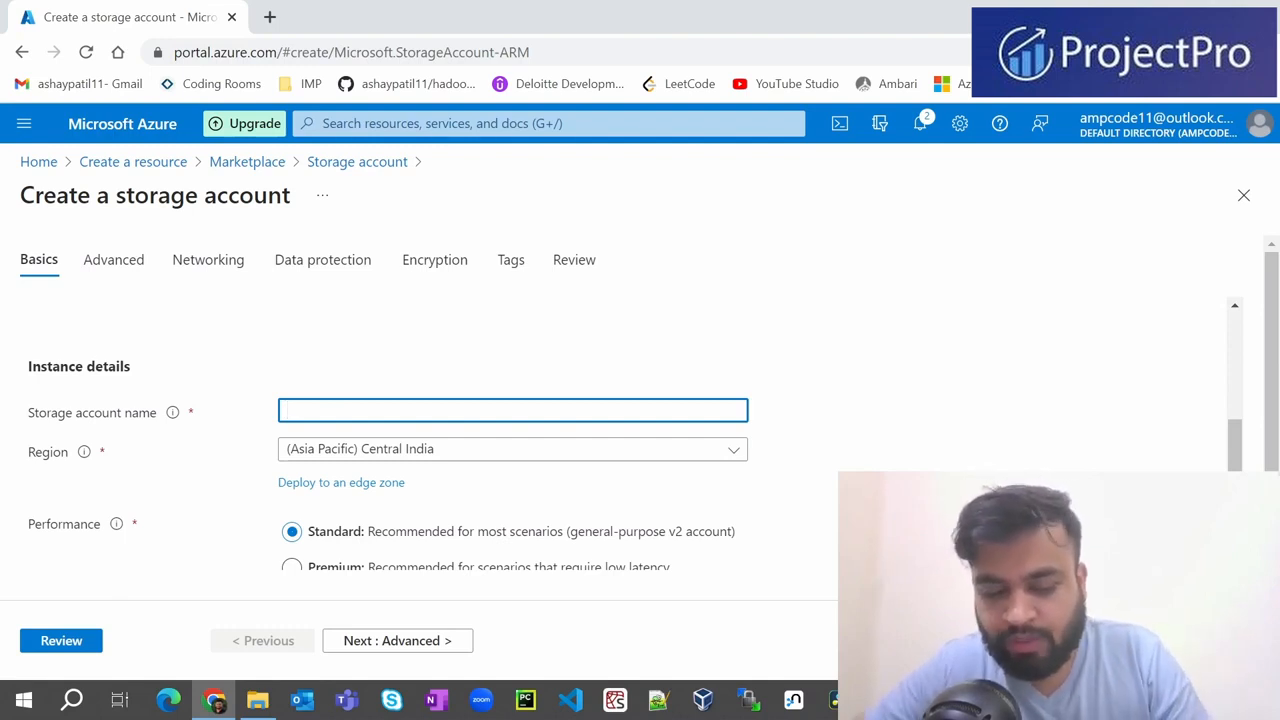
type("covi")
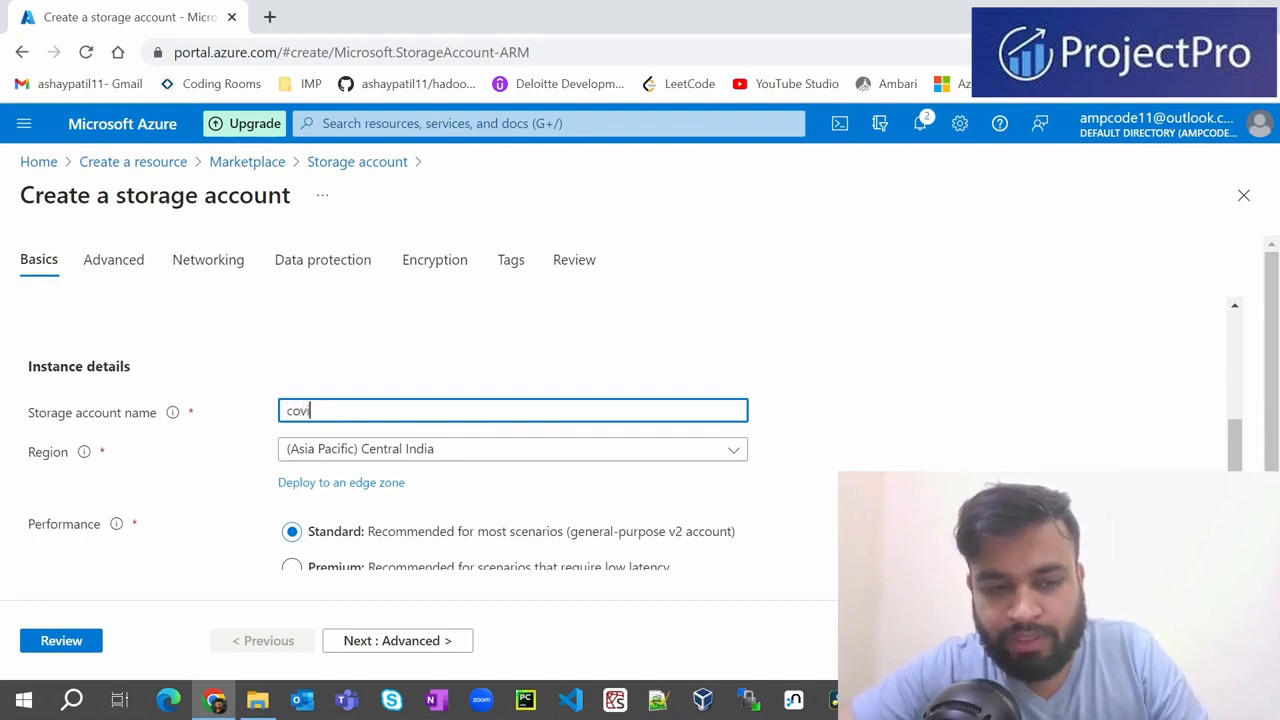
type("dreportingtutorial2023")
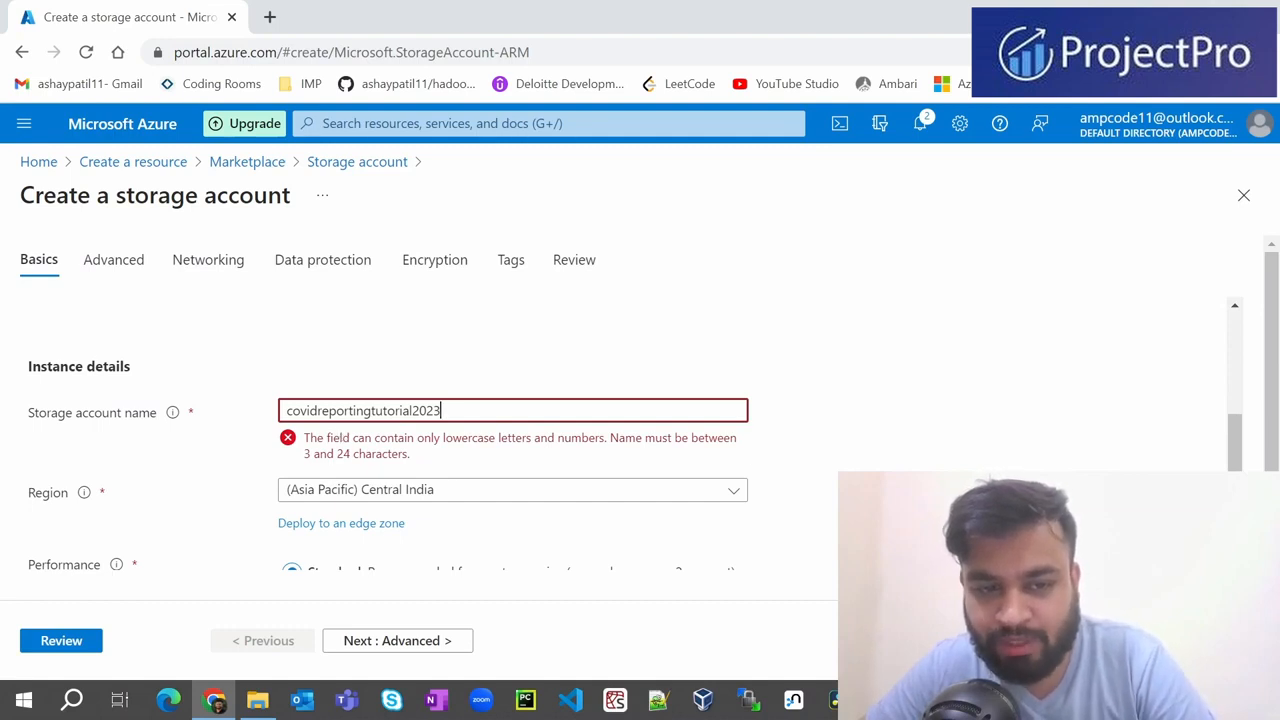
key("BackSpace")
key("BackSpace")
key("BackSpace")
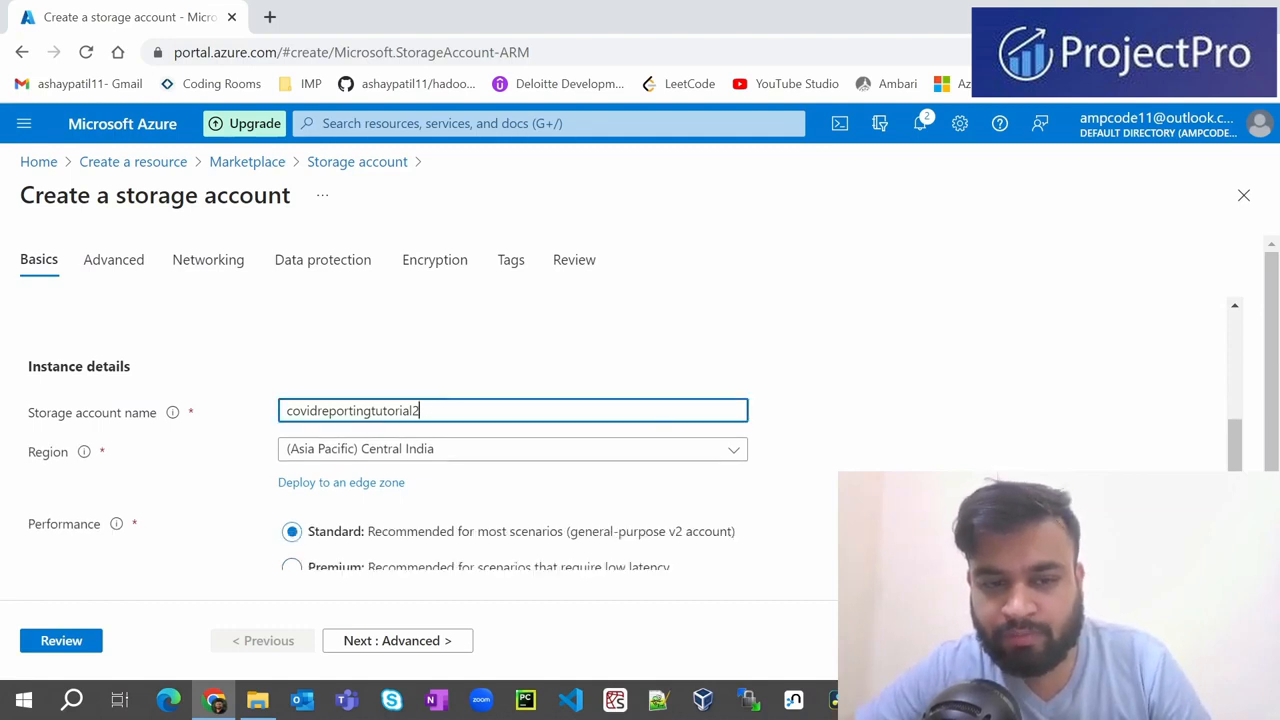
type("3")
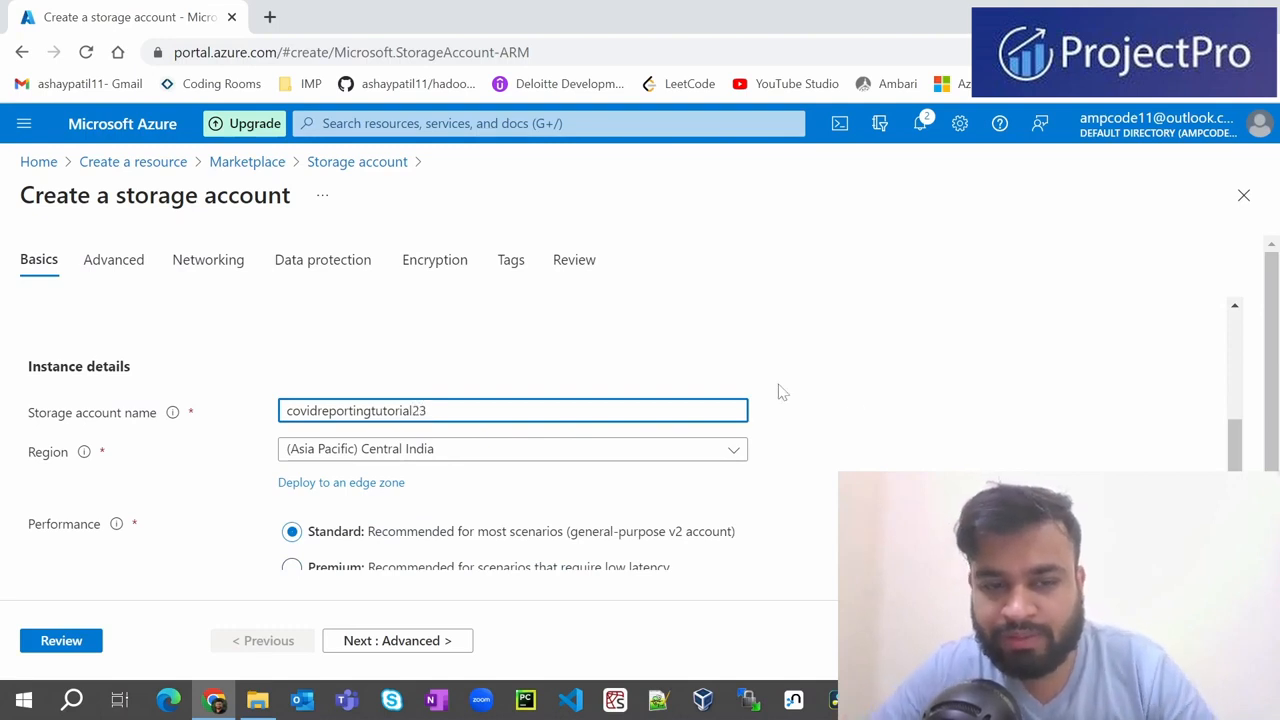
left_click(888, 408)
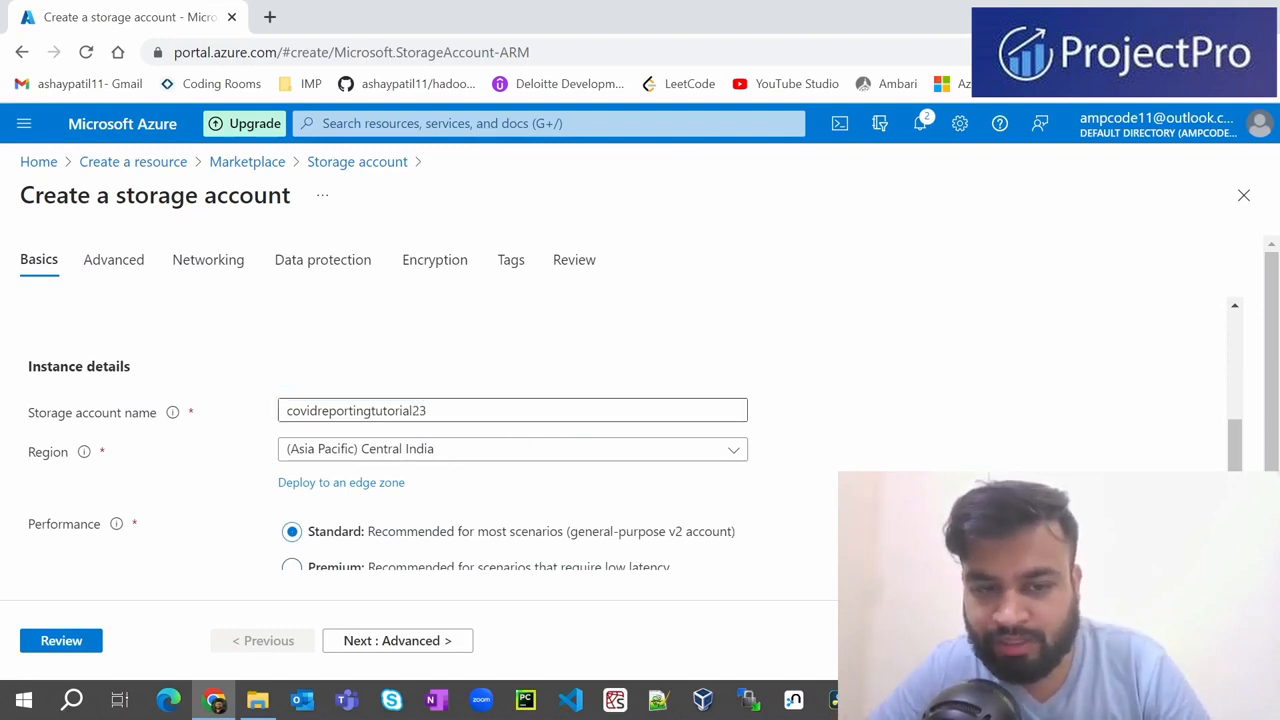
- Set the storage account's redundancy to Locally-redundant storage (LRS)
scroll(400, 410, "down", 1)
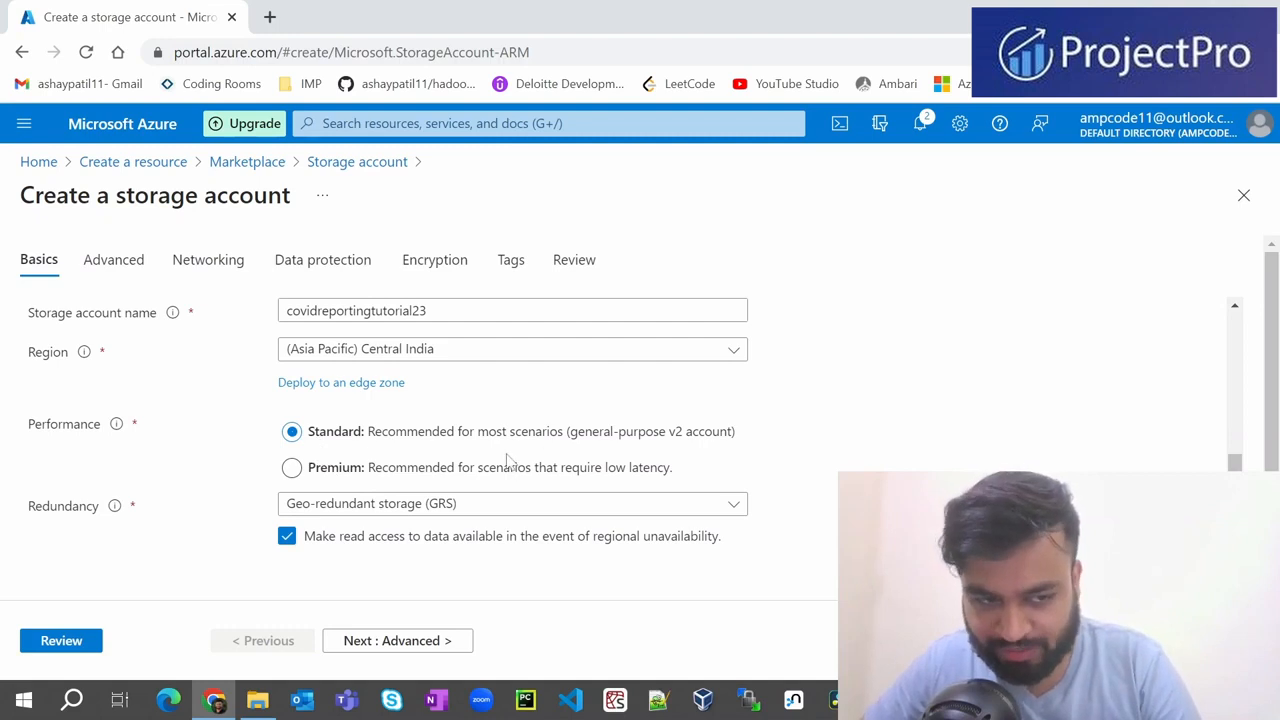
left_click(452, 508)
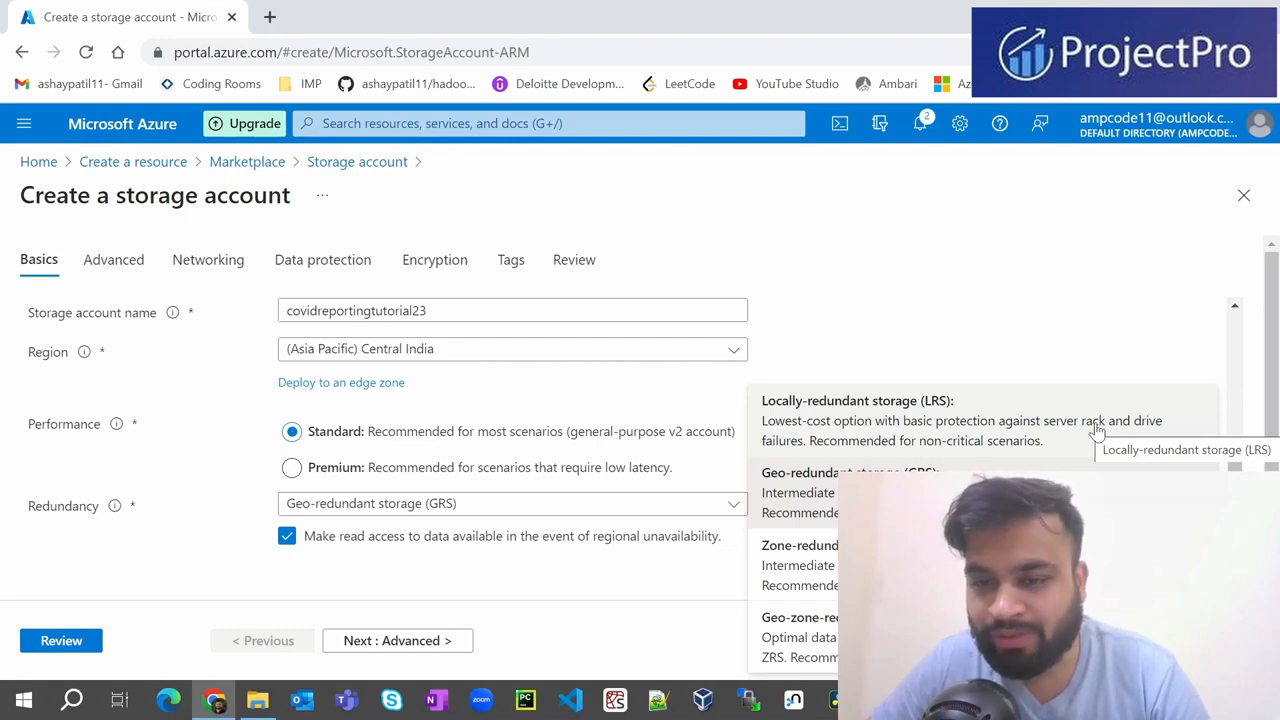
left_click(958, 411)
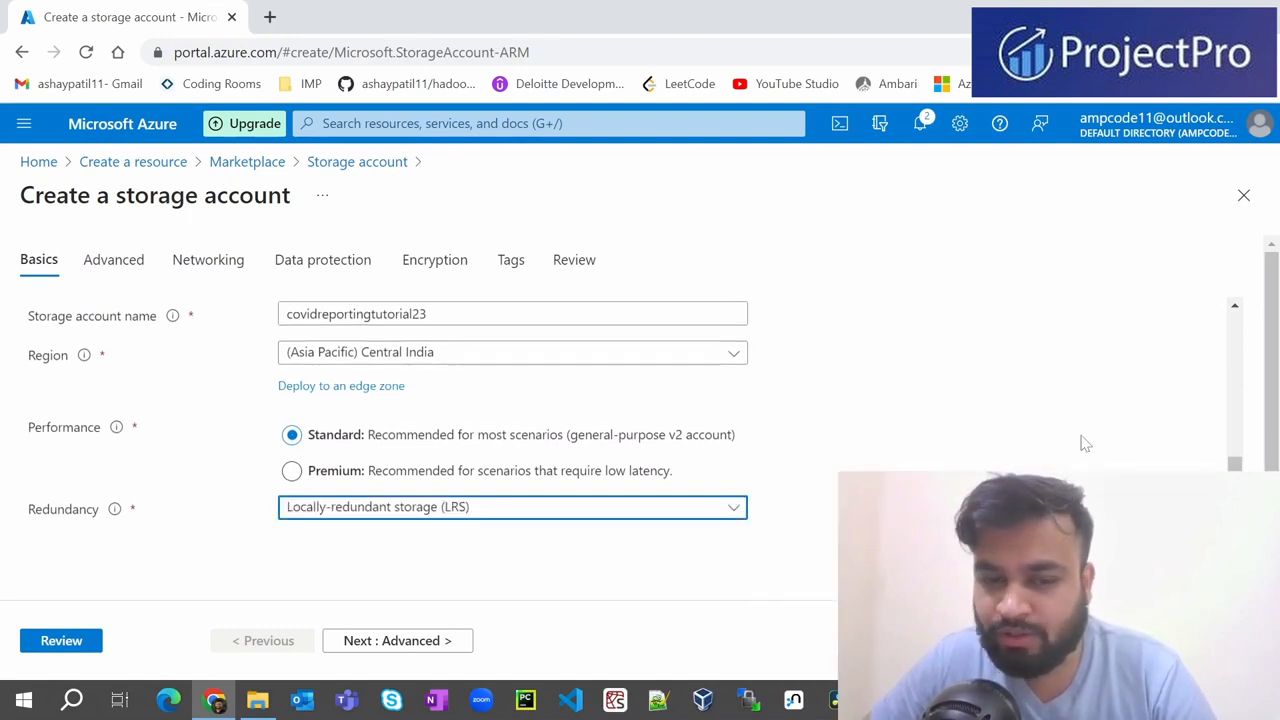
- Keep the default advanced, networking, data protection, encryption and tag settings, and proceed to the storage account's final review
left_click(400, 648)
scroll(443, 434, "down", 2)
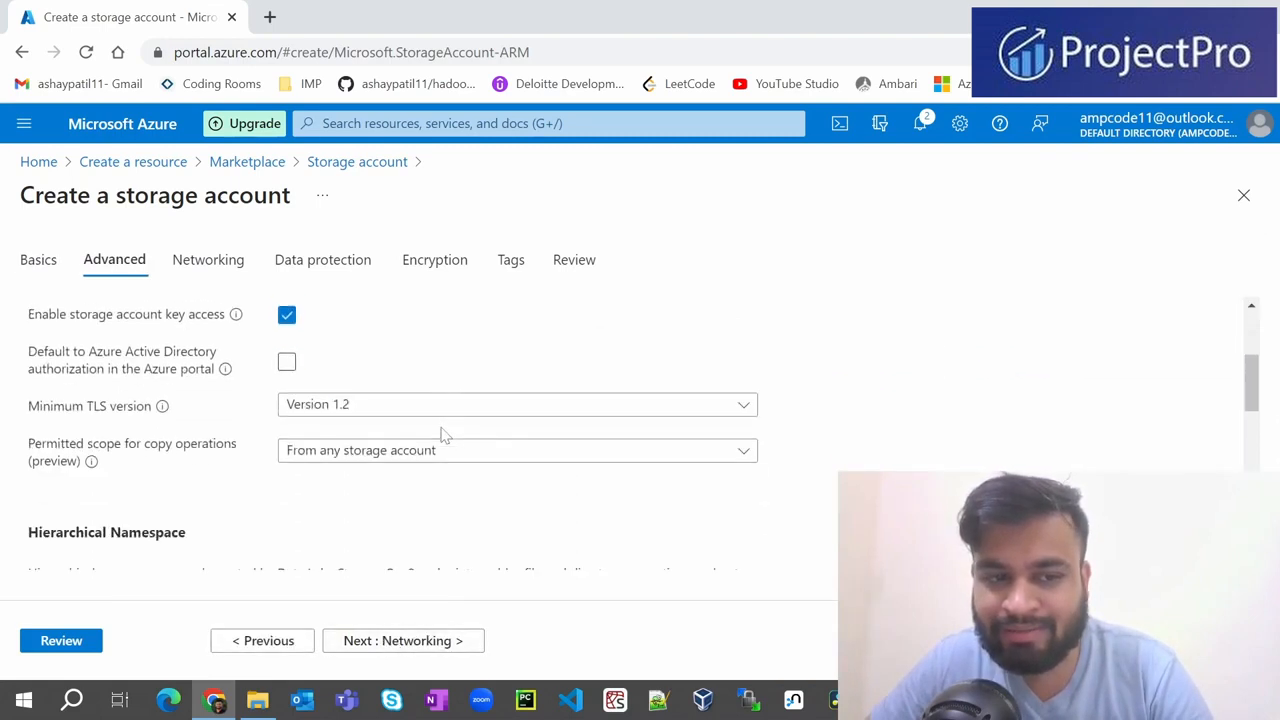
left_click(420, 643)
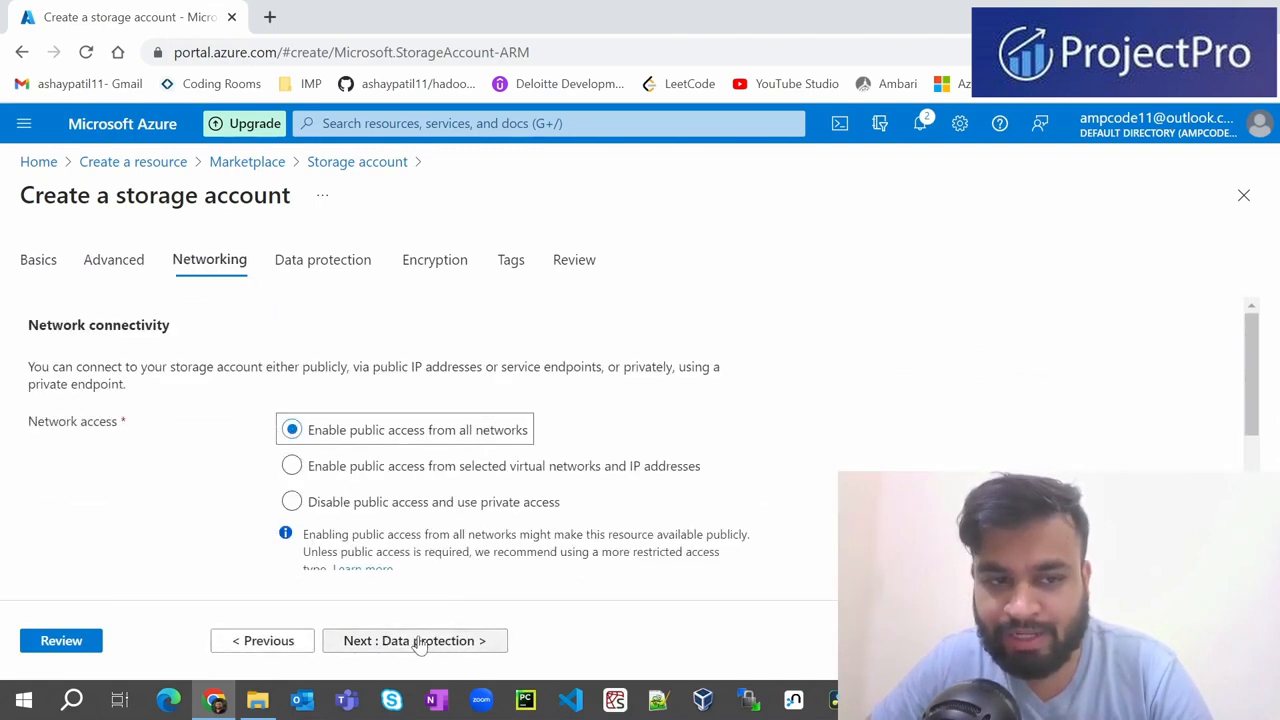
left_click(420, 643)
left_click(418, 642)
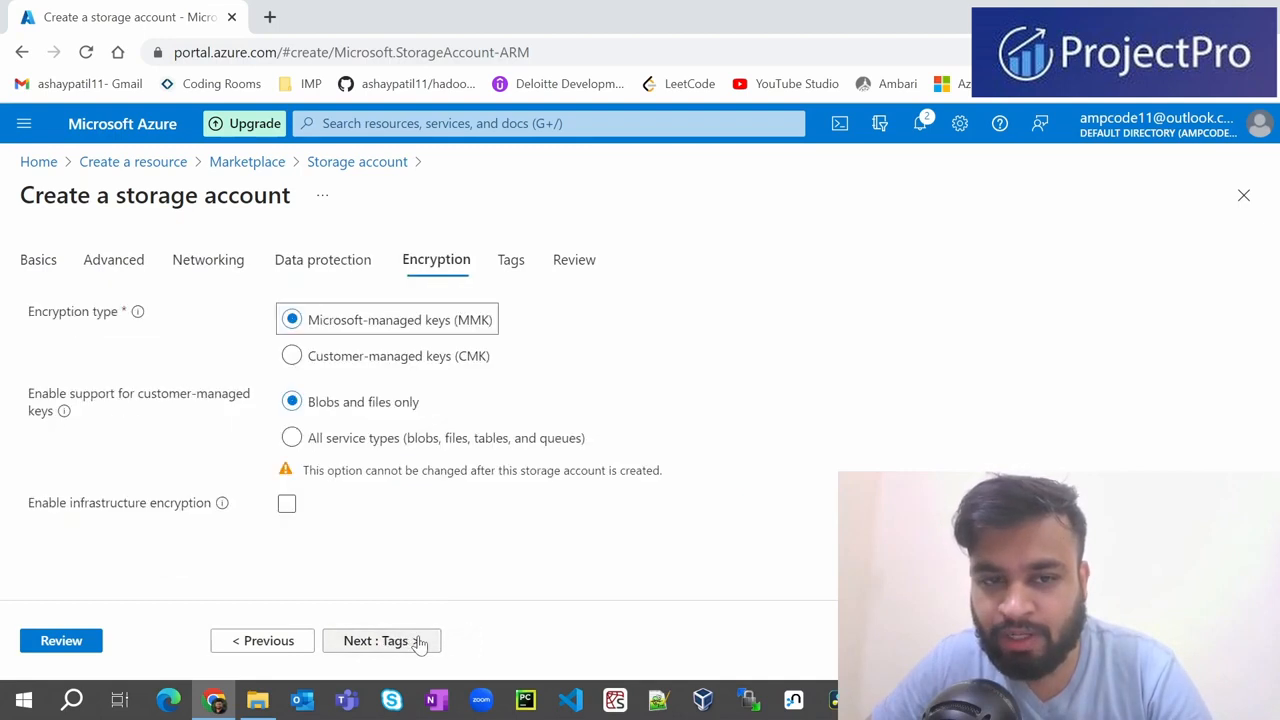
left_click(420, 643)
left_click(420, 643)
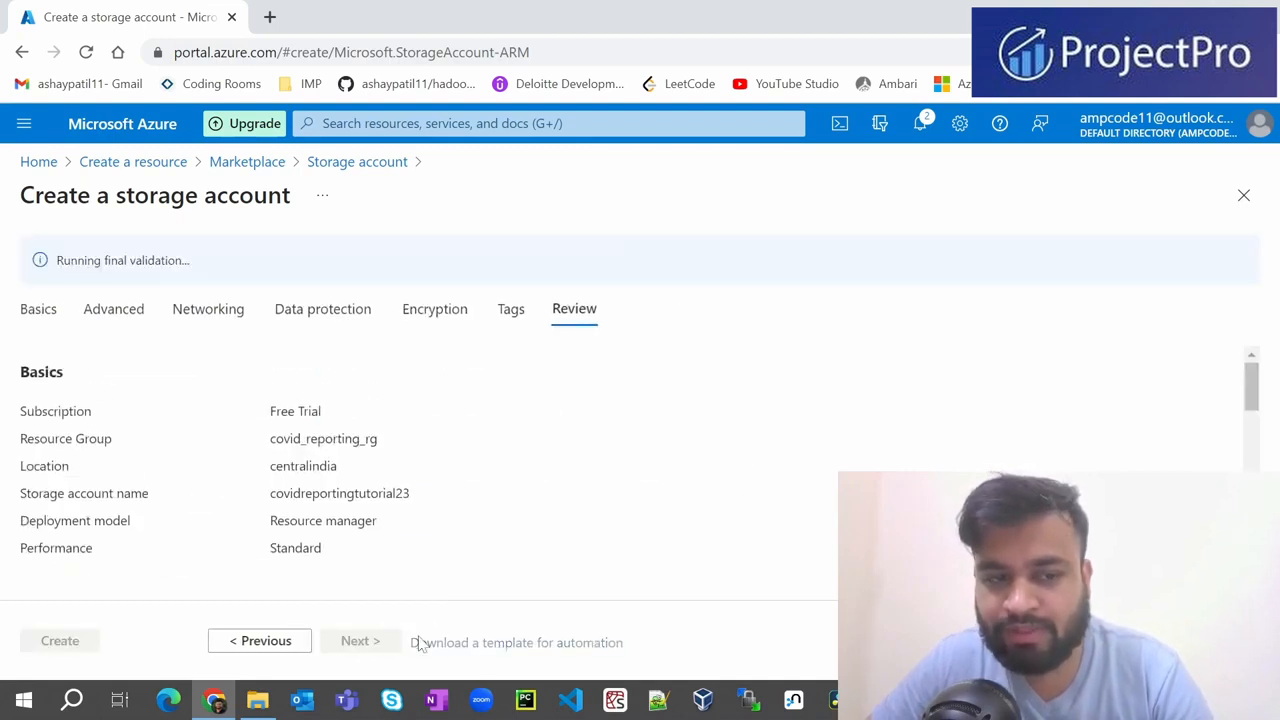
- Check the storage account's configuration summary and create the account
scroll(481, 456, "down", 15)
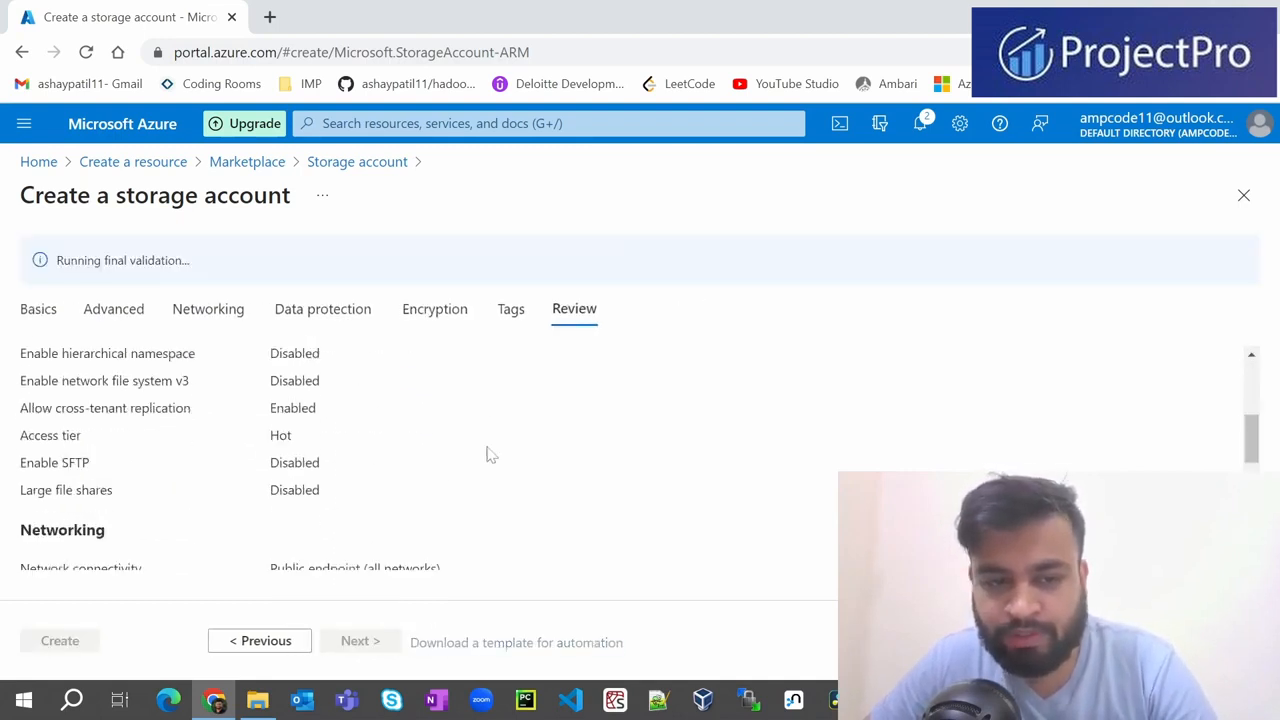
scroll(489, 454, "up", 12)
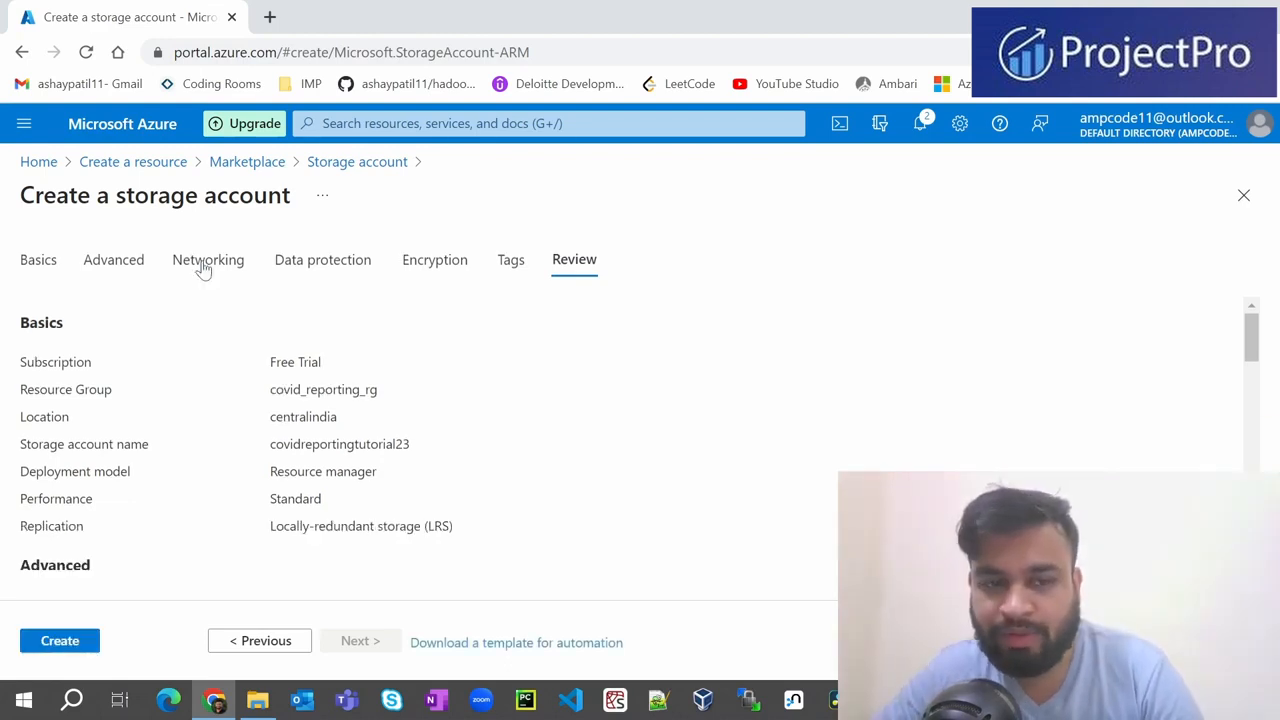
scroll(183, 496, "down", 5)
left_click(62, 640)
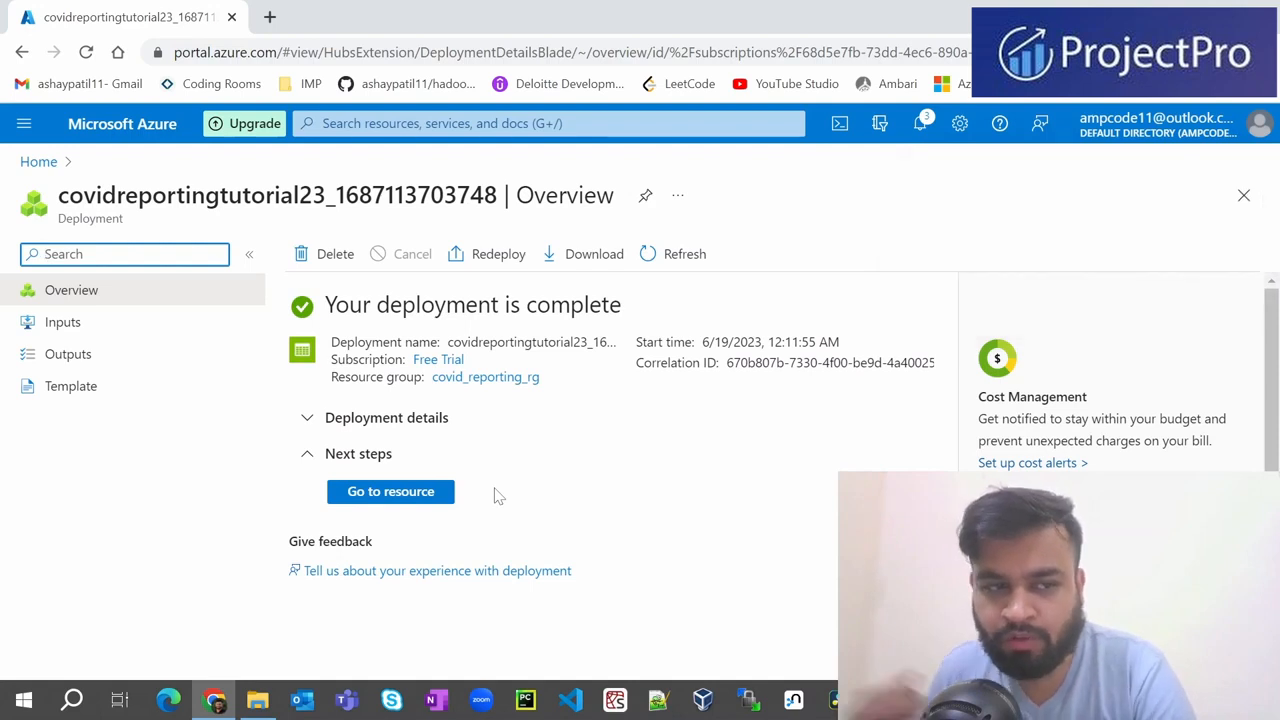
- Pin the newly deployed storage account to the existing private covid_reporting dashboard and open that dashboard
left_click(370, 492)
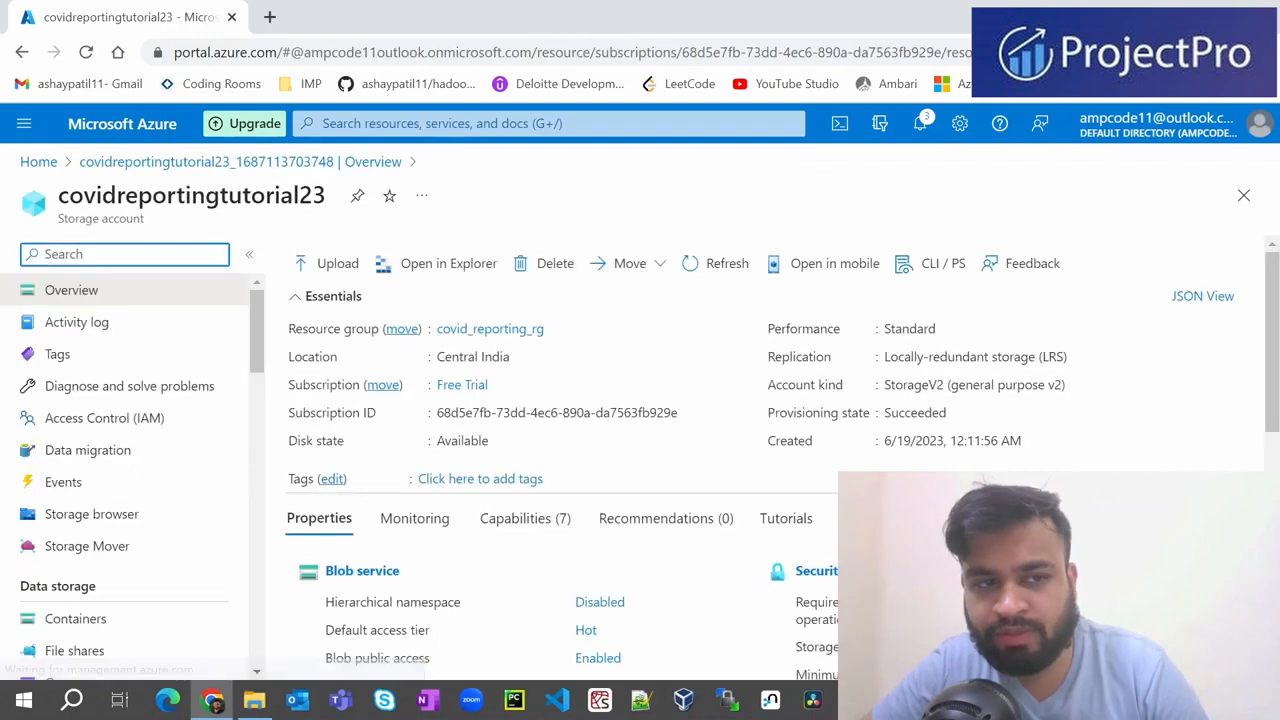
scroll(590, 478, "down", 10)
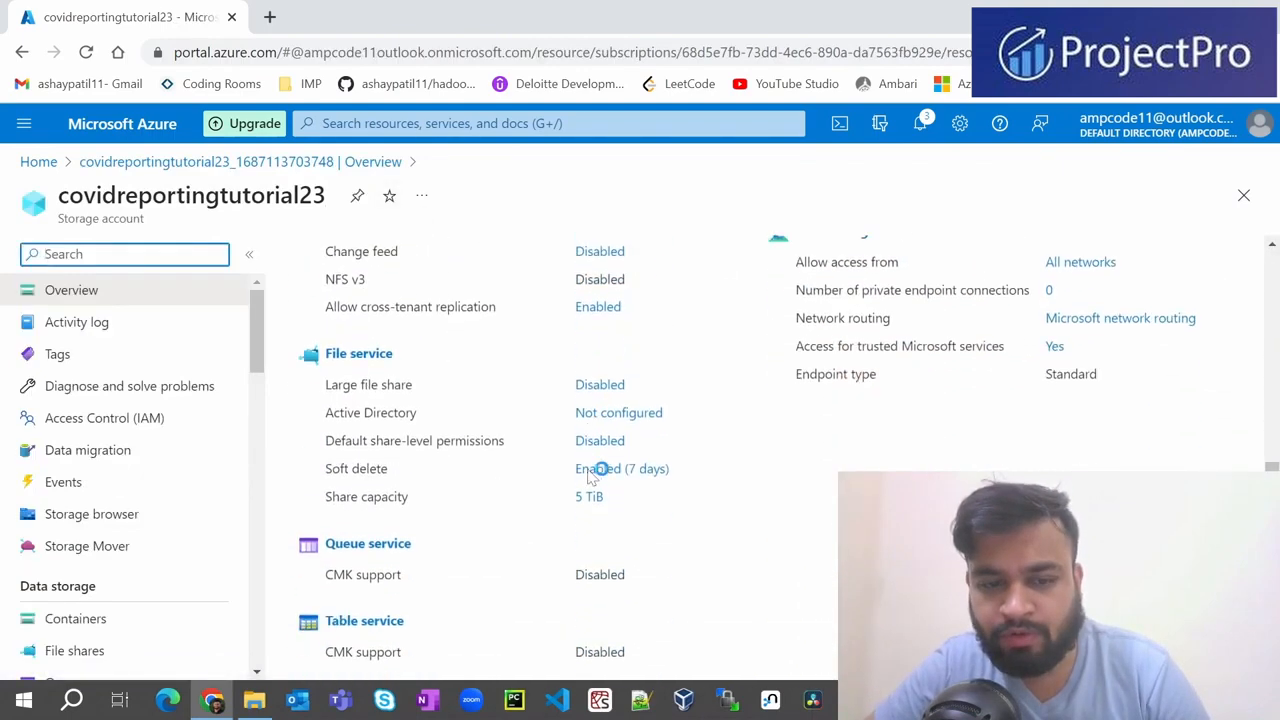
scroll(590, 478, "up", 4)
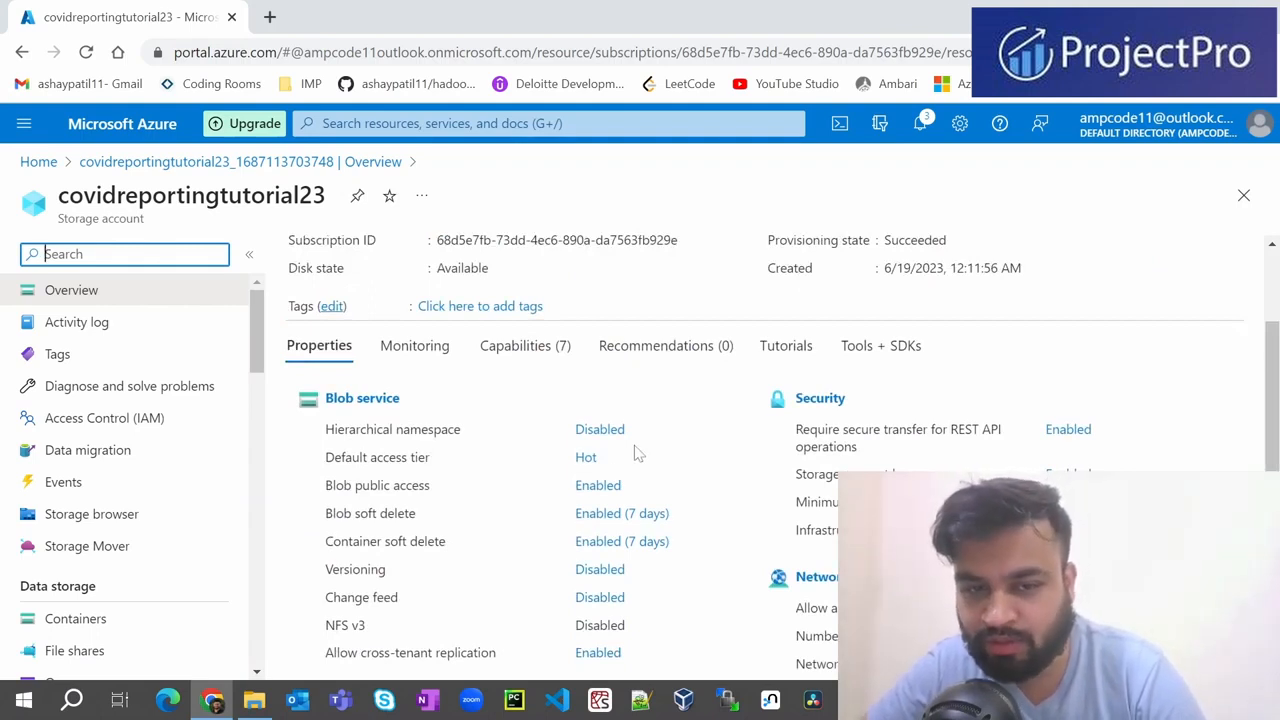
left_click(358, 197)
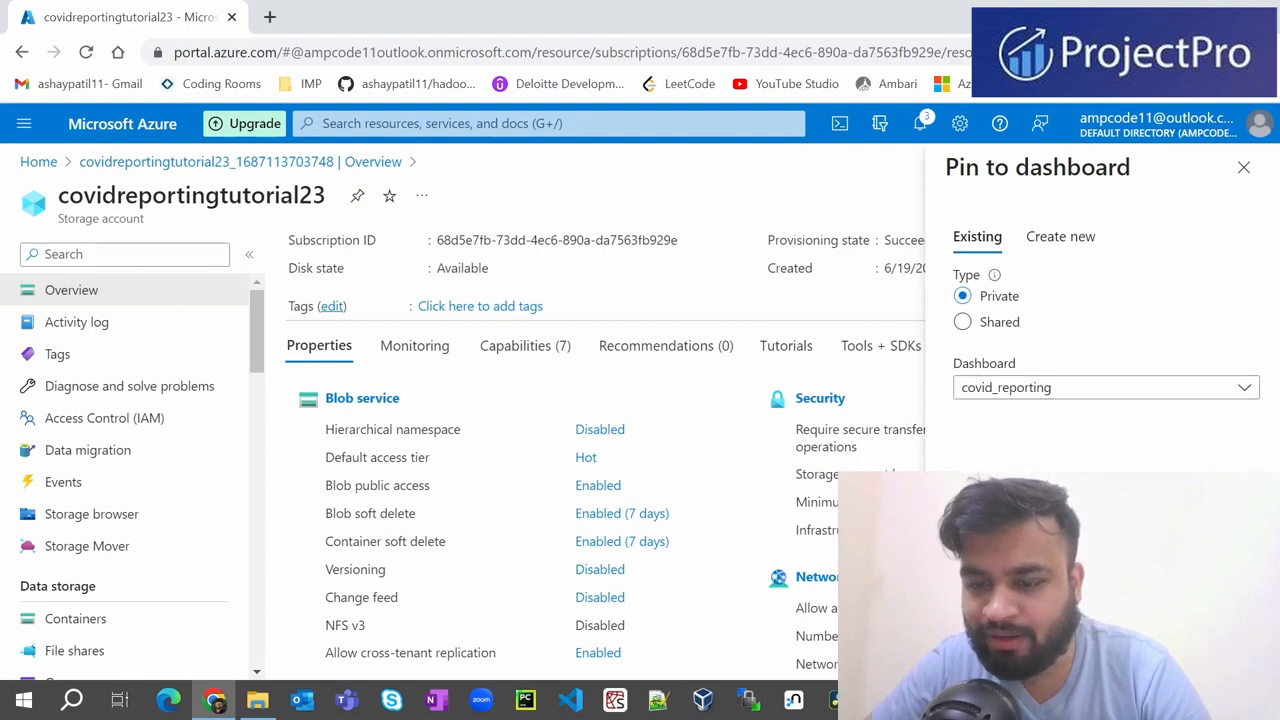
left_click(985, 655)
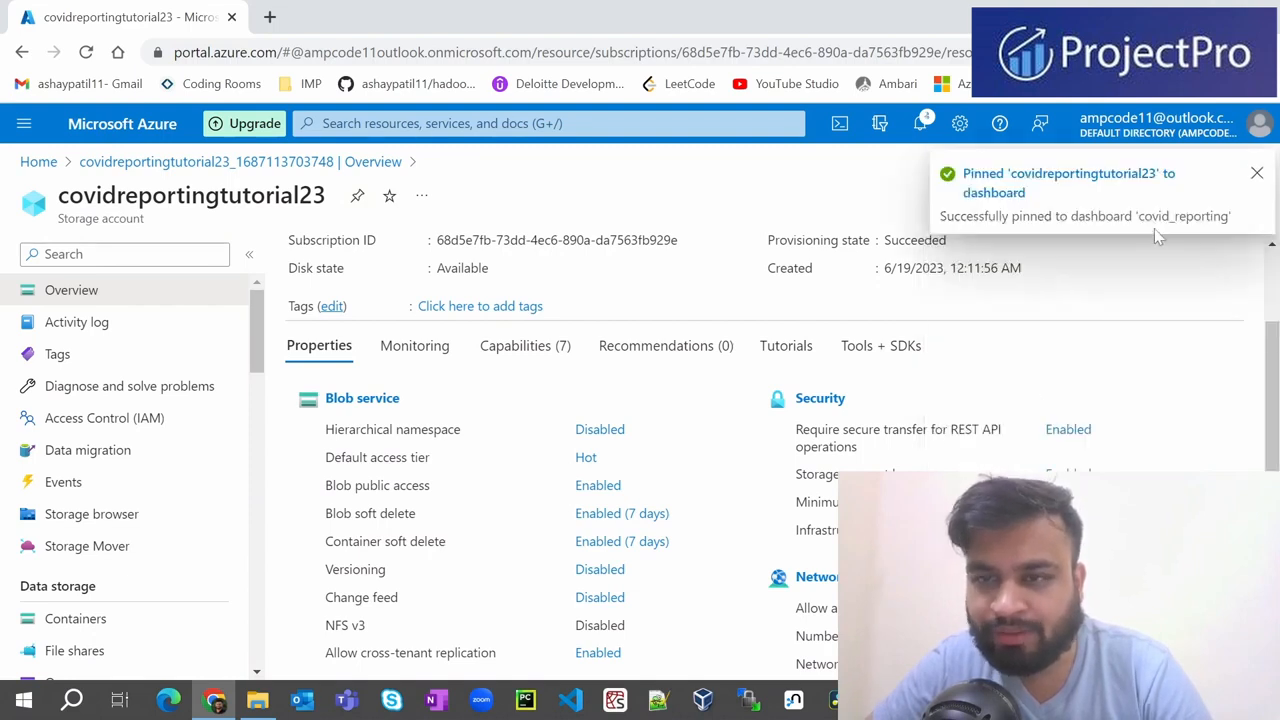
left_click(24, 123)
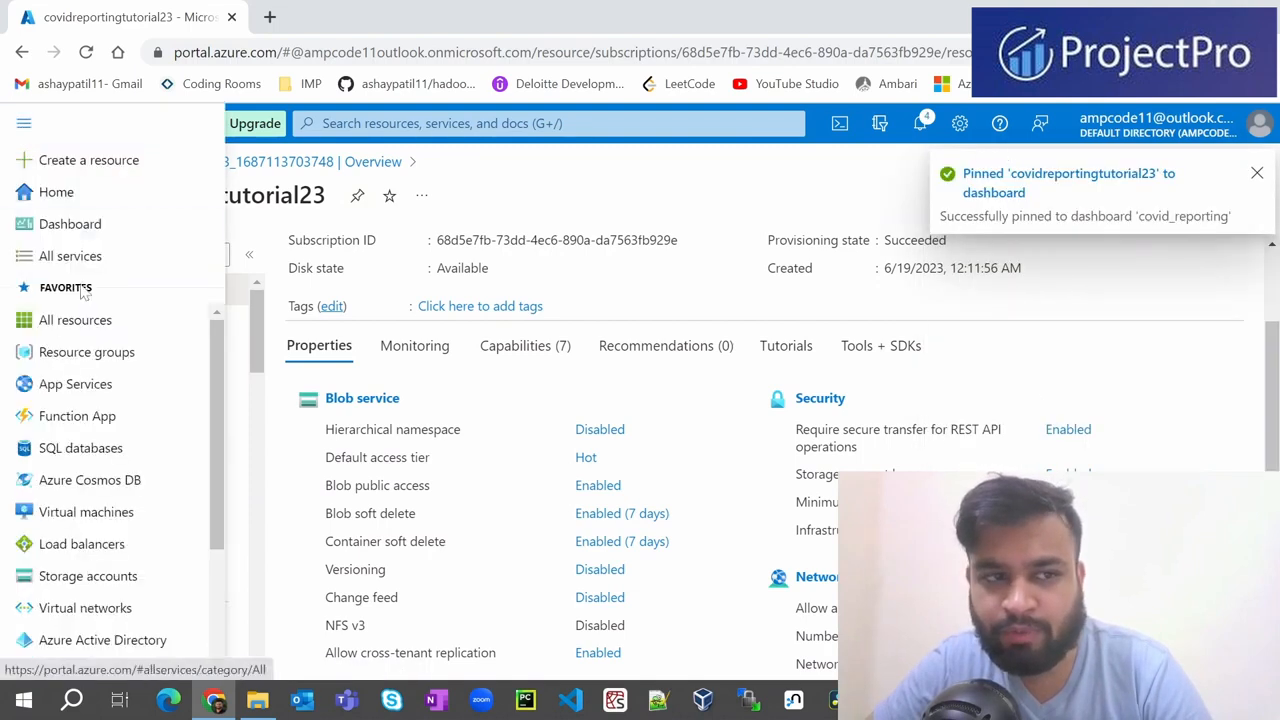
left_click(76, 231)
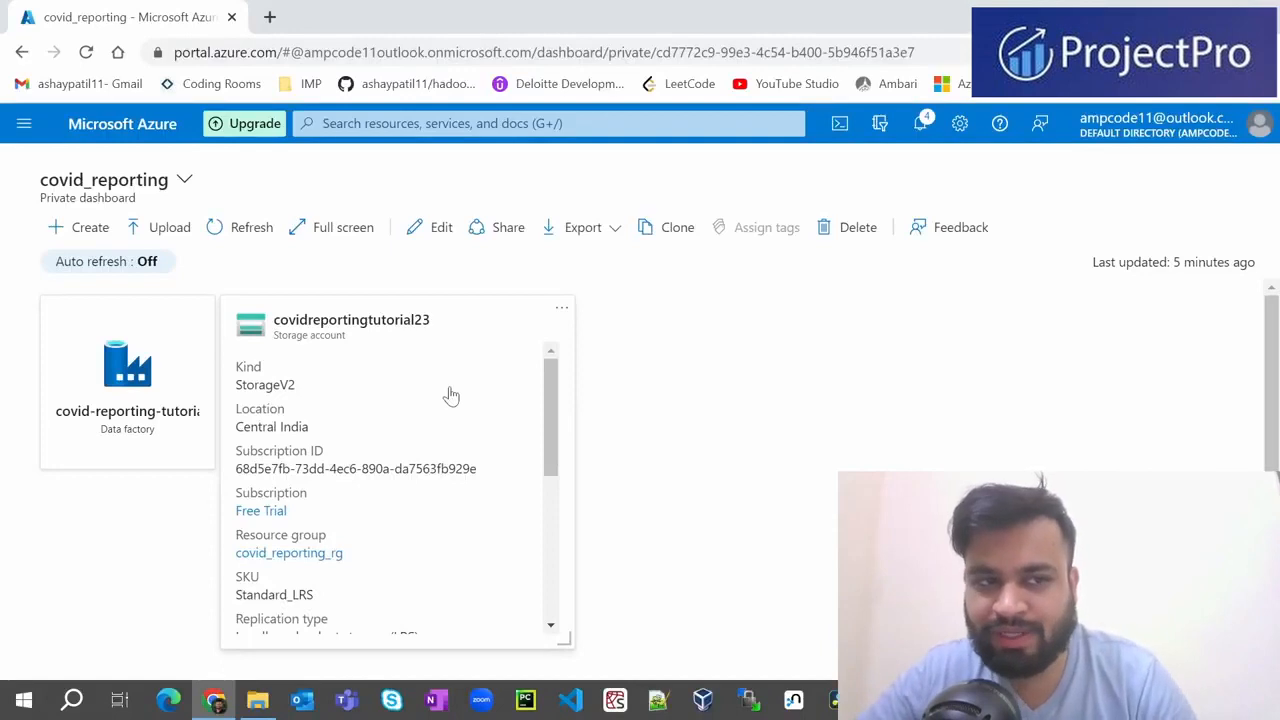
- Search the resource marketplace for "storage account" and start creating another Microsoft storage account
left_click(152, 140)
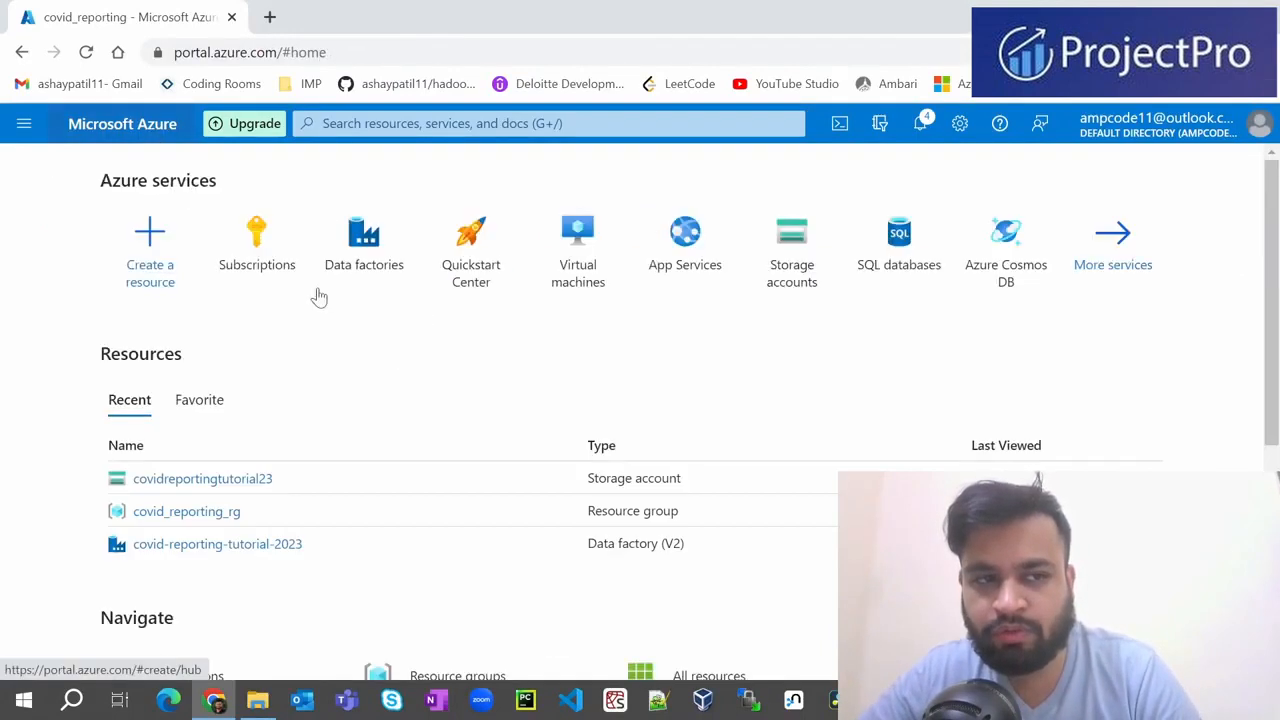
left_click(176, 257)
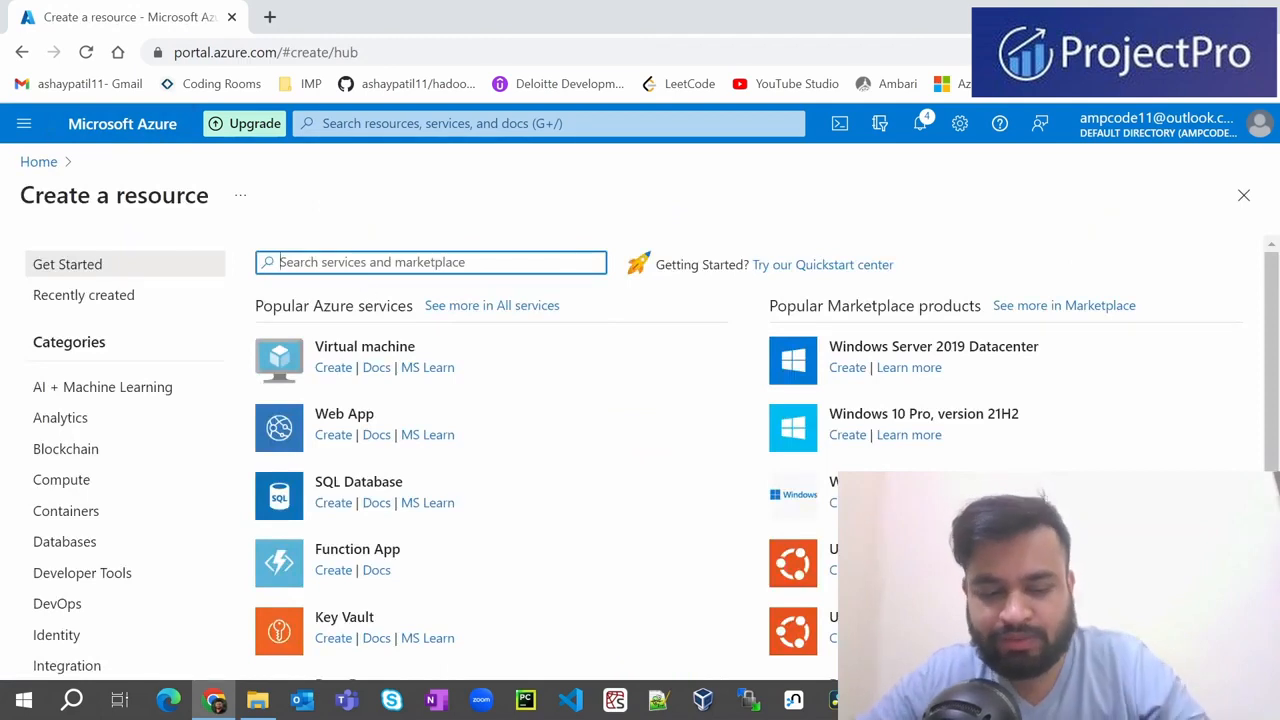
type("storage ")
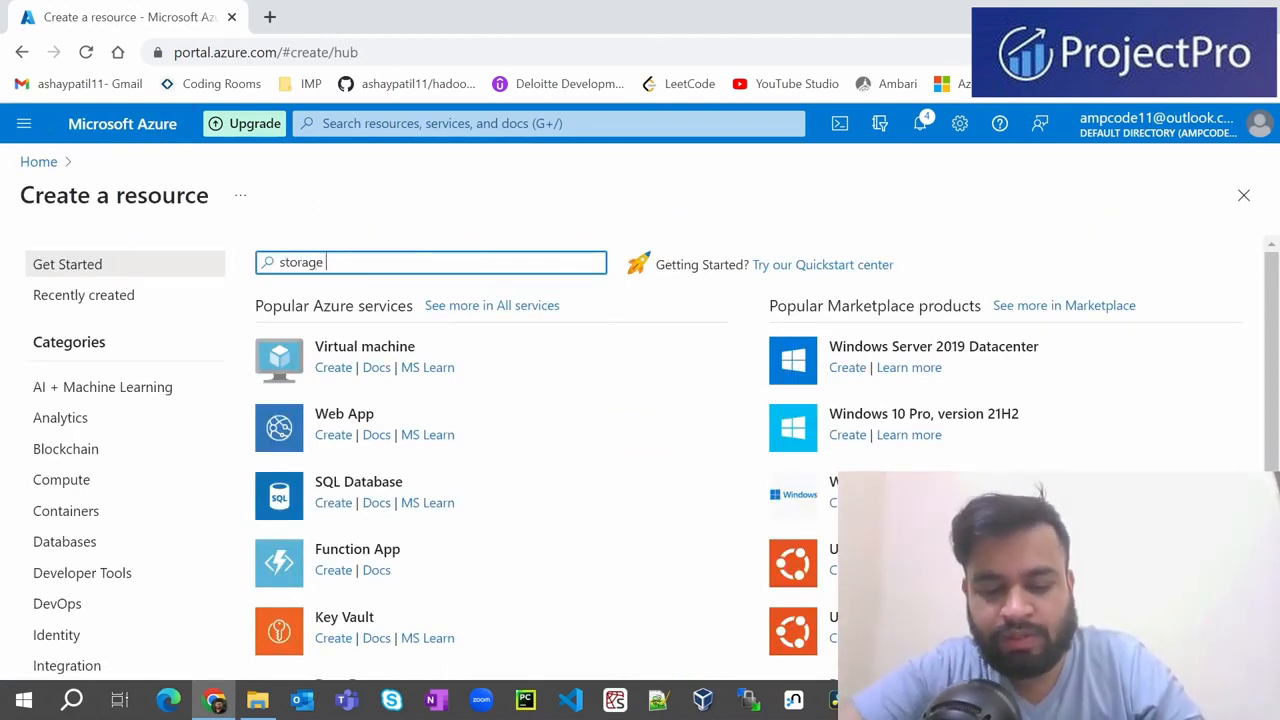
type("account")
key("Return")
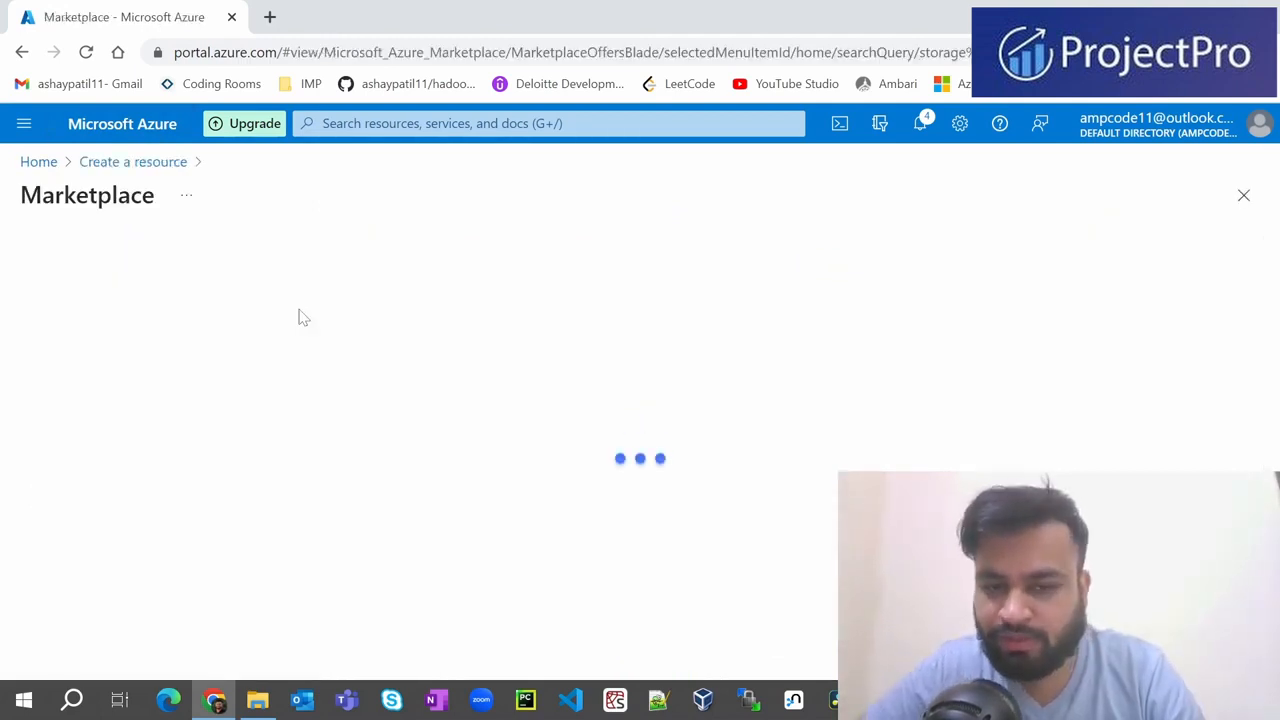
scroll(248, 530, "down", 1)
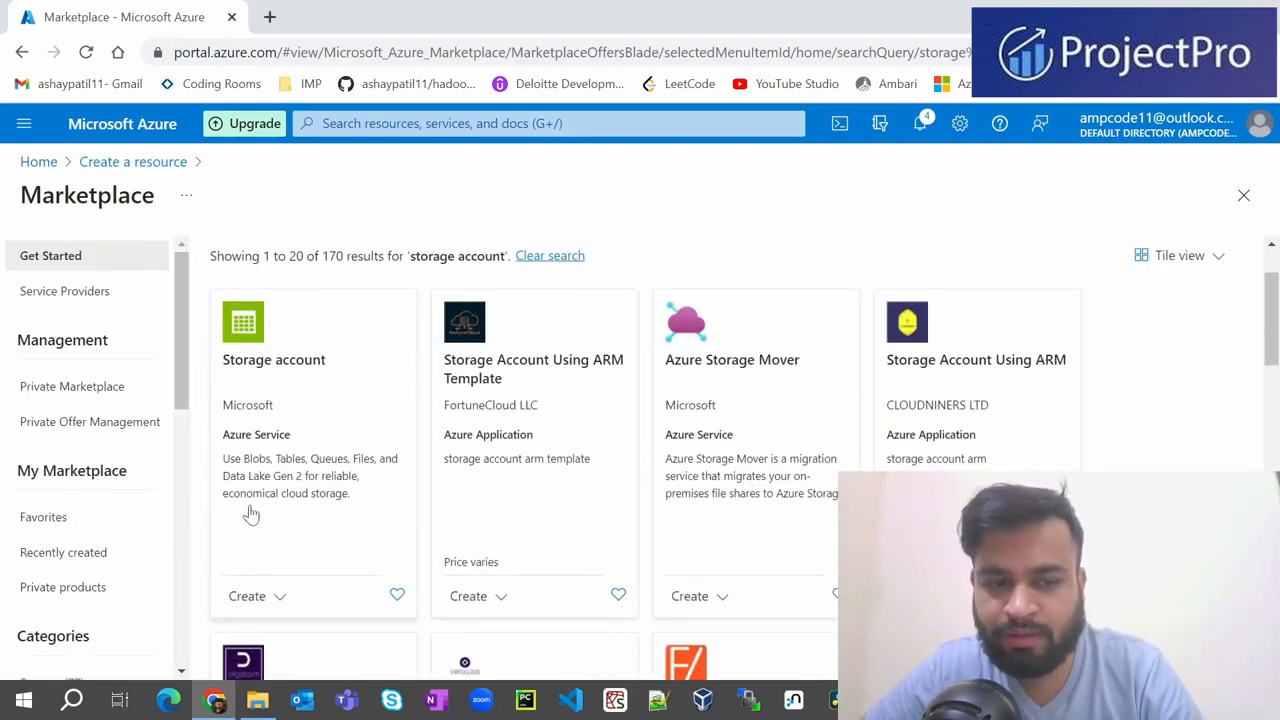
left_click(306, 342)
left_click(440, 367)
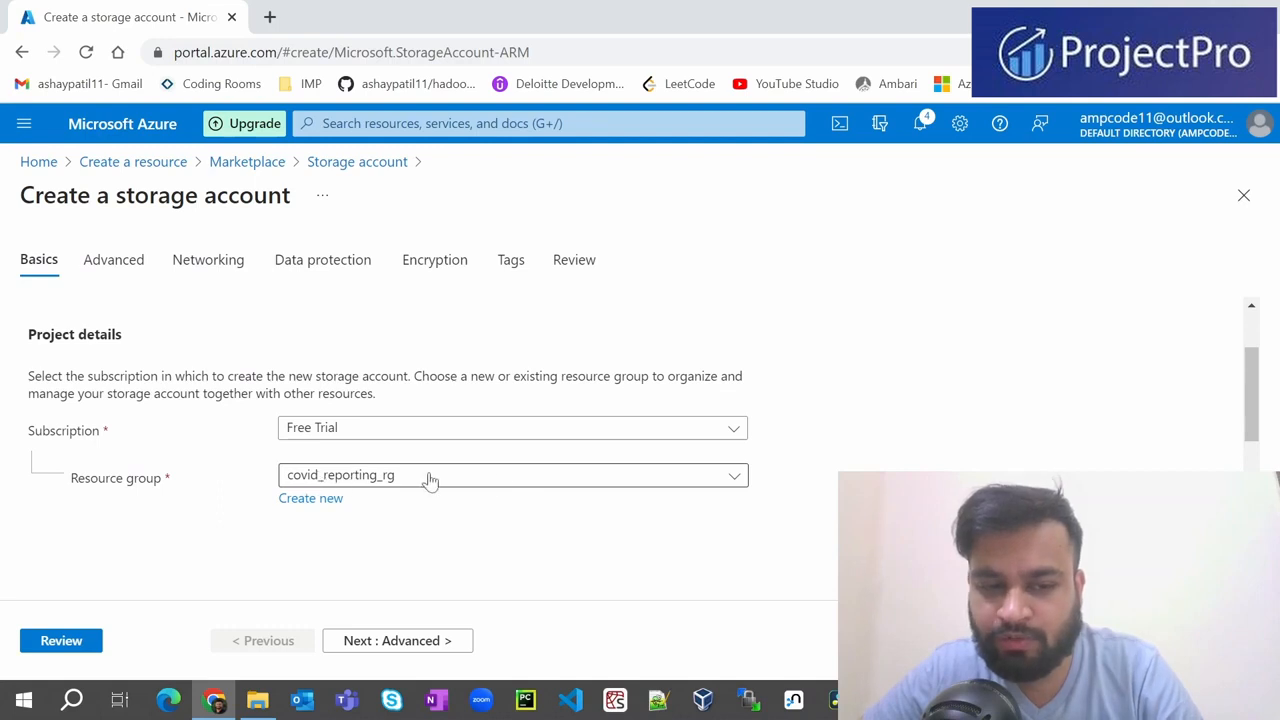
- Name the second storage account covidreportingtutorialdl, keeping the covid_reporting_rg resource group
scroll(429, 480, "down", 2)
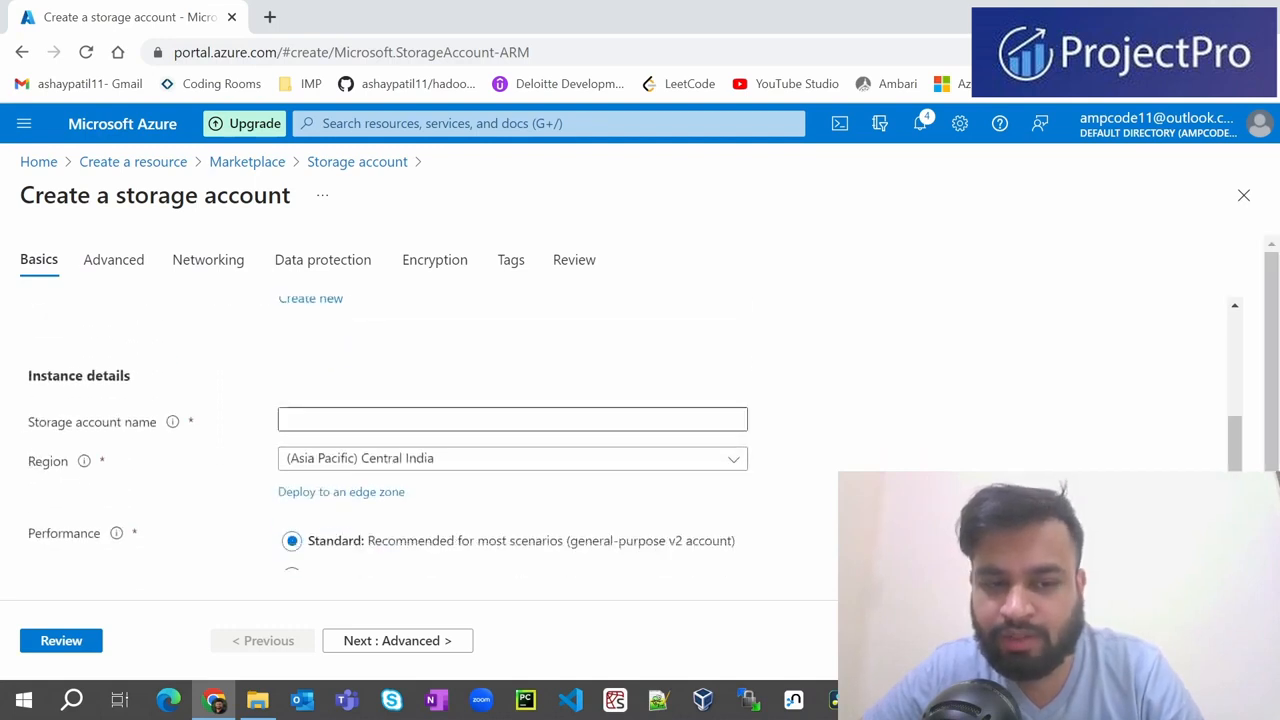
left_click(400, 420)
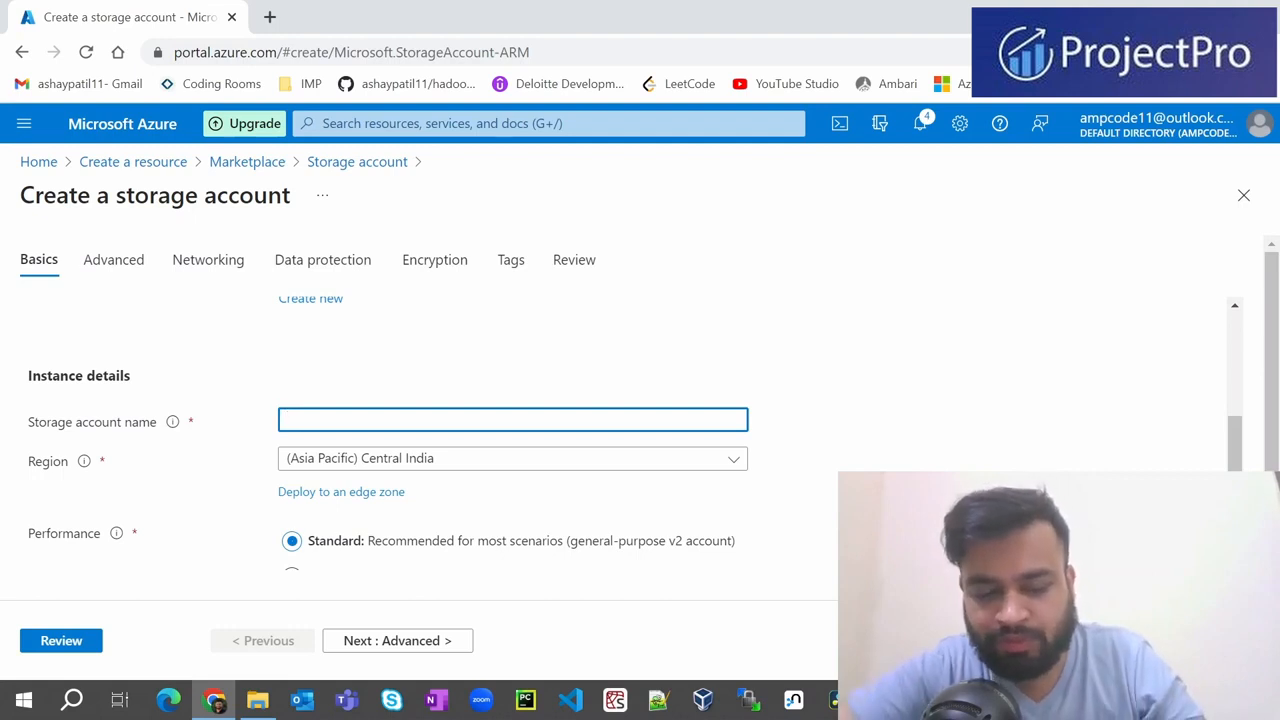
type("covidreportingtutorial")
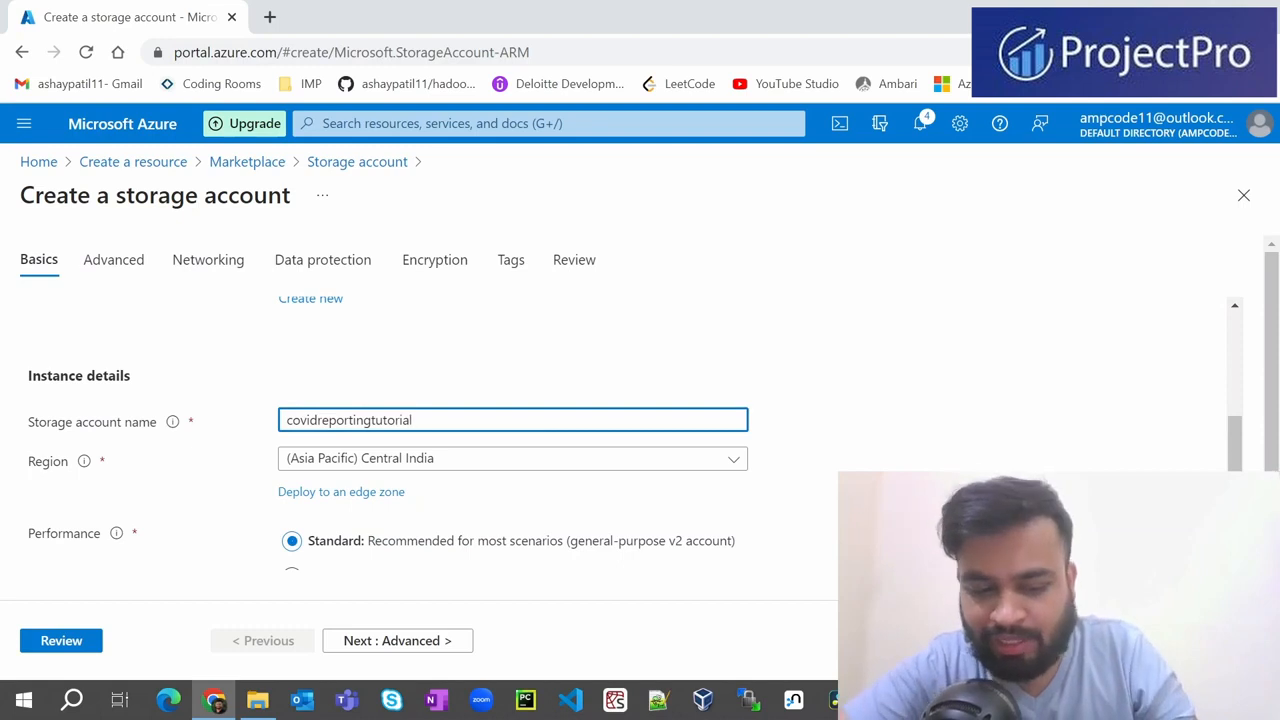
type("dl")
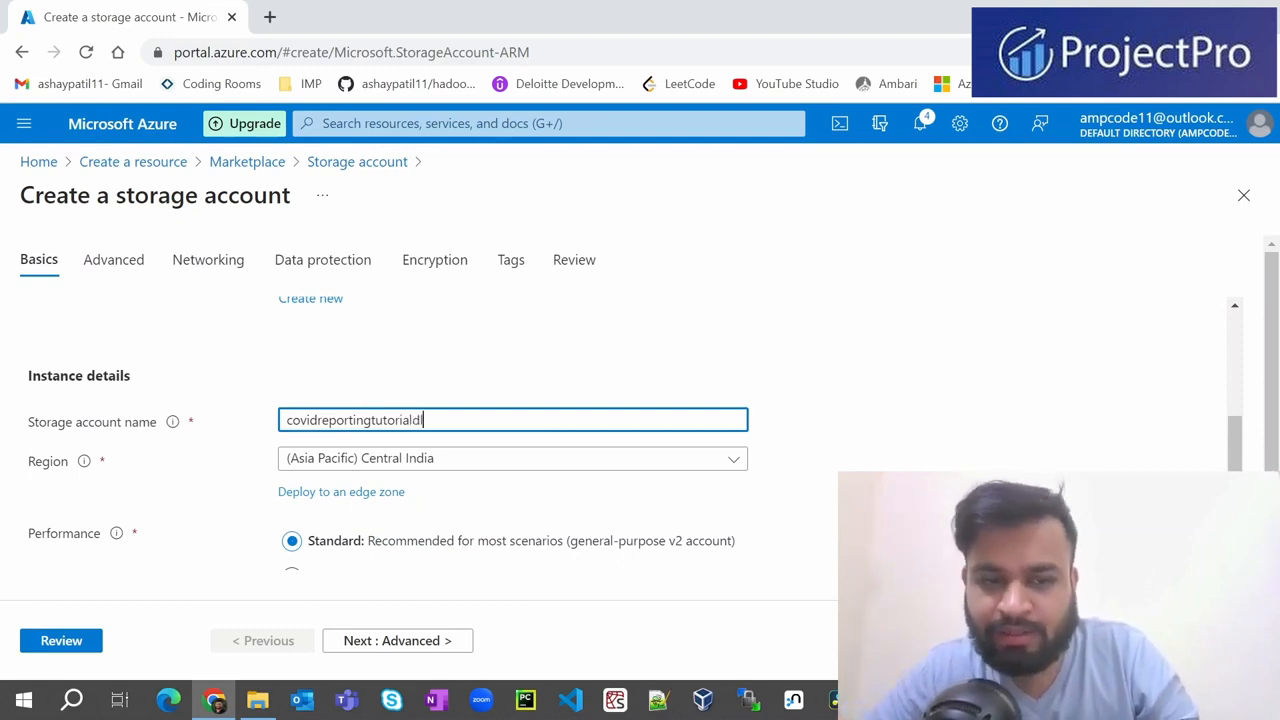
key("ctrl+a")
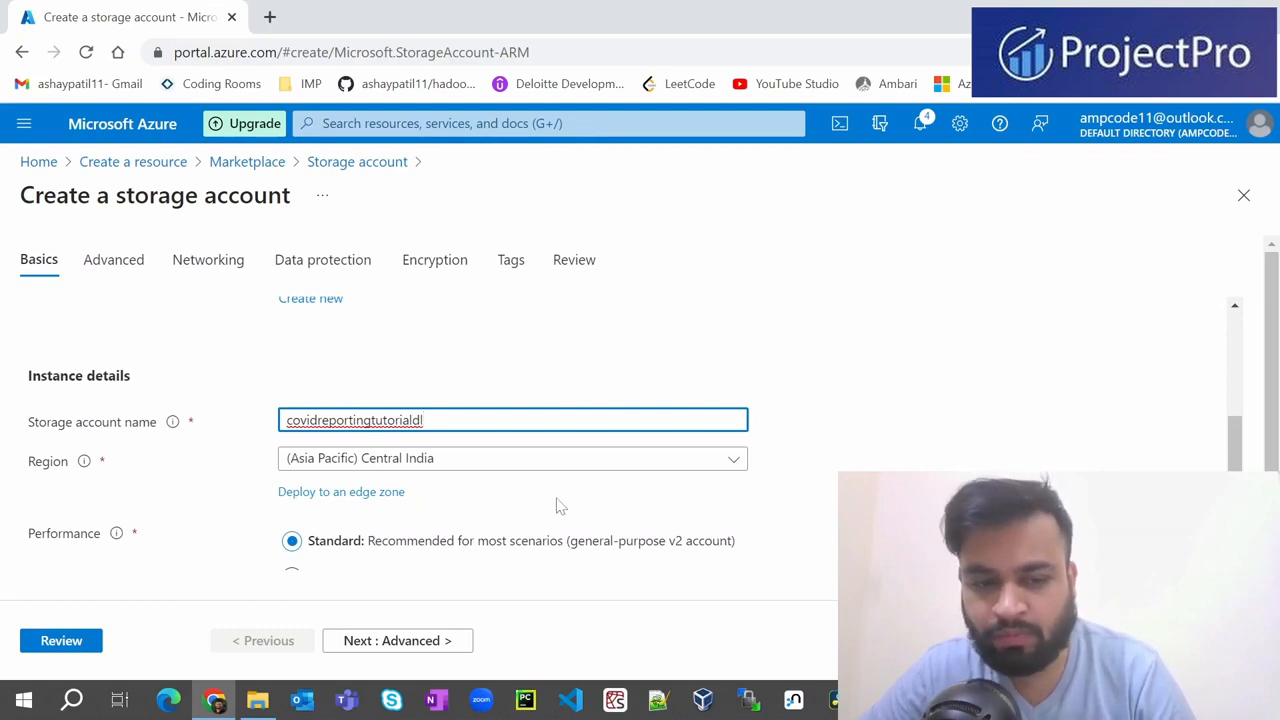
- Set the redundancy of the covidreportingtutorialdl account to Locally-redundant storage (LRS)
scroll(558, 505, "down", 2)
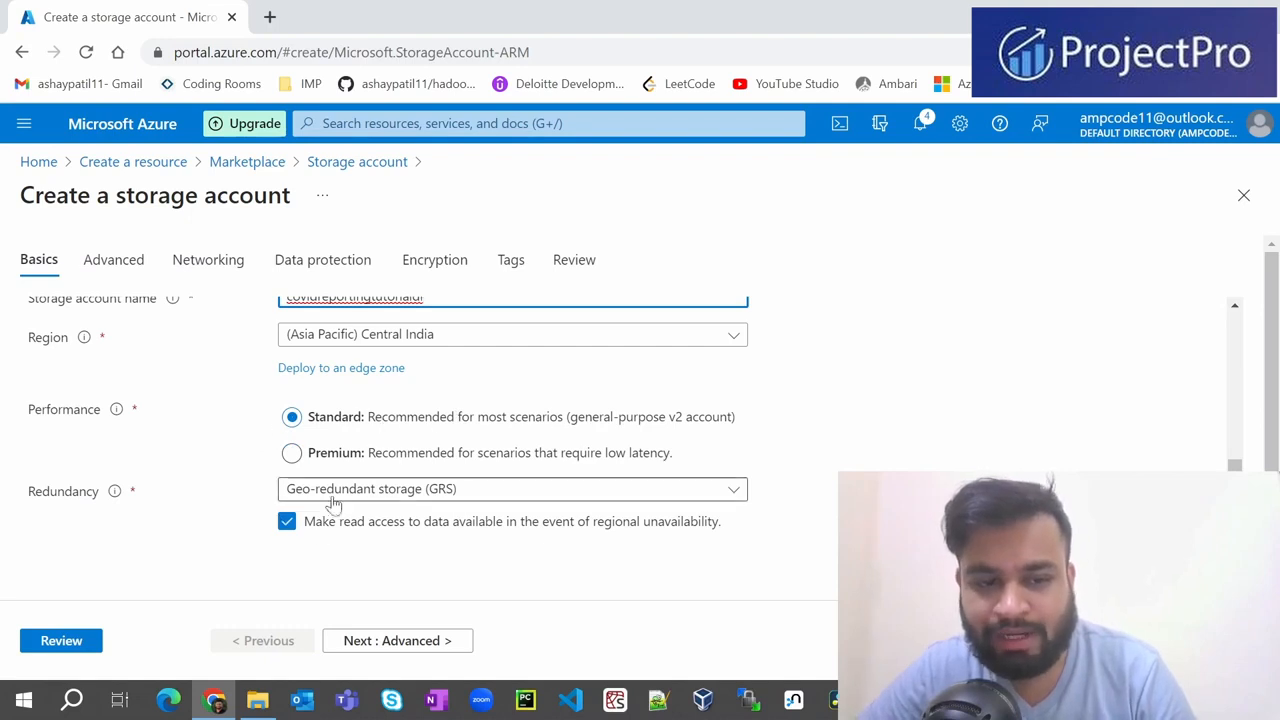
left_click(405, 494)
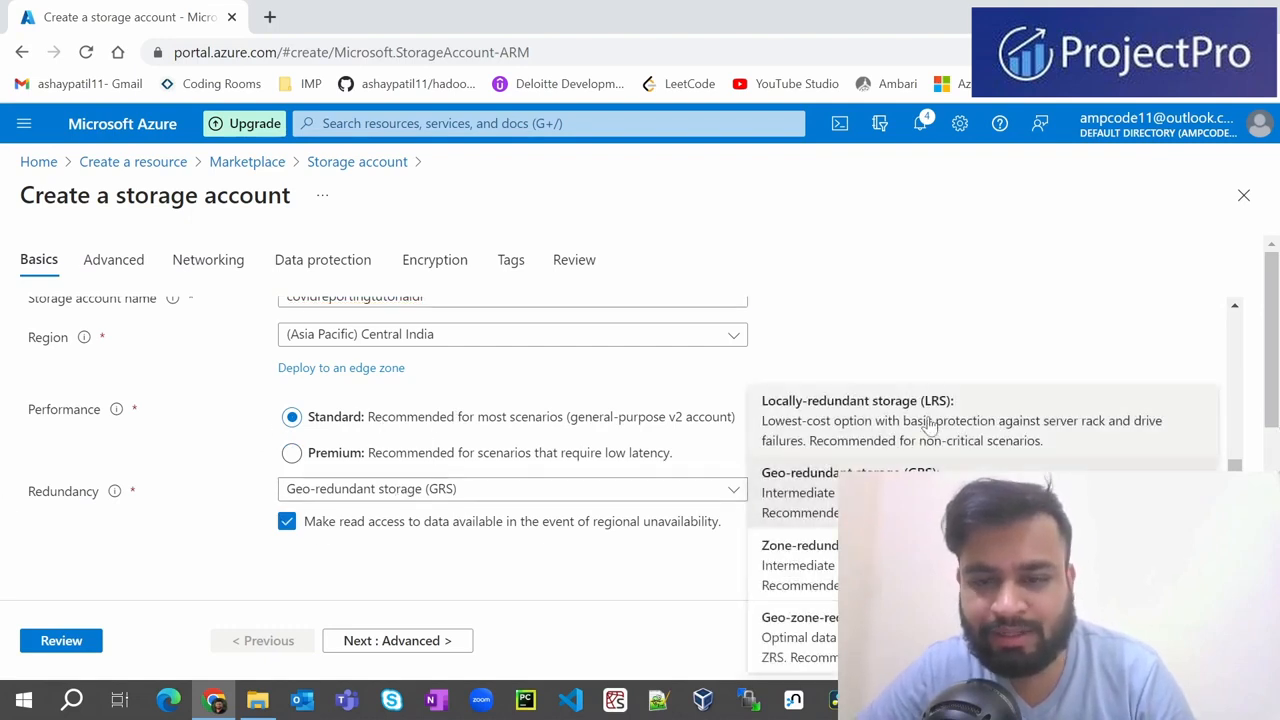
left_click(857, 413)
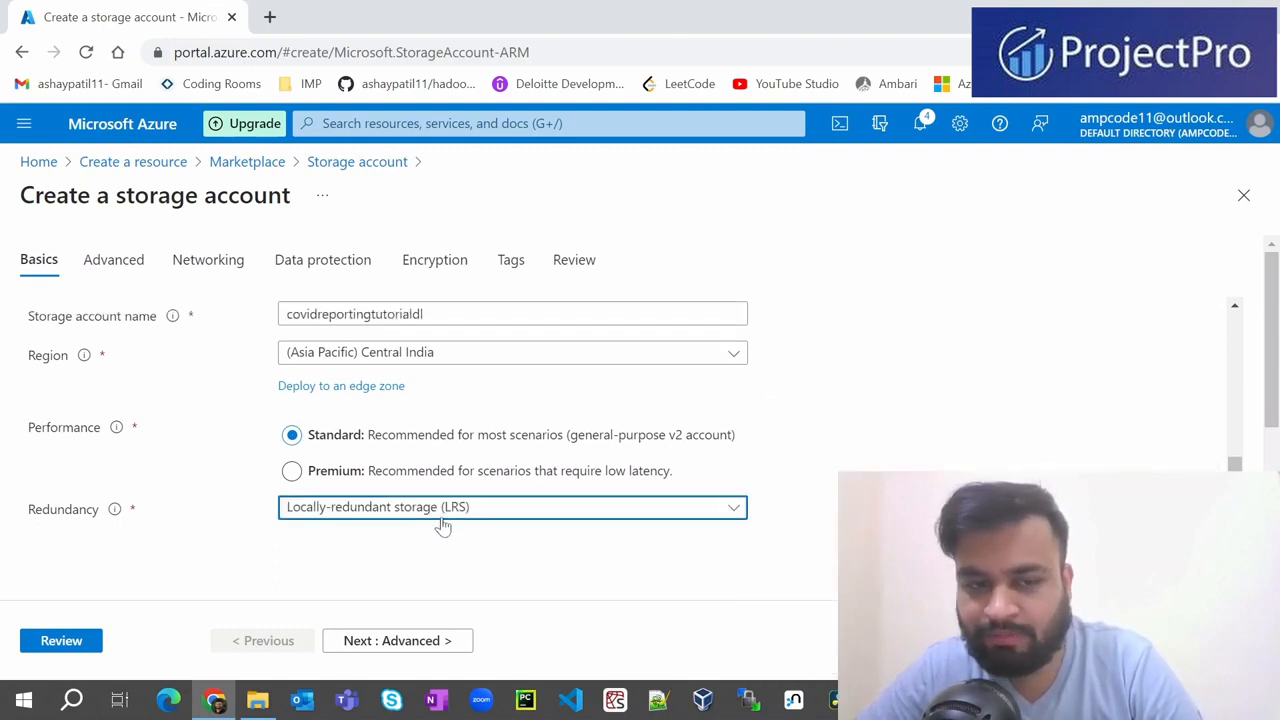
- Enable the hierarchical namespace in the storage account's advanced settings for Data Lake Storage Gen2
left_click(415, 645)
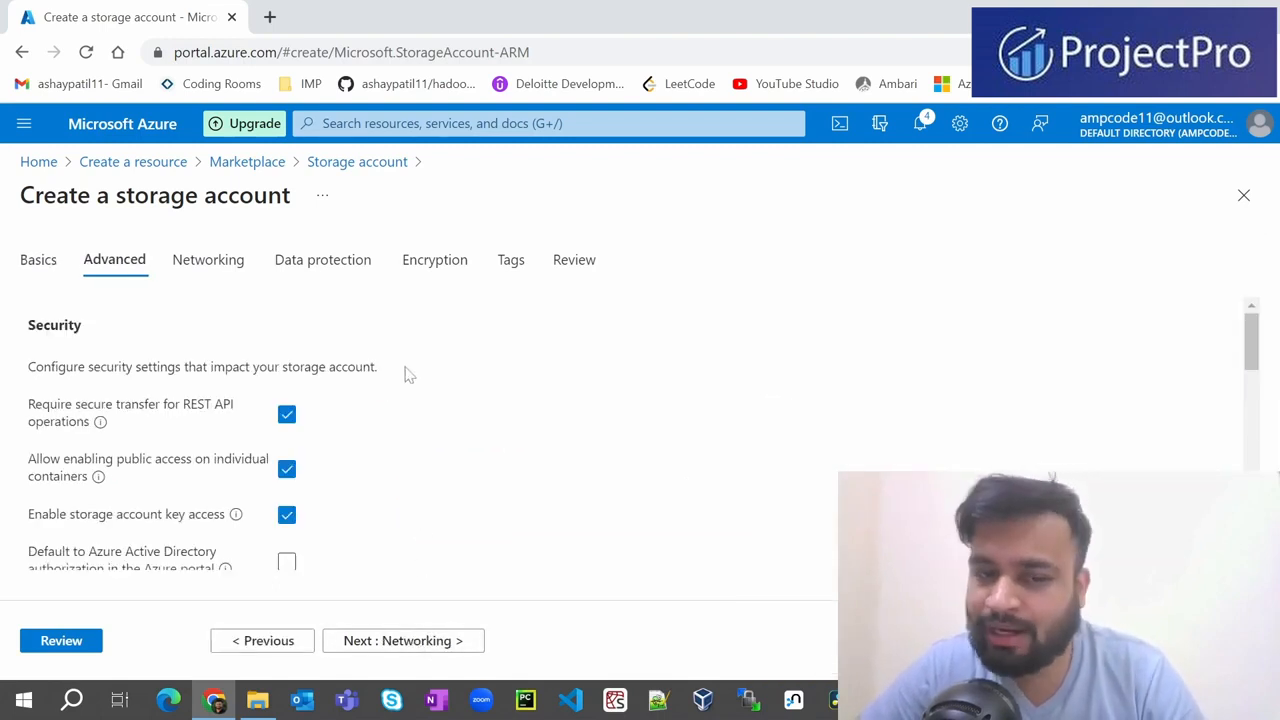
scroll(405, 372, "down", 5)
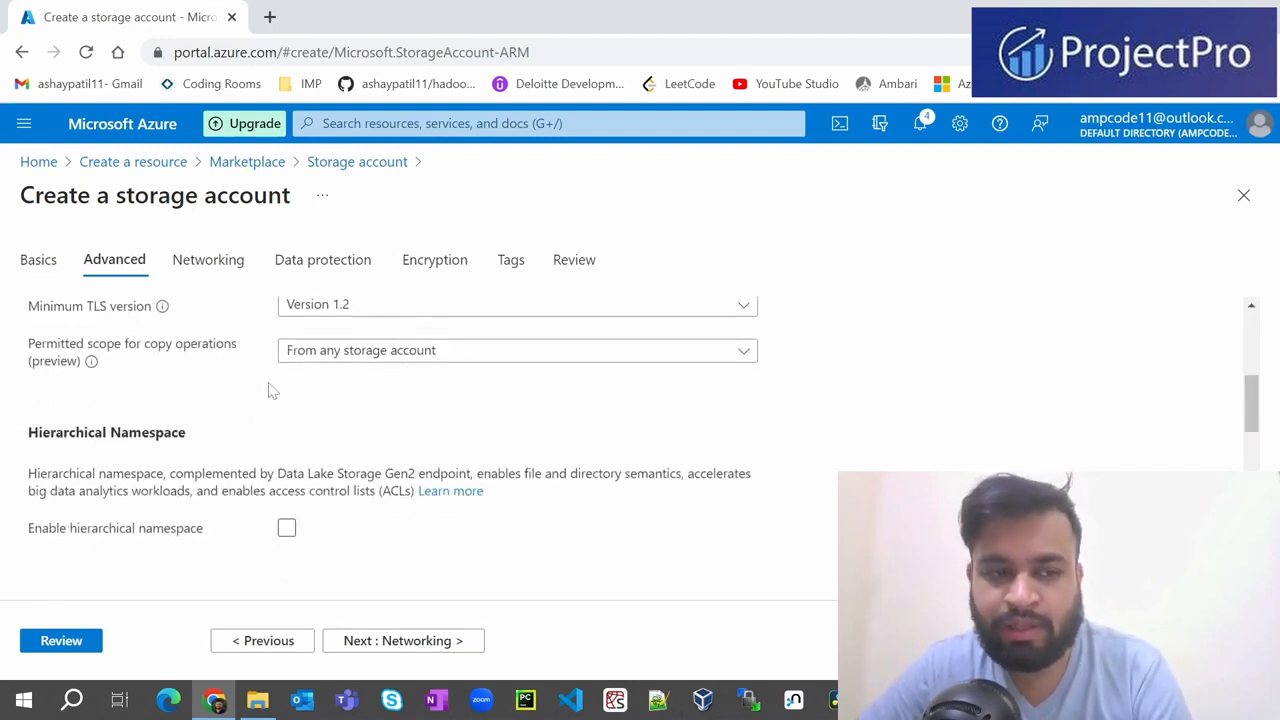
scroll(268, 400, "up", 1)
scroll(264, 425, "down", 2)
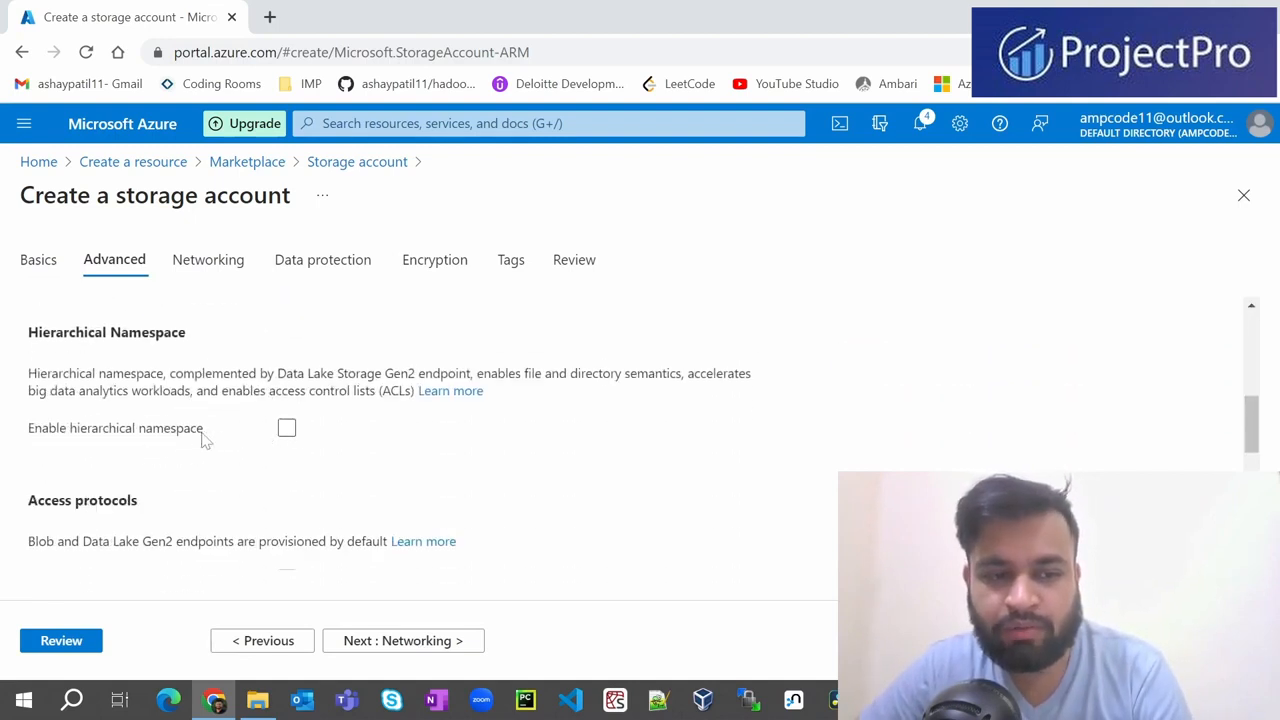
left_click(289, 429)
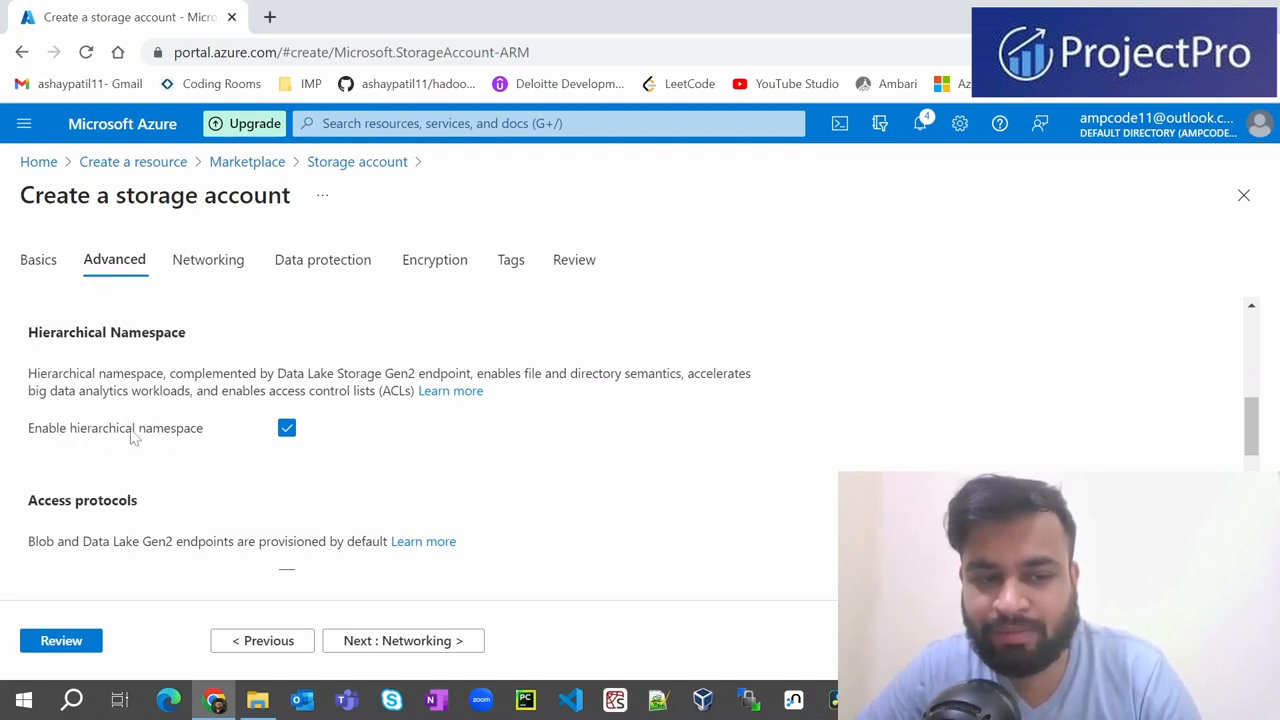
- Keep the remaining advanced, networking, data protection, encryption and tag defaults, and create the data lake storage account
scroll(380, 409, "down", 3)
scroll(390, 445, "up", 1)
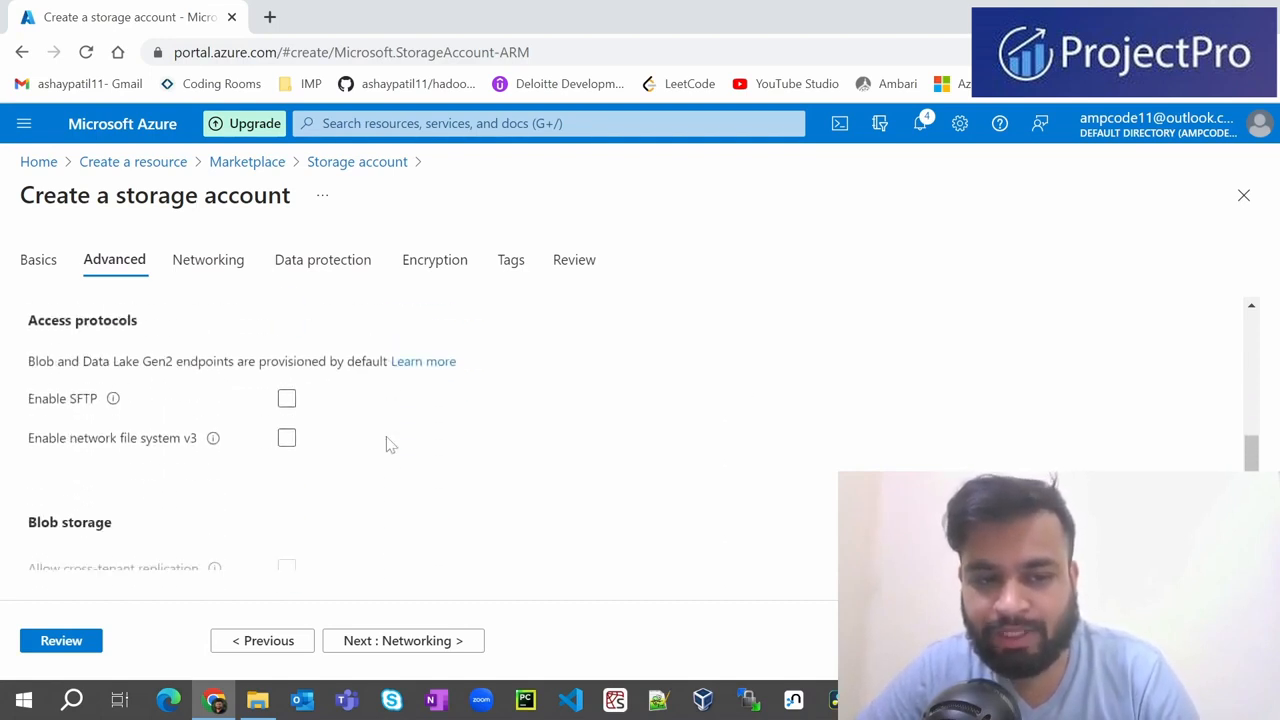
scroll(390, 445, "down", 5)
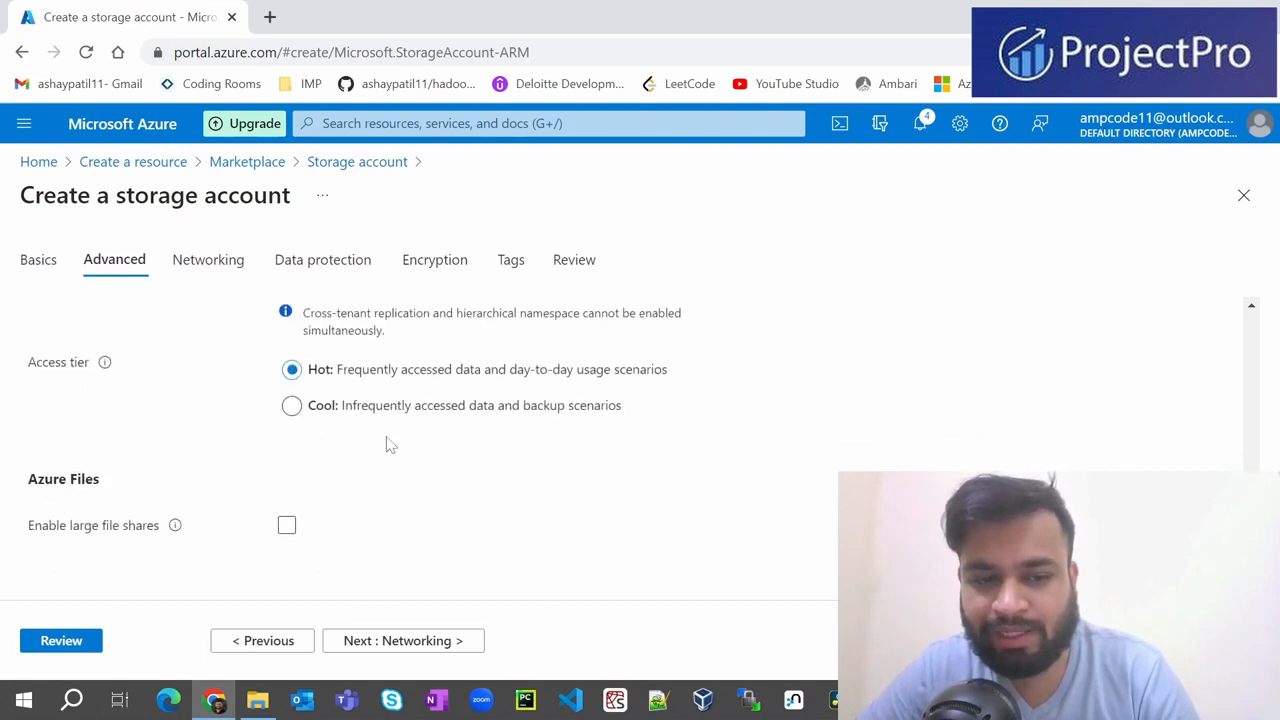
left_click(410, 641)
left_click(410, 641)
left_click(410, 641)
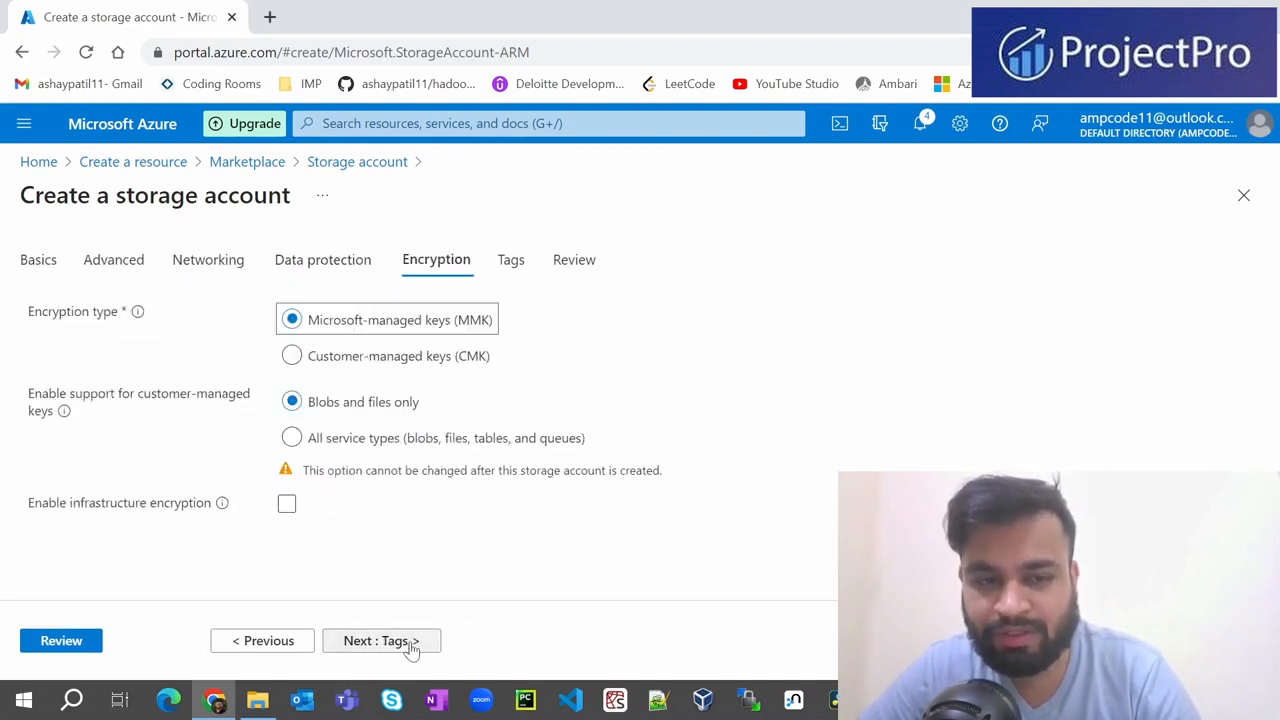
left_click(410, 641)
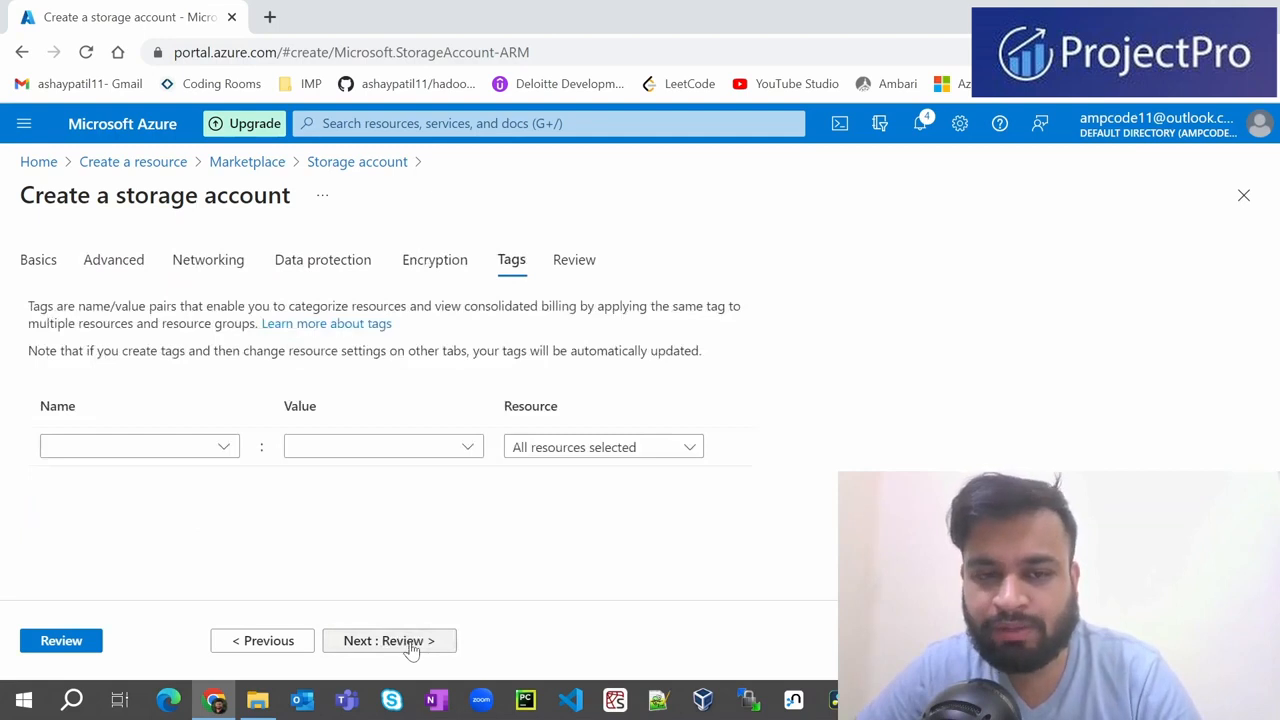
left_click(409, 645)
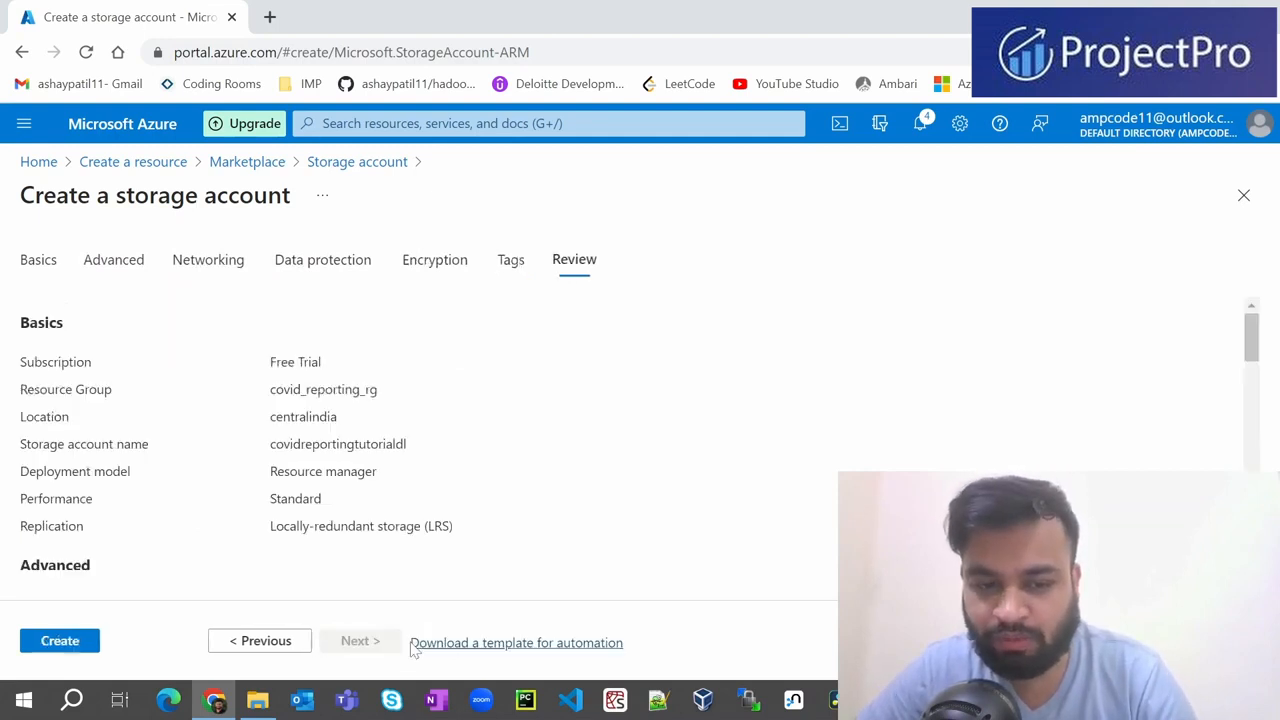
left_click(60, 641)
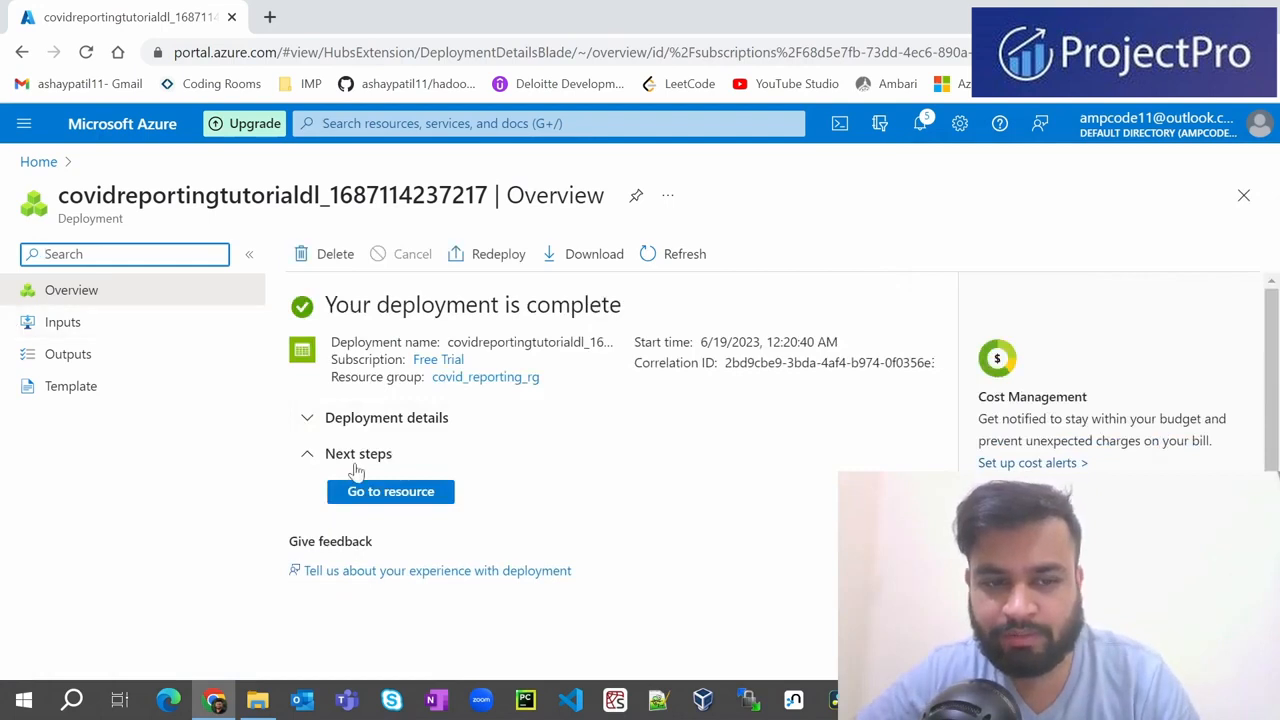
- Pin the Storage browser of the covidreportingtutorialdl account to the private covid_reporting dashboard
left_click(389, 493)
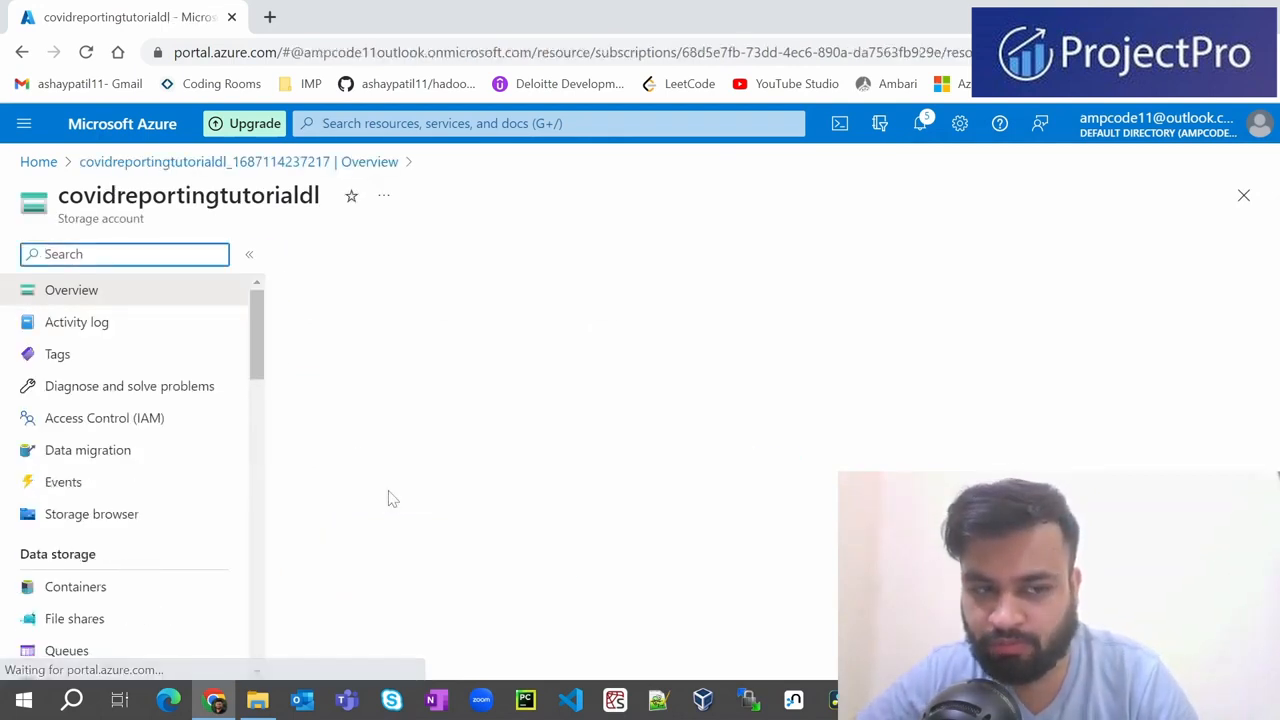
left_click(87, 463)
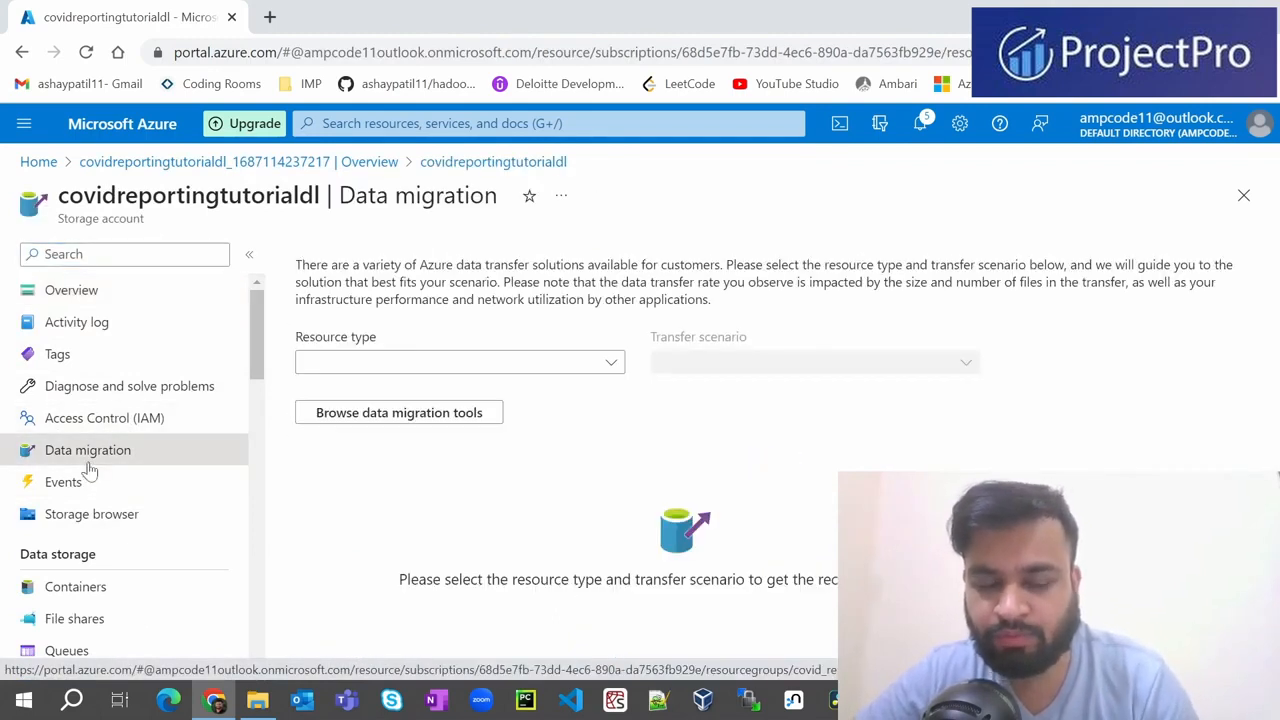
left_click(74, 518)
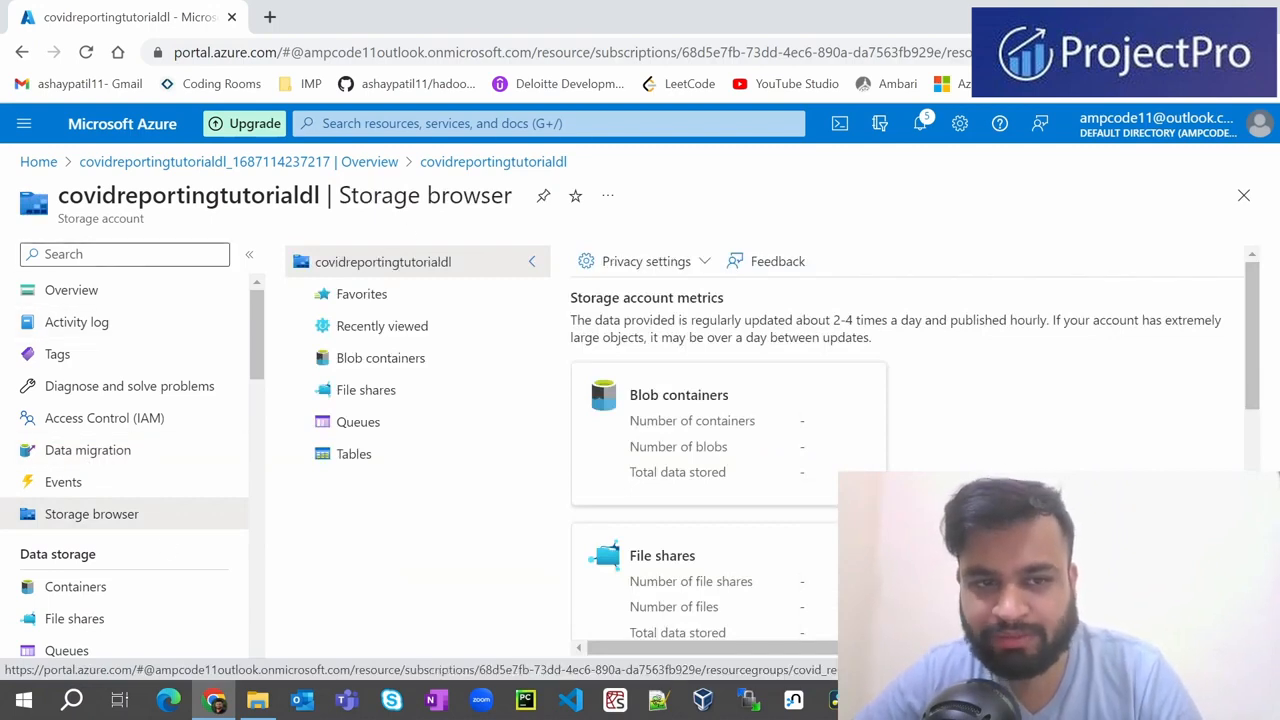
left_click(542, 198)
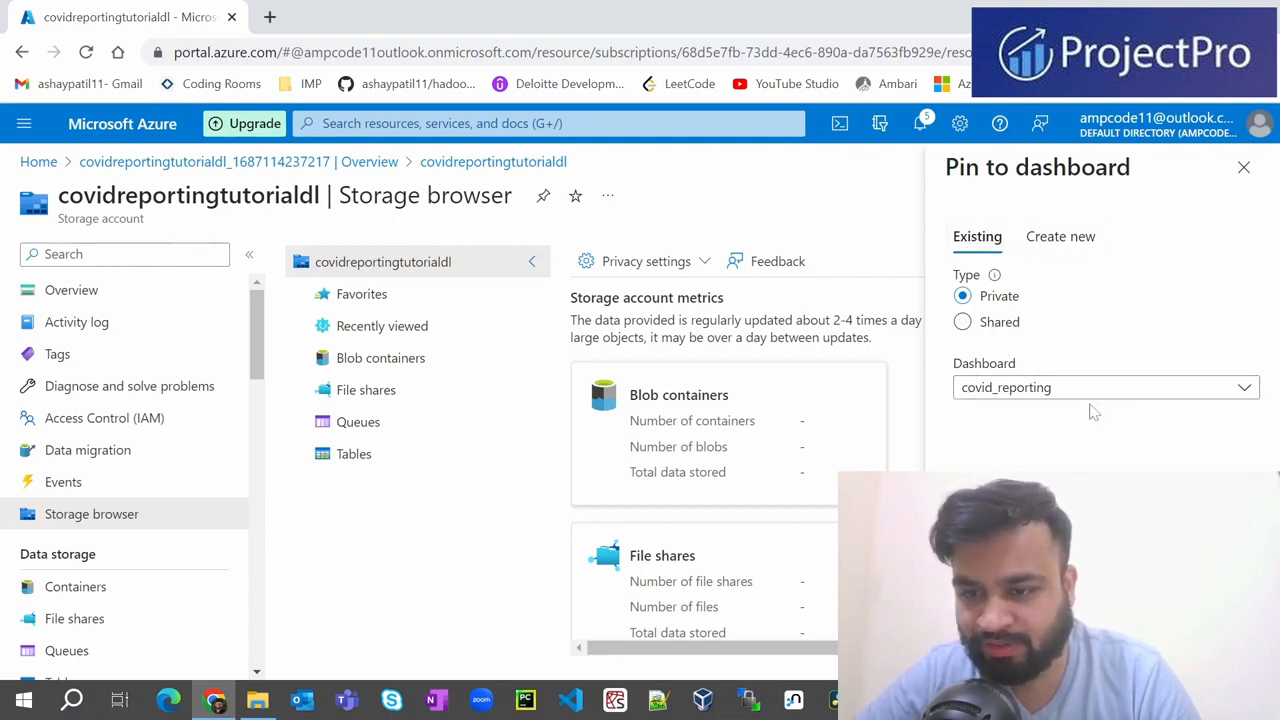
left_click(980, 654)
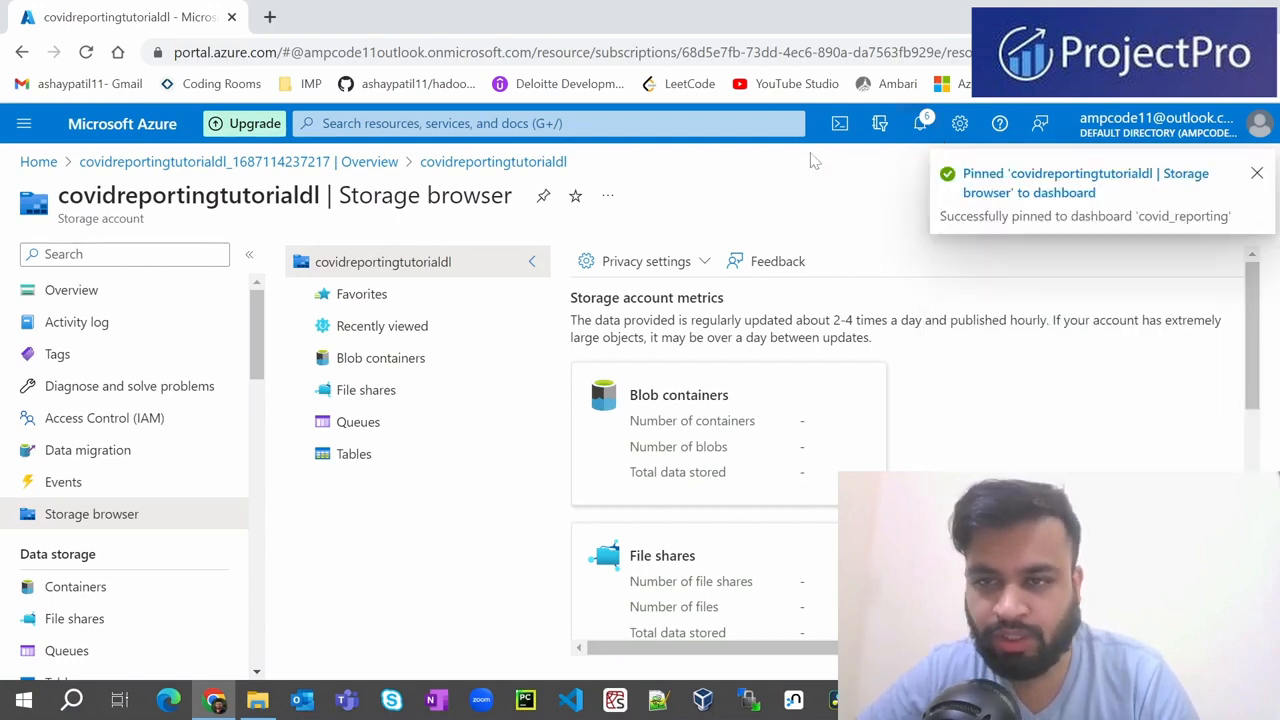
- Open the covid_reporting dashboard and review the pinned resources and the storage account's properties
left_click(24, 124)
left_click(80, 224)
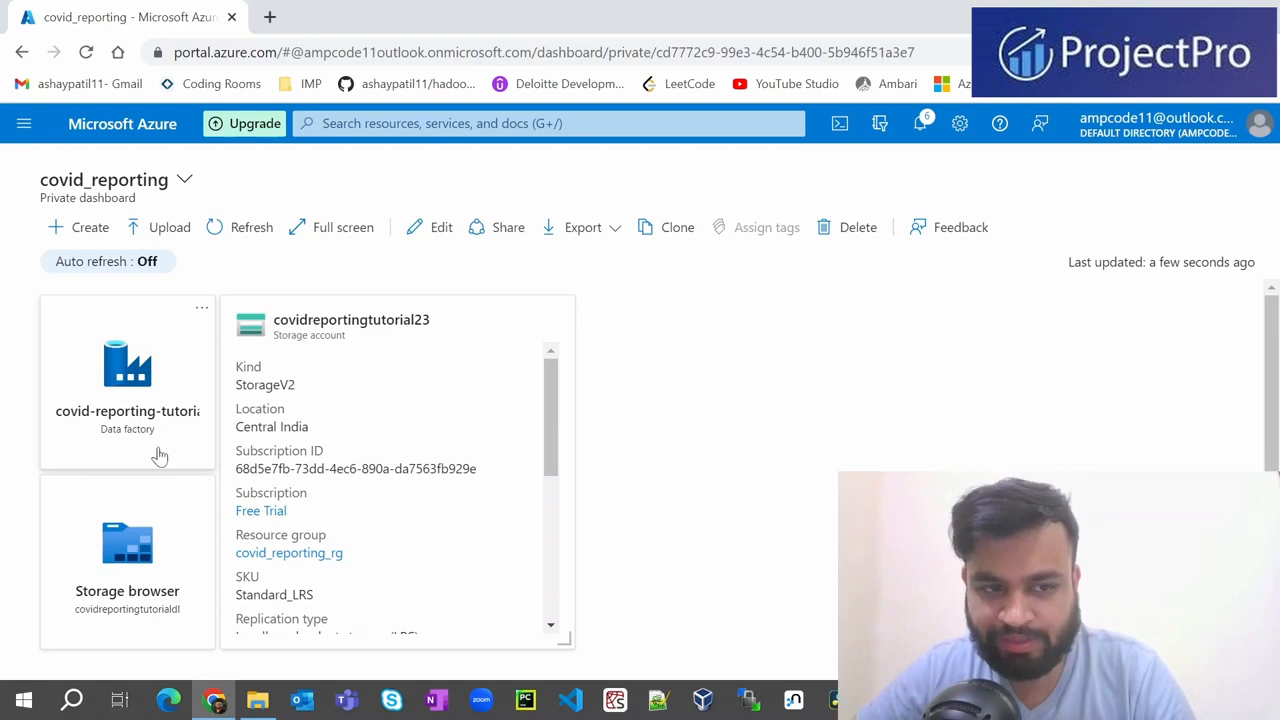
scroll(405, 421, "down", 5)
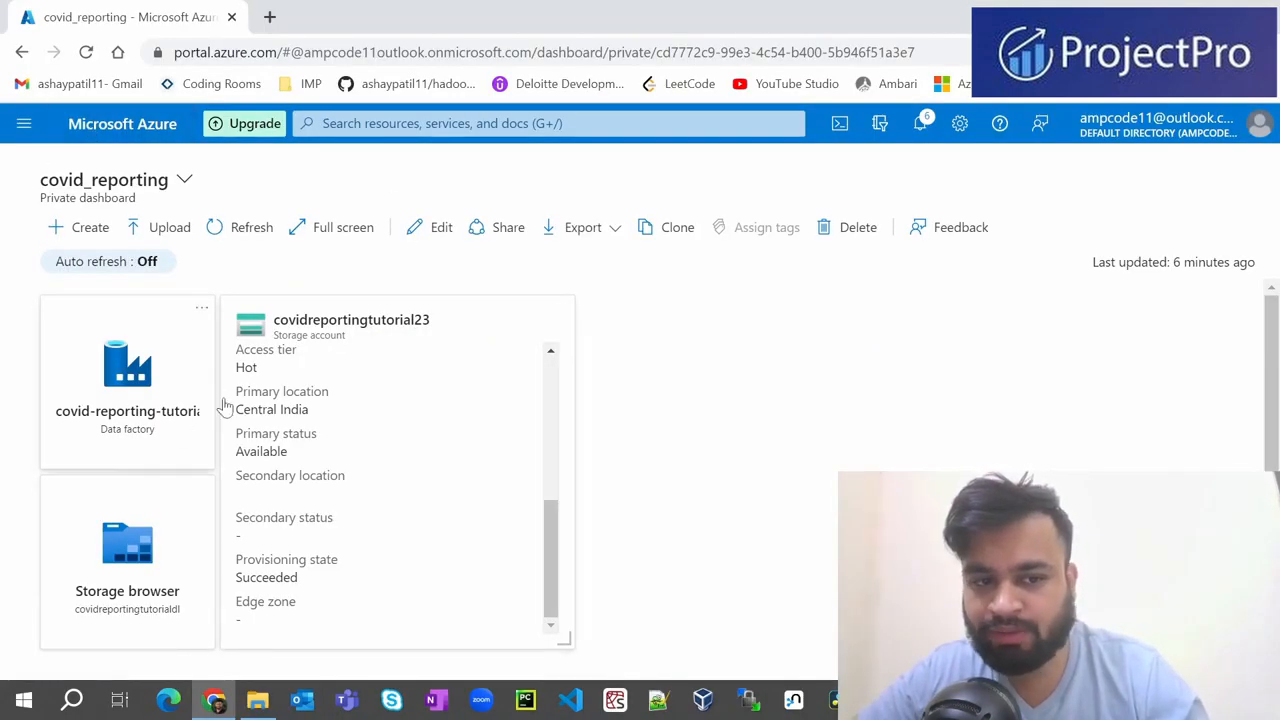
- Find SQL Database in the Marketplace by searching for "sql database" and start creating it as a new resource
left_click(88, 128)
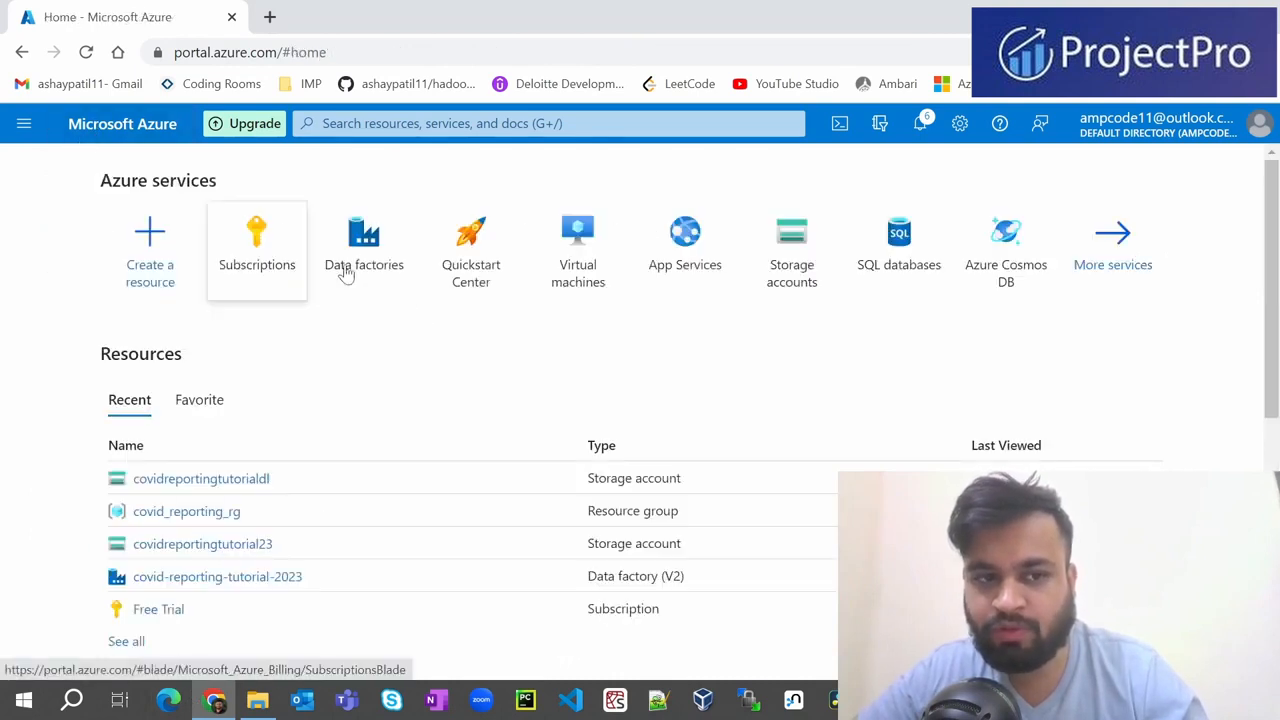
left_click(145, 264)
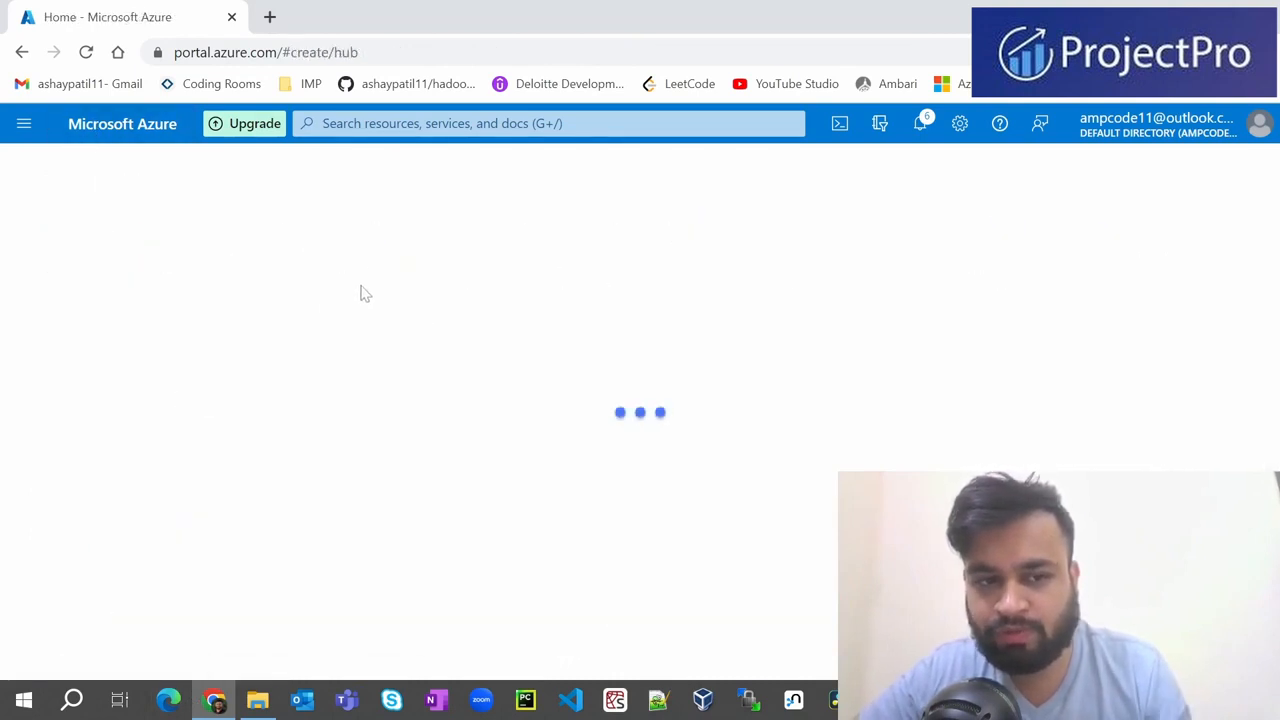
type("sq")
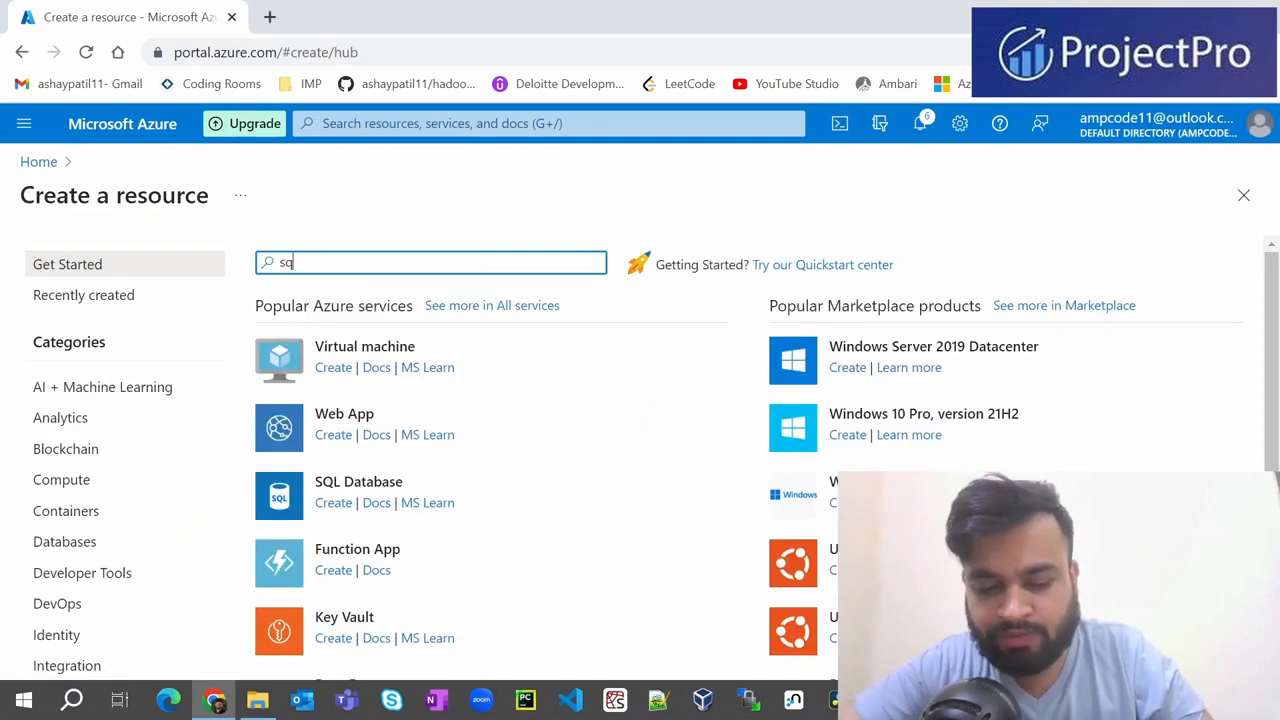
type("l database")
key("Return")
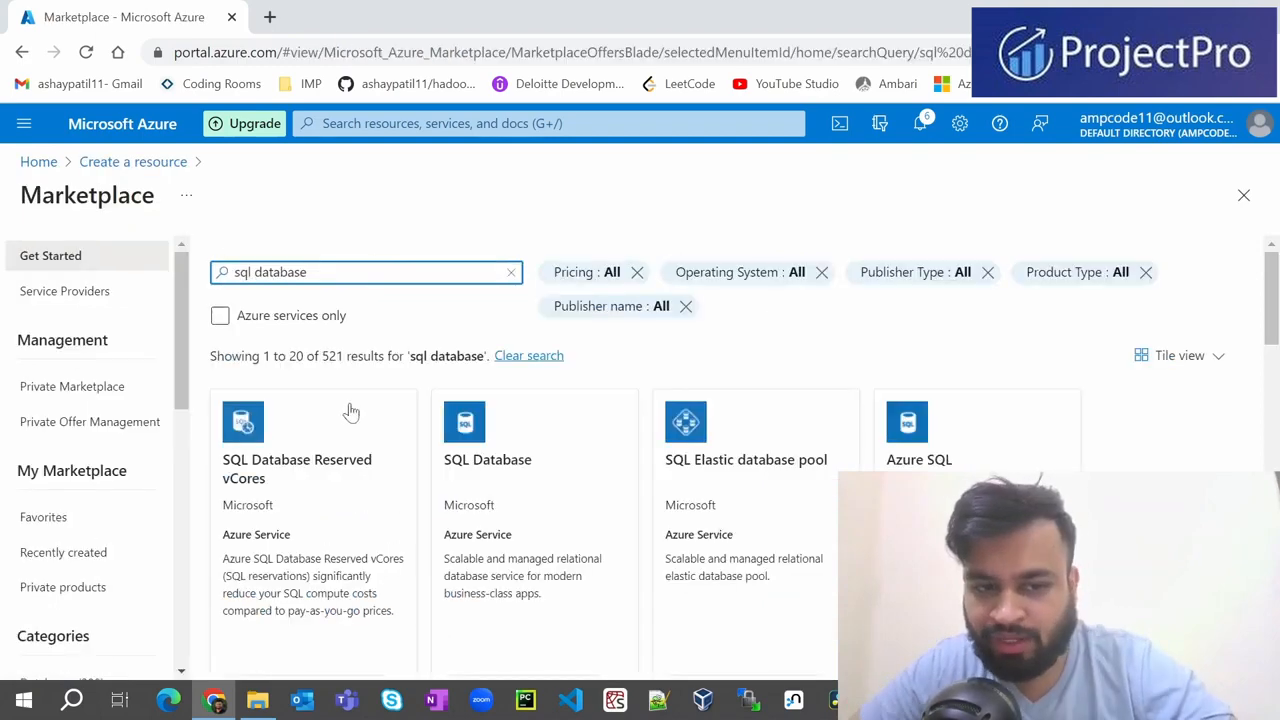
scroll(350, 410, "down", 1)
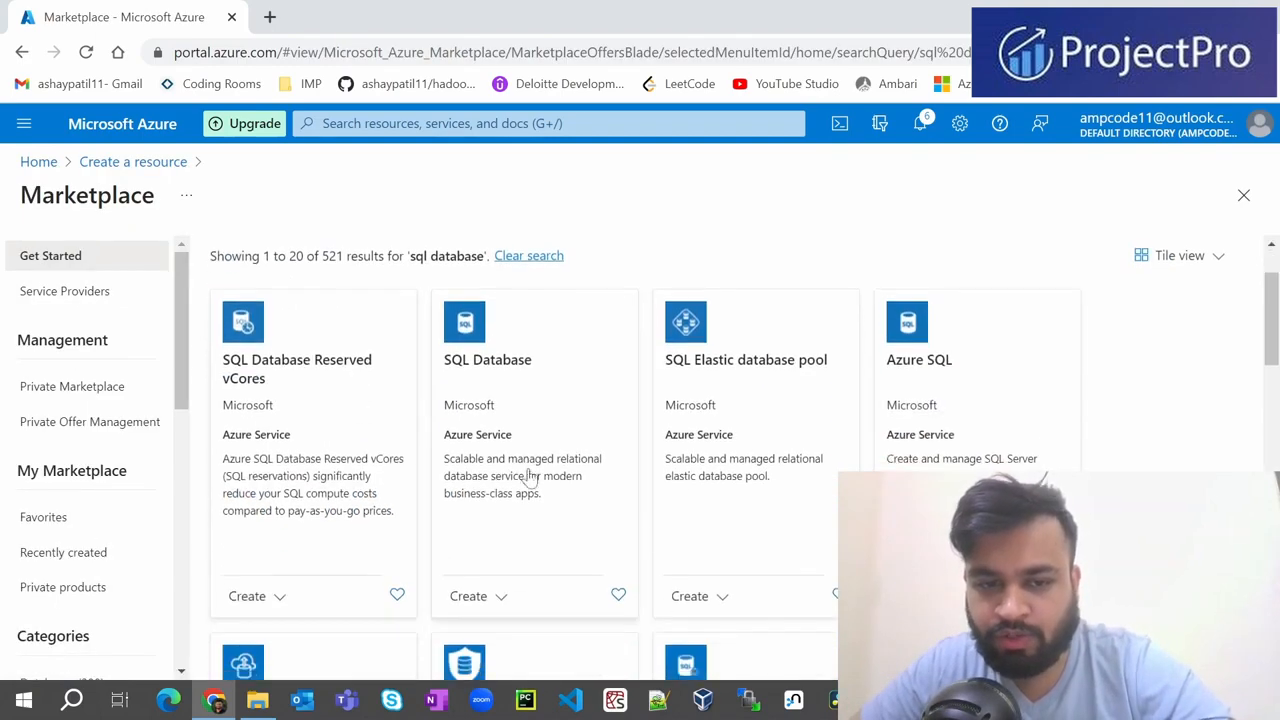
left_click(518, 364)
left_click(420, 398)
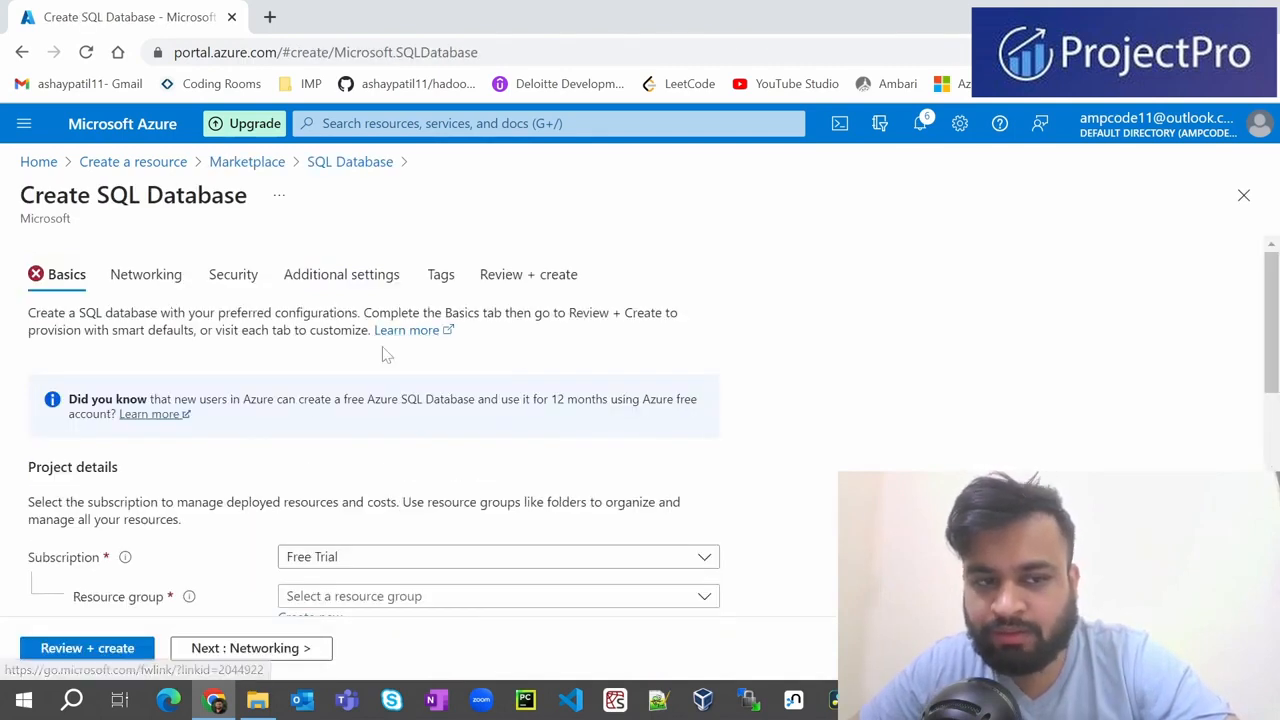
- Assign the SQL database to the covid_reporting_rg resource group and name it covid-tutorial-db
scroll(320, 400, "down", 1)
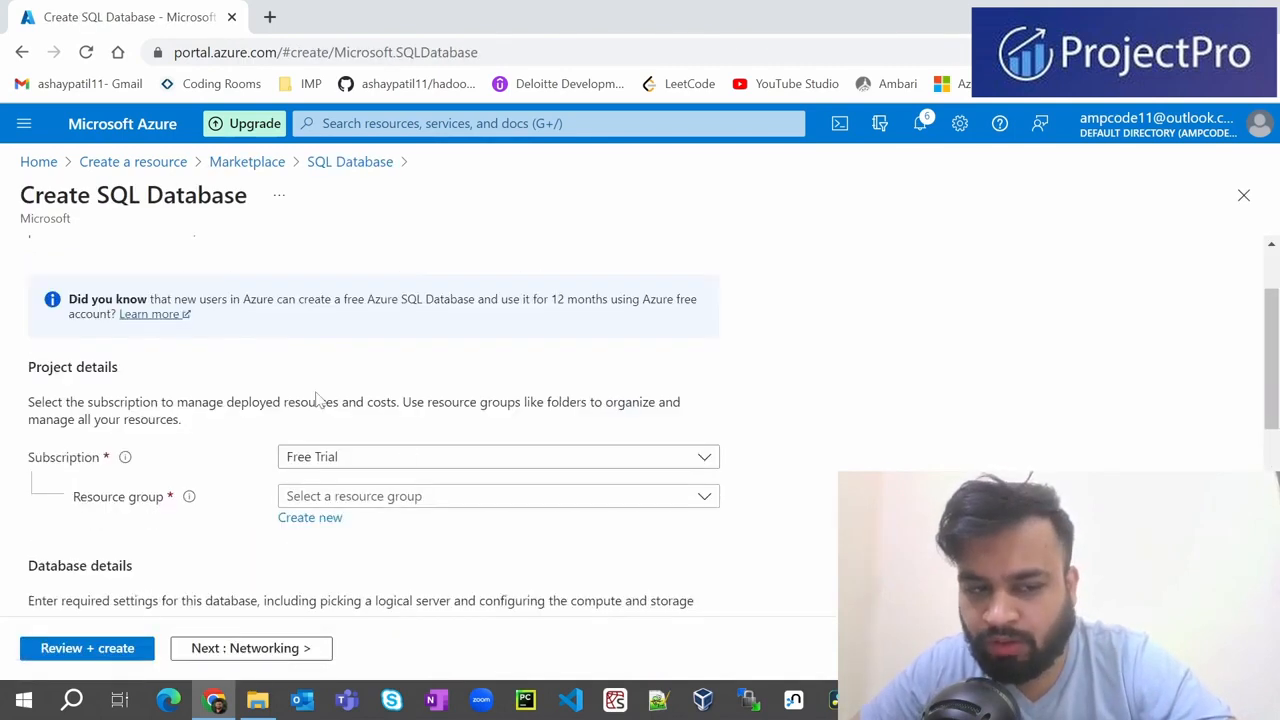
scroll(486, 480, "down", 1)
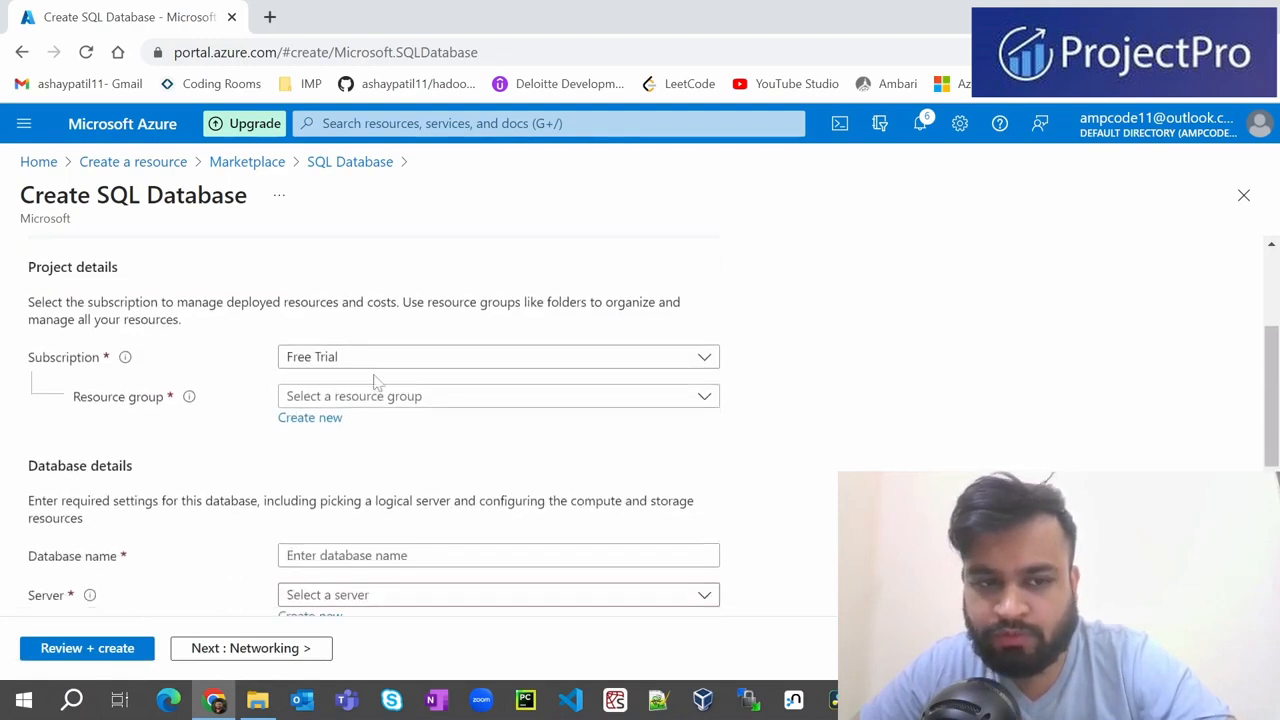
left_click(298, 398)
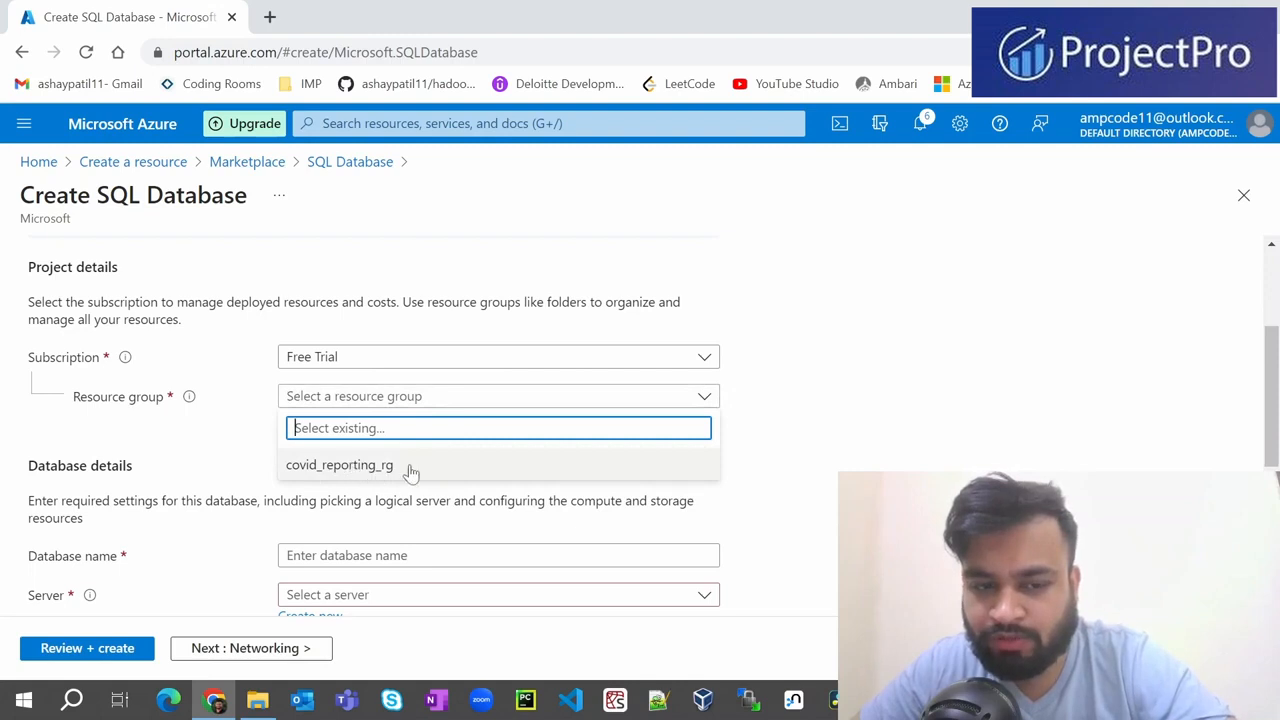
left_click(343, 476)
scroll(347, 477, "down", 1)
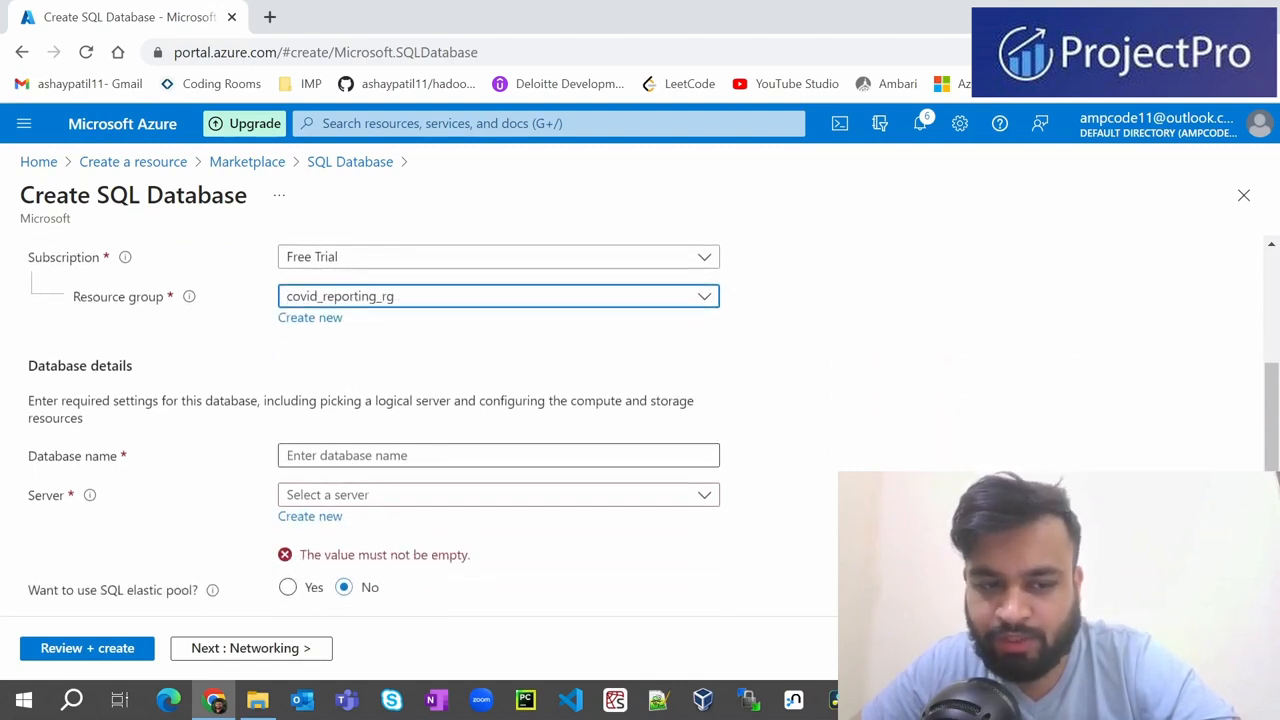
left_click(347, 456)
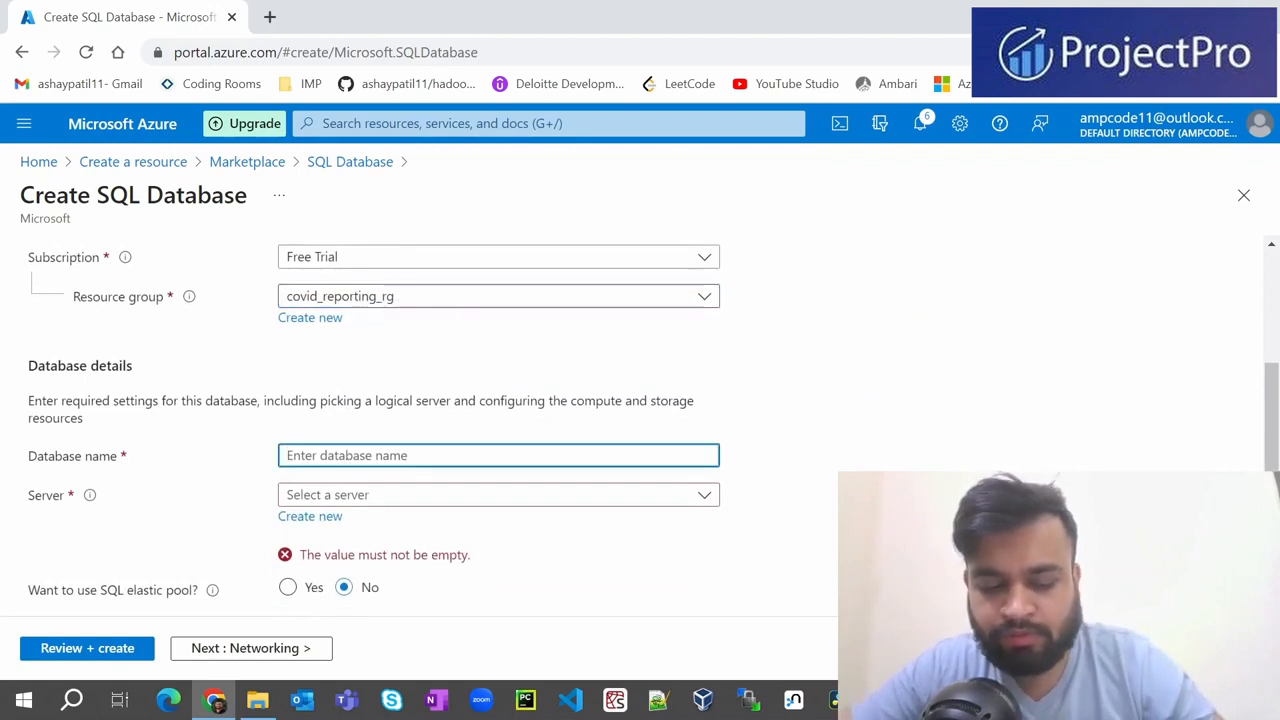
type("covid")
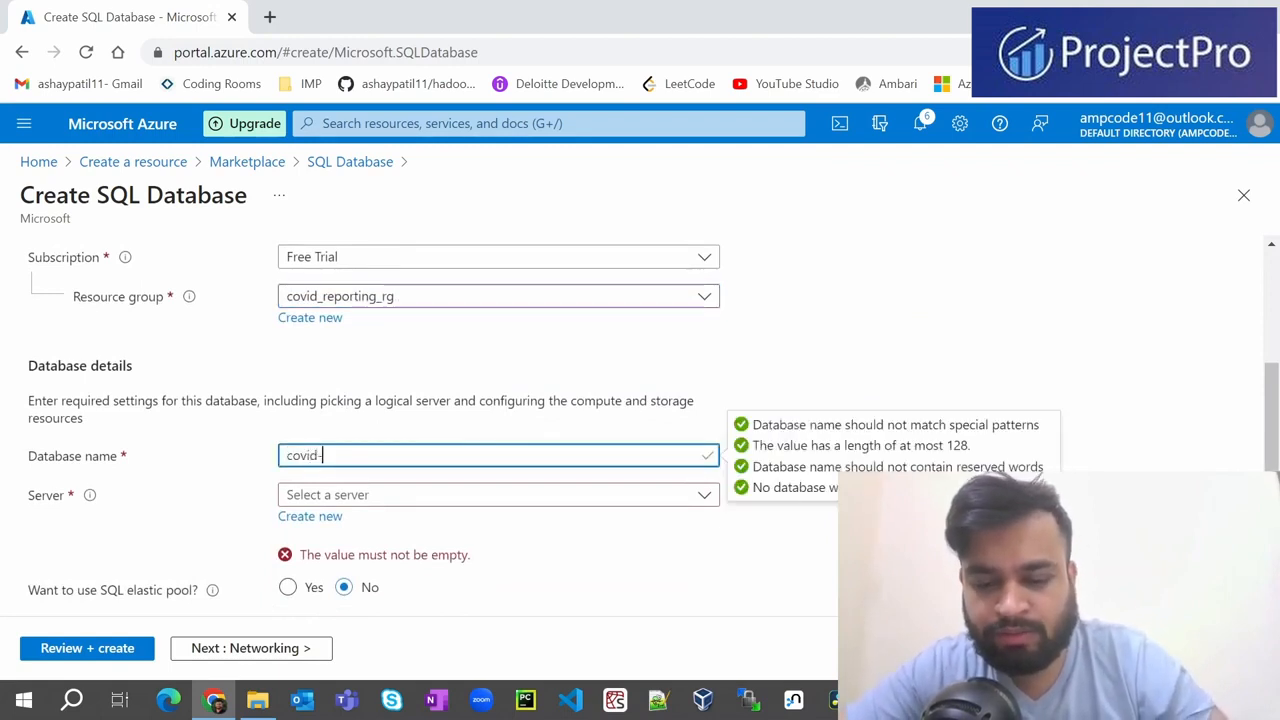
type("-tutorial-db")
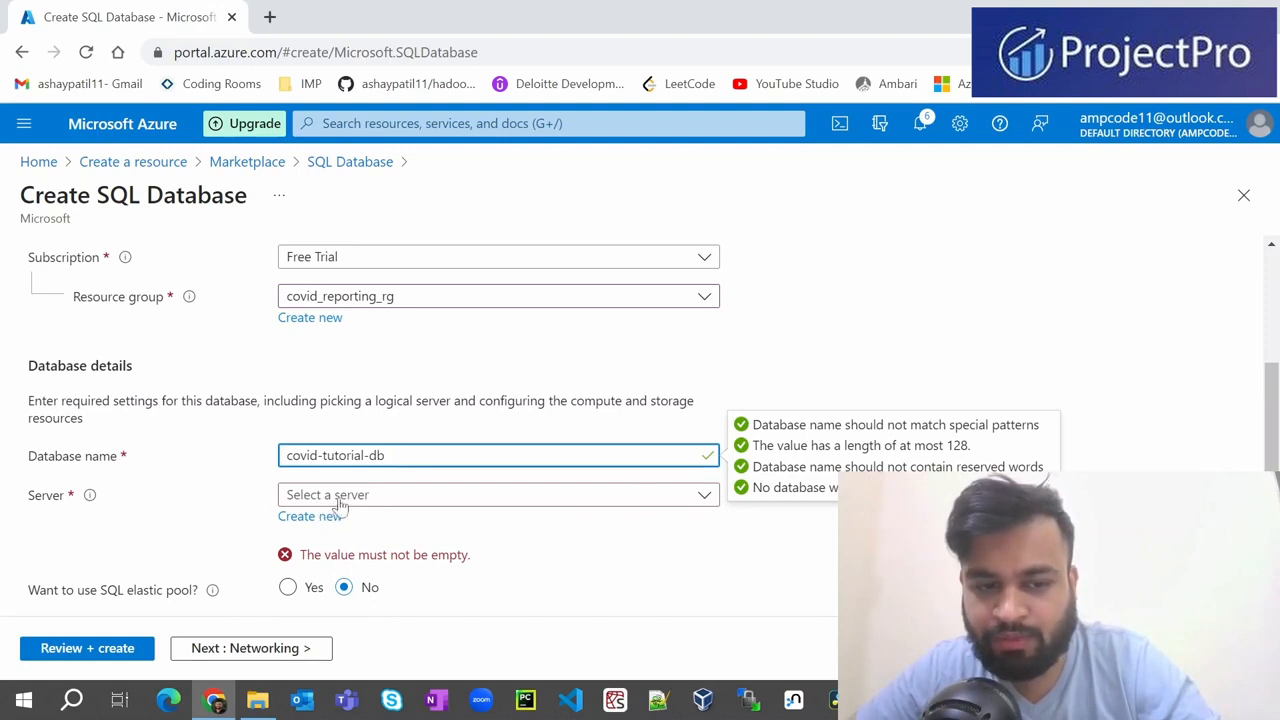
- Start a new SQL database server for the database and name the server covid-tutorial-db
left_click(410, 495)
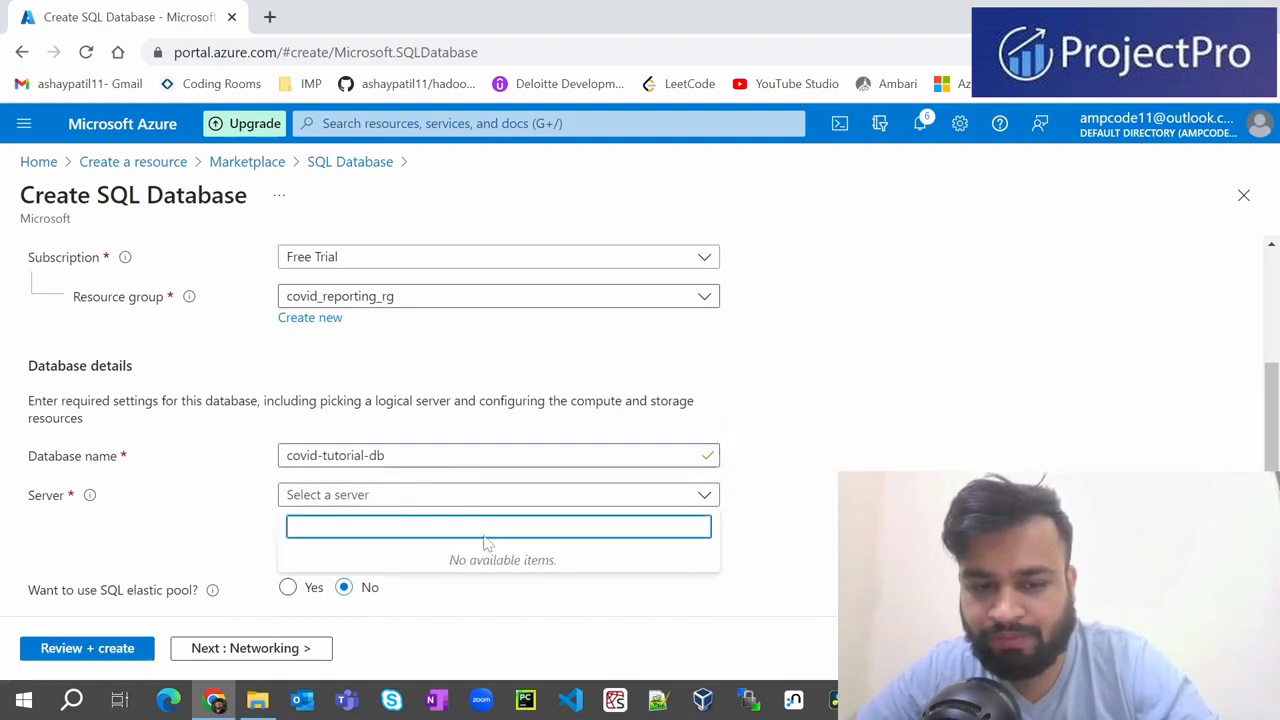
left_click(780, 497)
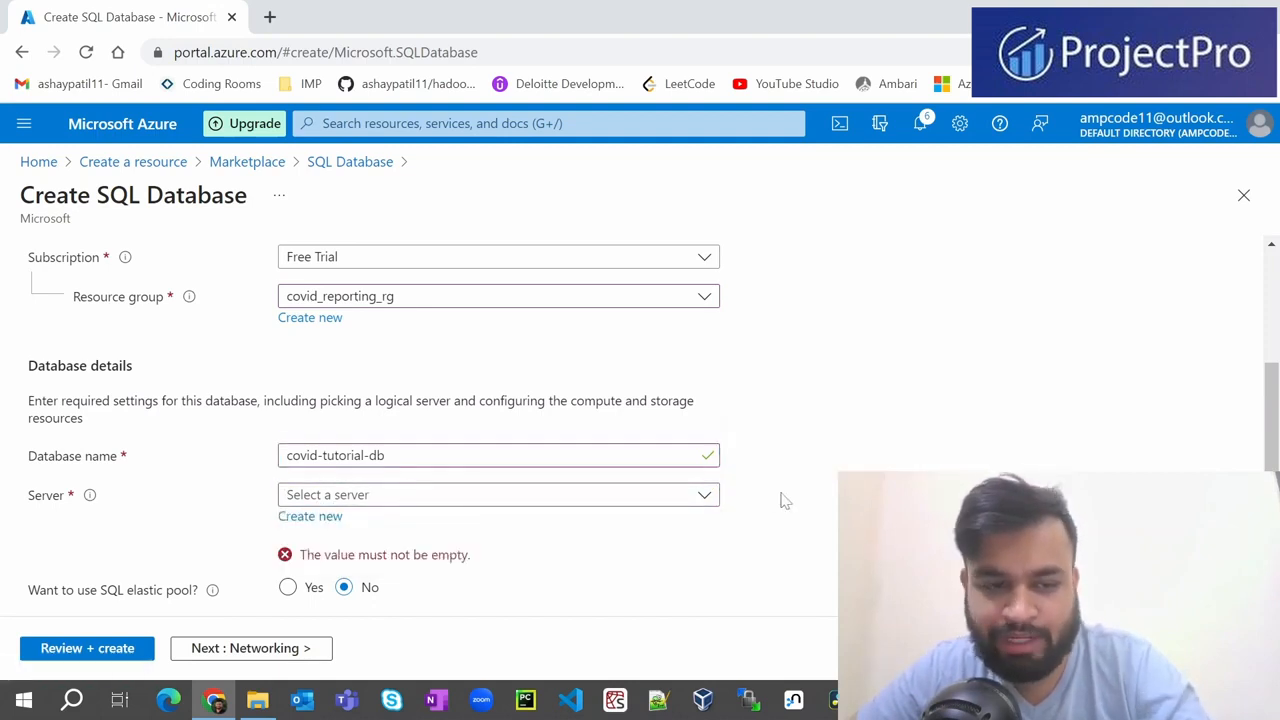
left_click(321, 524)
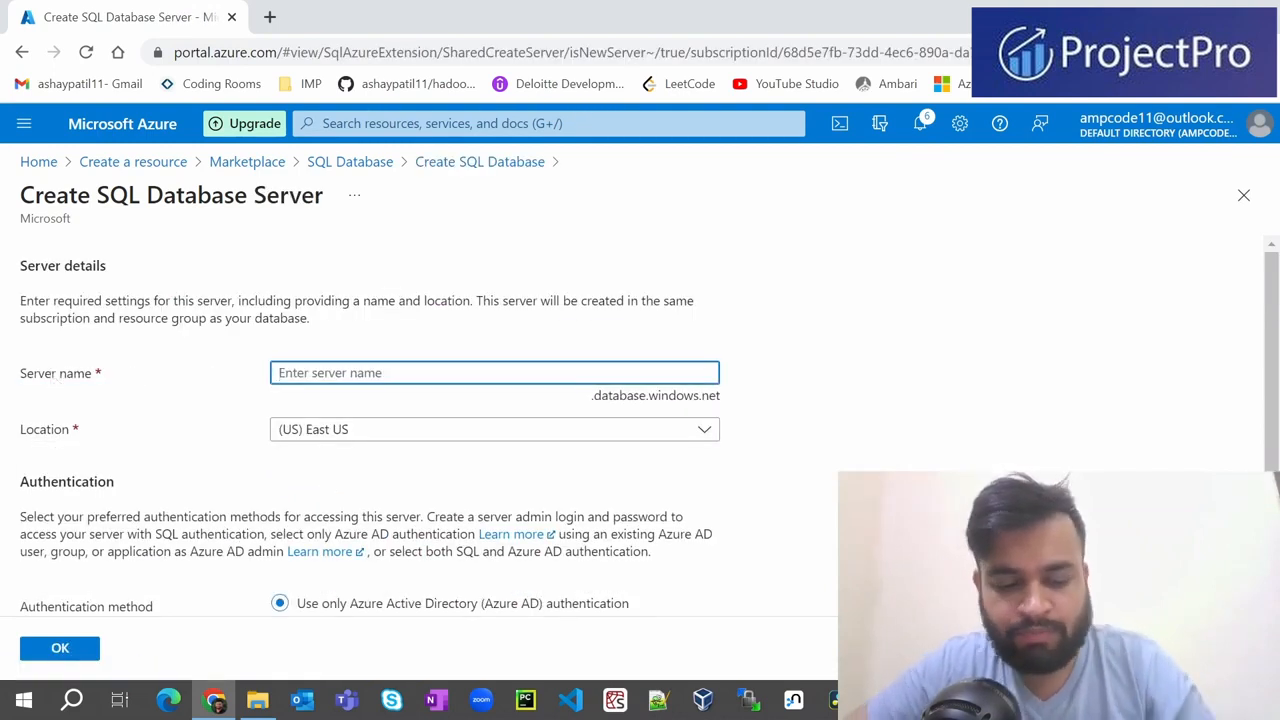
type("covid")
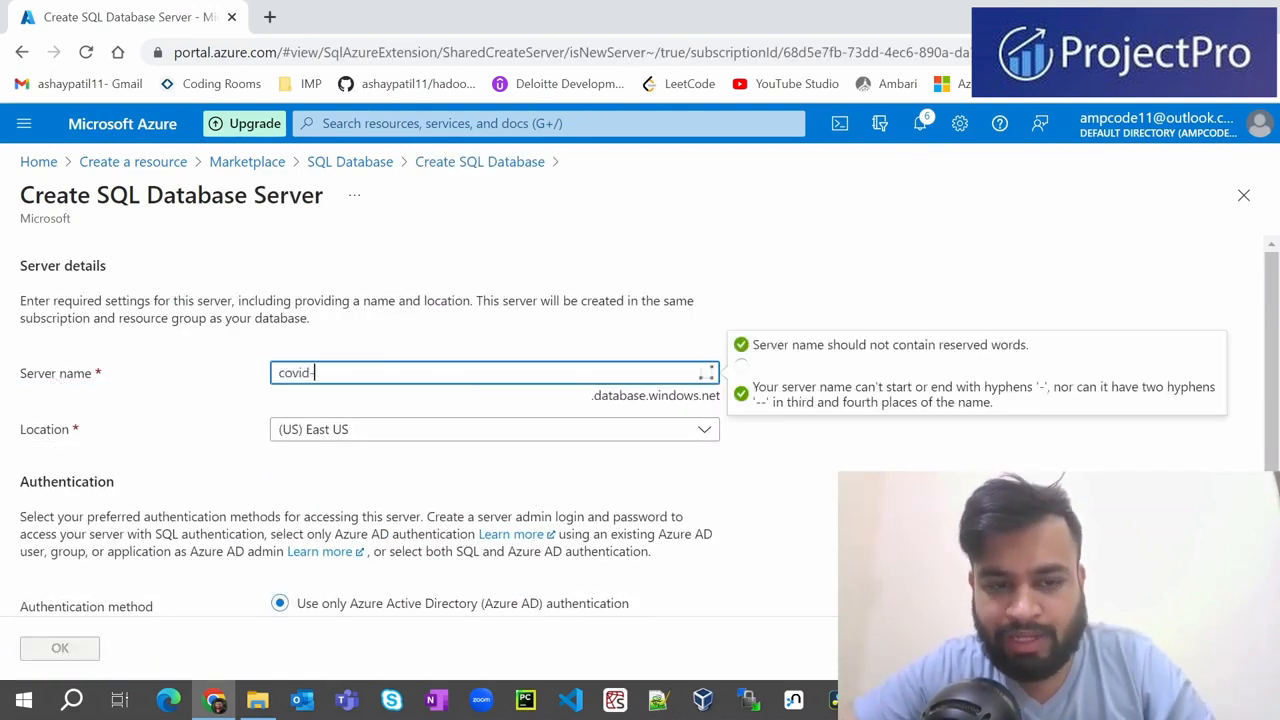
type("-db")
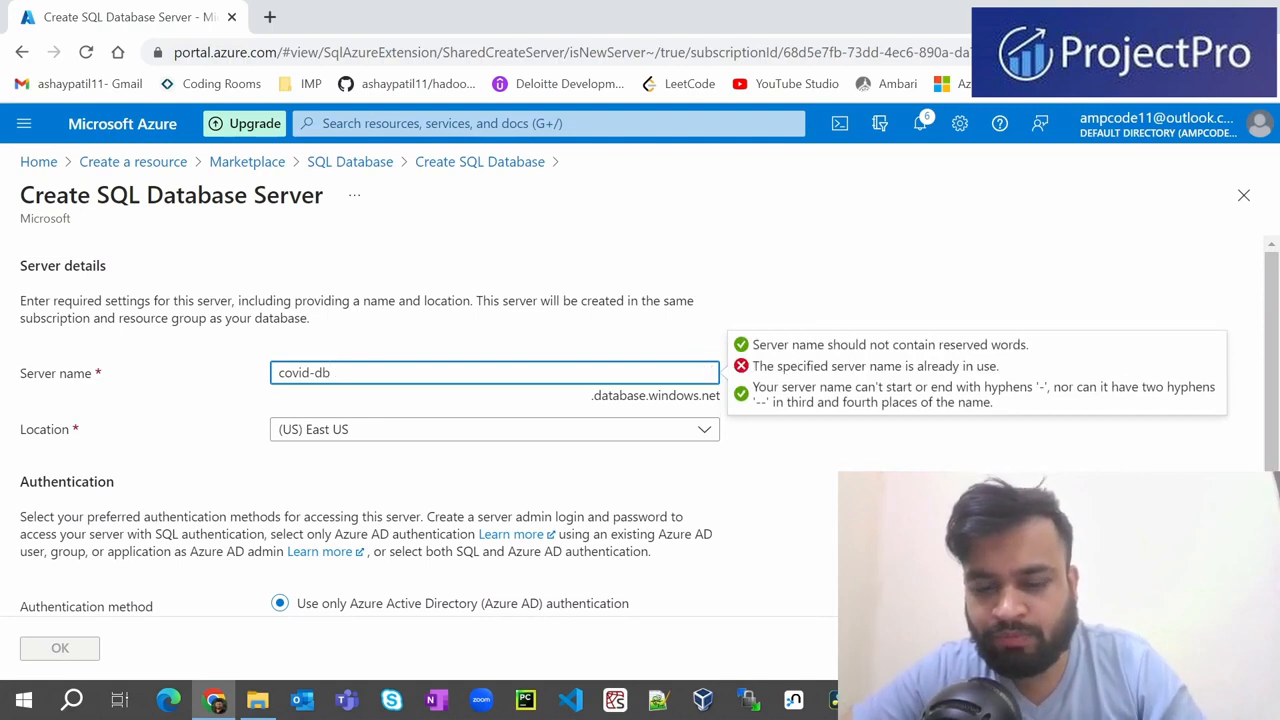
key("BackSpace")
key("BackSpace")
type("t")
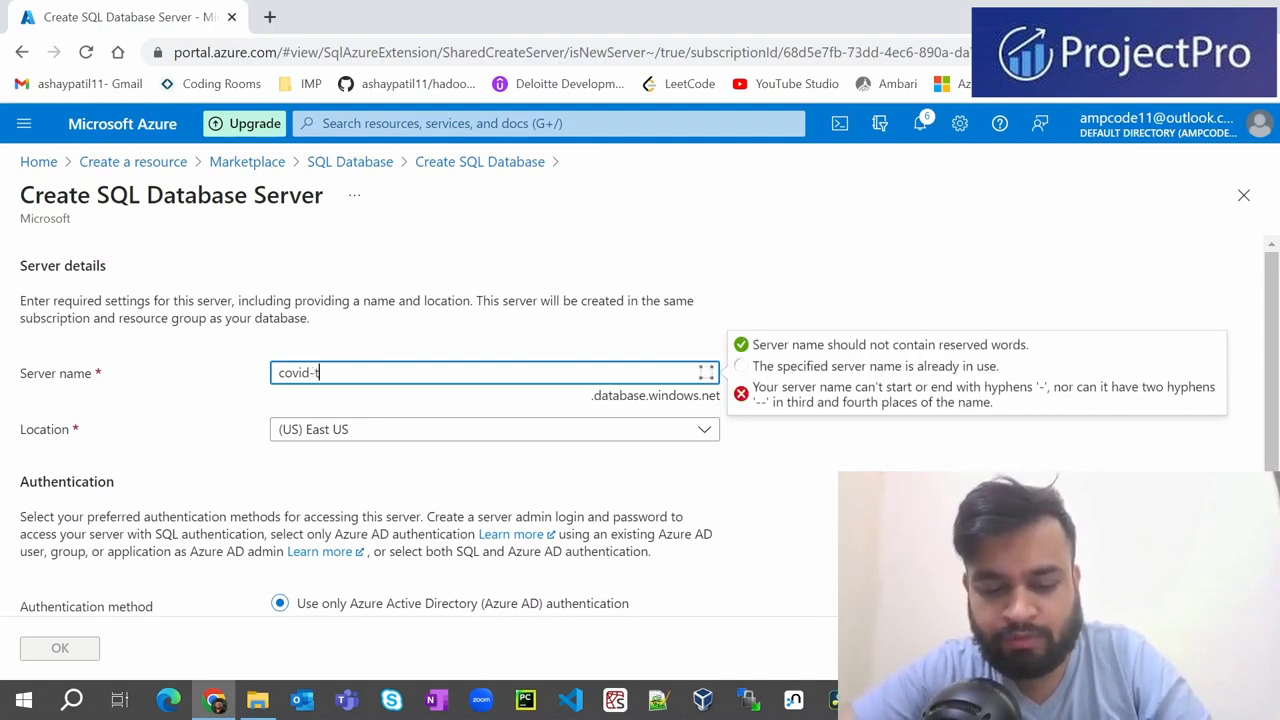
type("utorial-db")
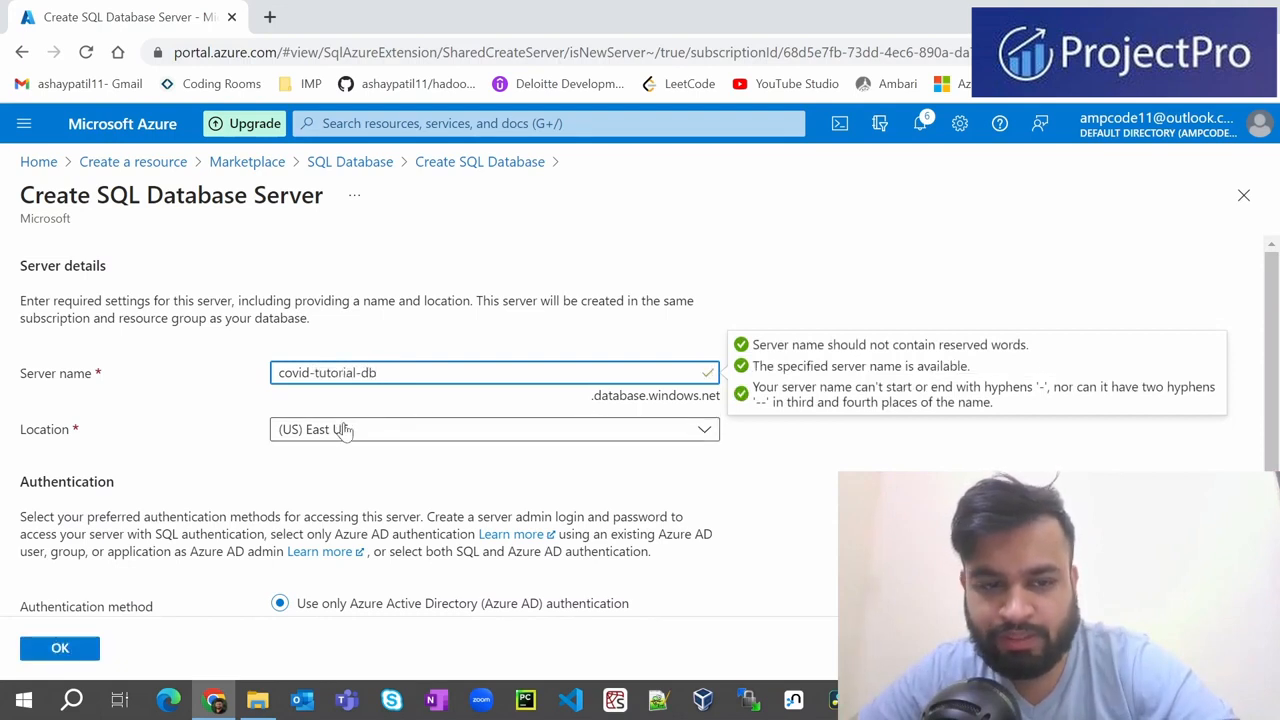
- Set the server's authentication method to SQL authentication and its admin login to adm
scroll(388, 403, "down", 2)
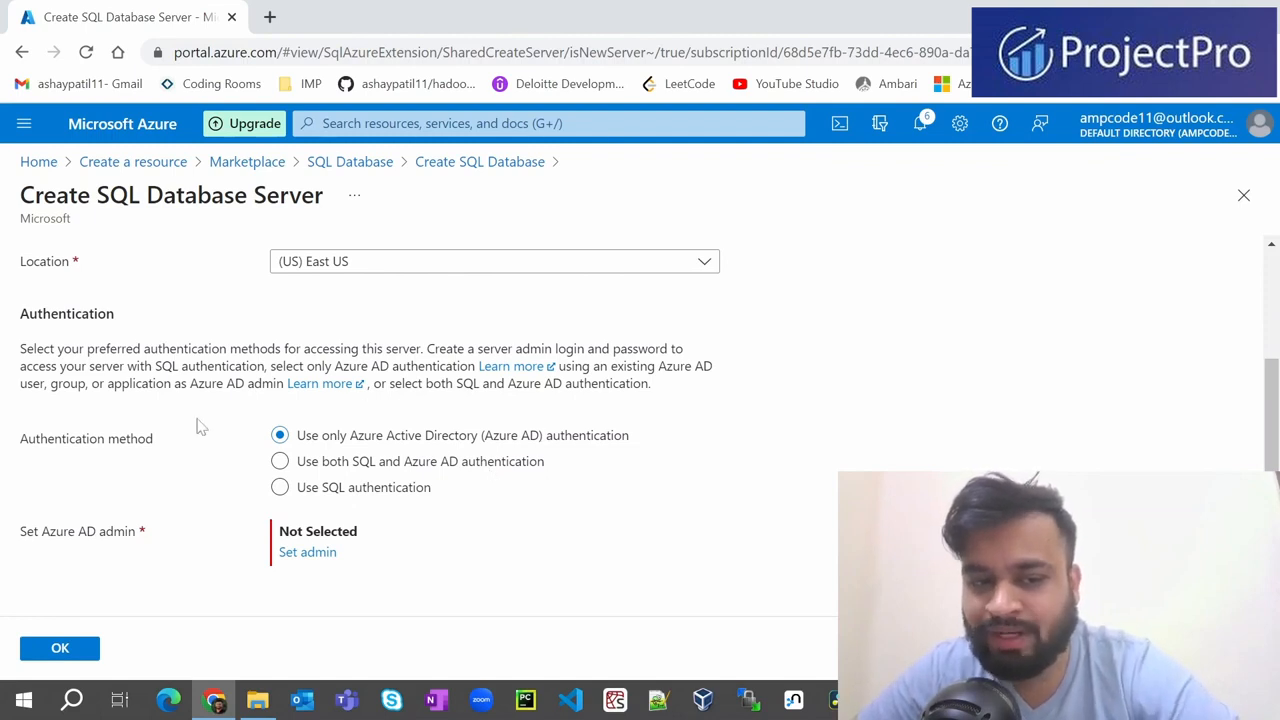
left_click(320, 495)
scroll(709, 443, "down", 1)
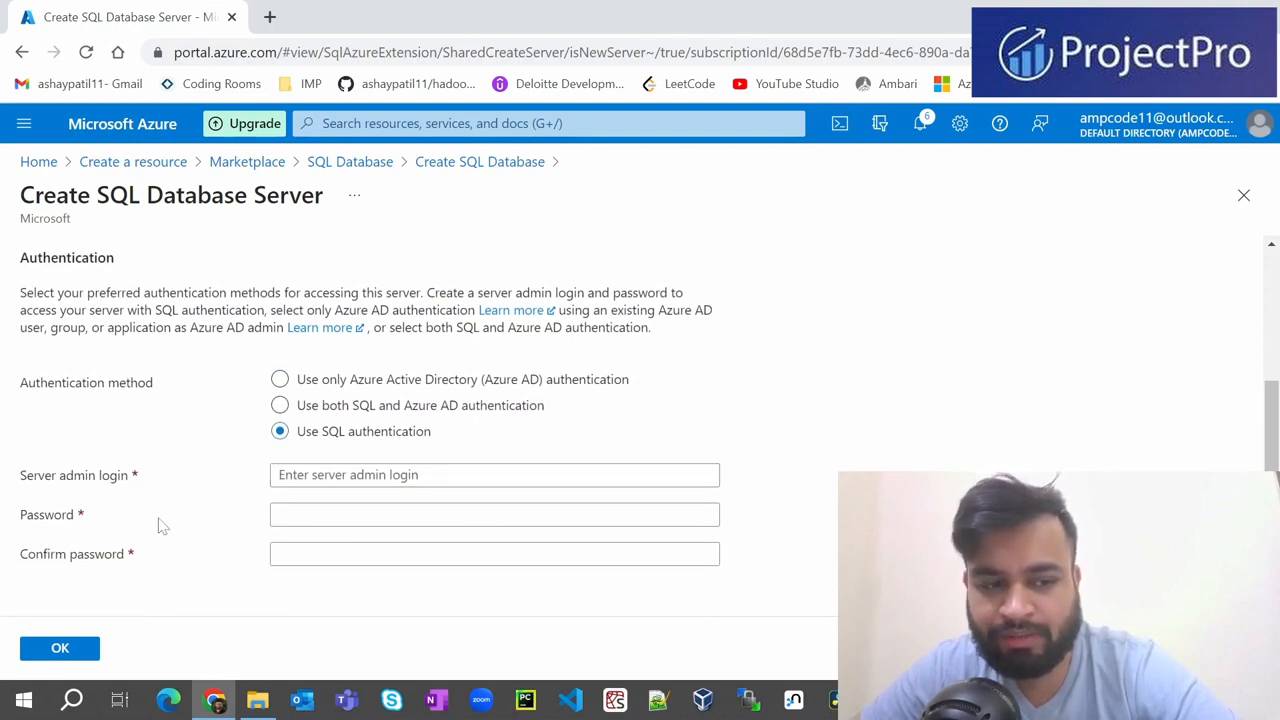
key("Tab")
type("ad")
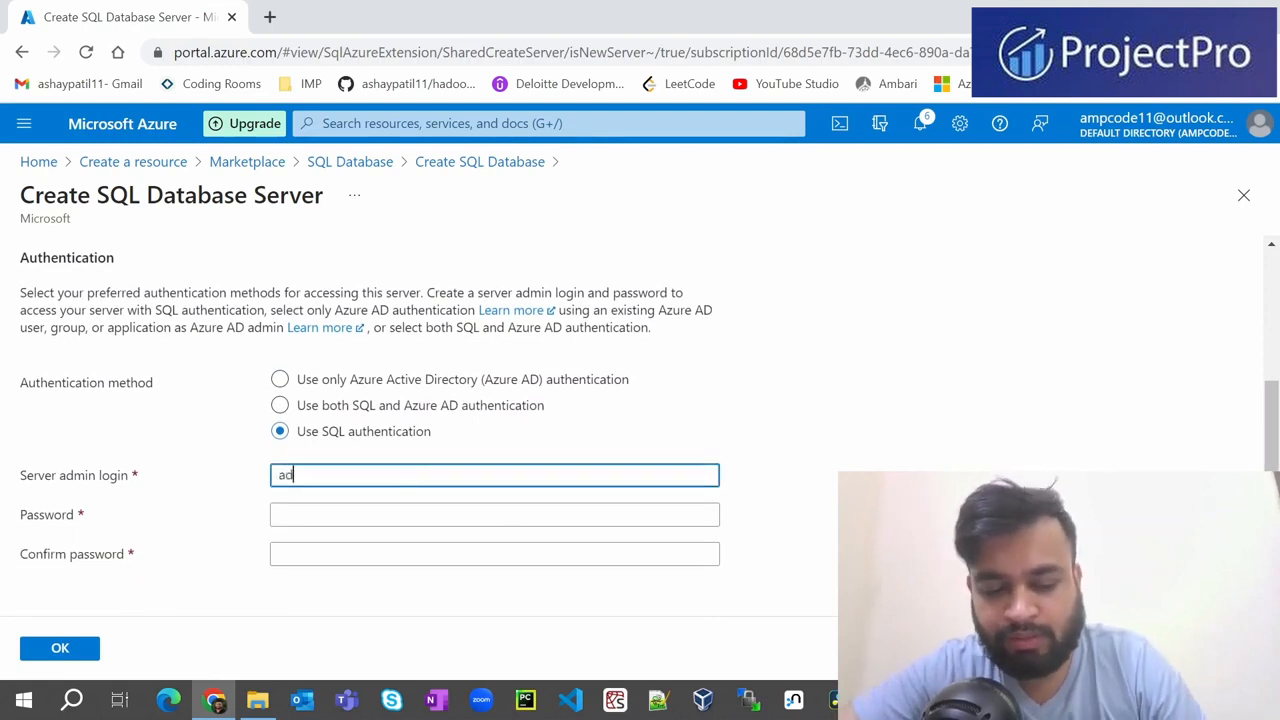
key("BackSpace")
key("BackSpace")
type("adm")
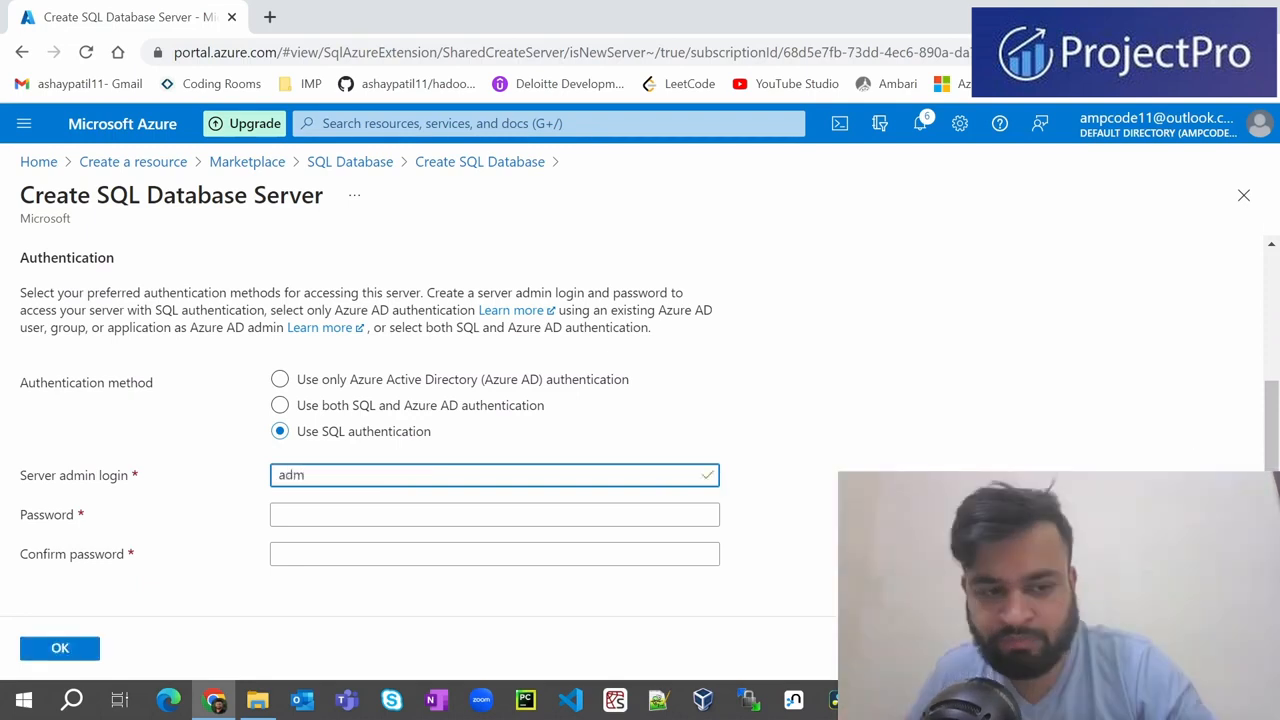
- Enter the server admin password and repeat it in the password confirmation
left_click(374, 512)
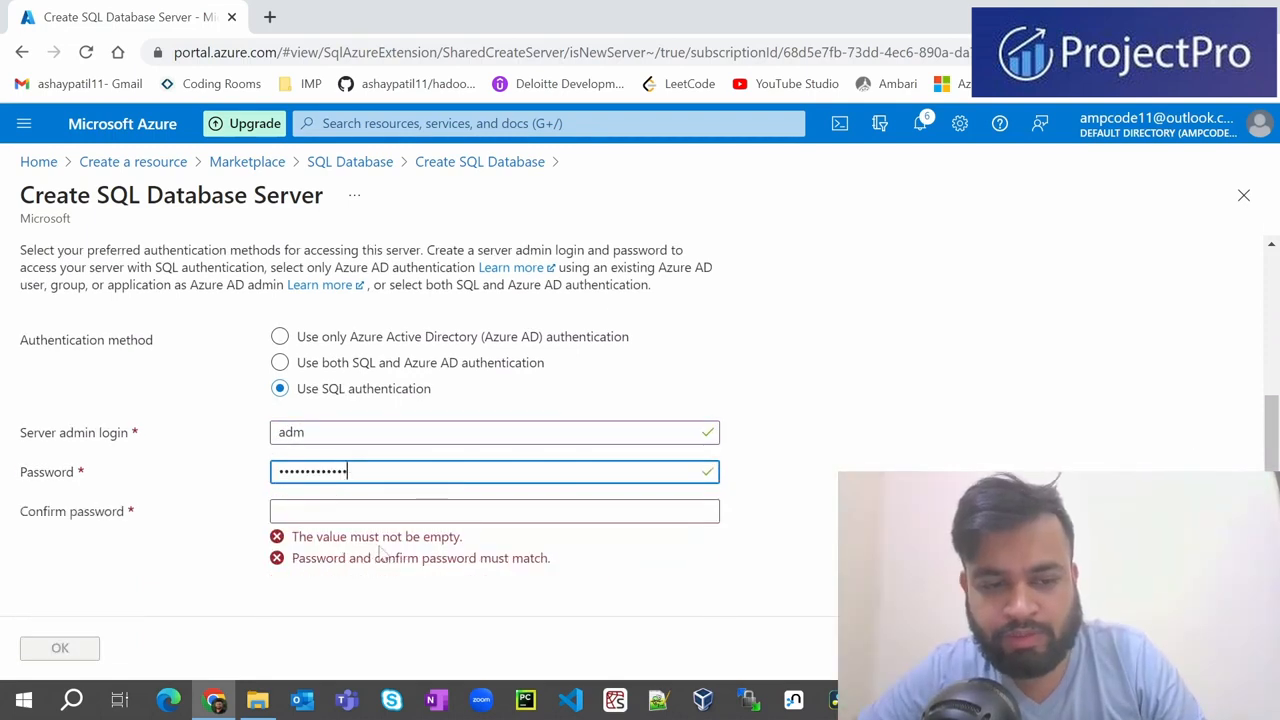
key("Tab")
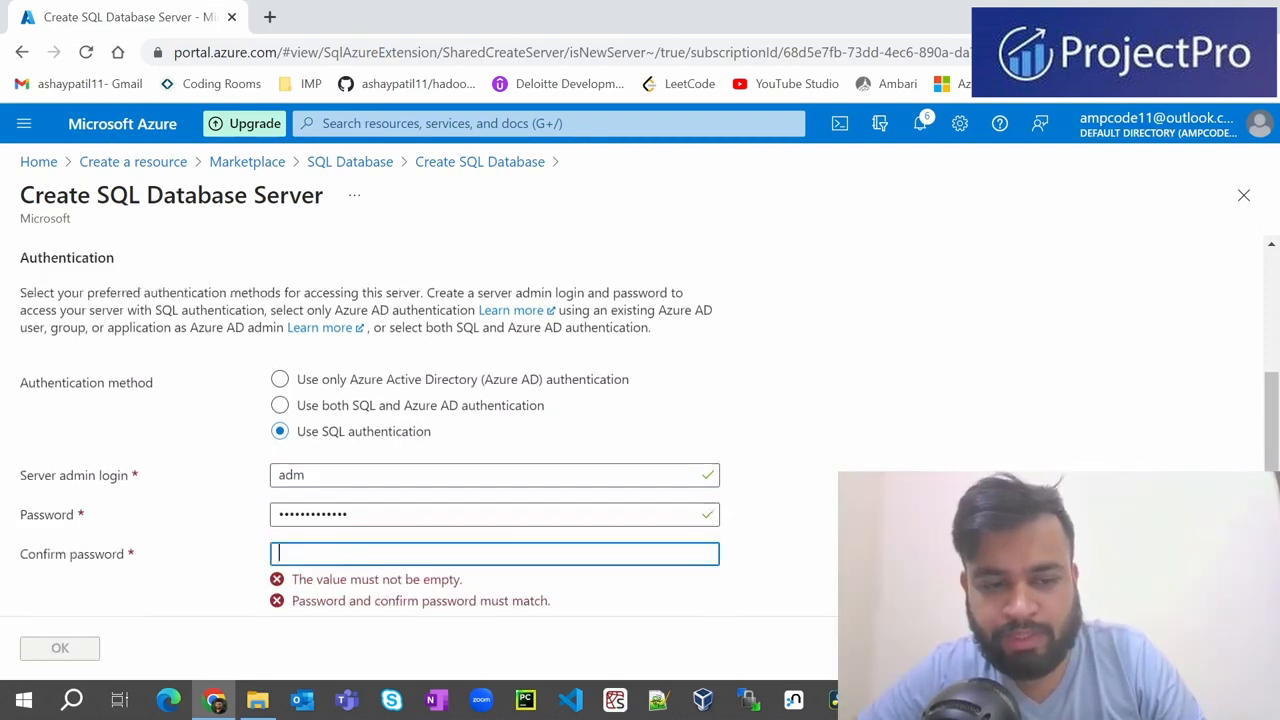
type("••••••••••")
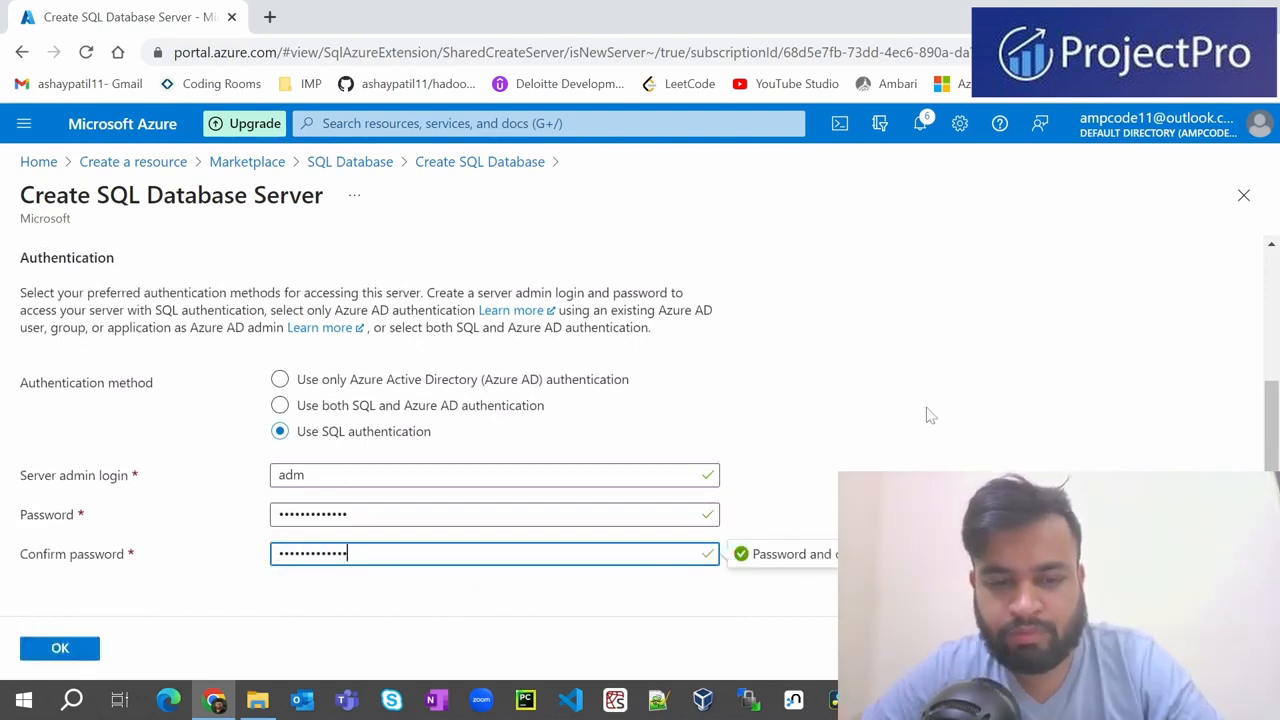
key("Tab")
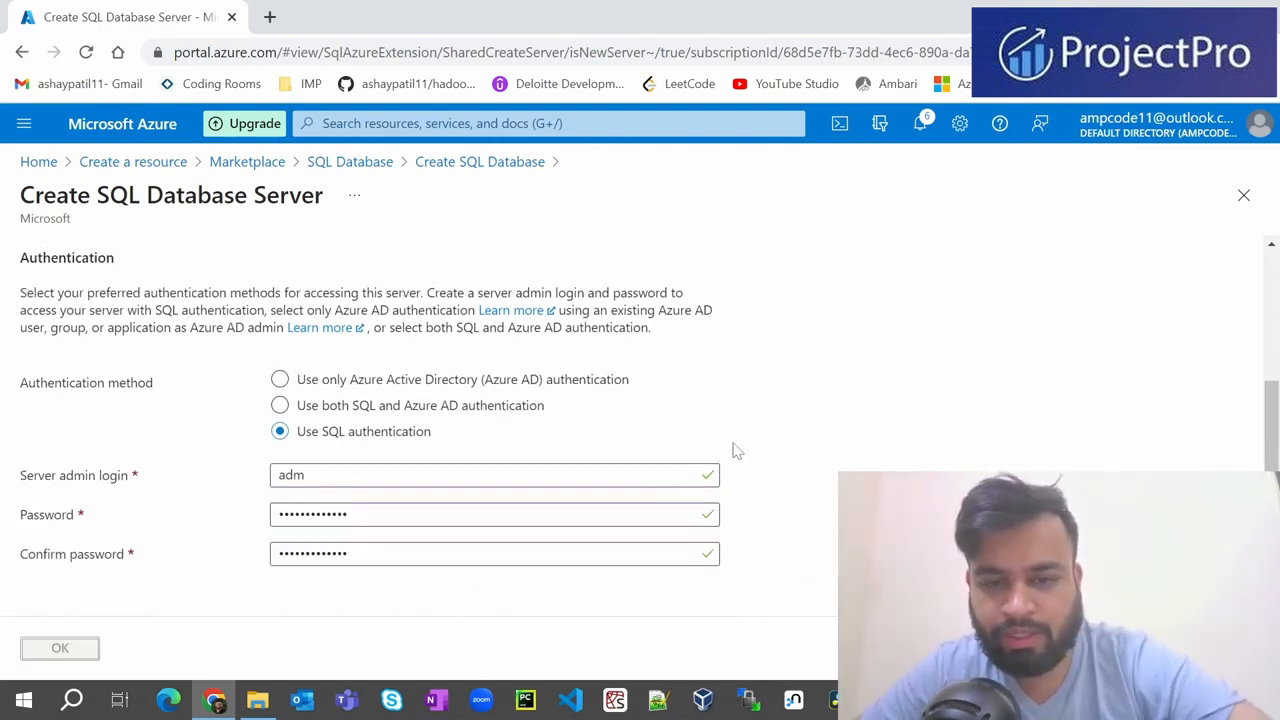
- Confirm the new database server's settings and decline saving its password in the browser
key("Return")
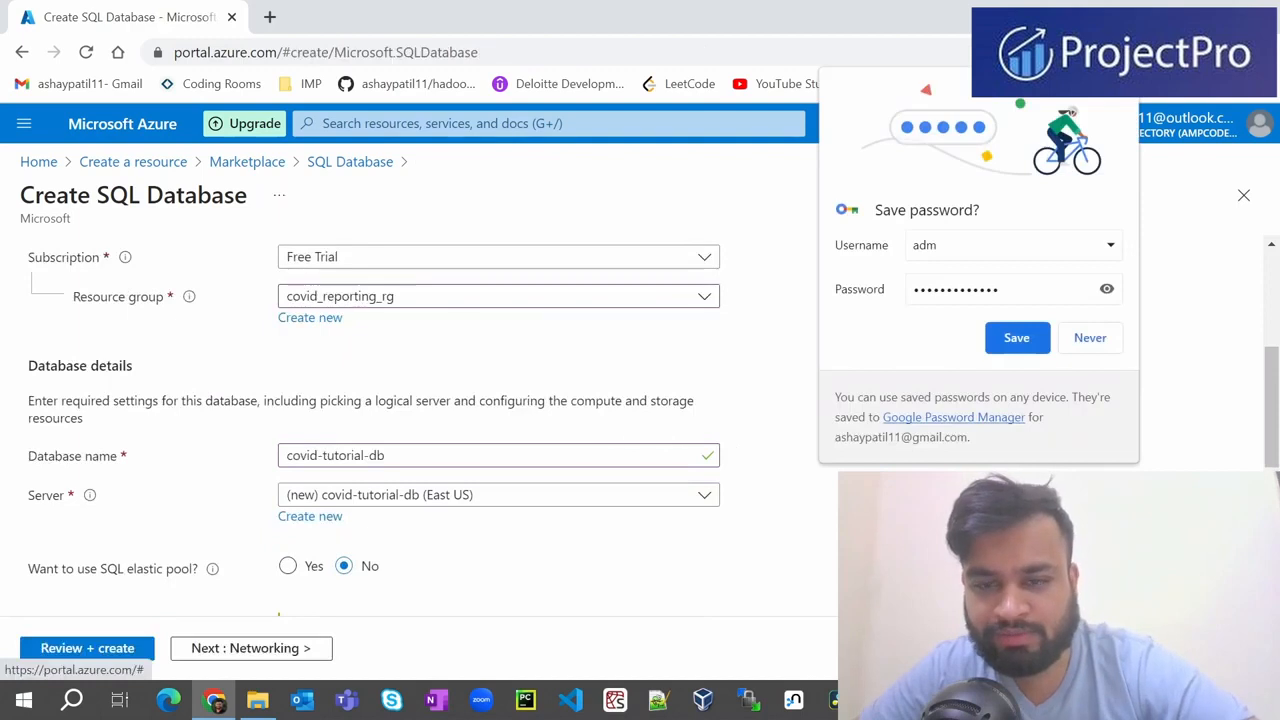
left_click(1064, 338)
- Configure the database's compute and storage with the Basic (For less demanding workloads) service tier
scroll(1000, 400, "down", 4)
scroll(1000, 400, "up", 2)
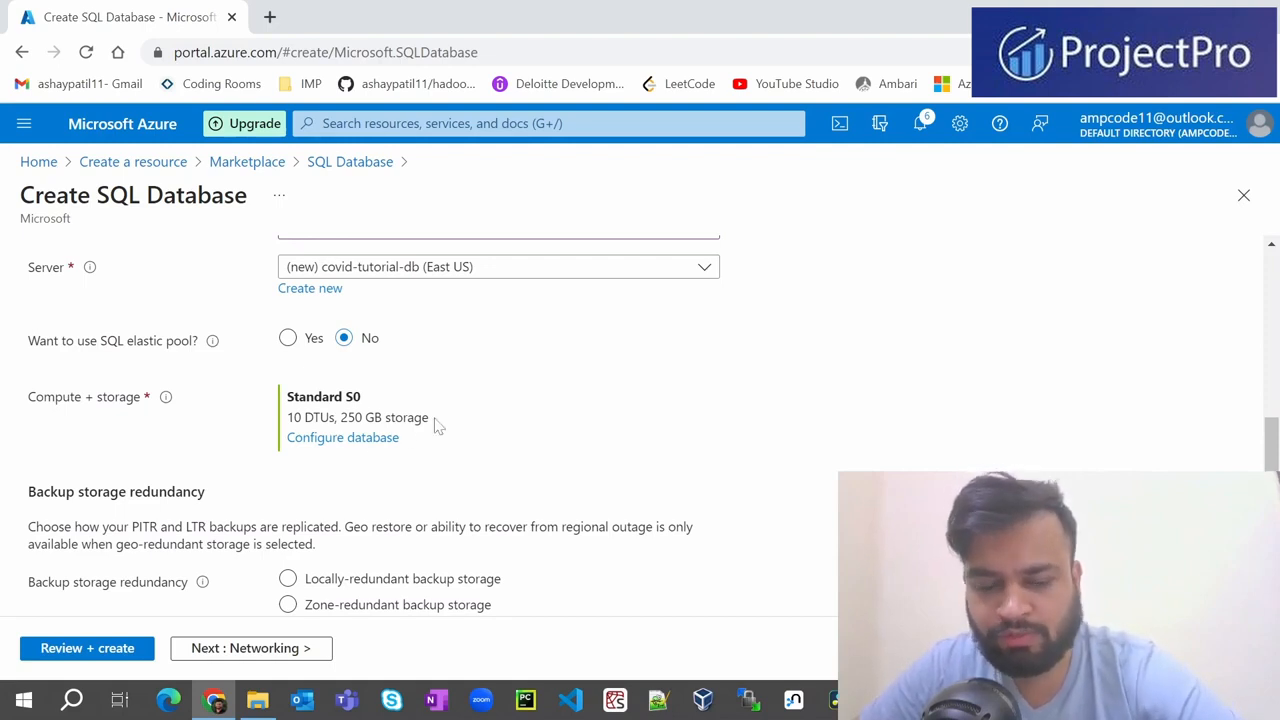
left_click(343, 438)
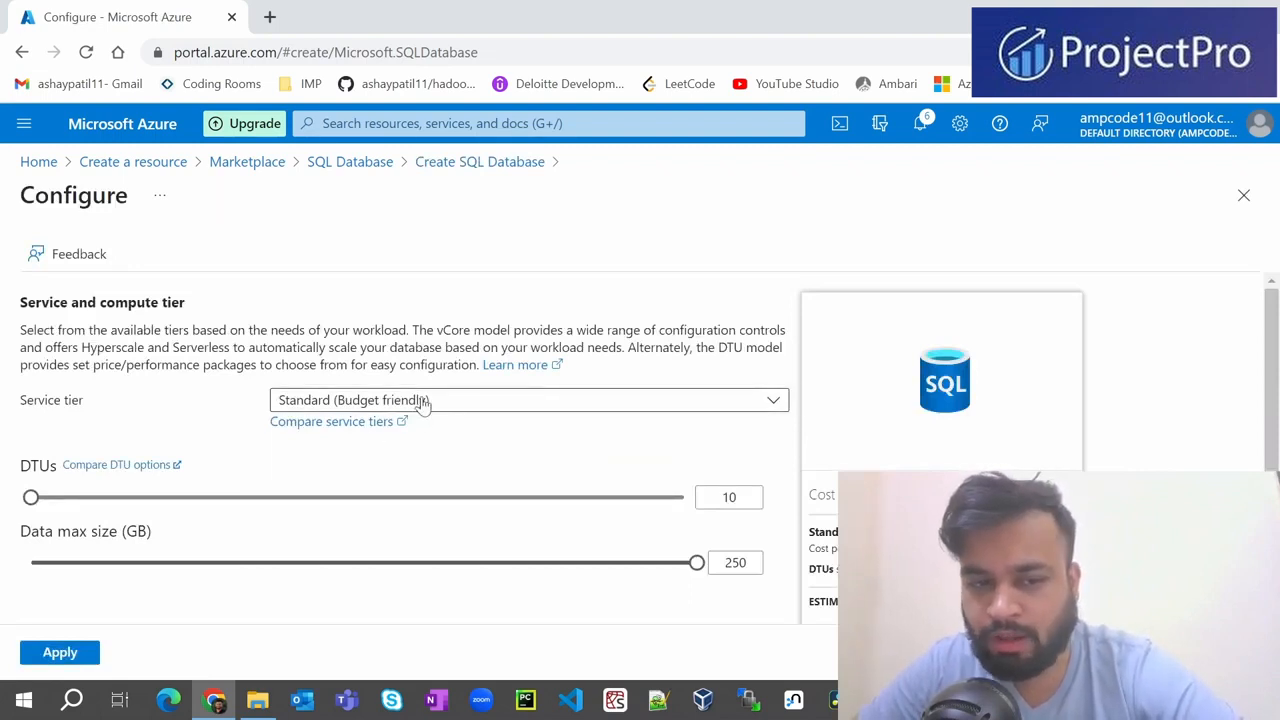
left_click(424, 402)
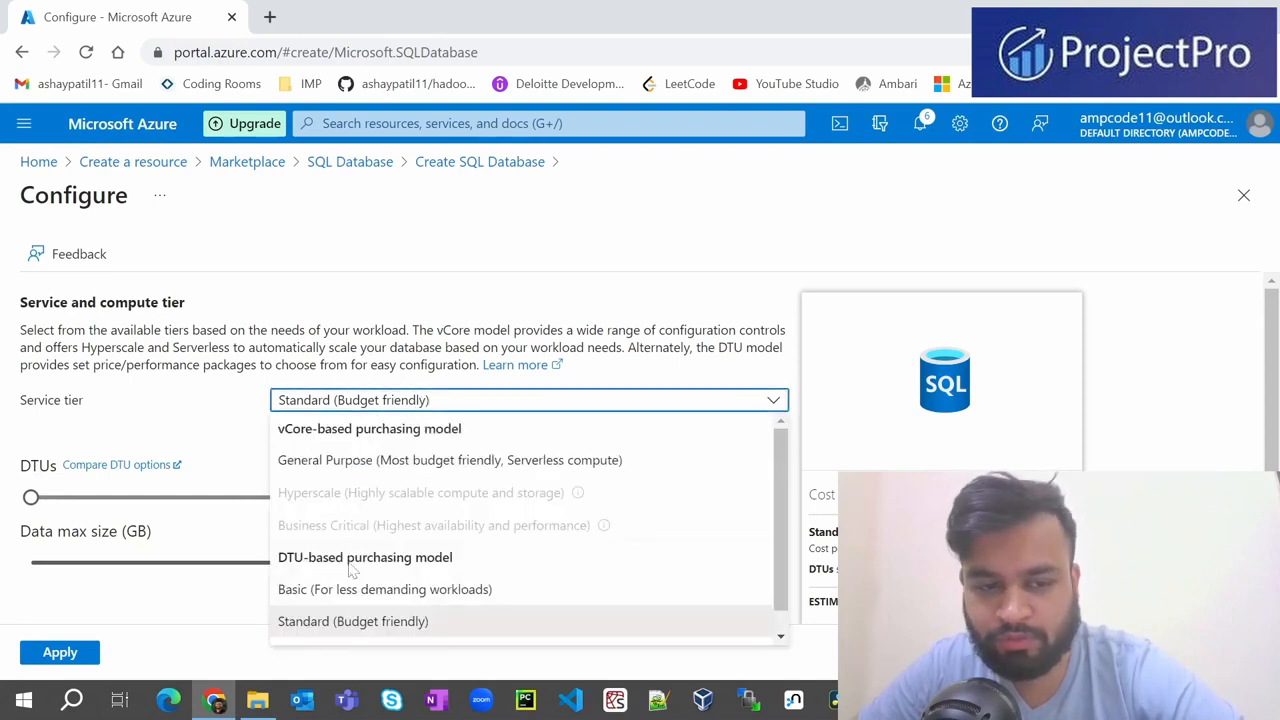
left_click(470, 593)
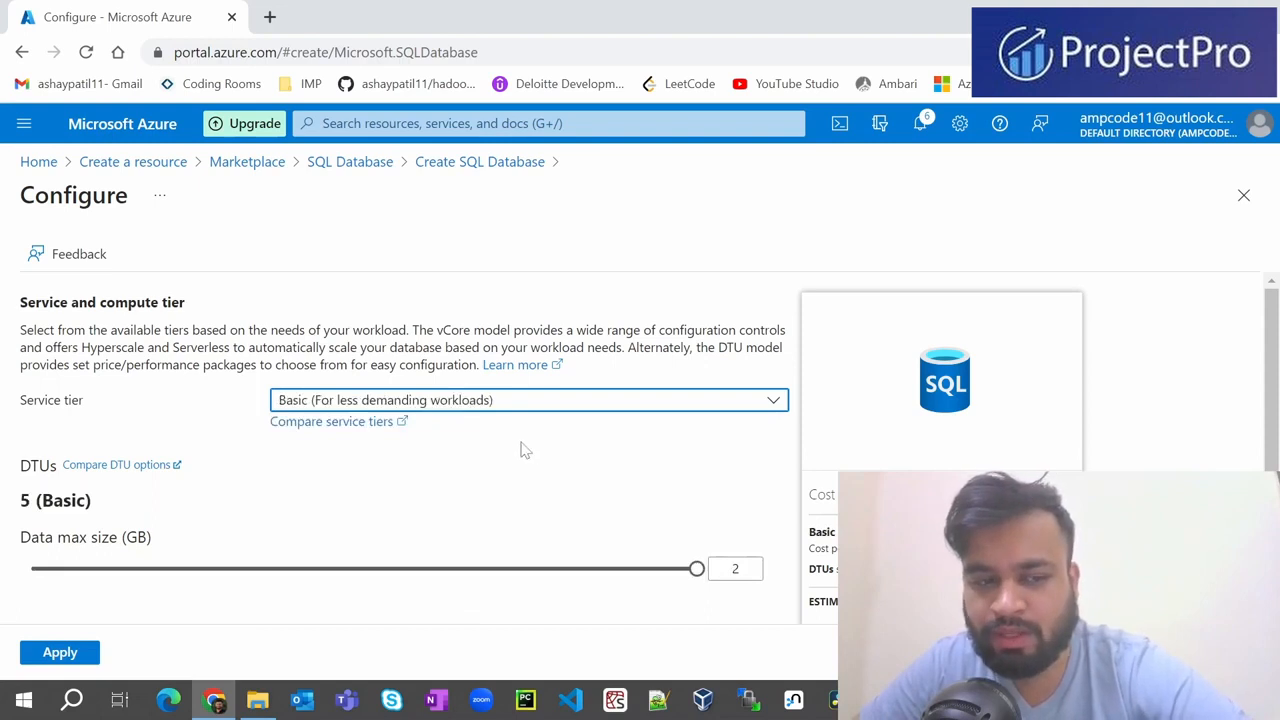
- Set the database's maximum data size to 1 GB and apply the compute configuration
scroll(600, 480, "down", 1)
left_click_drag(695, 531, 26, 533)
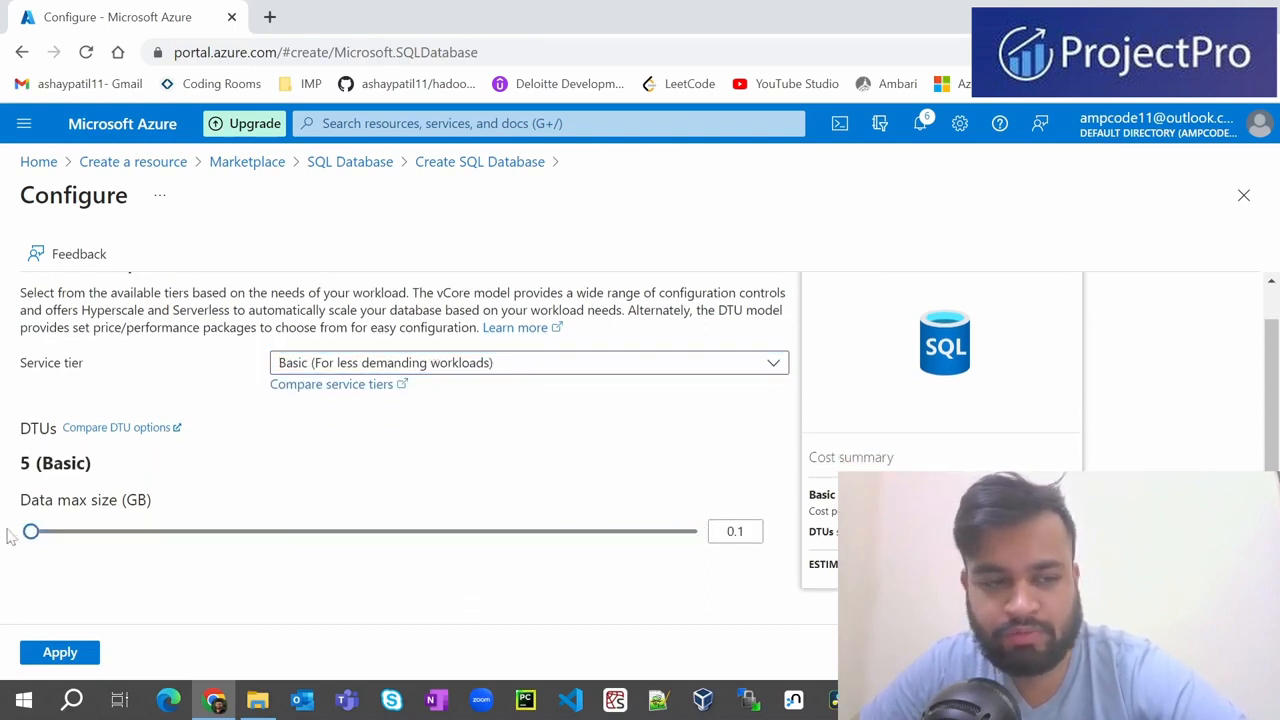
left_click_drag(116, 544, 443, 549)
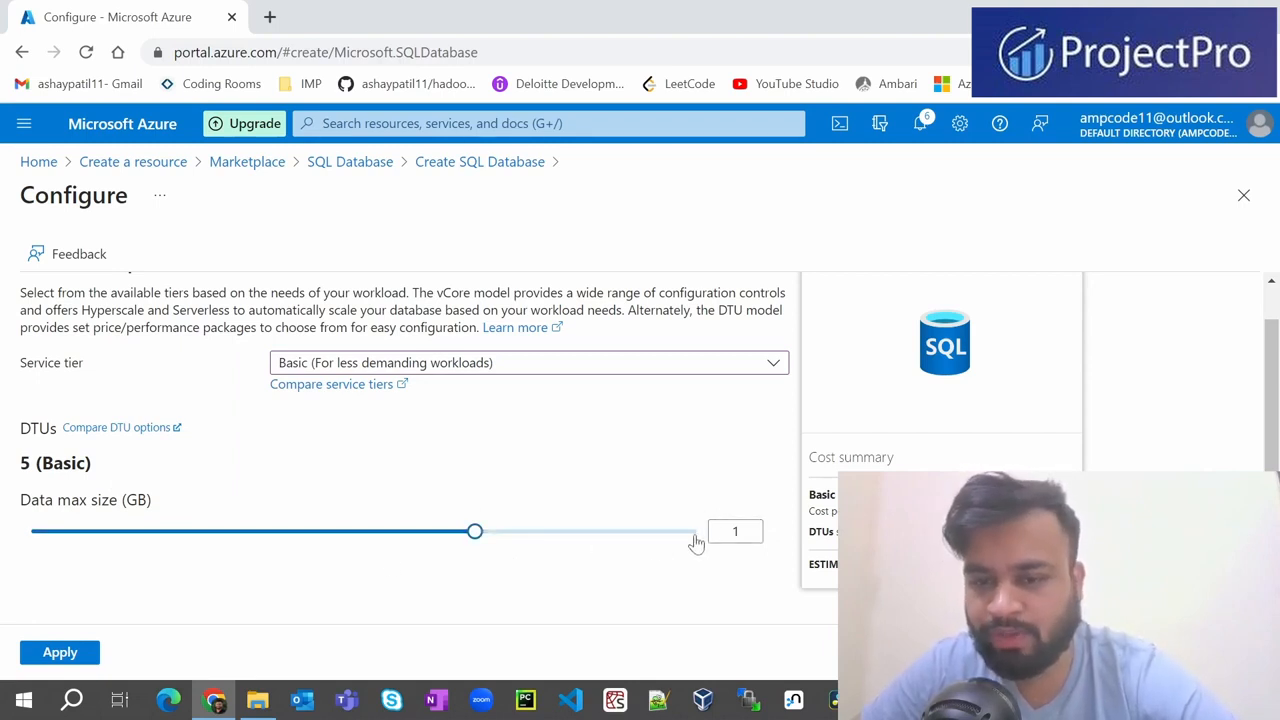
scroll(236, 458, "up", 1)
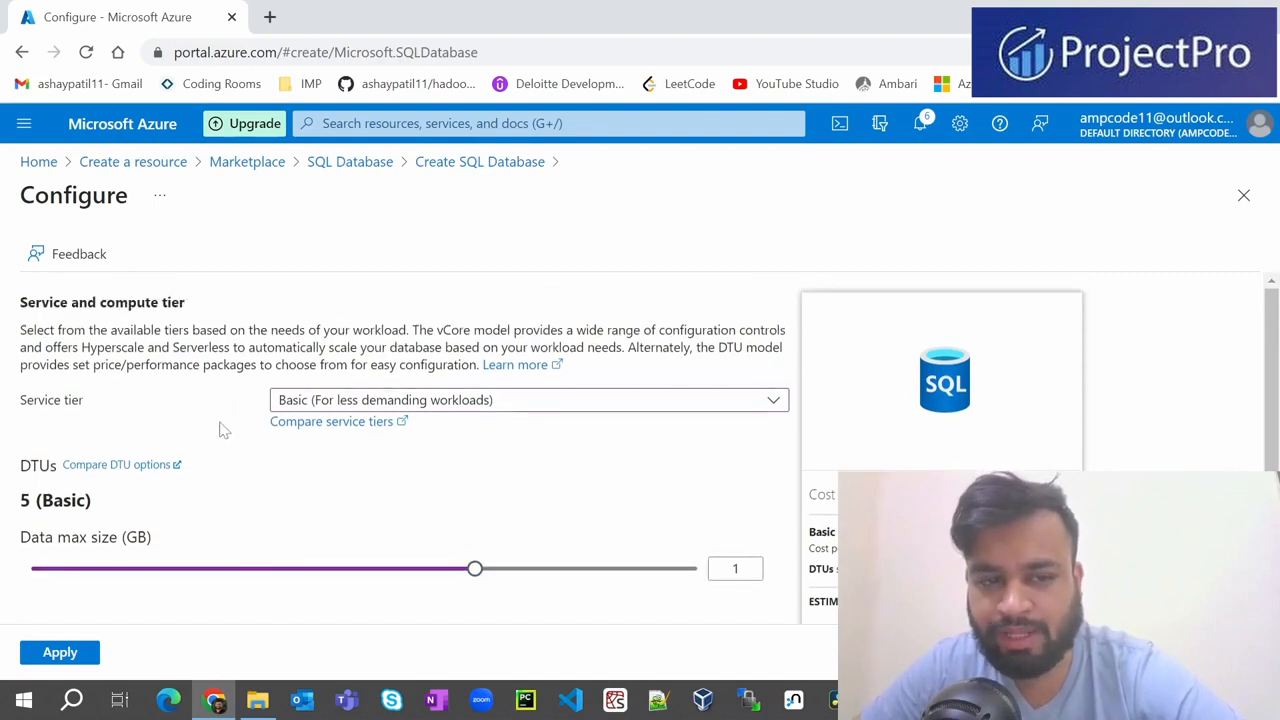
scroll(220, 440, "down", 1)
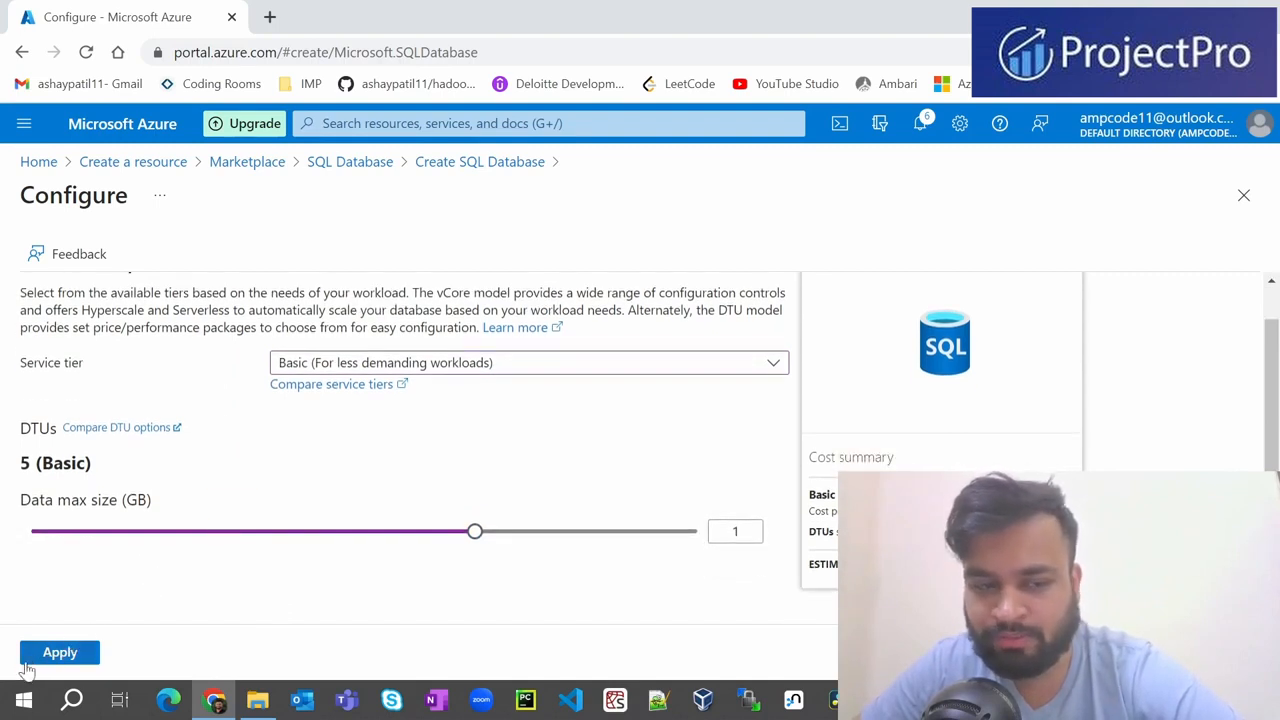
left_click(57, 652)
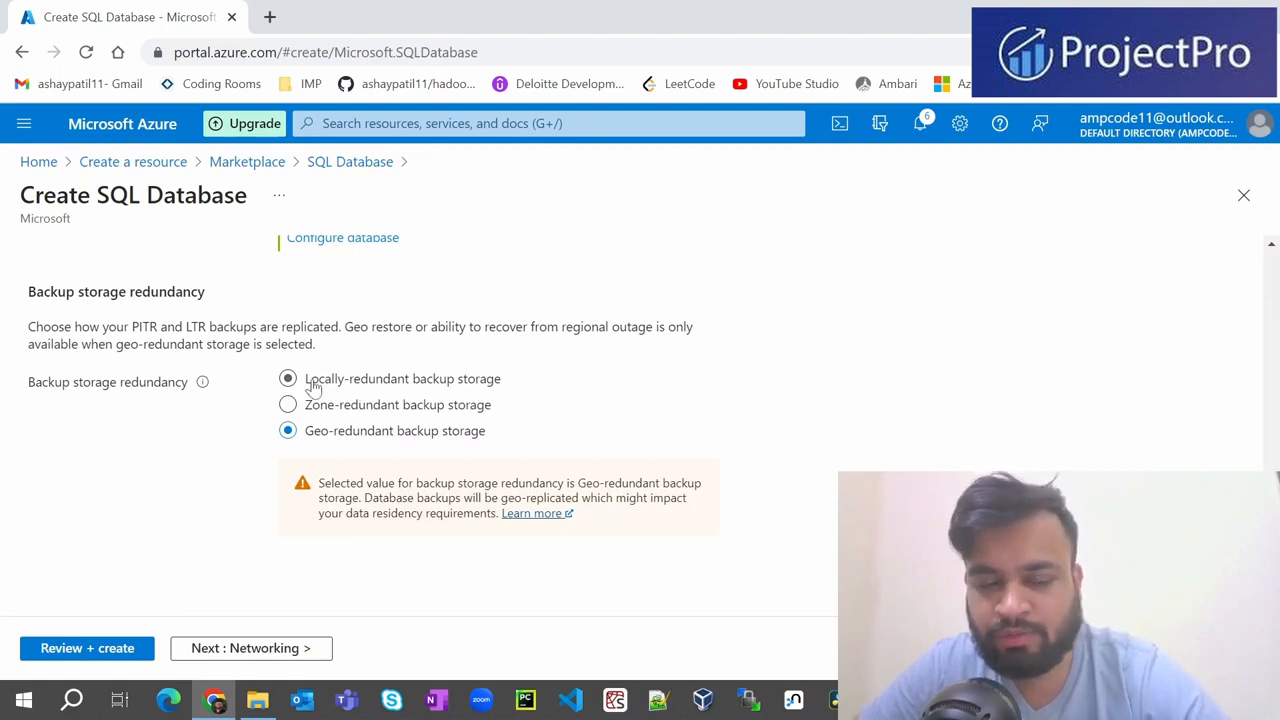
- Choose locally-redundant backup storage for the database and a public endpoint as the server's connectivity method
left_click(314, 388)
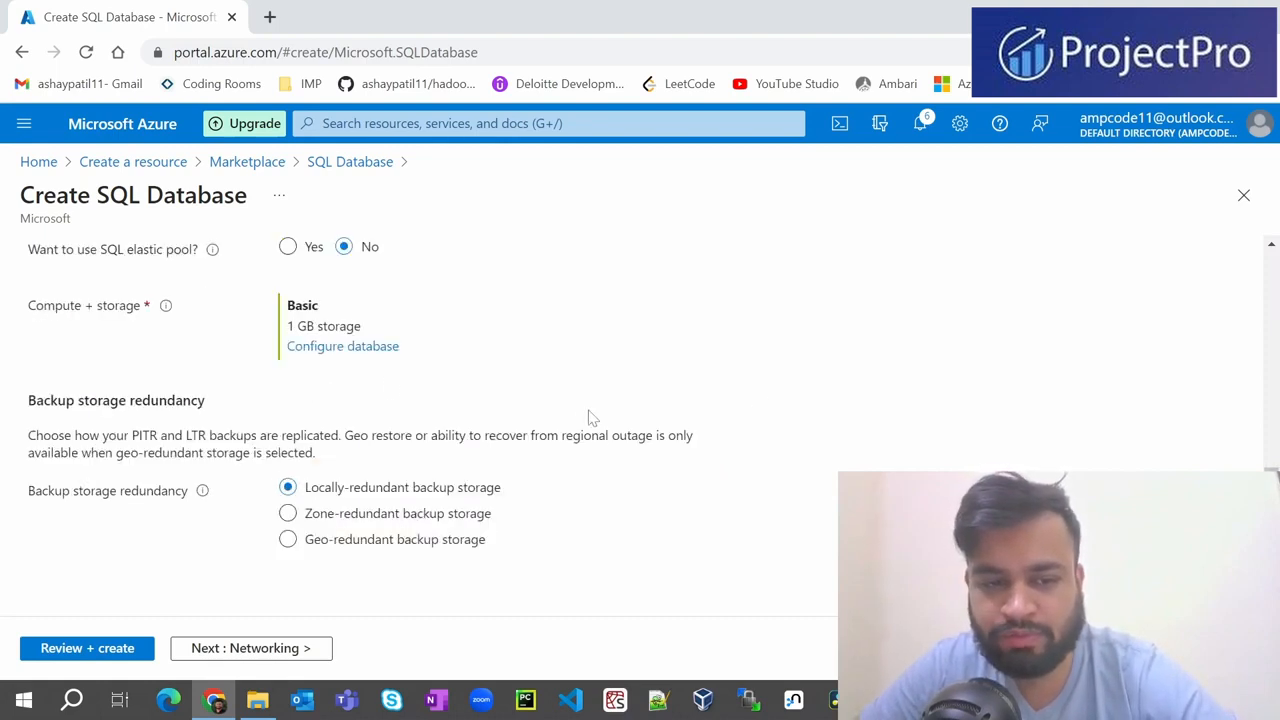
left_click(285, 648)
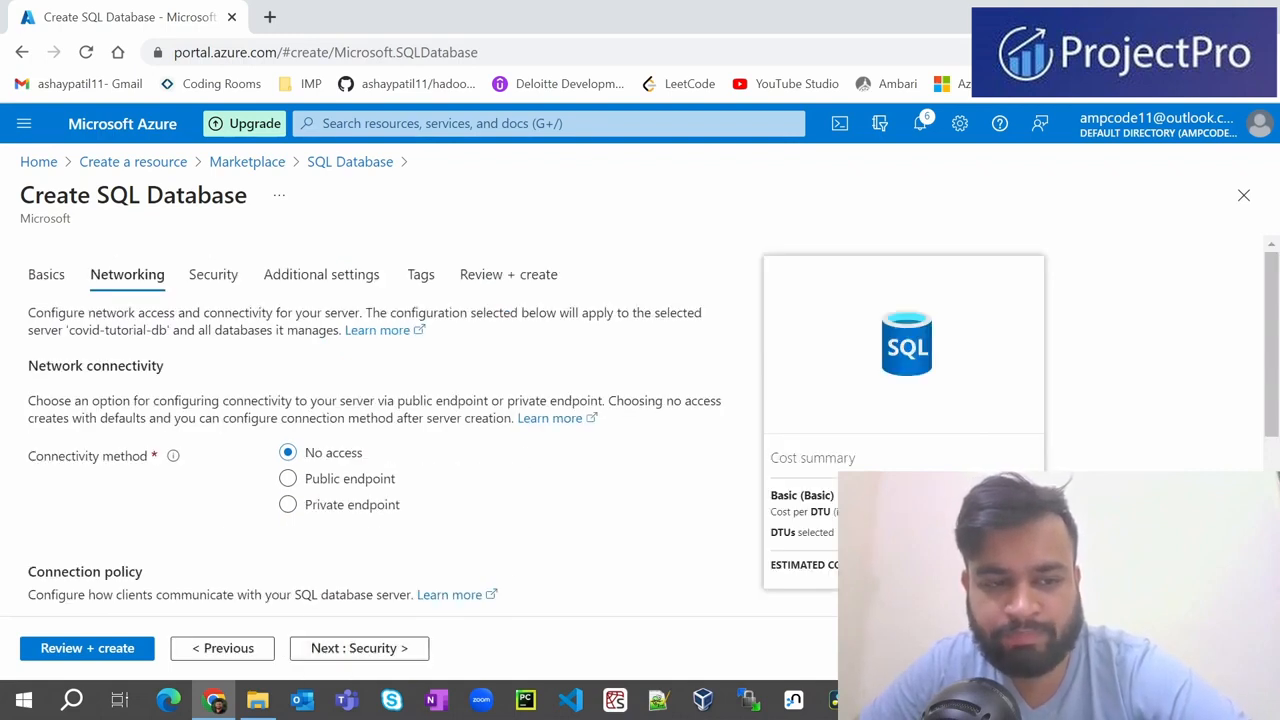
scroll(400, 400, "down", 1)
left_click(288, 378)
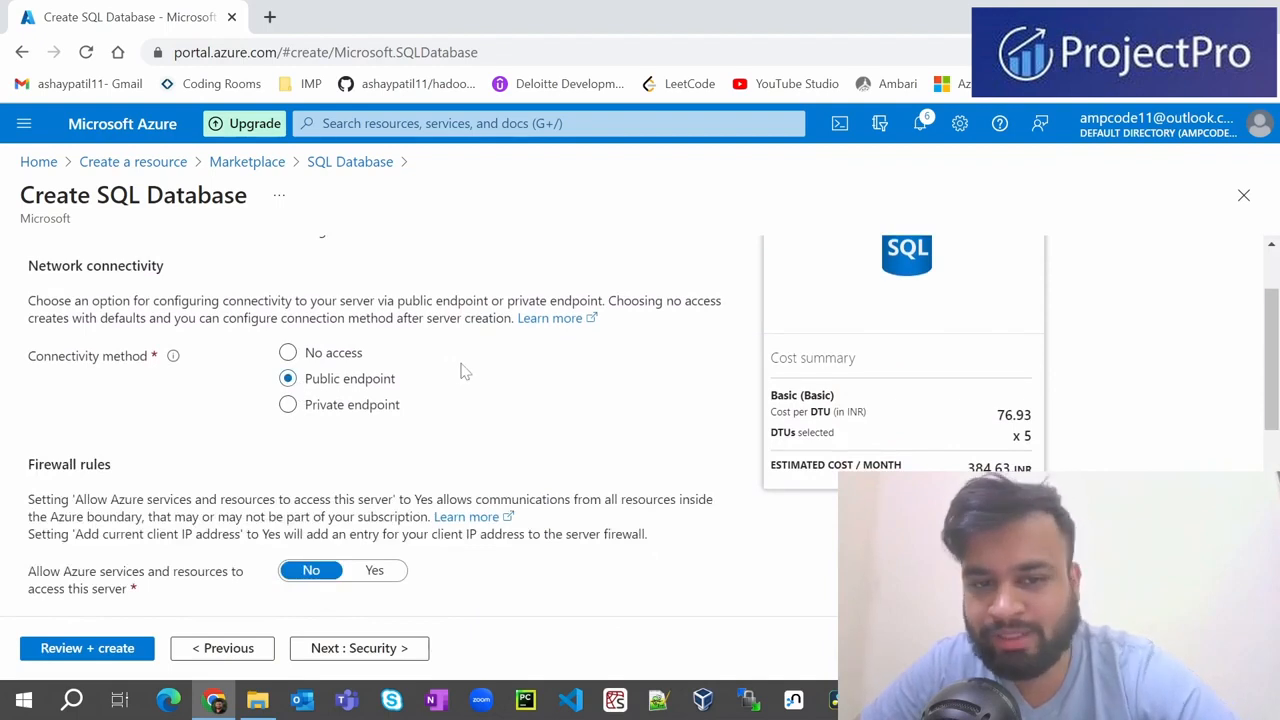
- Allow Azure services and resources to access the server and add the current client IP address to its firewall rules
scroll(462, 370, "down", 2)
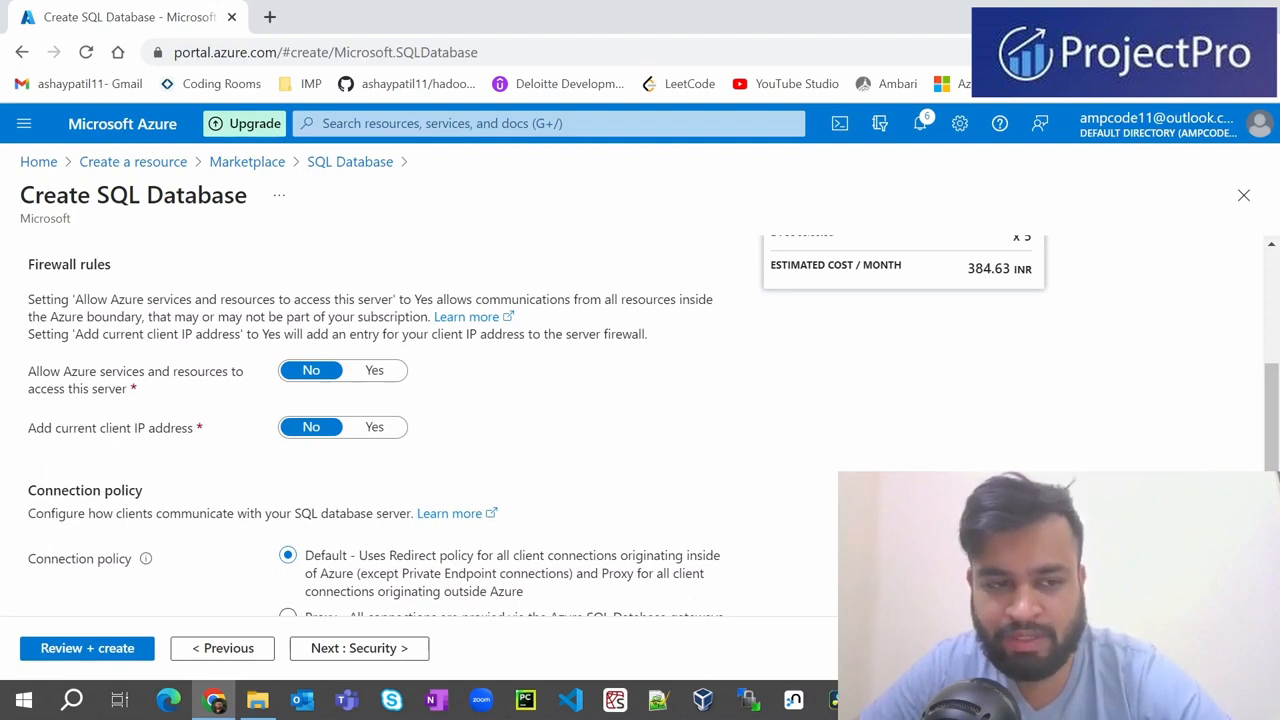
left_click(374, 371)
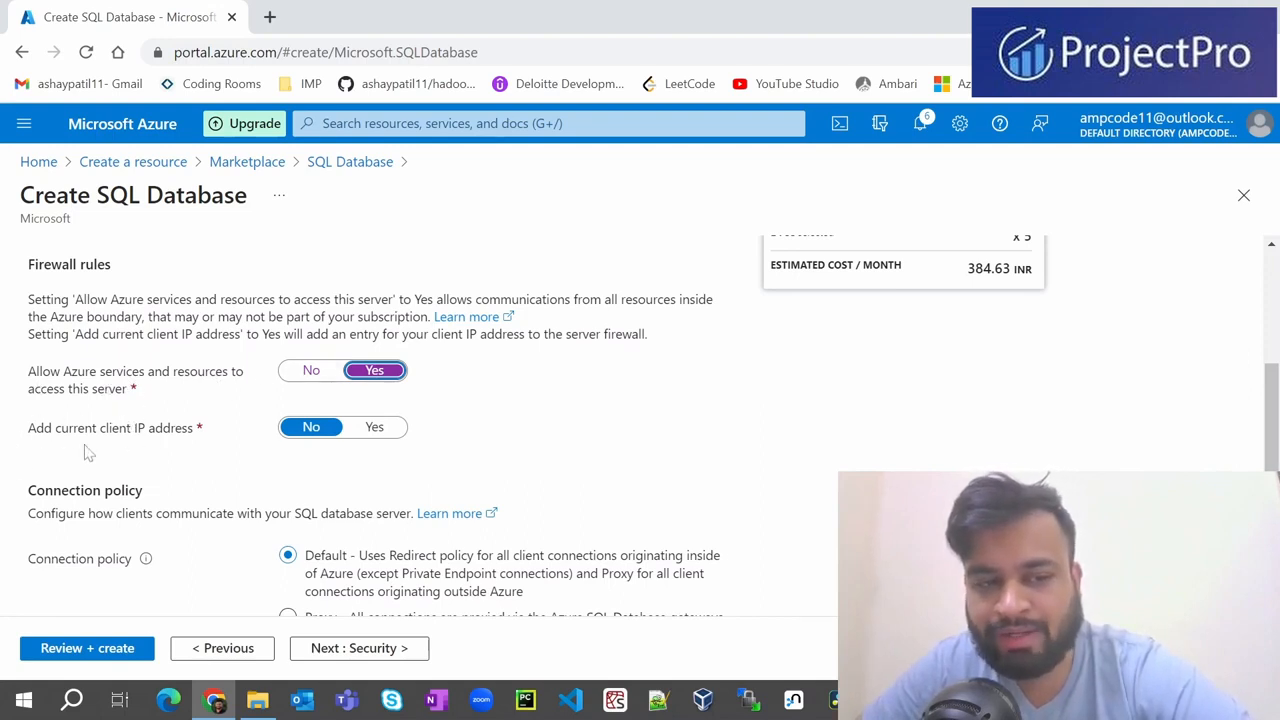
left_click(378, 428)
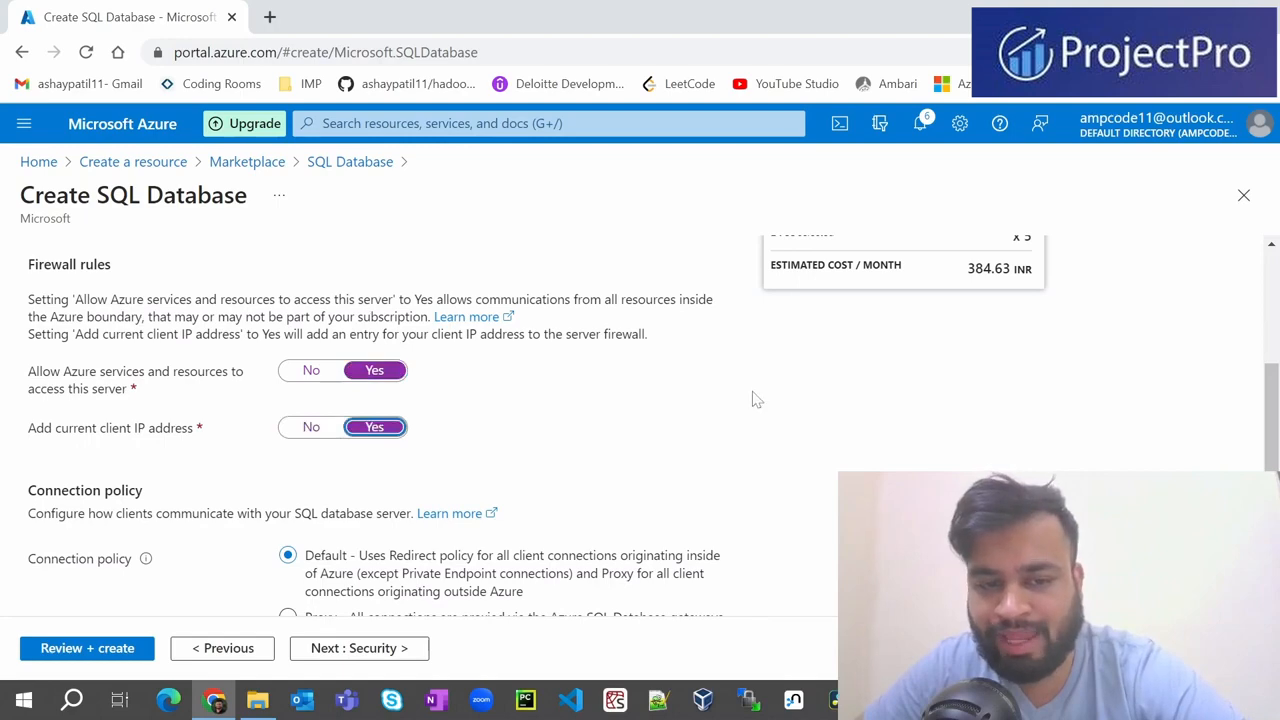
scroll(757, 400, "down", 1)
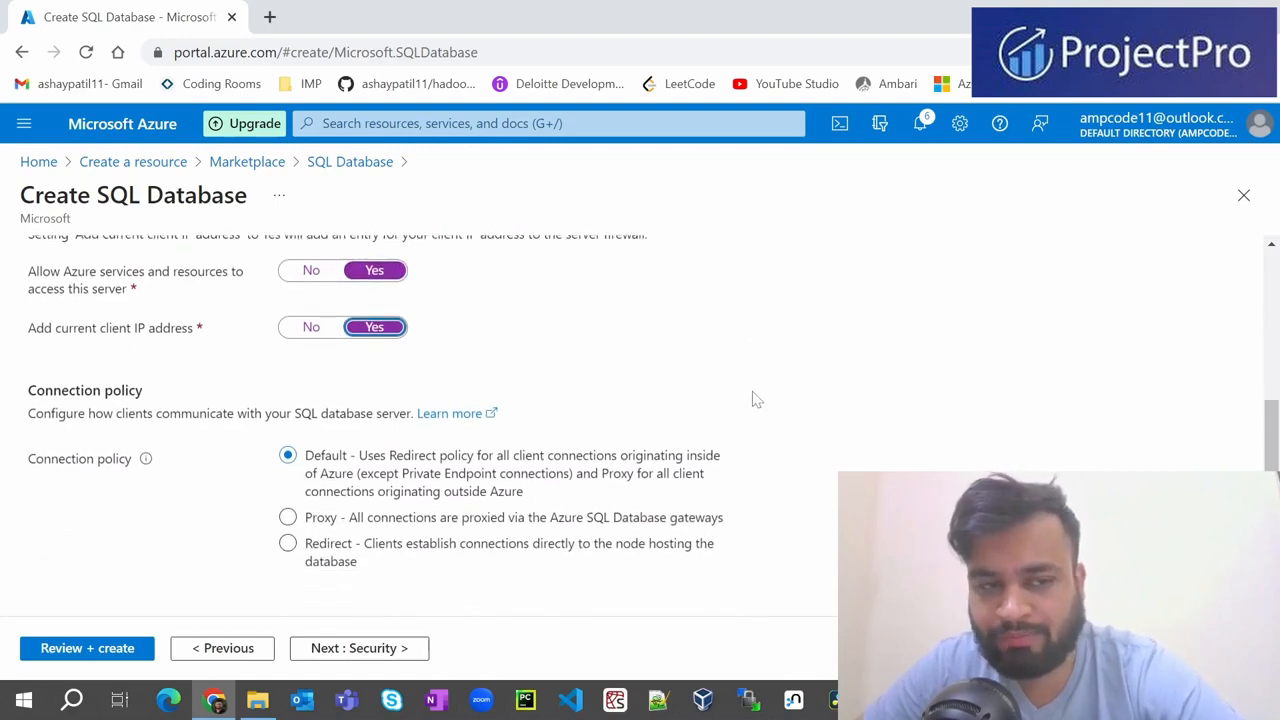
scroll(740, 400, "up", 1)
scroll(580, 405, "down", 1)
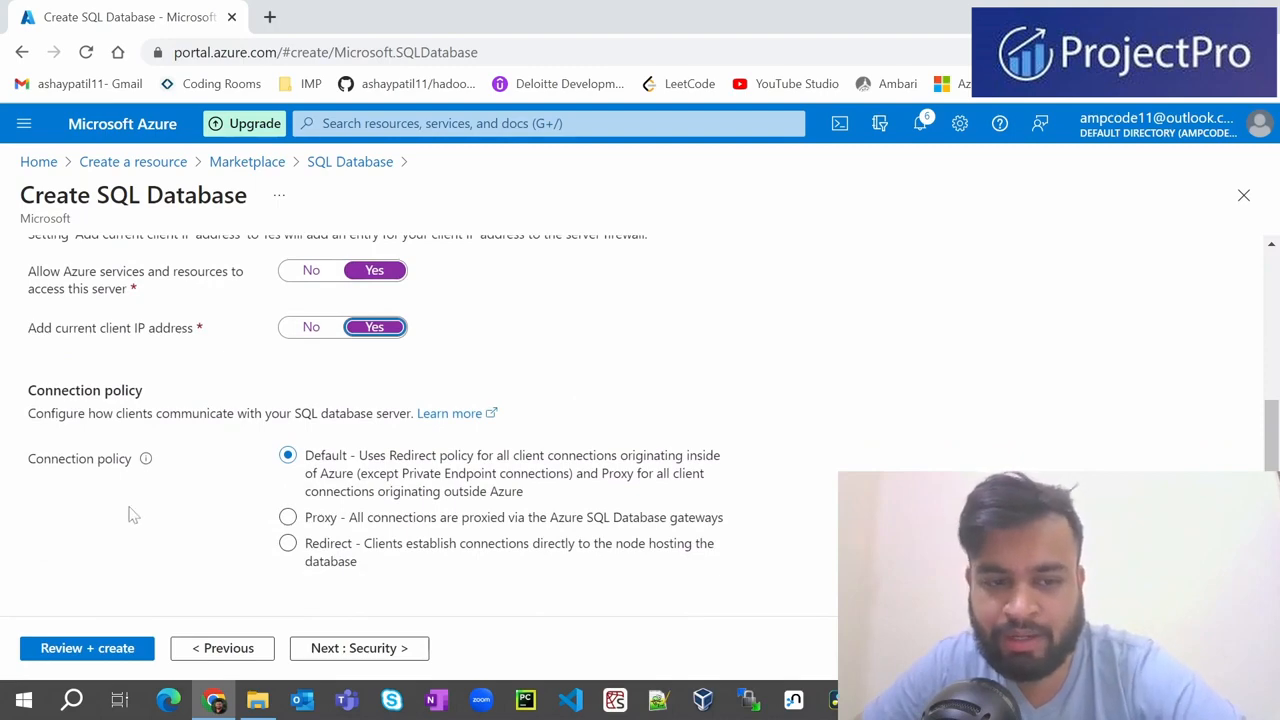
- Keep the default security, additional settings and tags, and create the SQL database
left_click(360, 648)
scroll(268, 465, "down", 3)
scroll(268, 465, "down", 2)
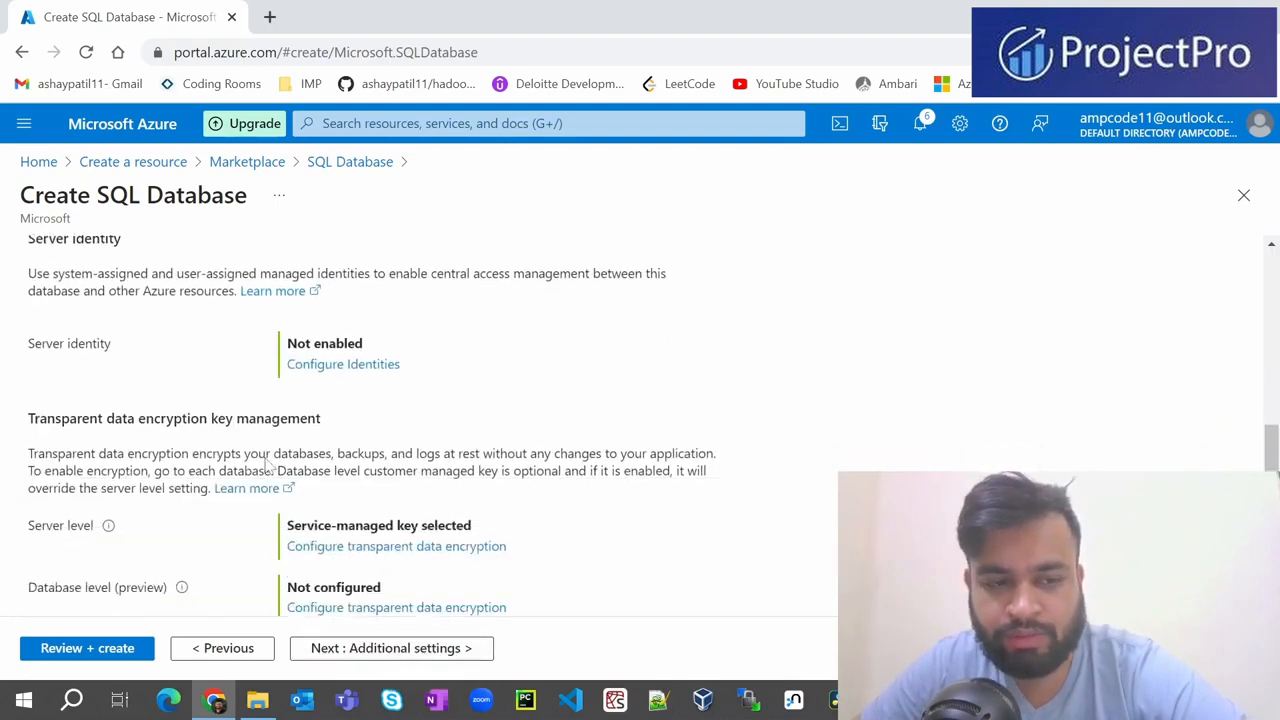
left_click(427, 650)
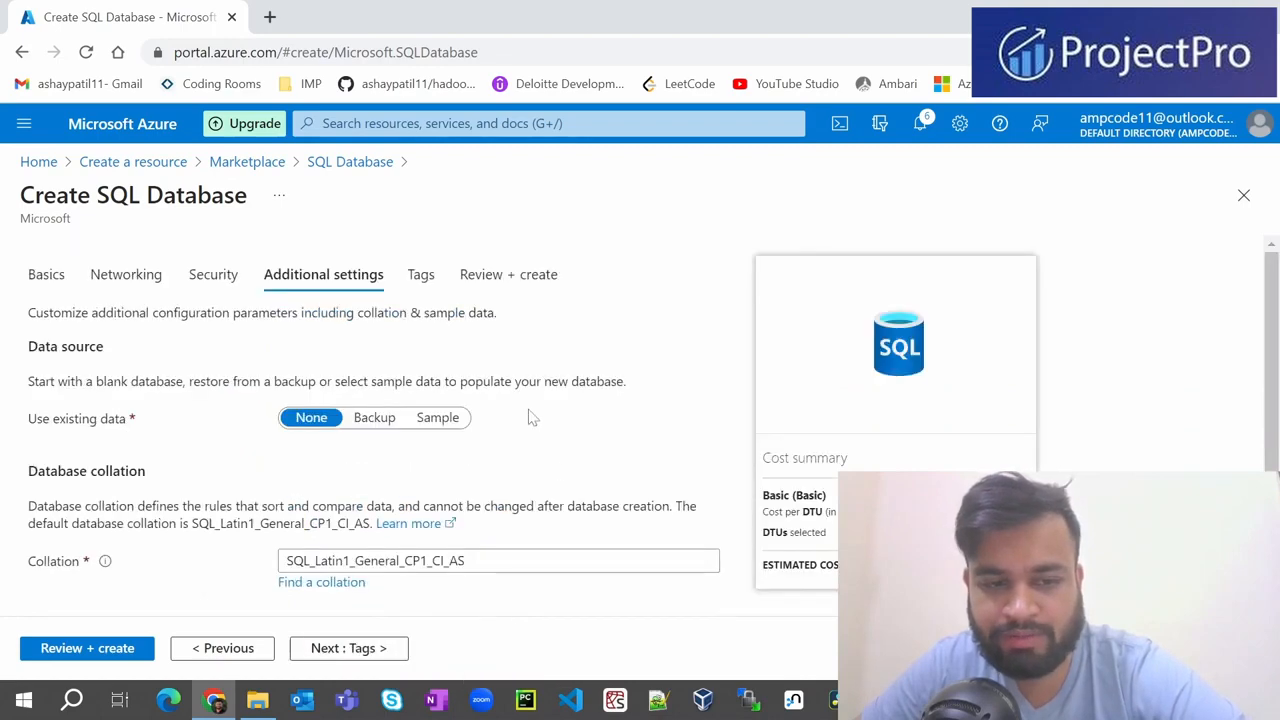
scroll(533, 418, "down", 3)
left_click(383, 647)
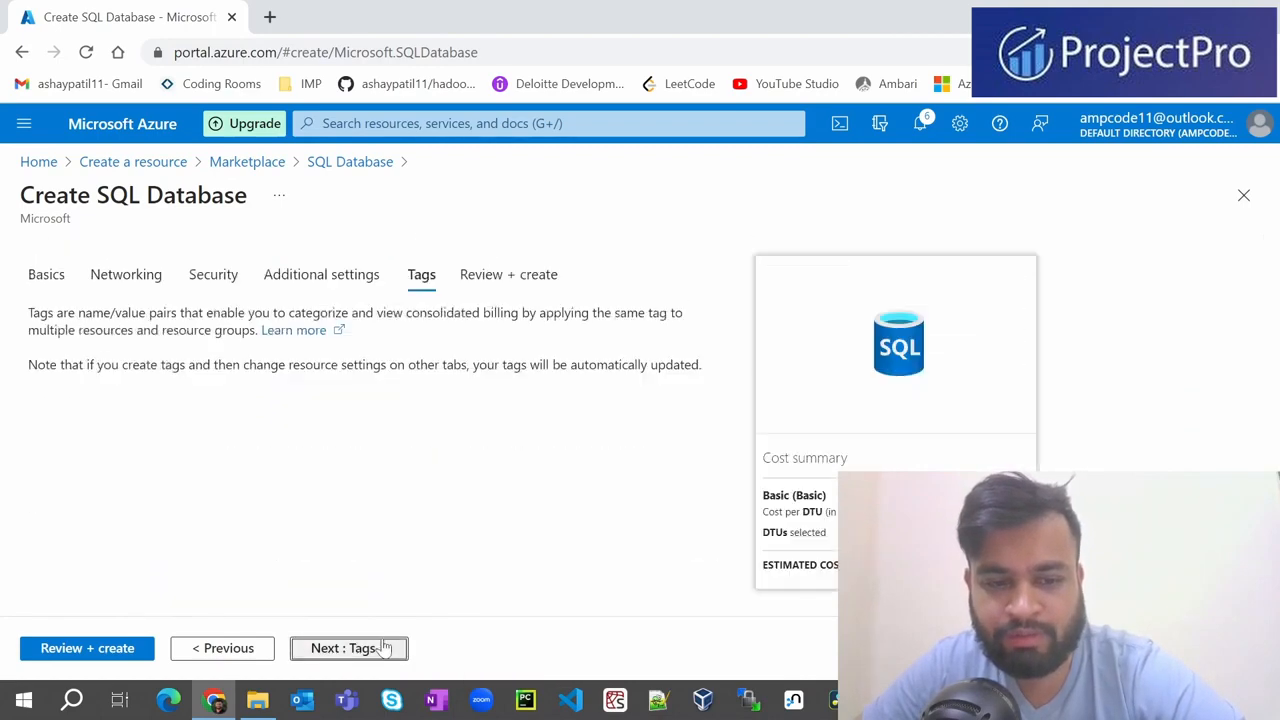
left_click(400, 648)
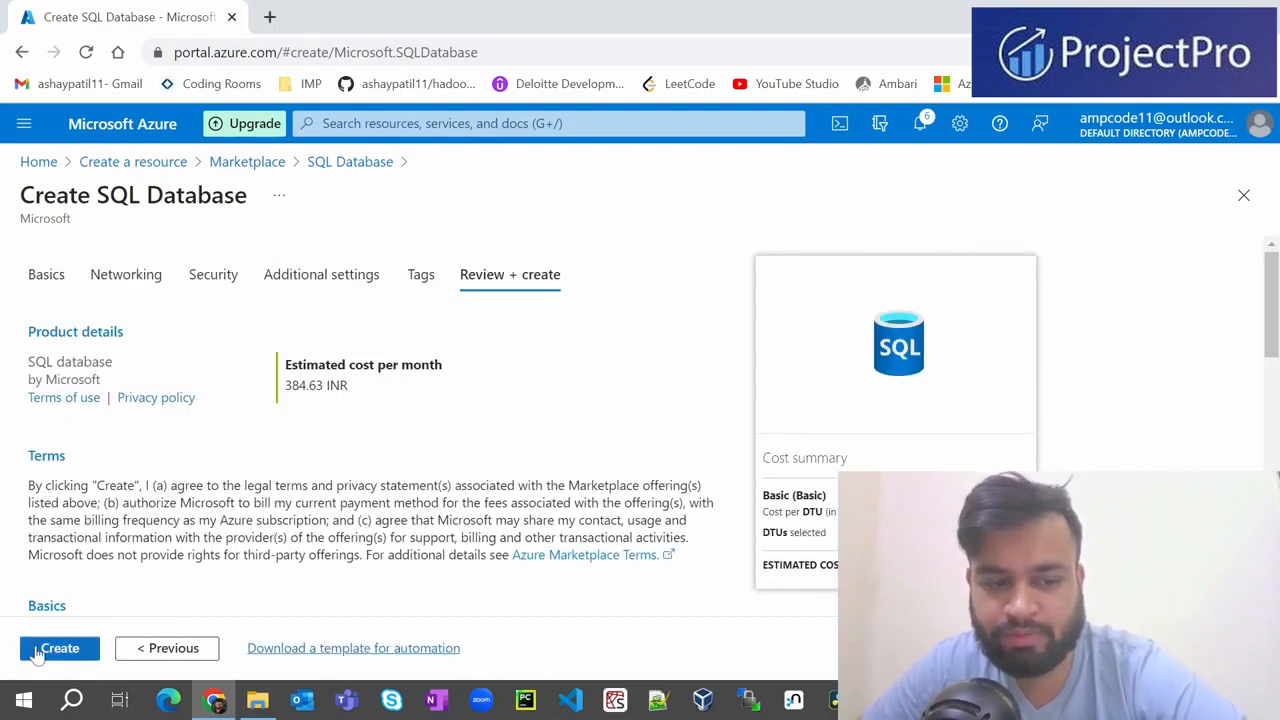
left_click(58, 648)
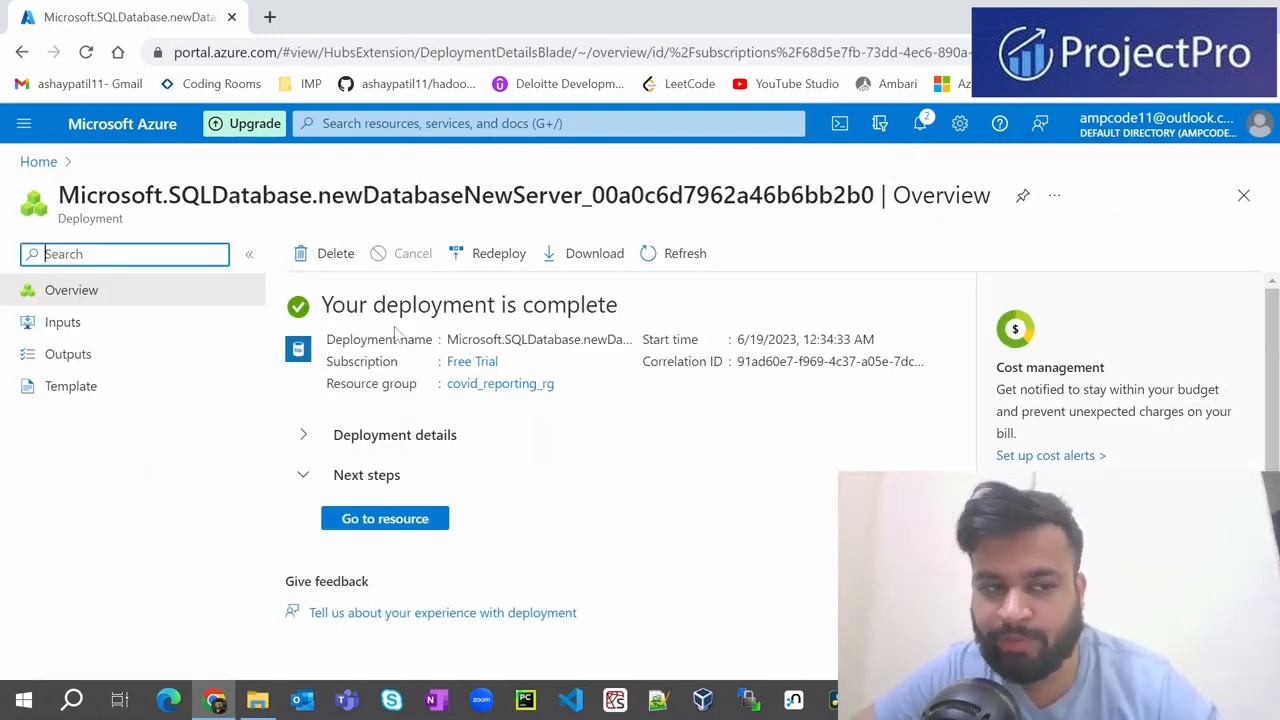
- Open the deployed database and examine its service tier, data size, backup redundancy, utilization and cost summary
left_click(406, 522)
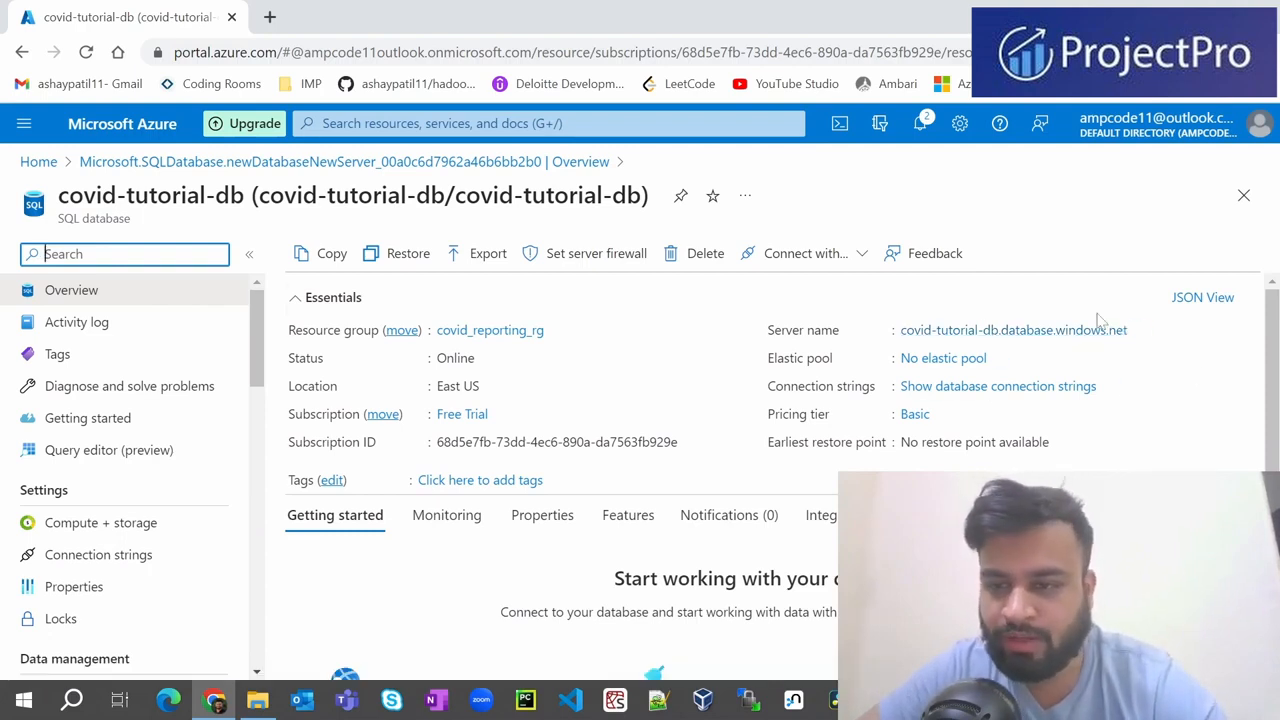
left_click(913, 418)
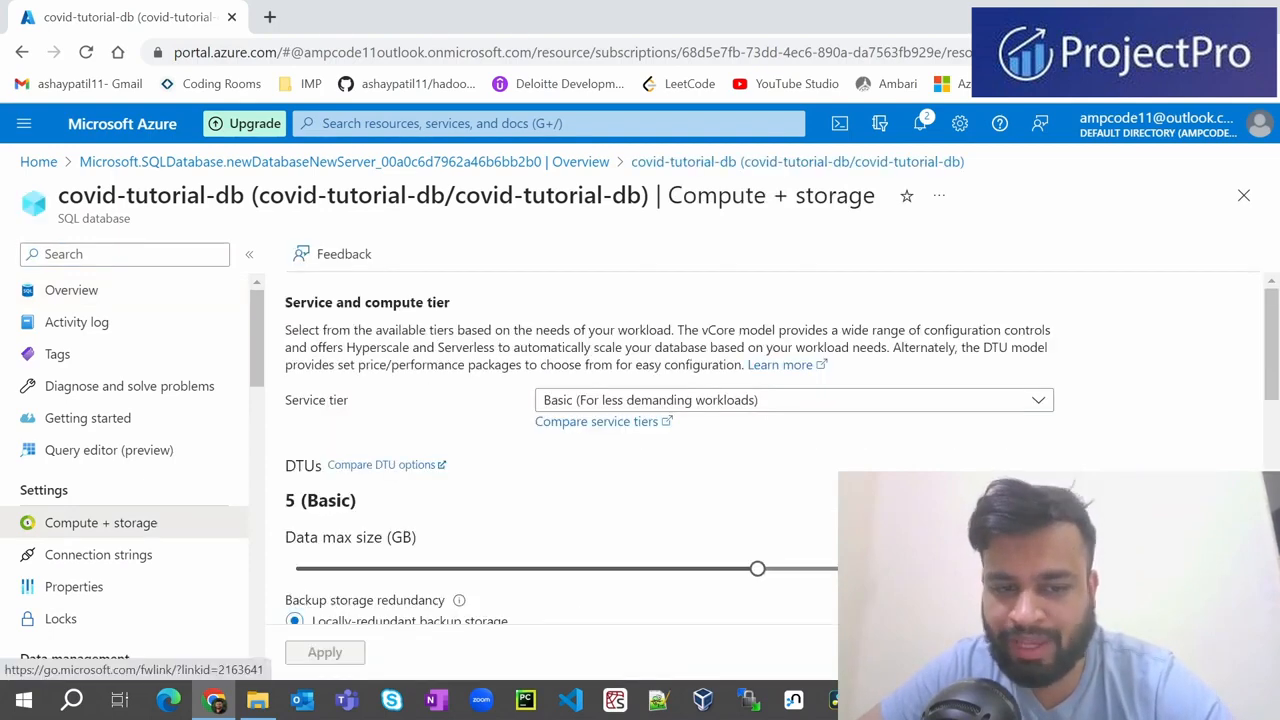
scroll(590, 514, "down", 1)
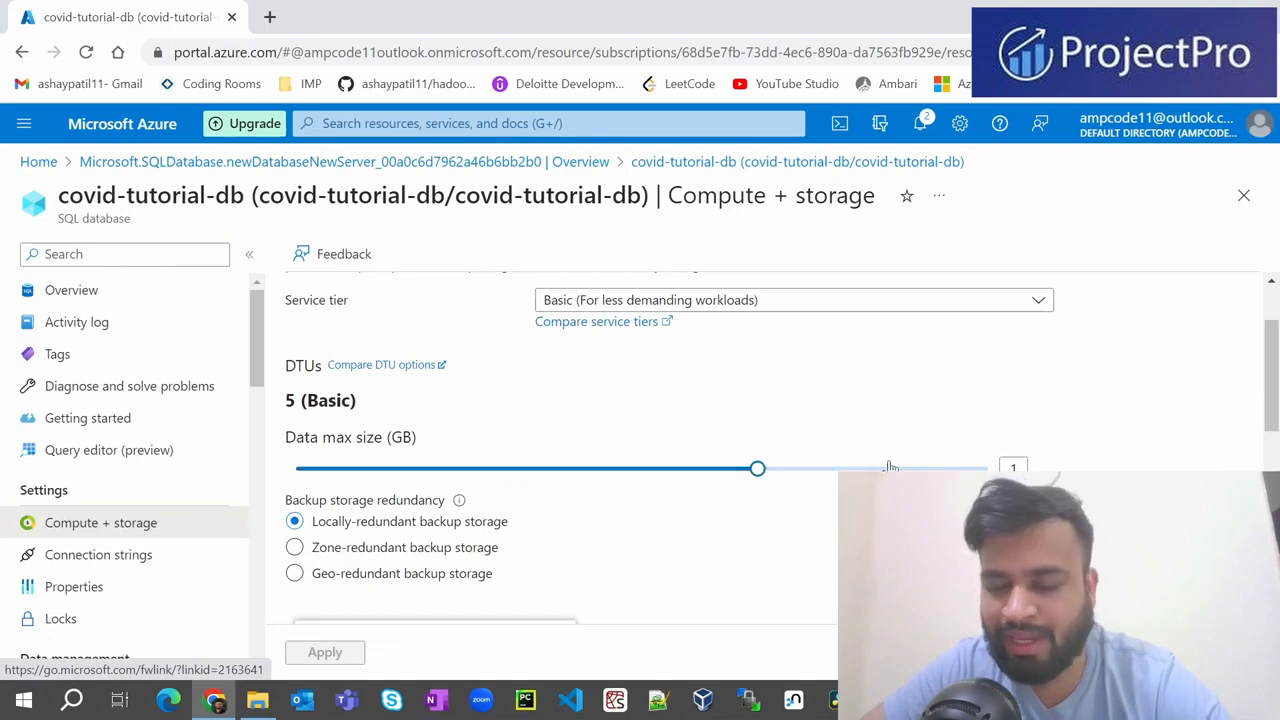
scroll(729, 417, "down", 1)
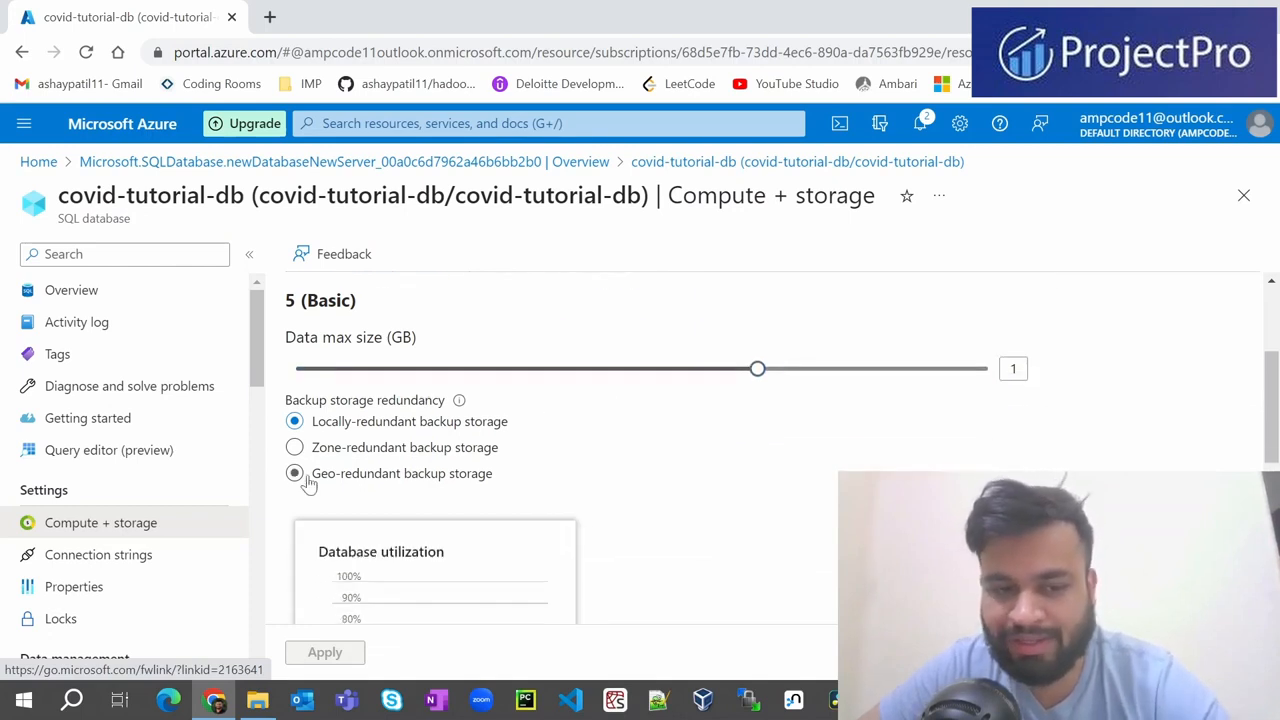
scroll(637, 443, "down", 3)
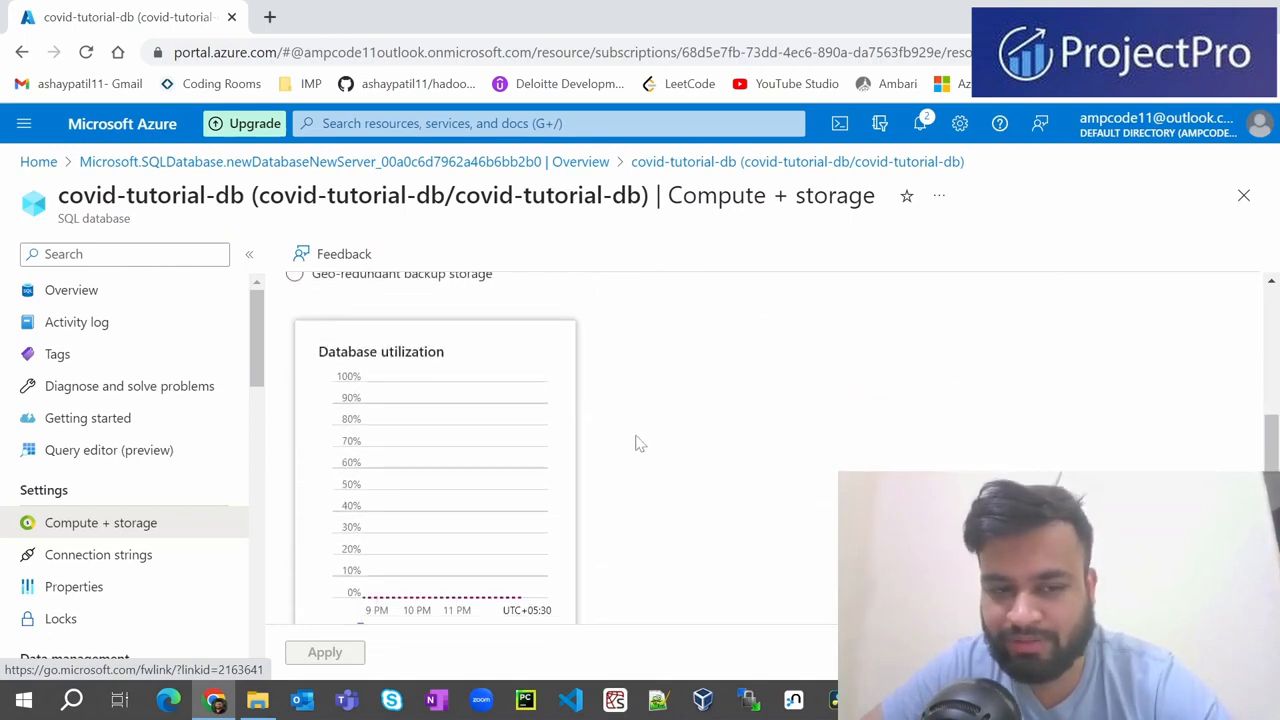
scroll(637, 443, "up", 1)
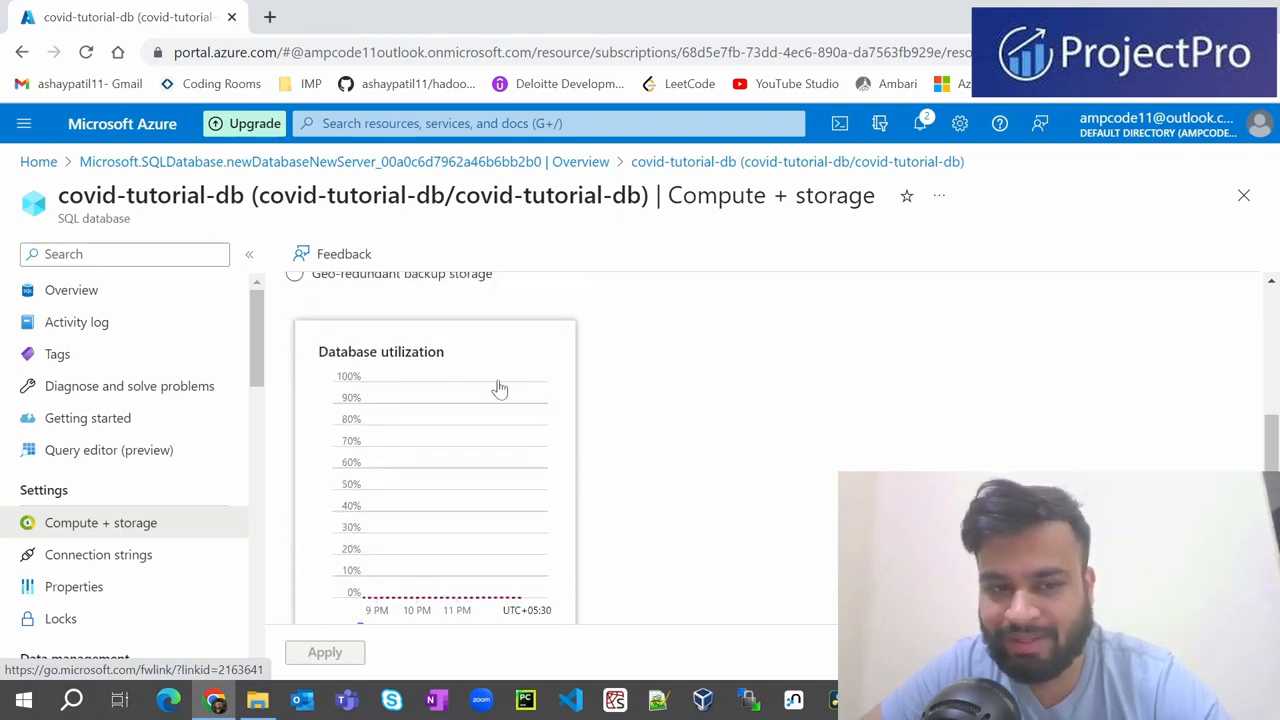
scroll(705, 380, "down", 2)
scroll(705, 380, "down", 1)
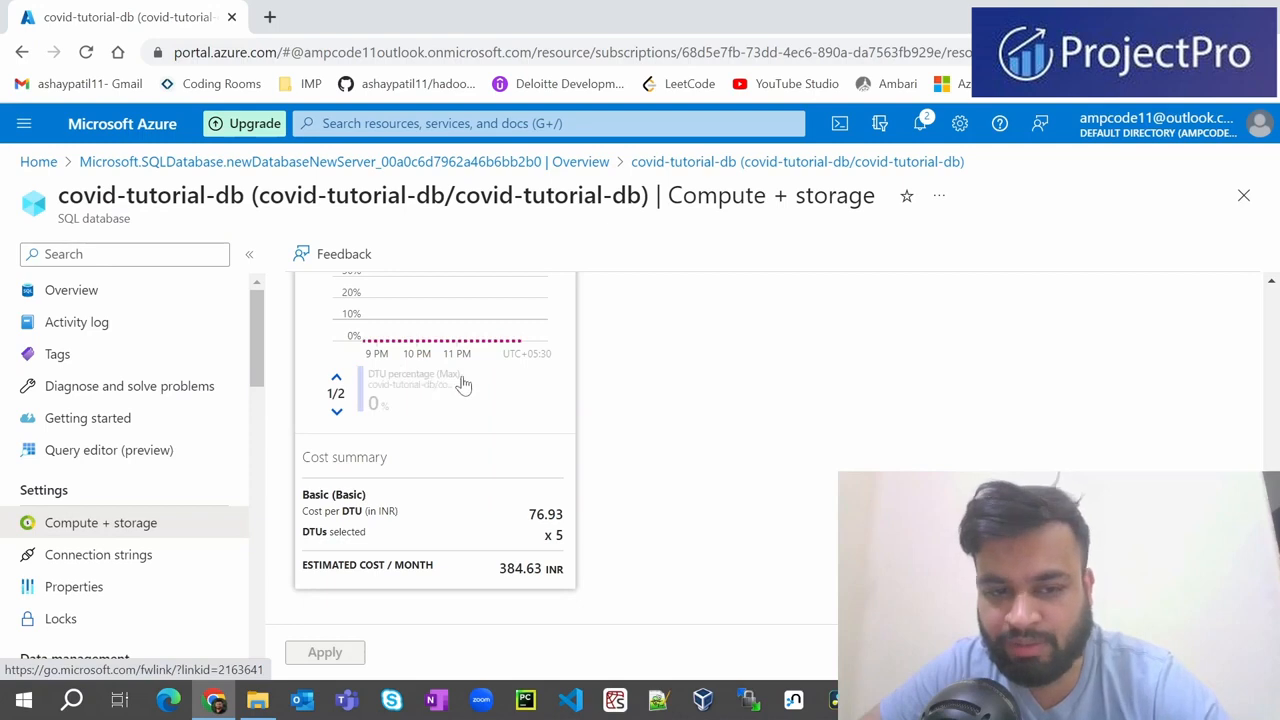
scroll(666, 434, "up", 3)
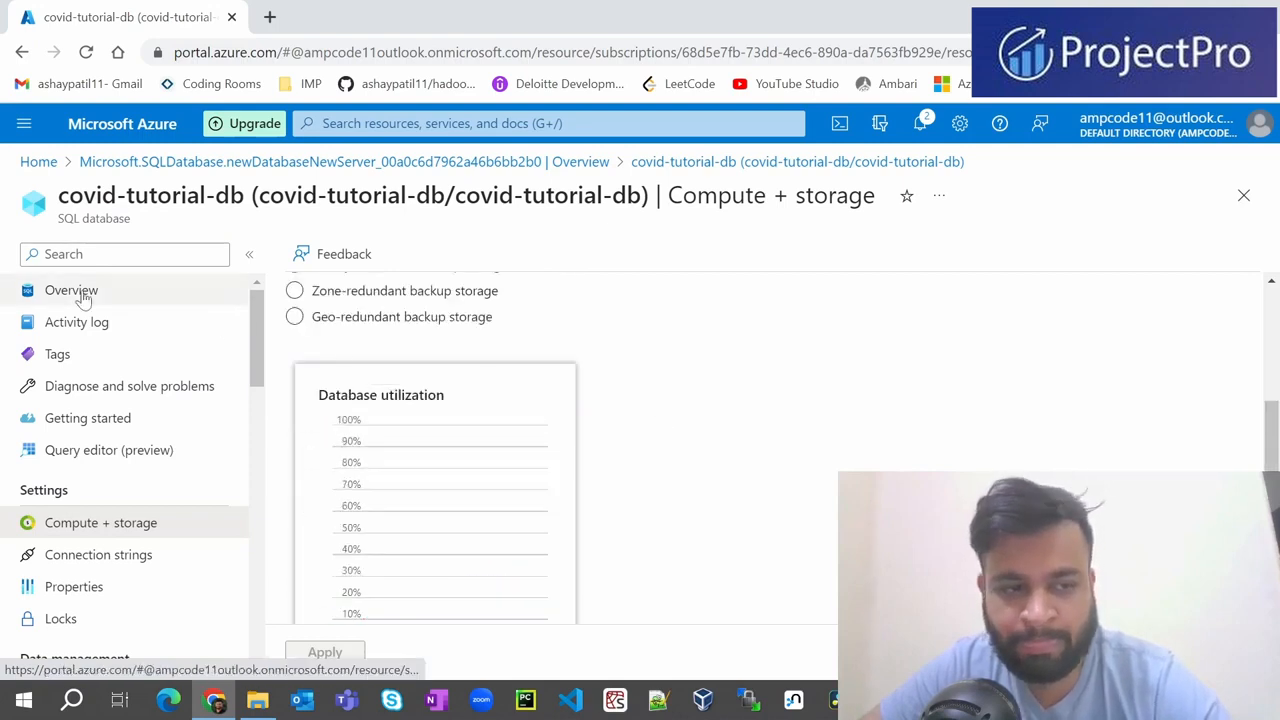
- Log in to the database's query editor with SQL server authentication, entering the server admin password
left_click(100, 450)
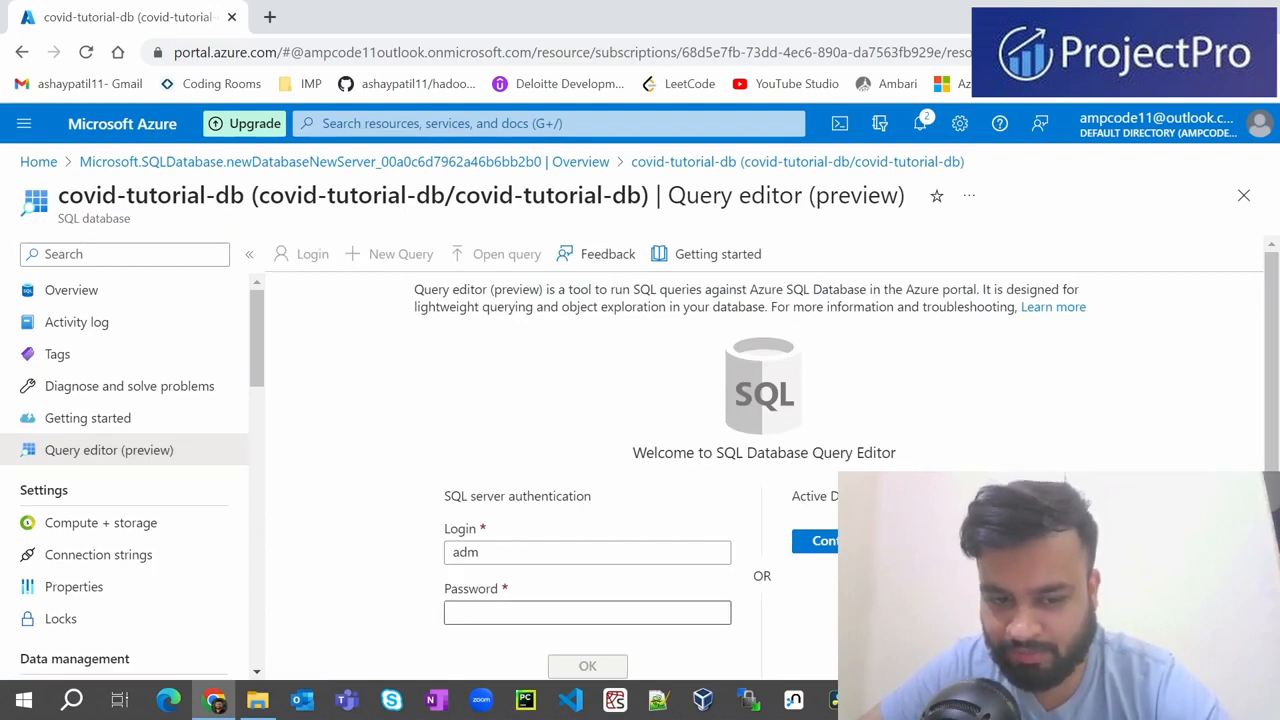
left_click(588, 613)
type("•••••••••••")
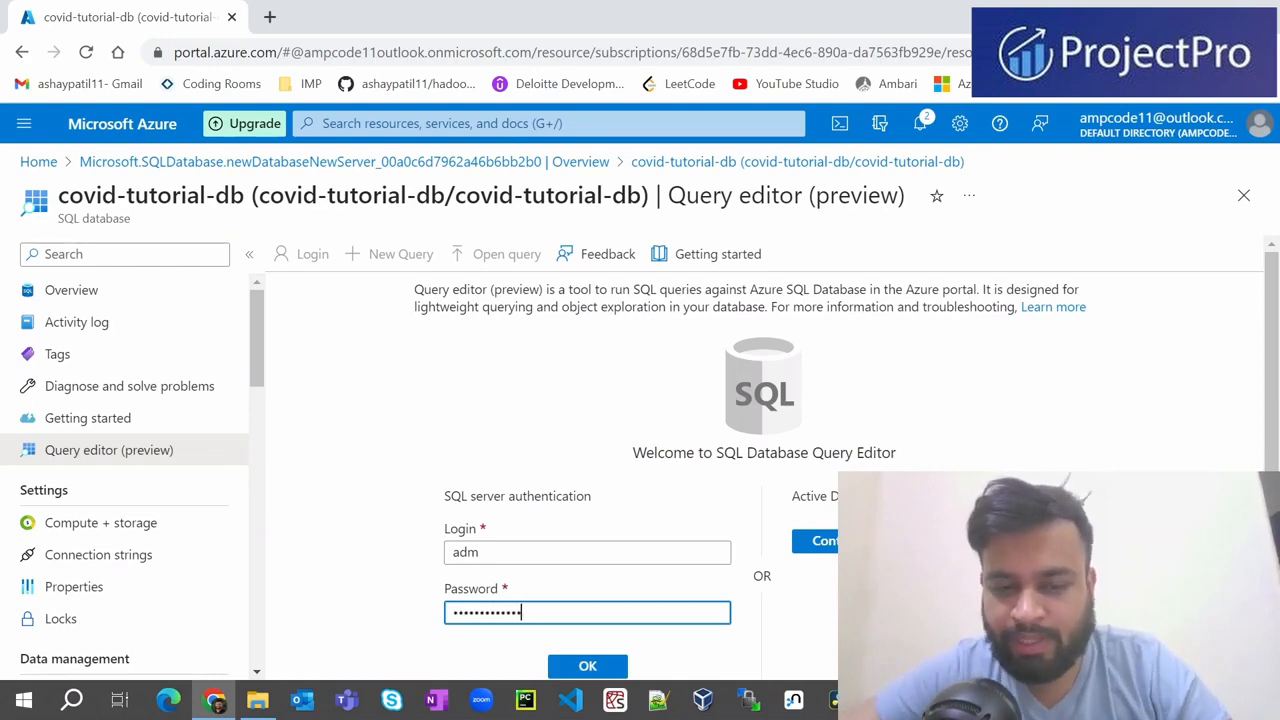
key("Return")
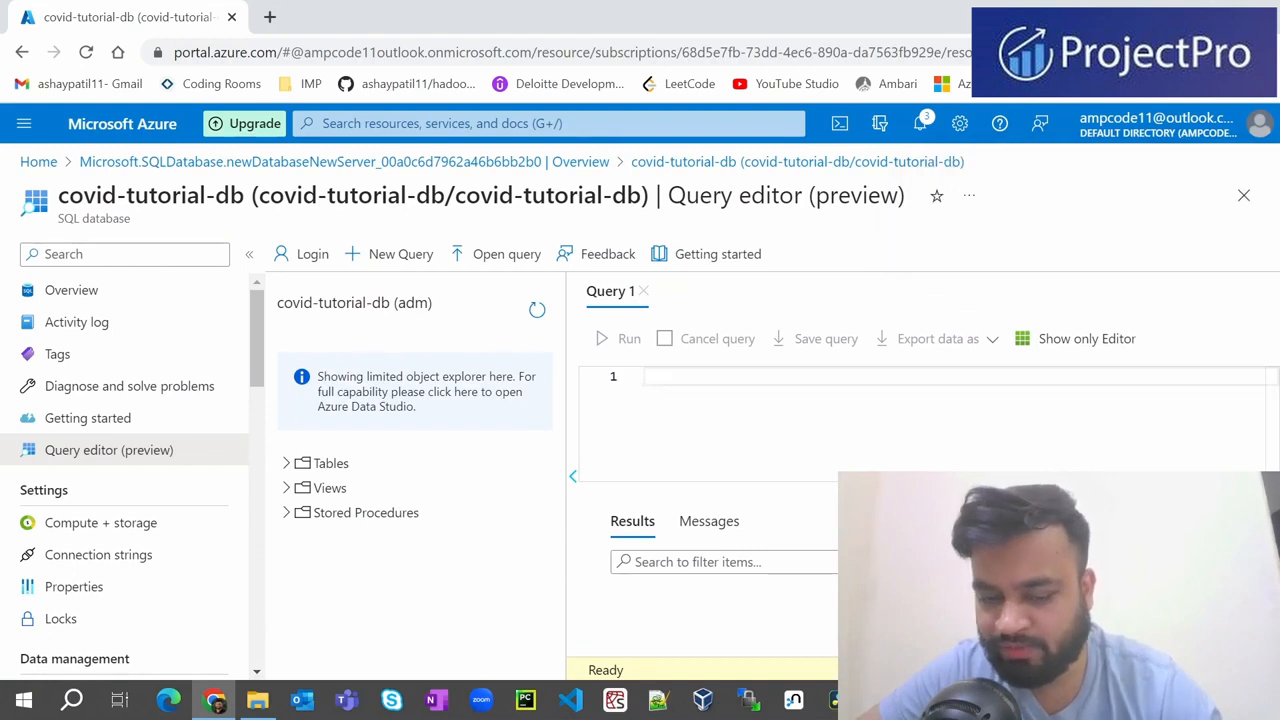
- Run the query "select * from sys.all_objects;" on the database and look through the returned rows
type("sele")
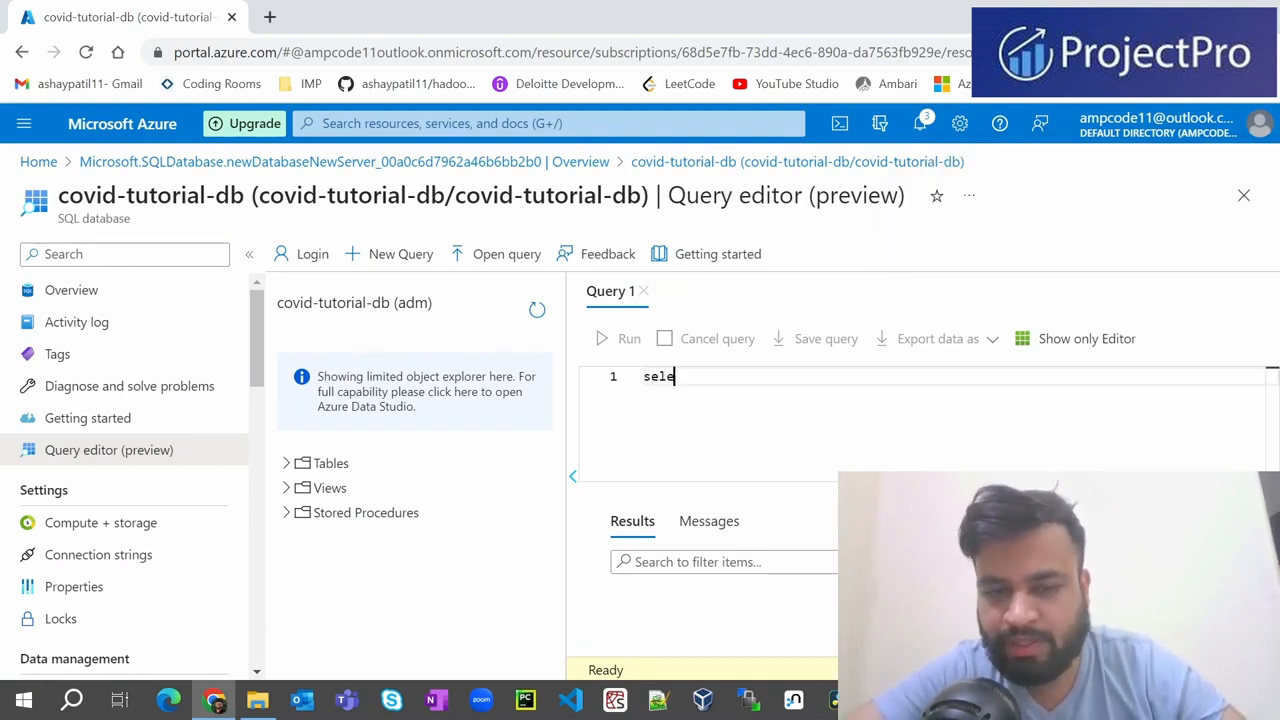
type("ct * from ")
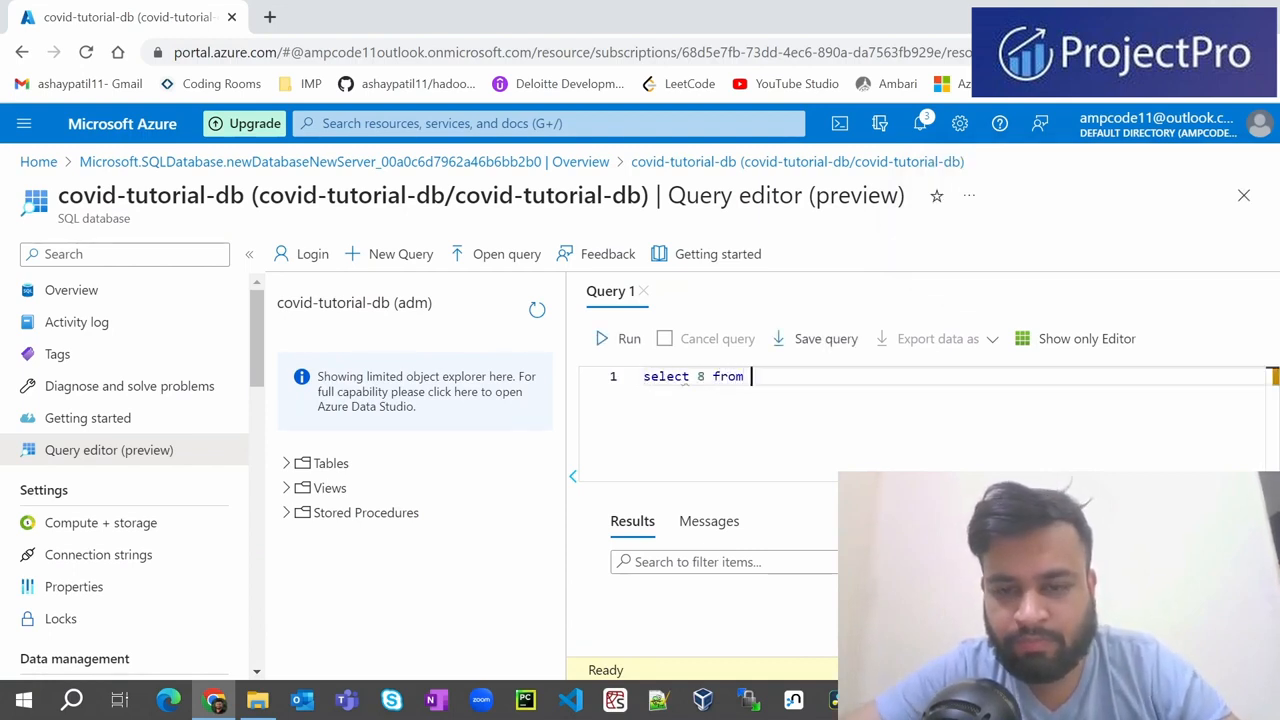
type("sys.all")
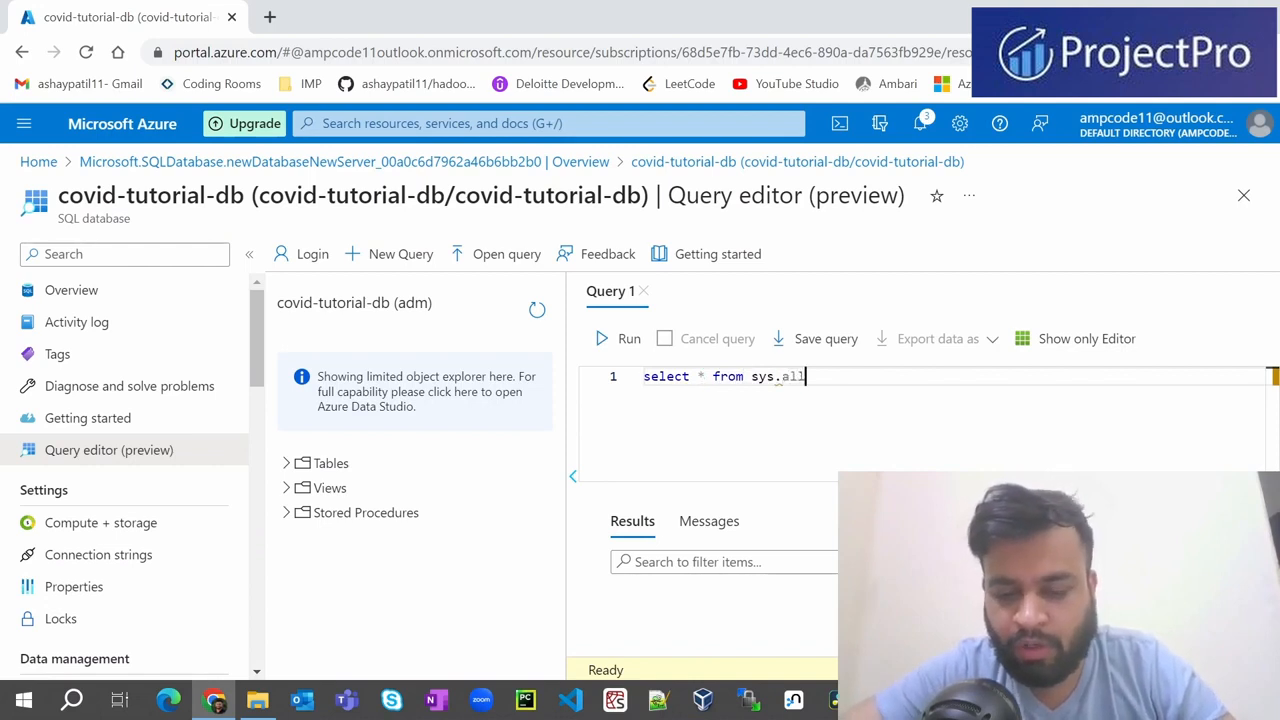
type("_object")
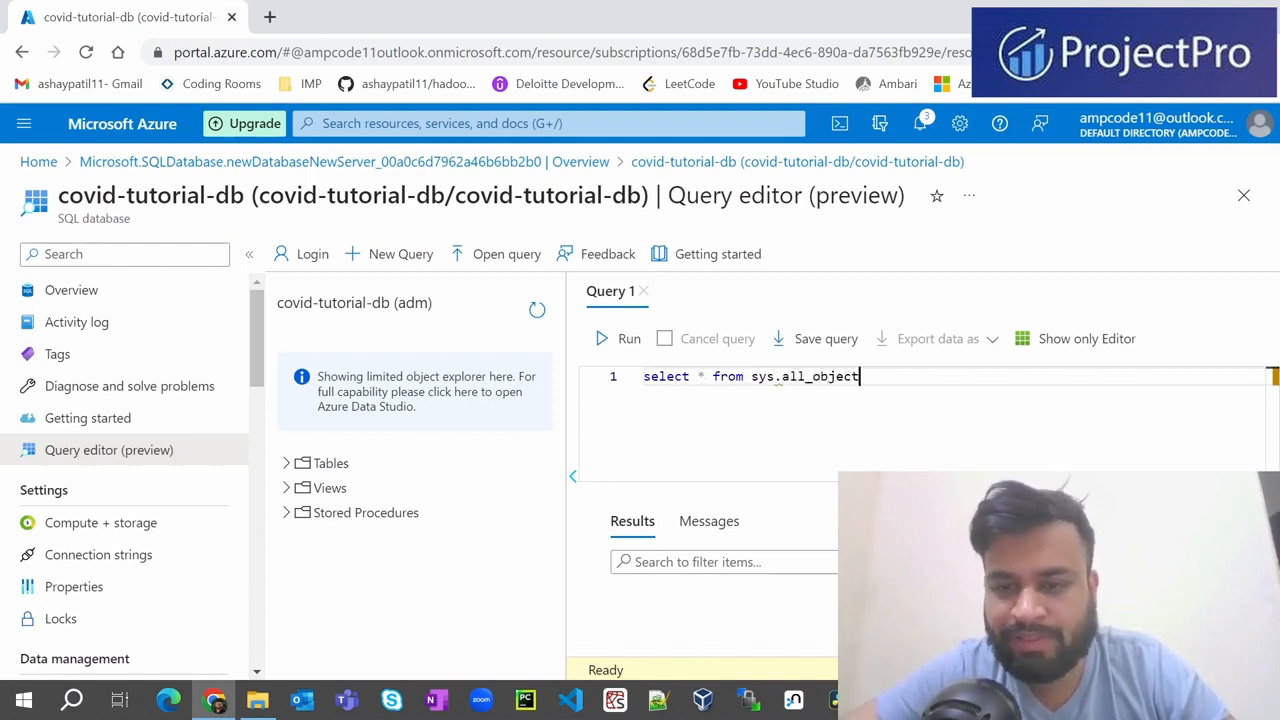
type("s")
left_click(603, 338)
type(";")
left_click(603, 338)
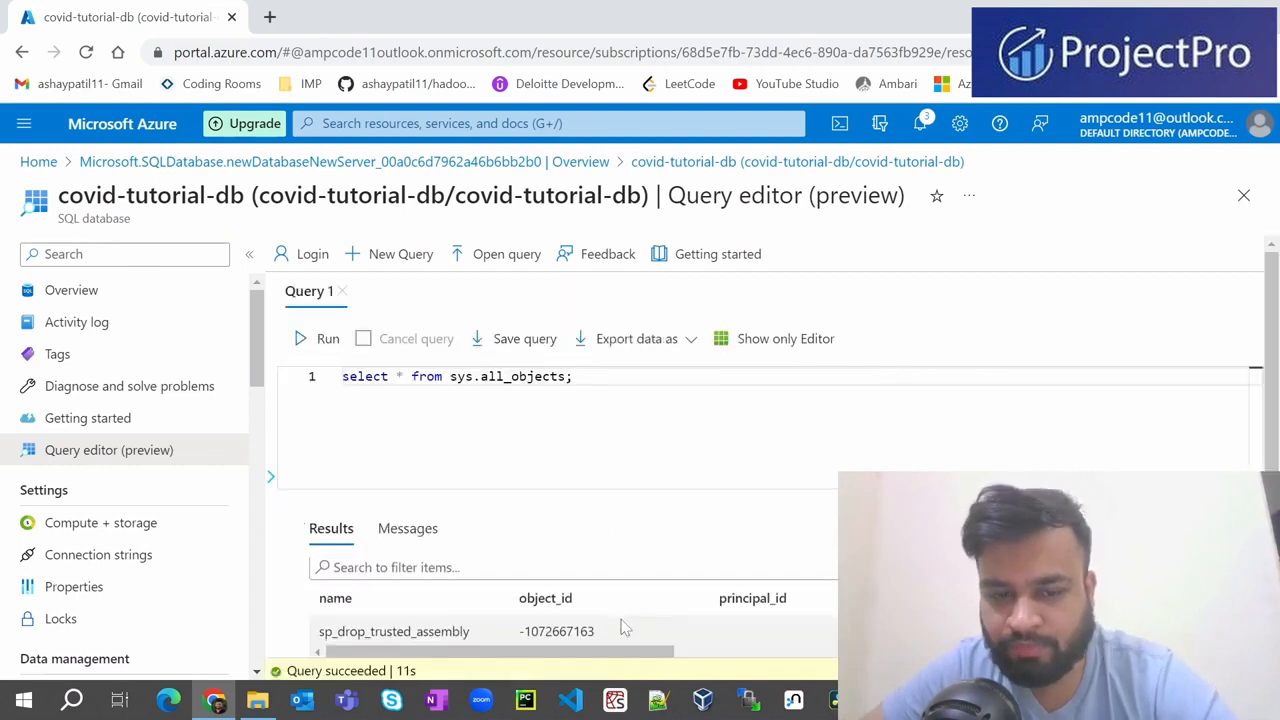
scroll(620, 627, "down", 10)
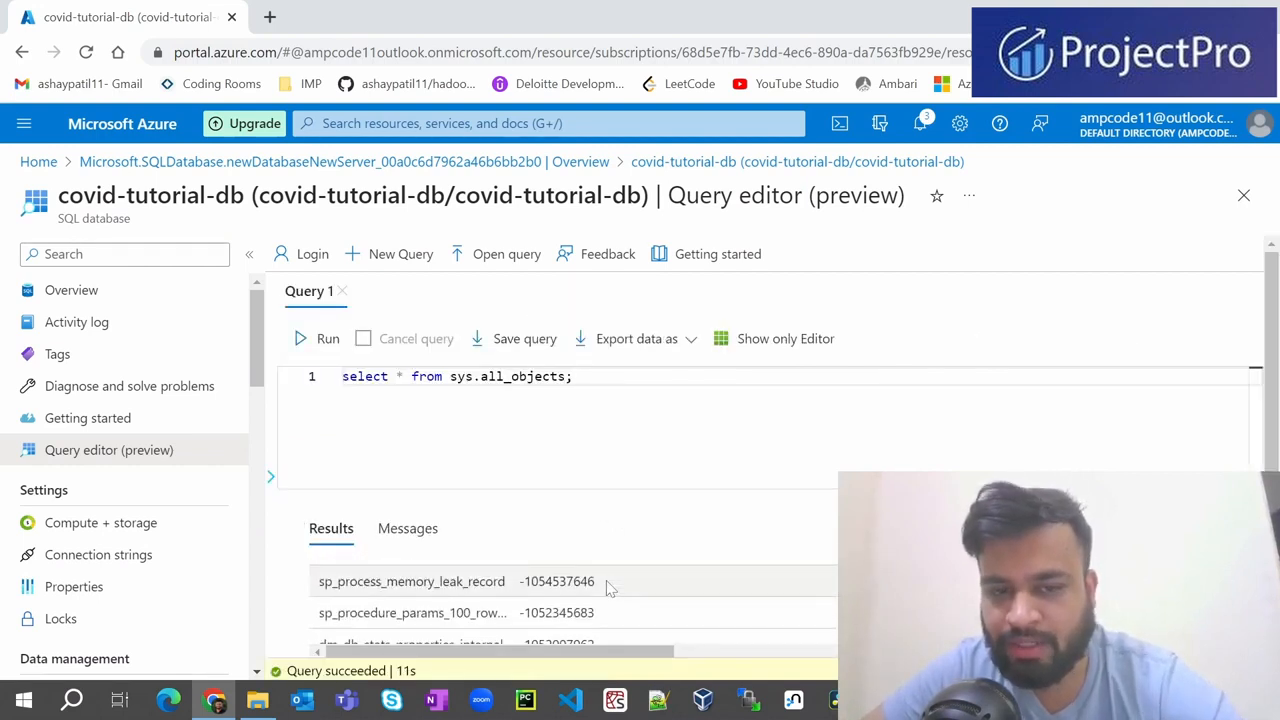
scroll(607, 588, "down", 5)
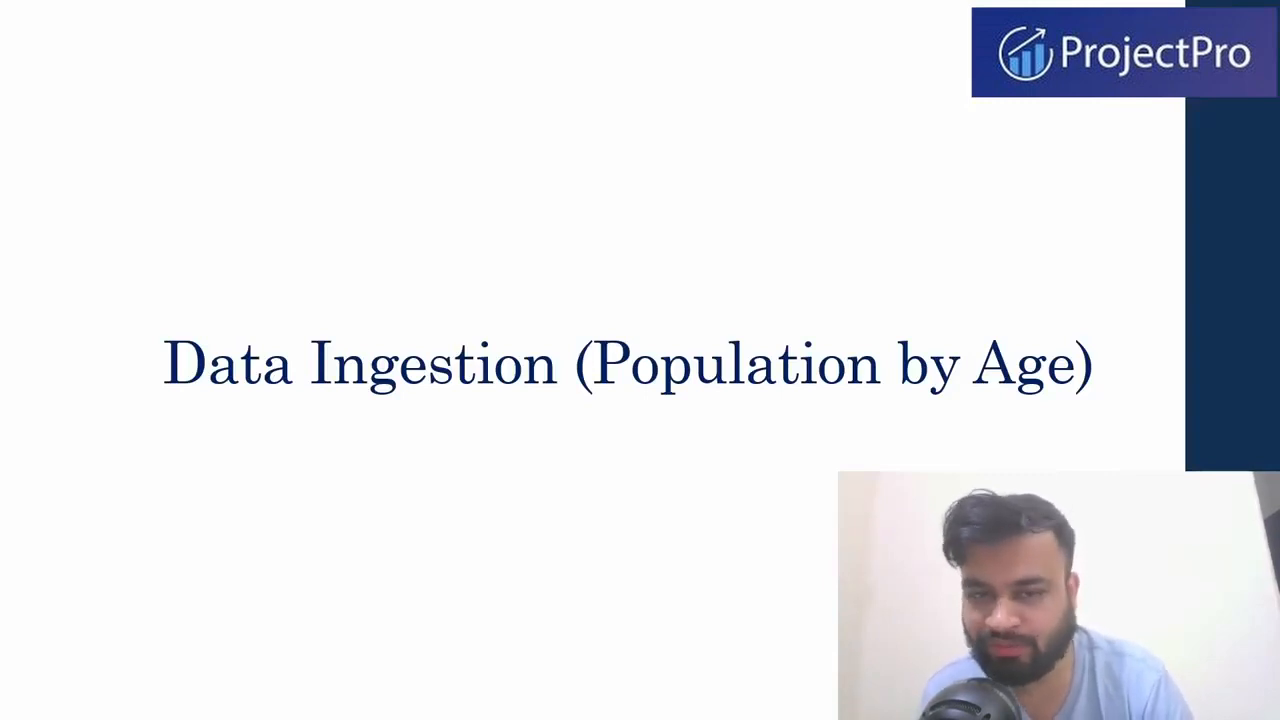
key("Right")
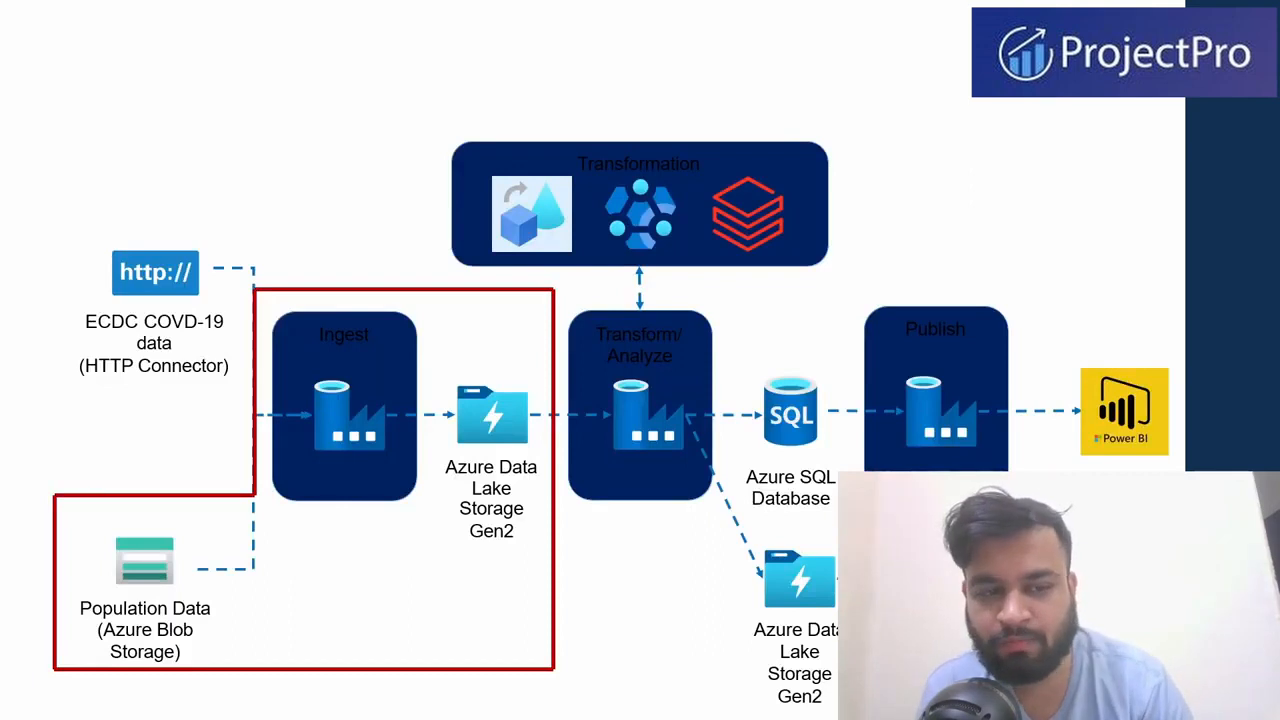
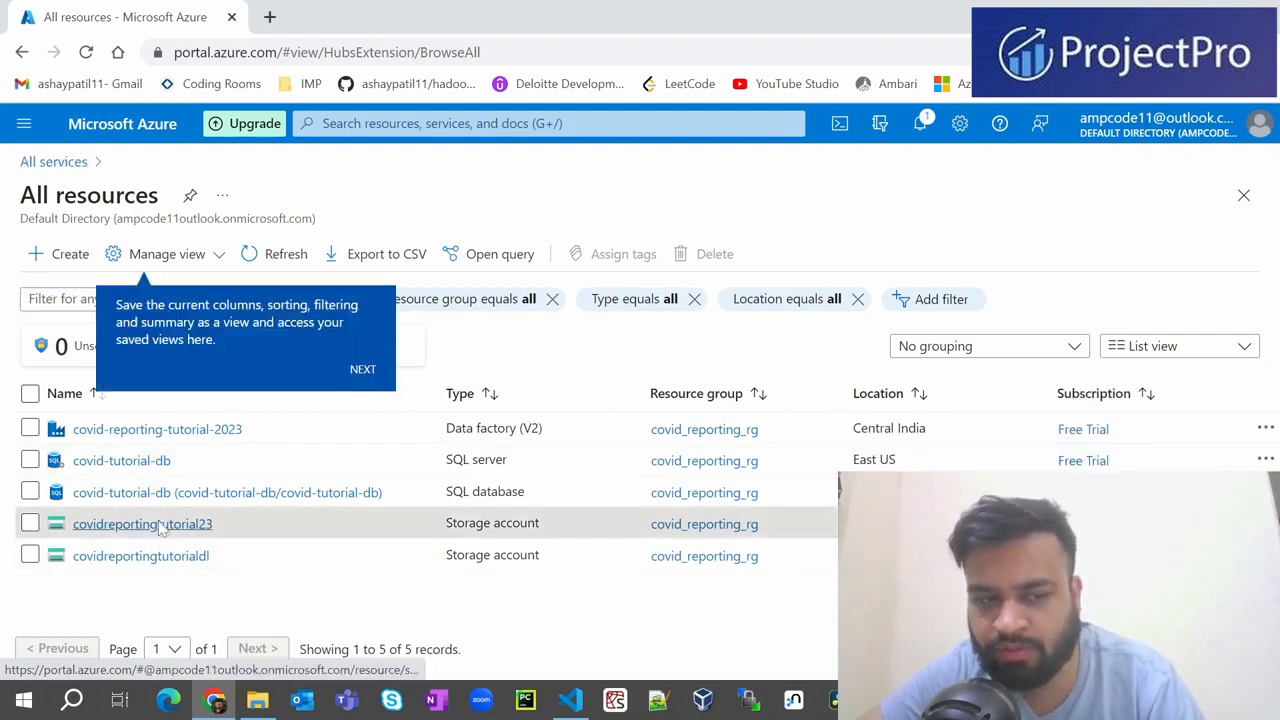
- Create a private blob container named population in the covidreportingtutorial23 storage account
left_click(140, 525)
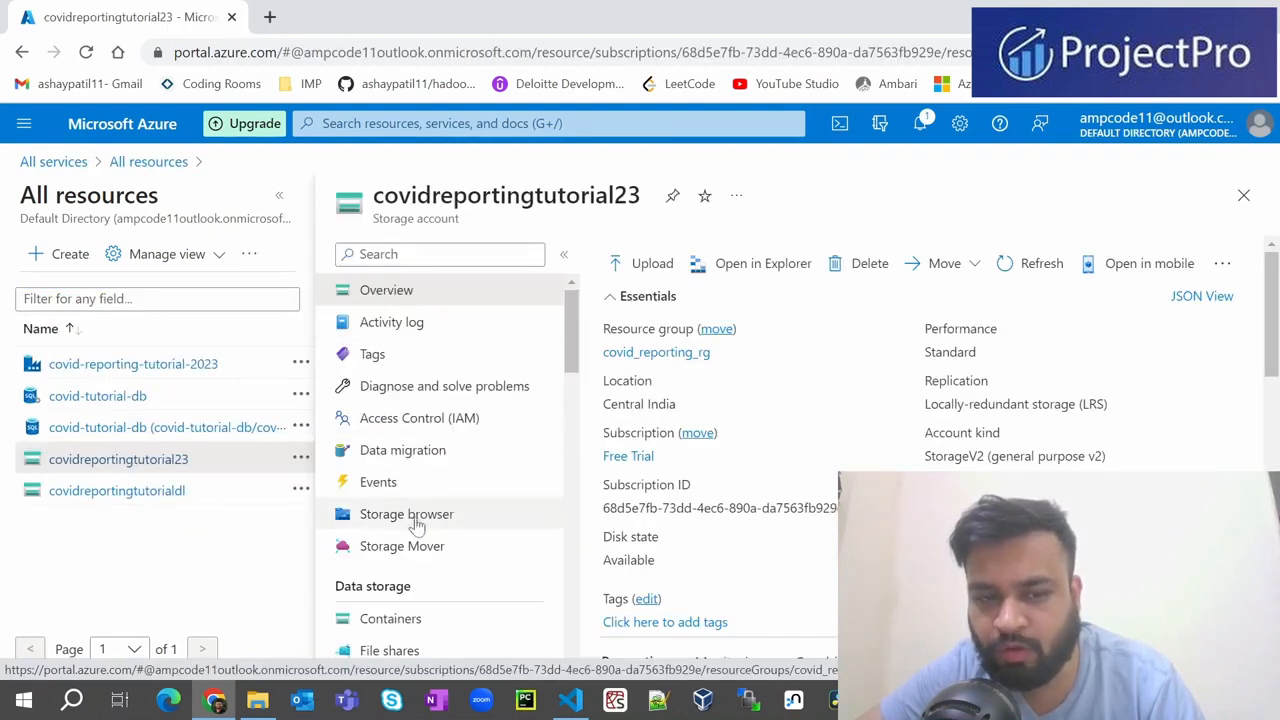
left_click(408, 516)
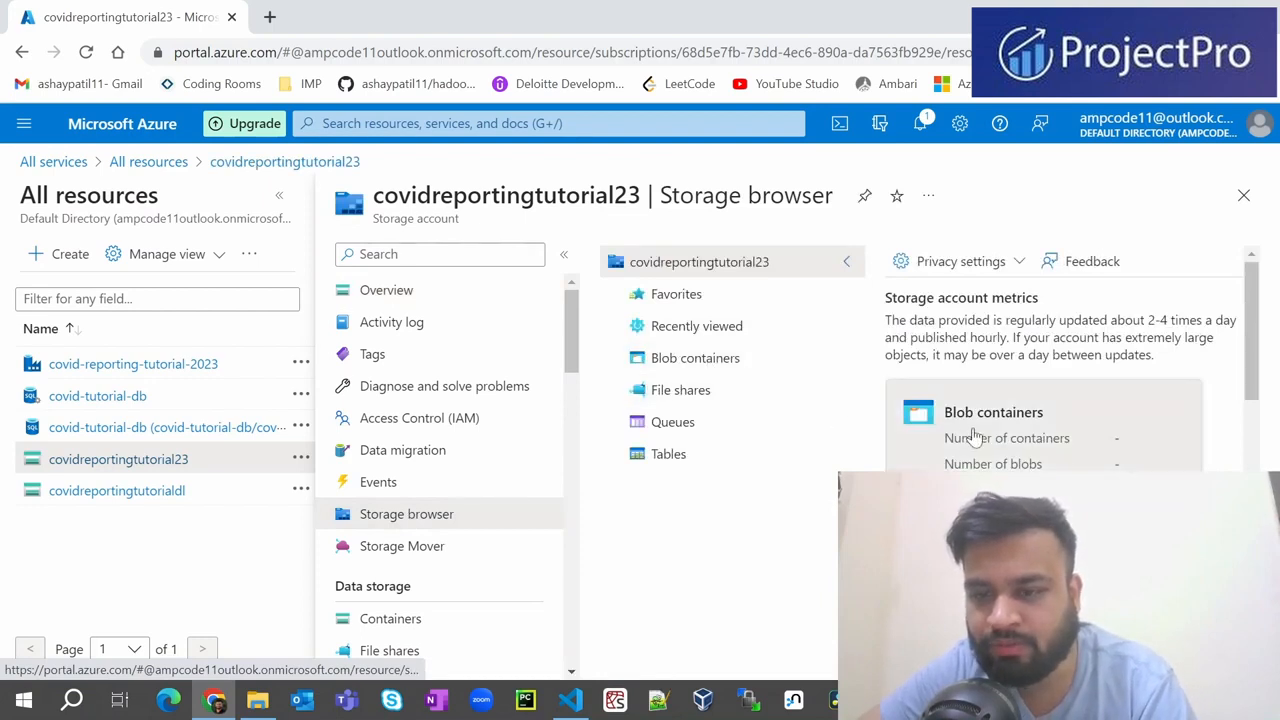
left_click(712, 368)
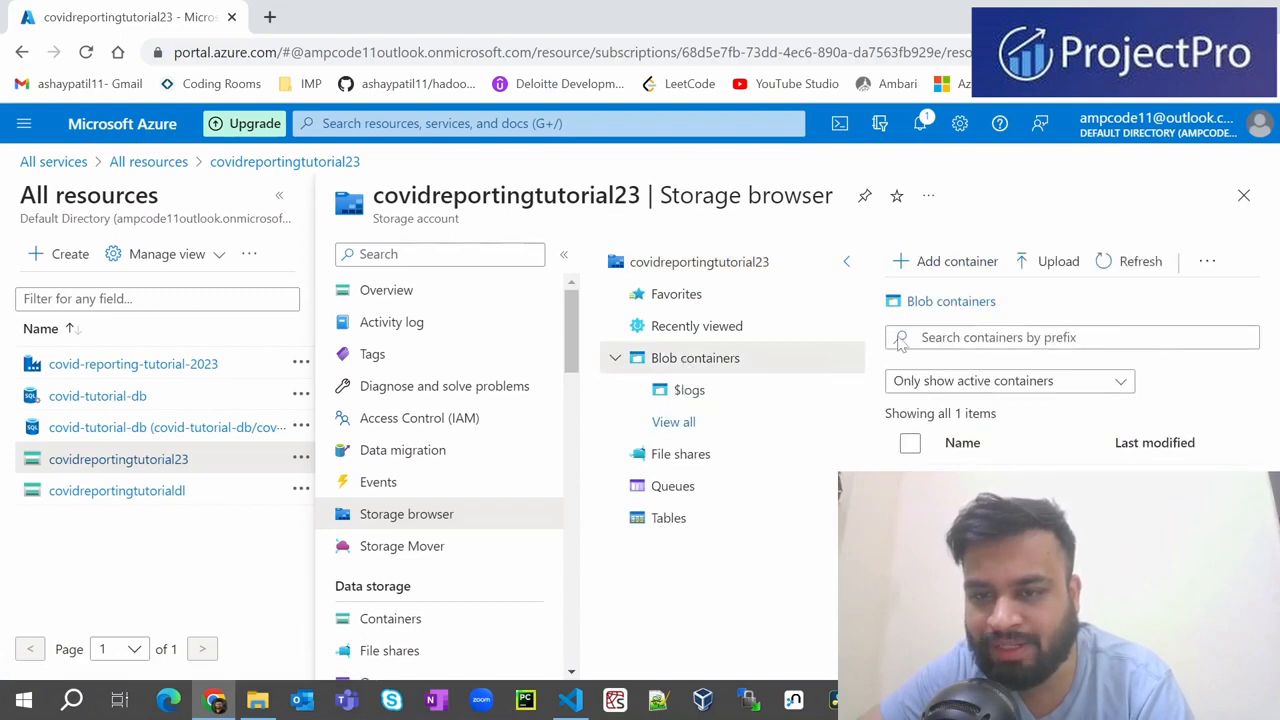
left_click(950, 270)
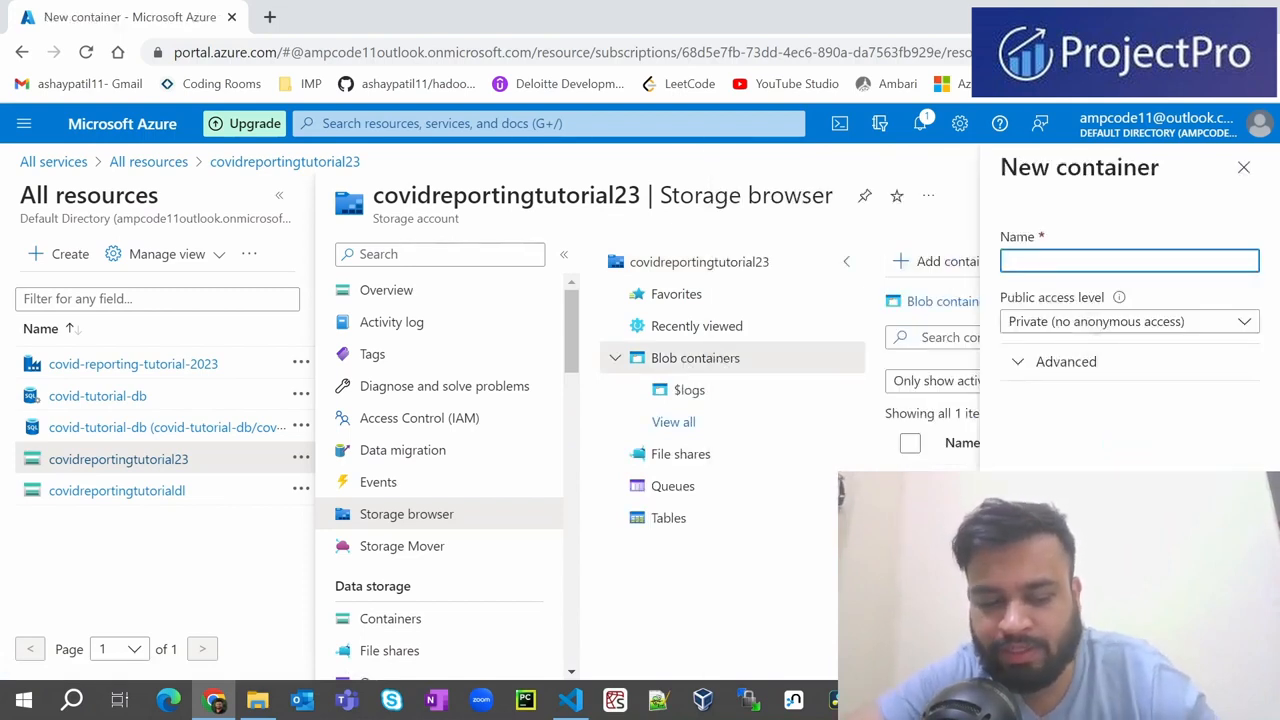
type("population")
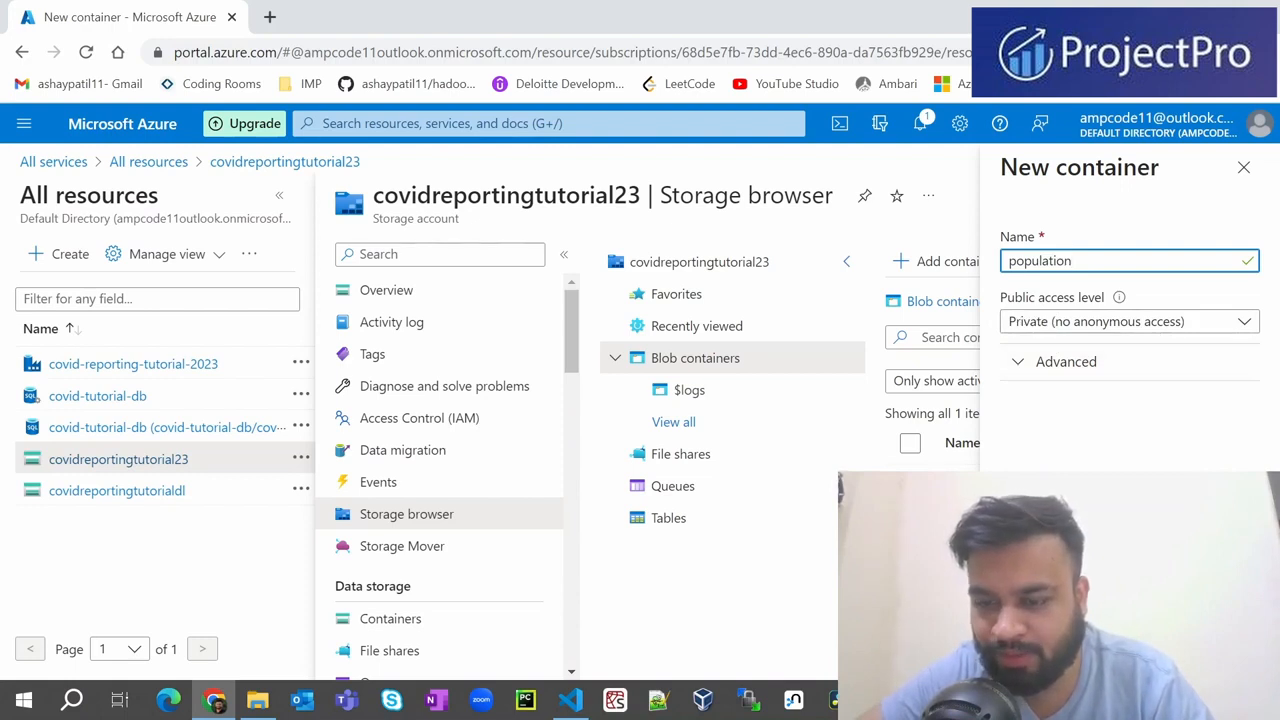
key("Return")
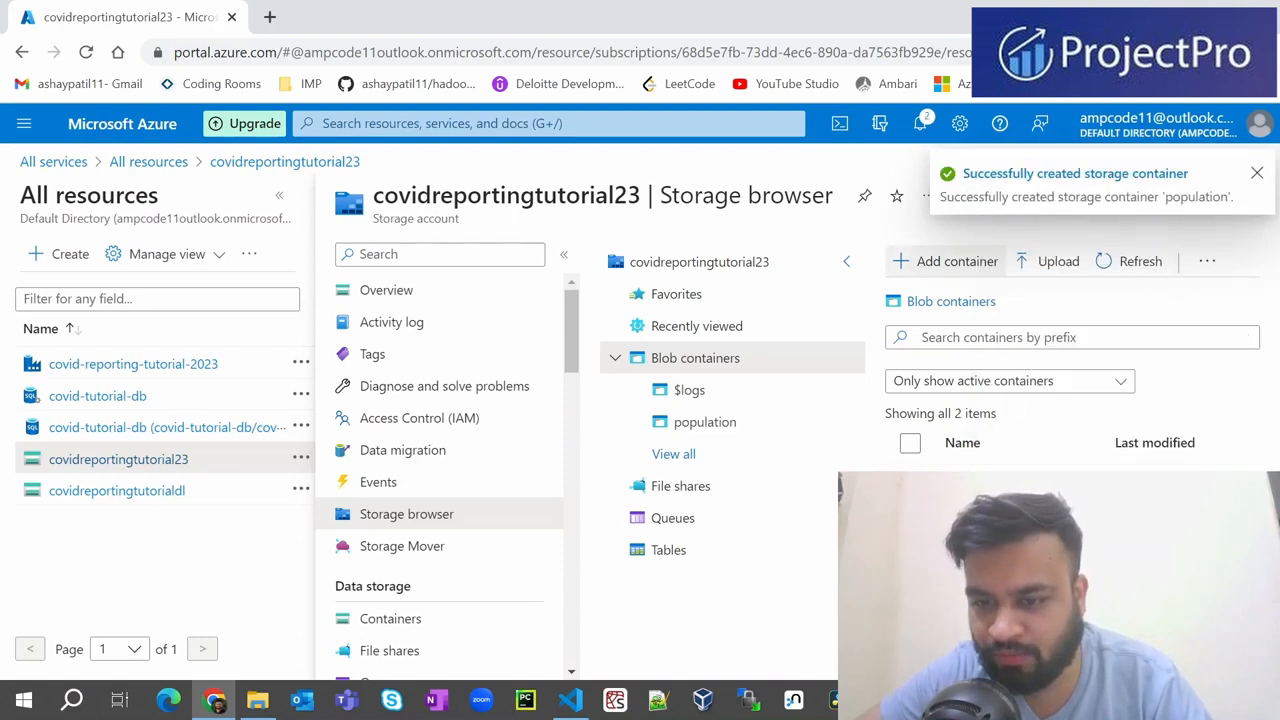
- Upload the file population_by_age.tsv.gz from the Downloads folder to the population container
left_click(978, 525)
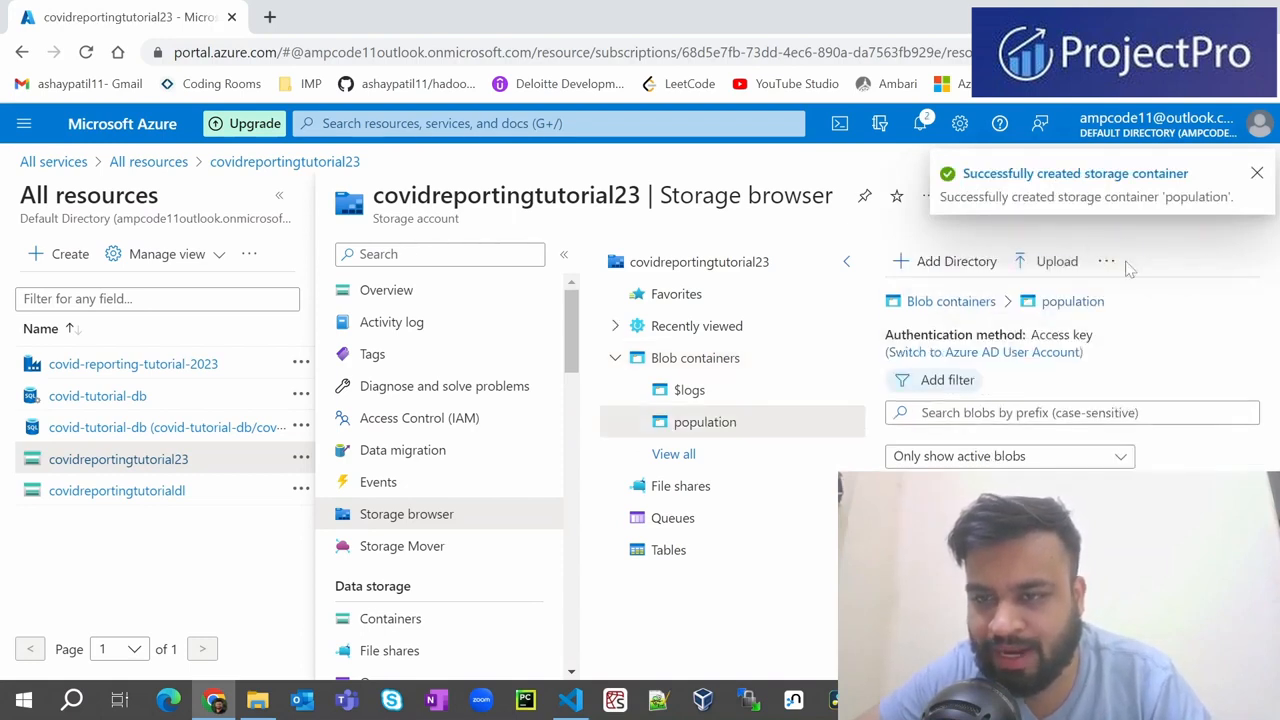
left_click(1045, 263)
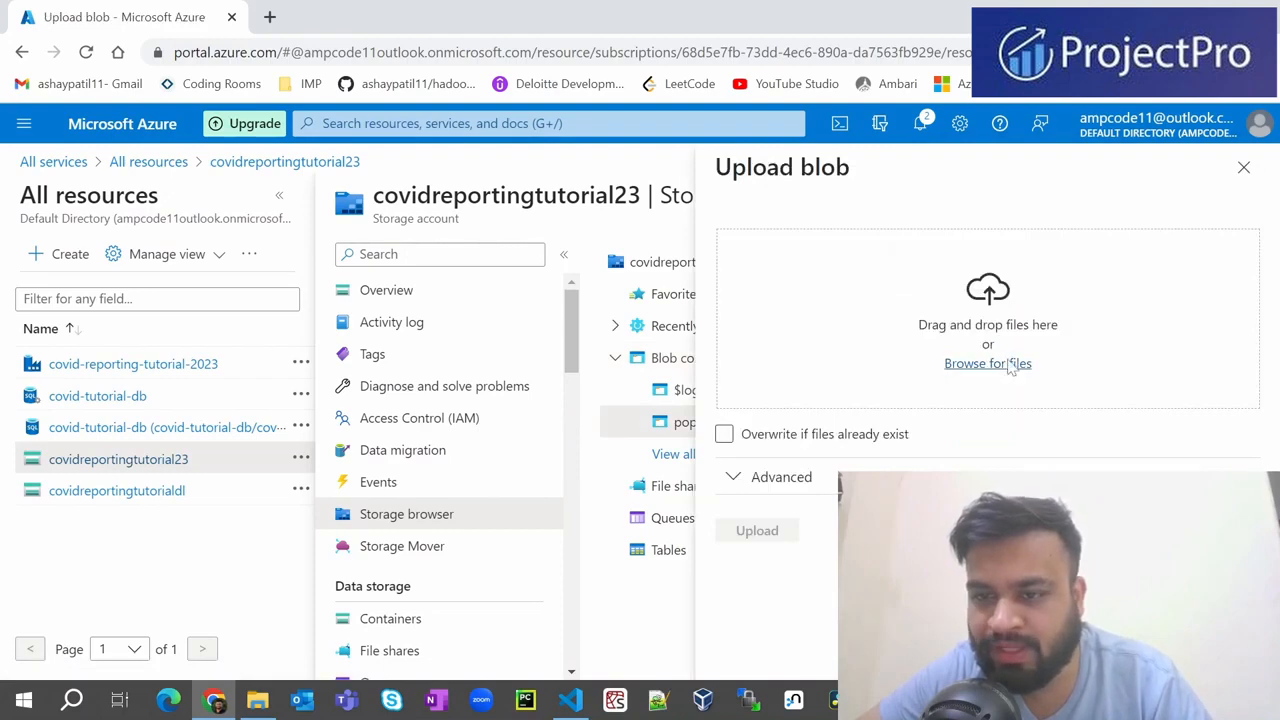
left_click(987, 364)
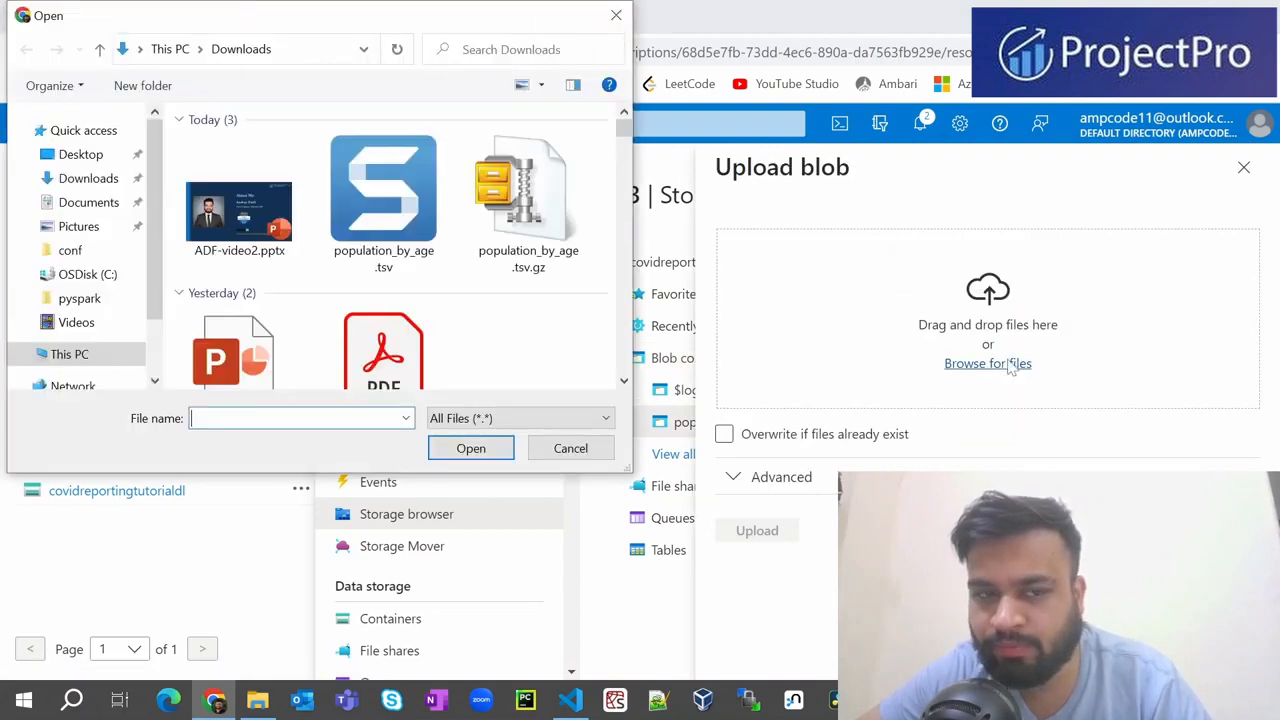
double_click(516, 224)
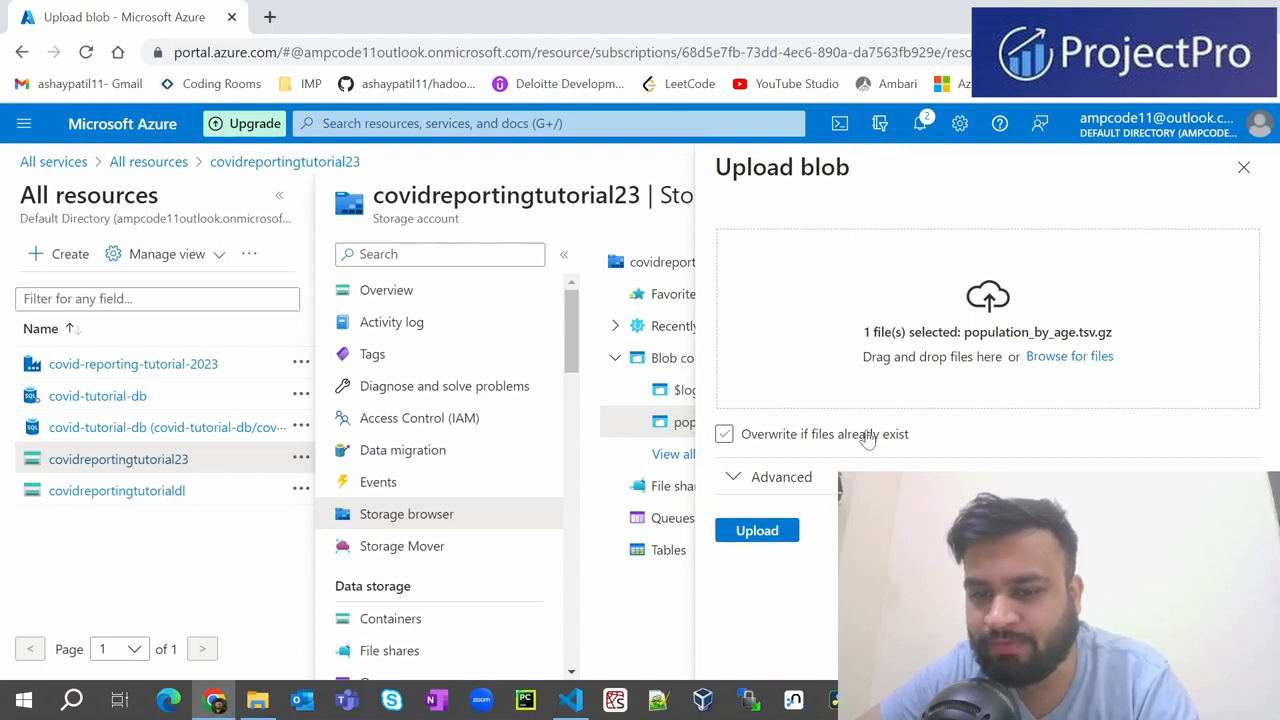
left_click(760, 530)
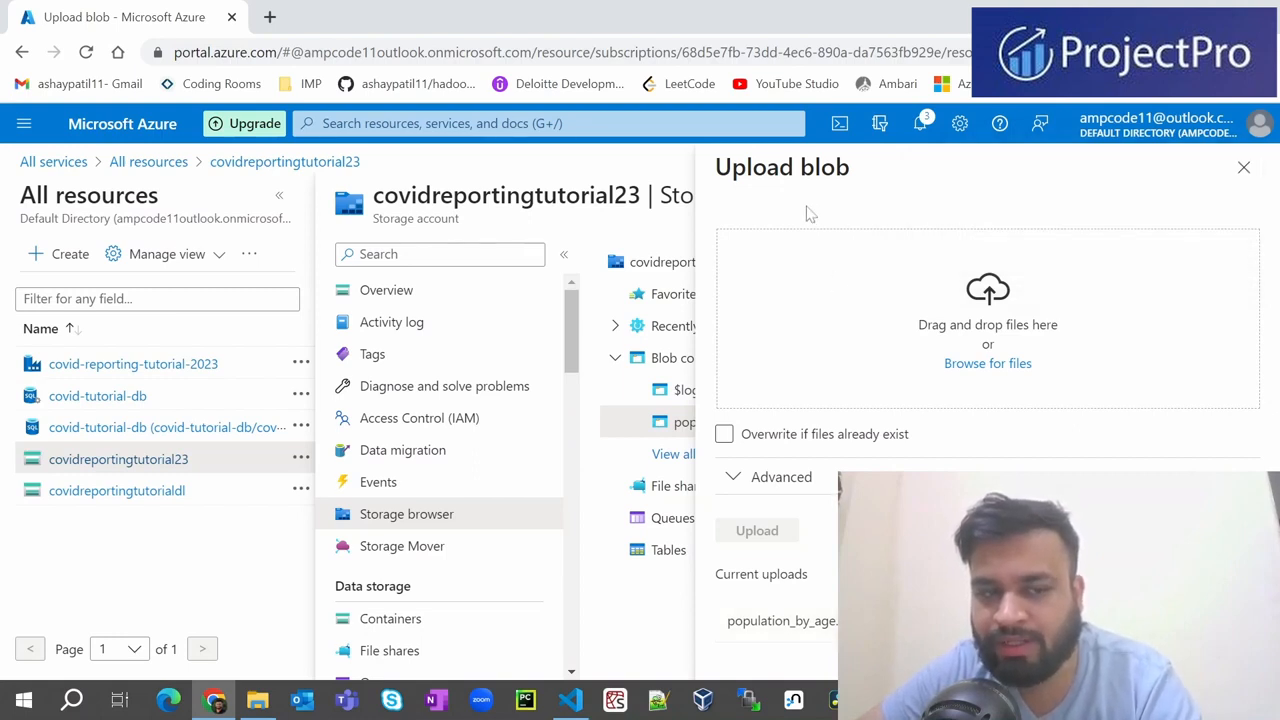
- Create a private blob container named raw in the covidreportingtutorialdl storage account
left_click(91, 491)
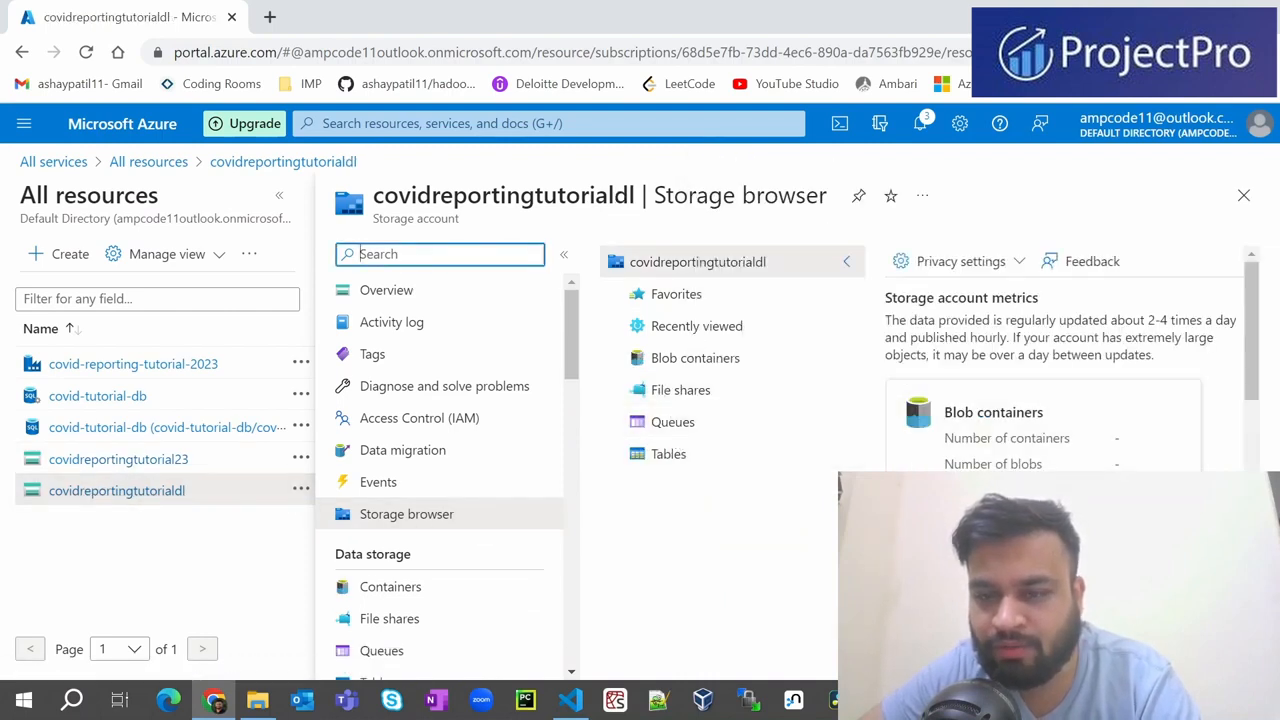
left_click(700, 358)
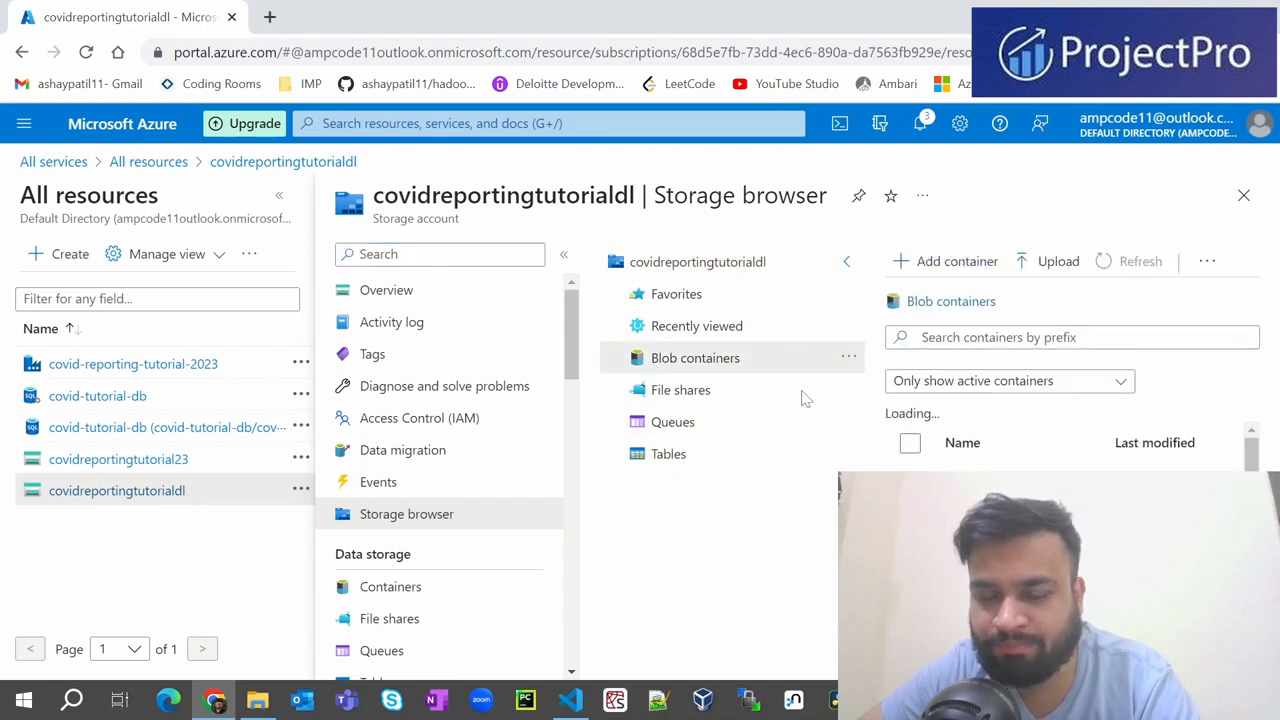
left_click(968, 264)
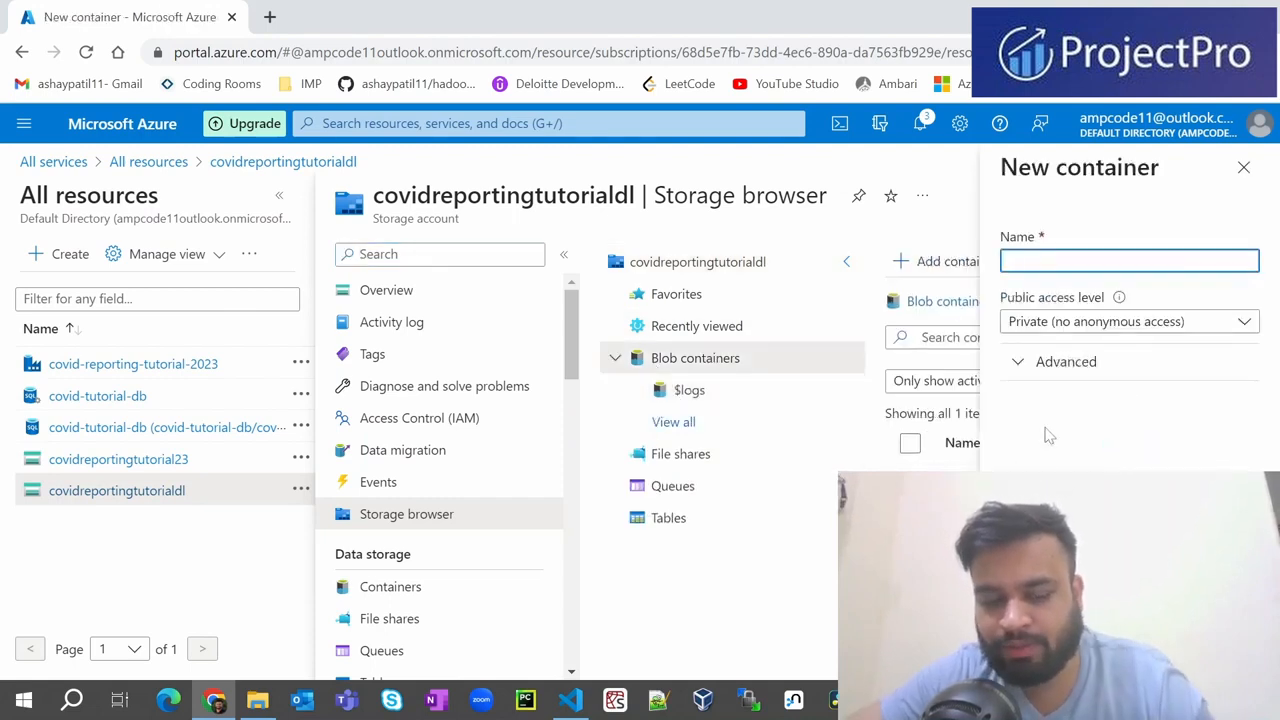
type("raw")
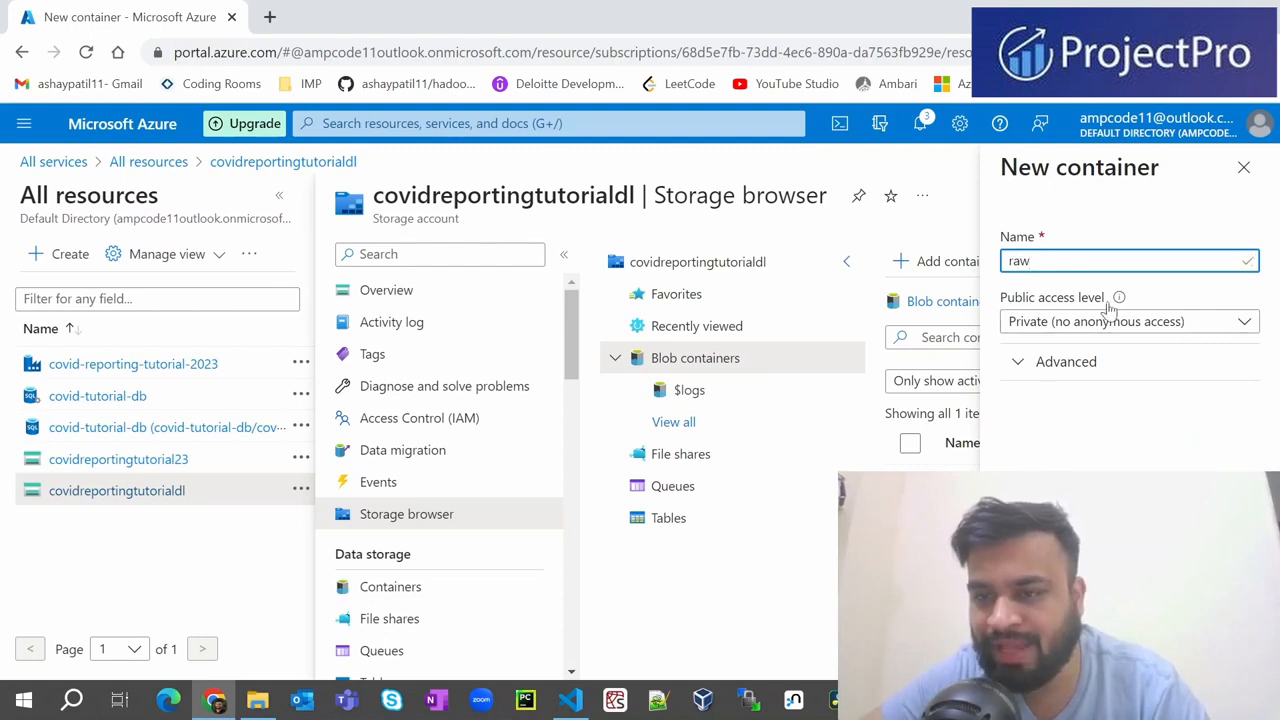
key("Return")
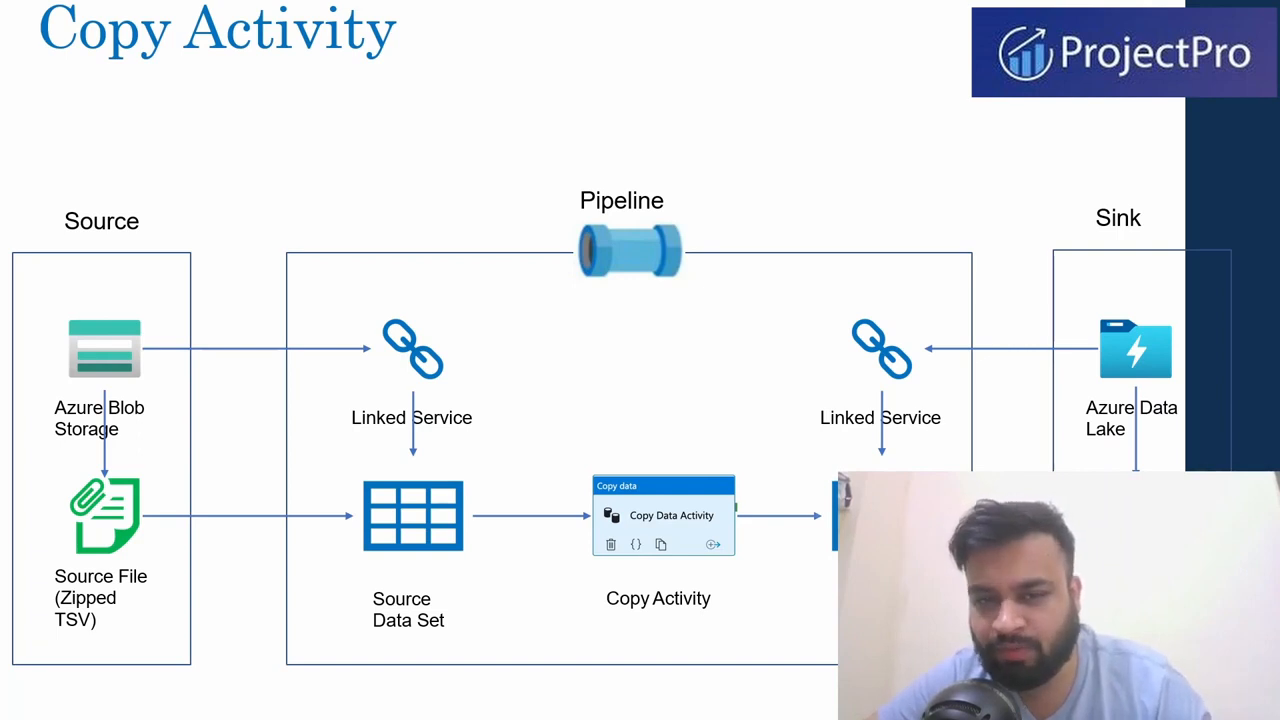
- Return to the Azure portal in the browser and launch Data Factory Studio for the covid-reporting-tutorial-2023 data factory
key("alt+Tab")
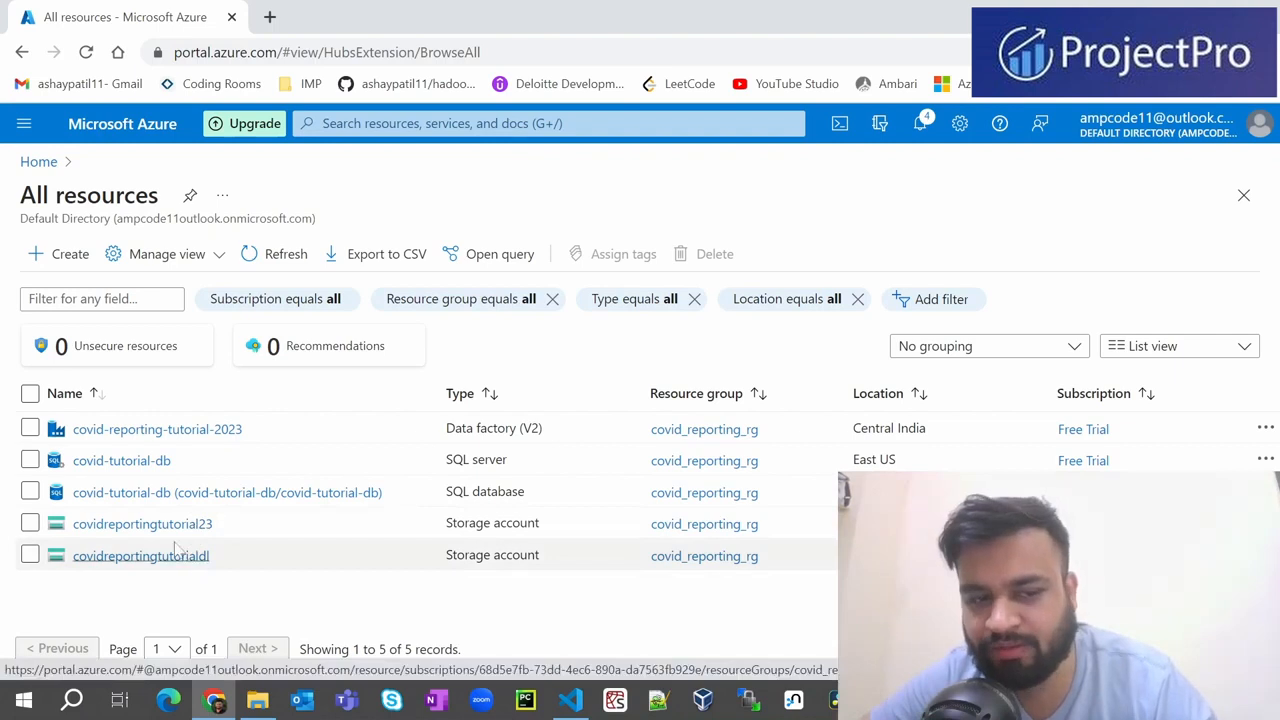
left_click(157, 430)
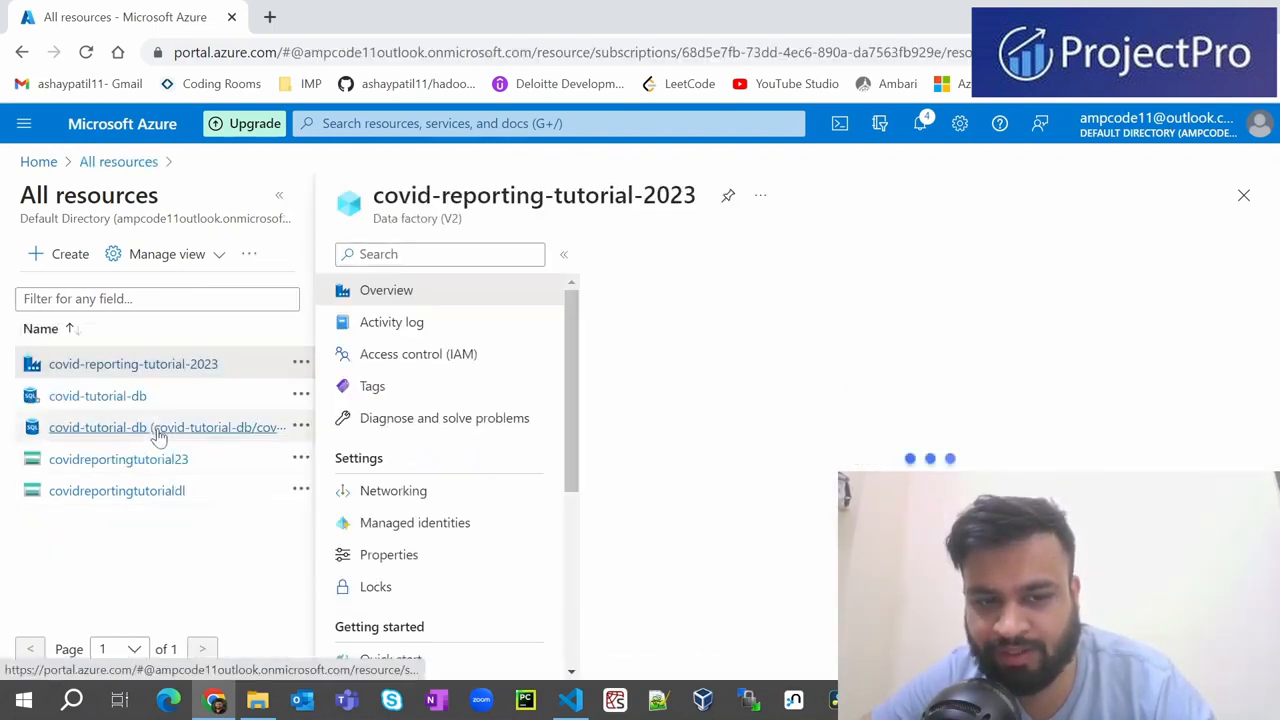
scroll(871, 423, "down", 3)
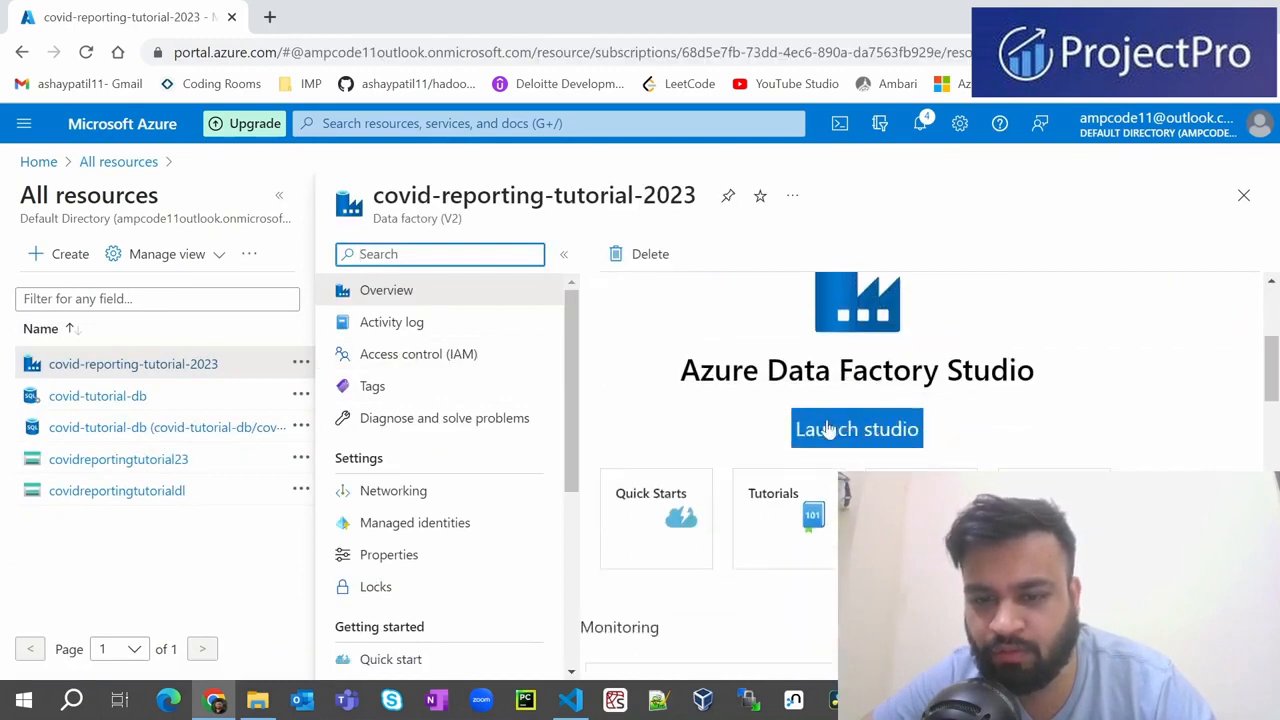
scroll(871, 429, "up", 1)
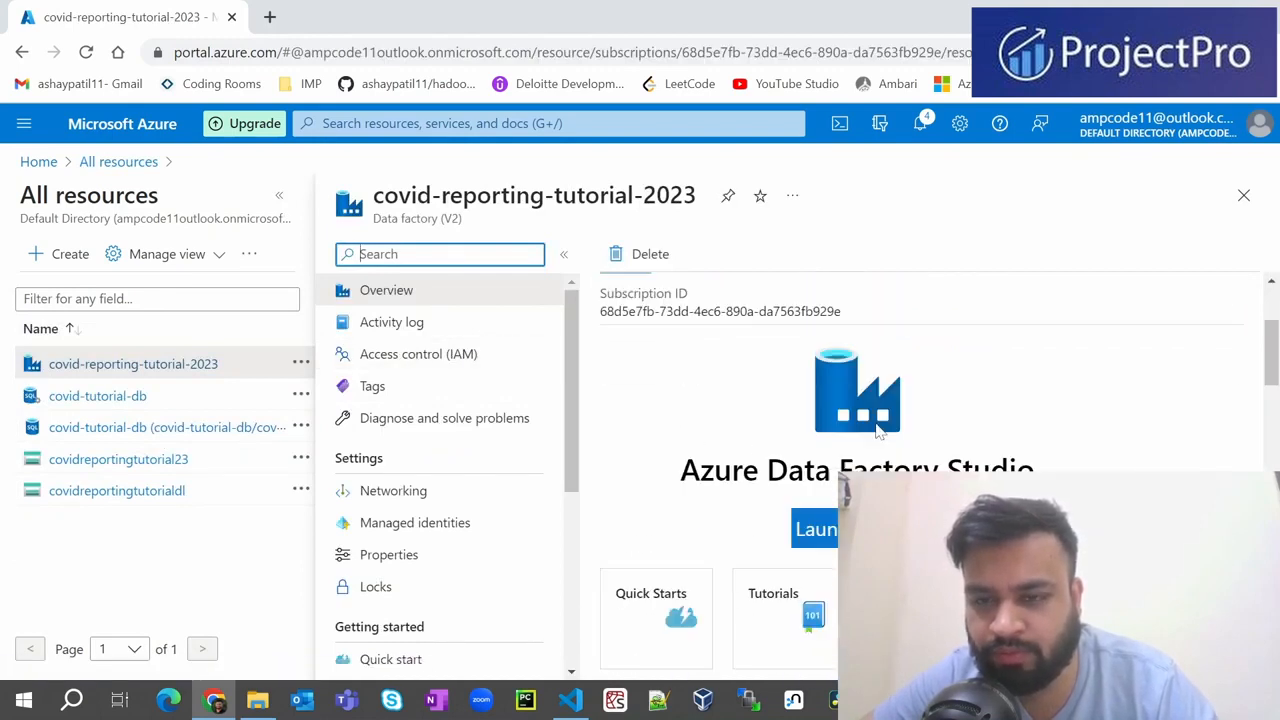
left_click(815, 529)
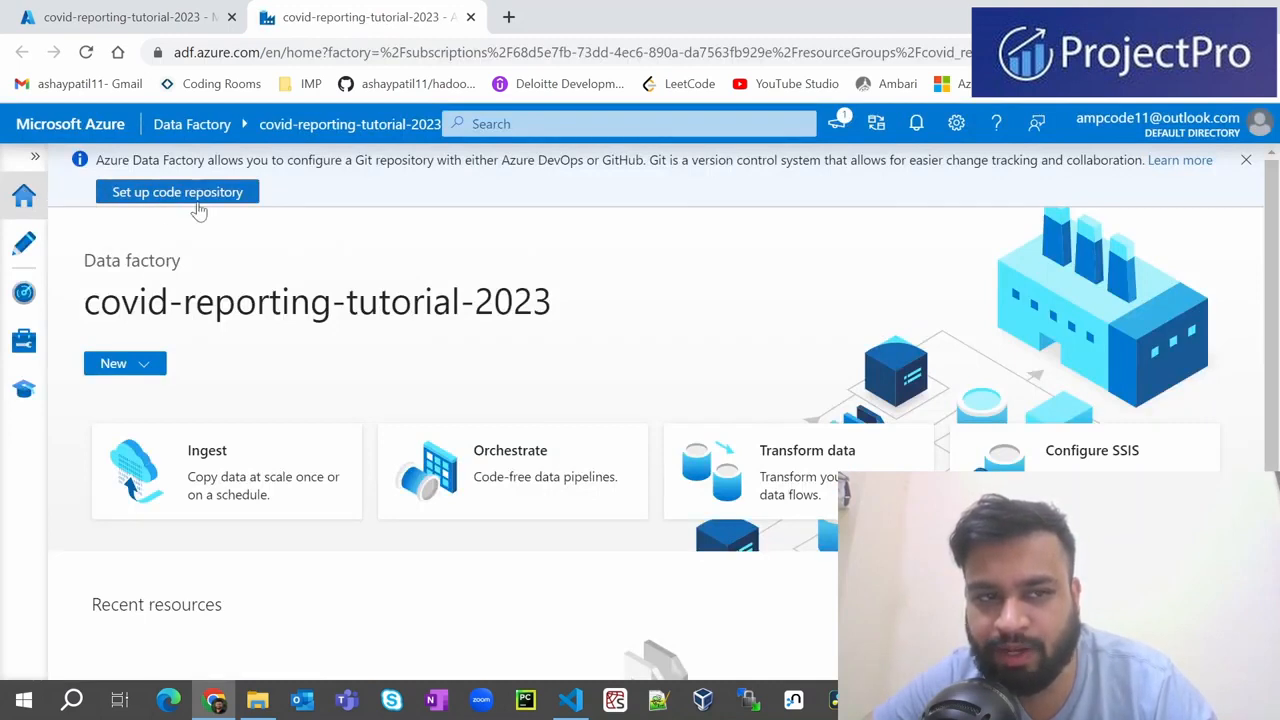
- Start a new linked service in the data factory with Azure Blob Storage as its data store
left_click(23, 341)
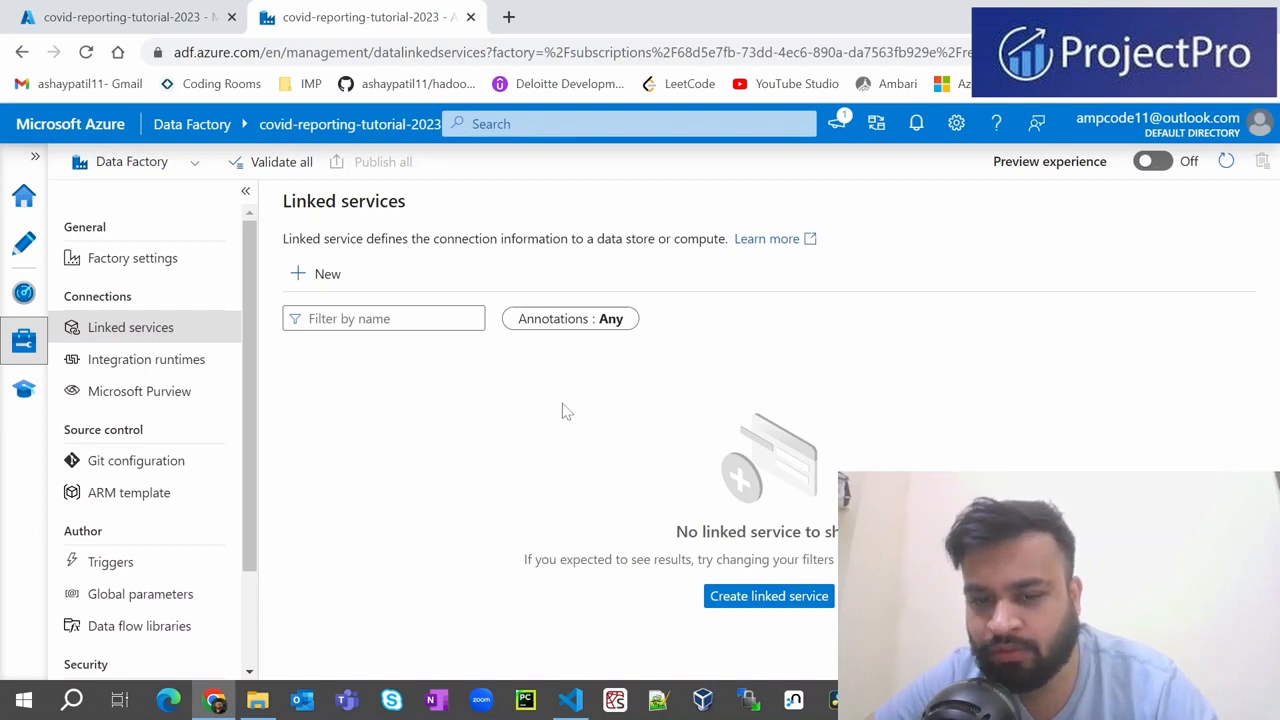
left_click(768, 597)
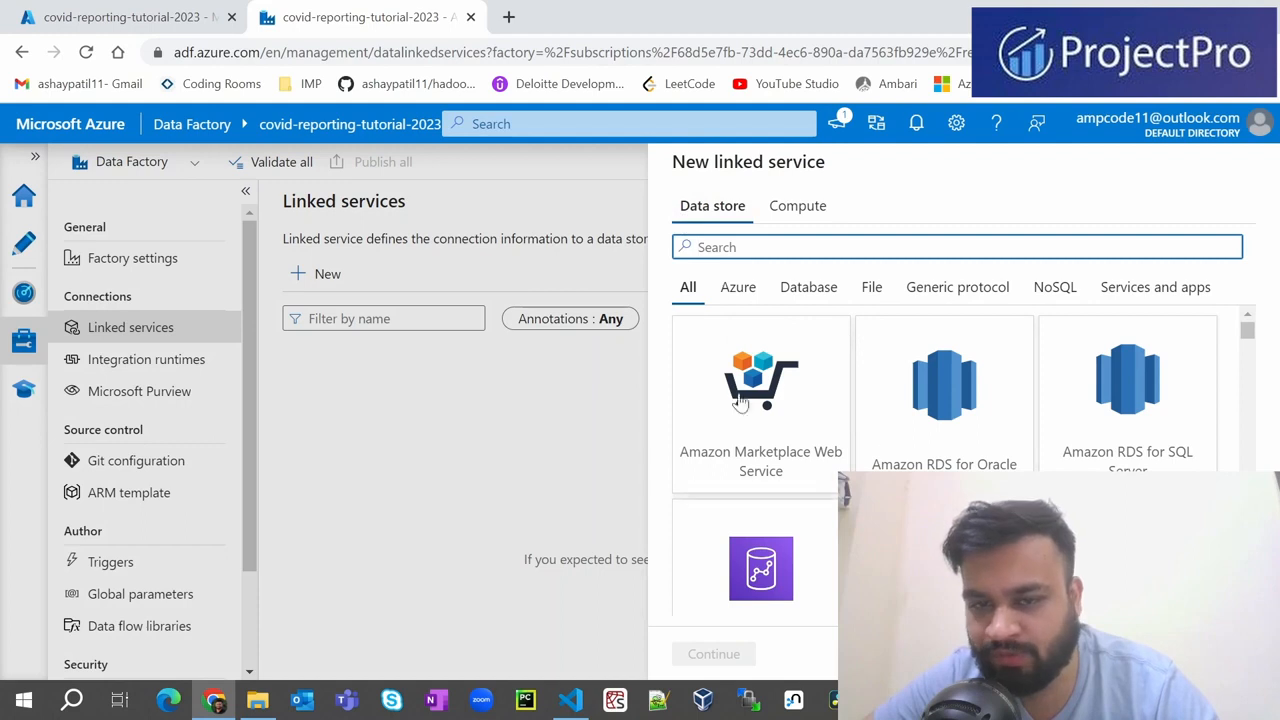
left_click(730, 296)
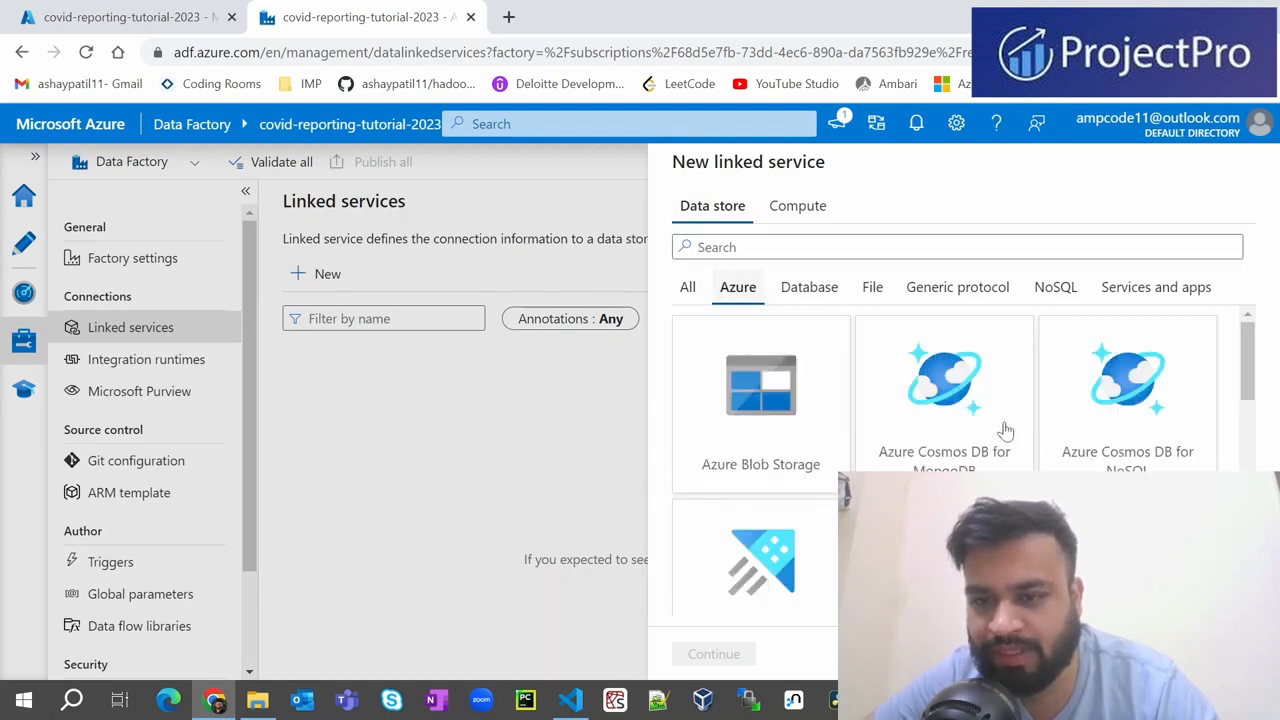
scroll(765, 423, "down", 1)
scroll(763, 420, "up", 1)
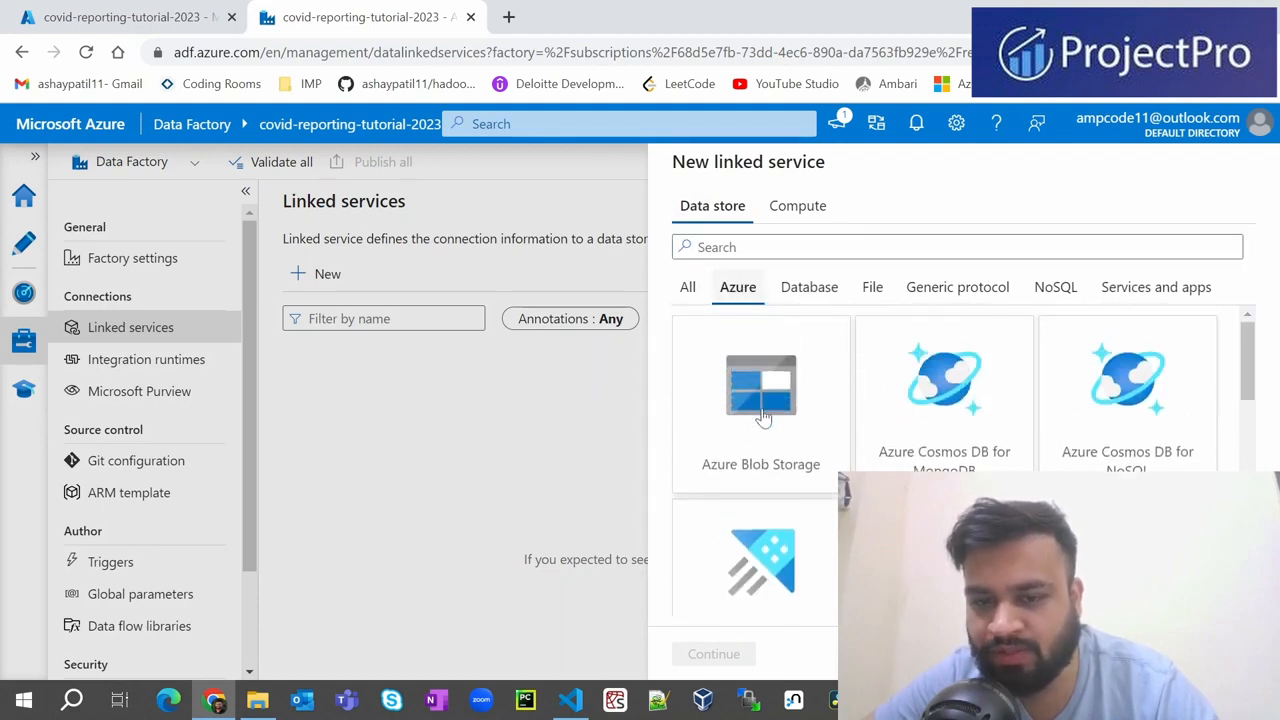
double_click(772, 420)
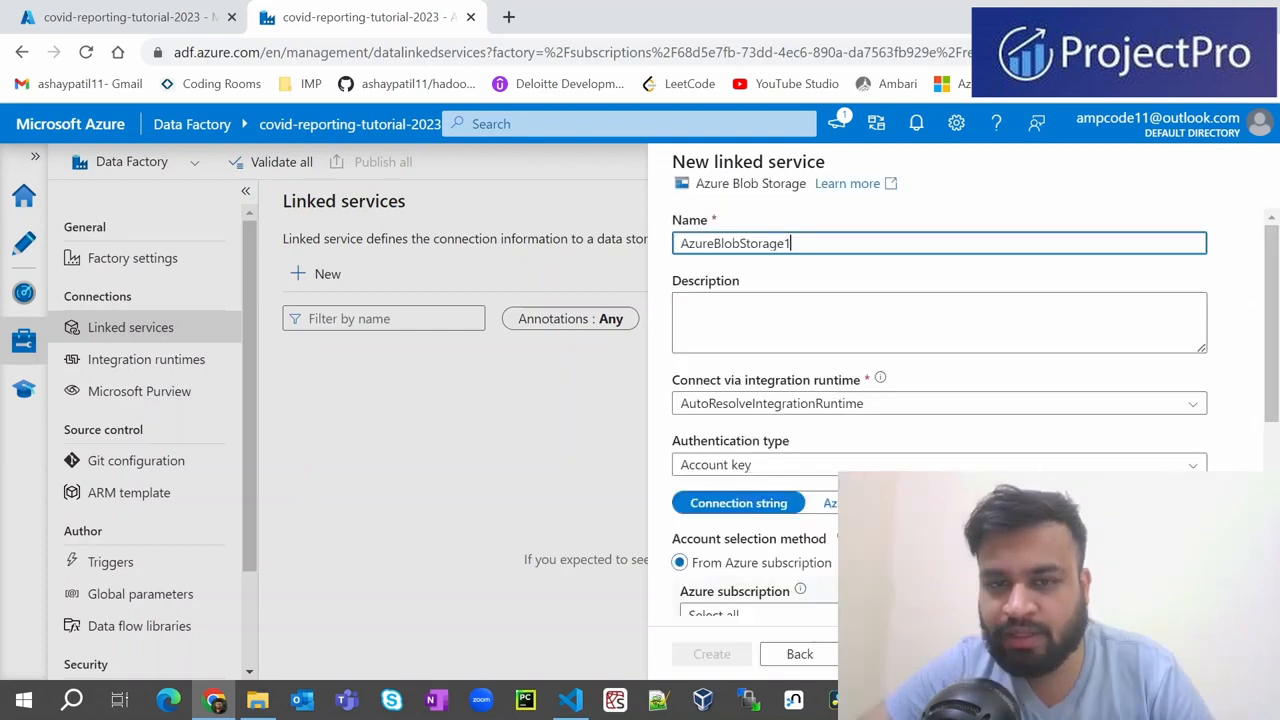
- Name the Blob Storage linked service ls_covid_reporting
double_click(757, 243)
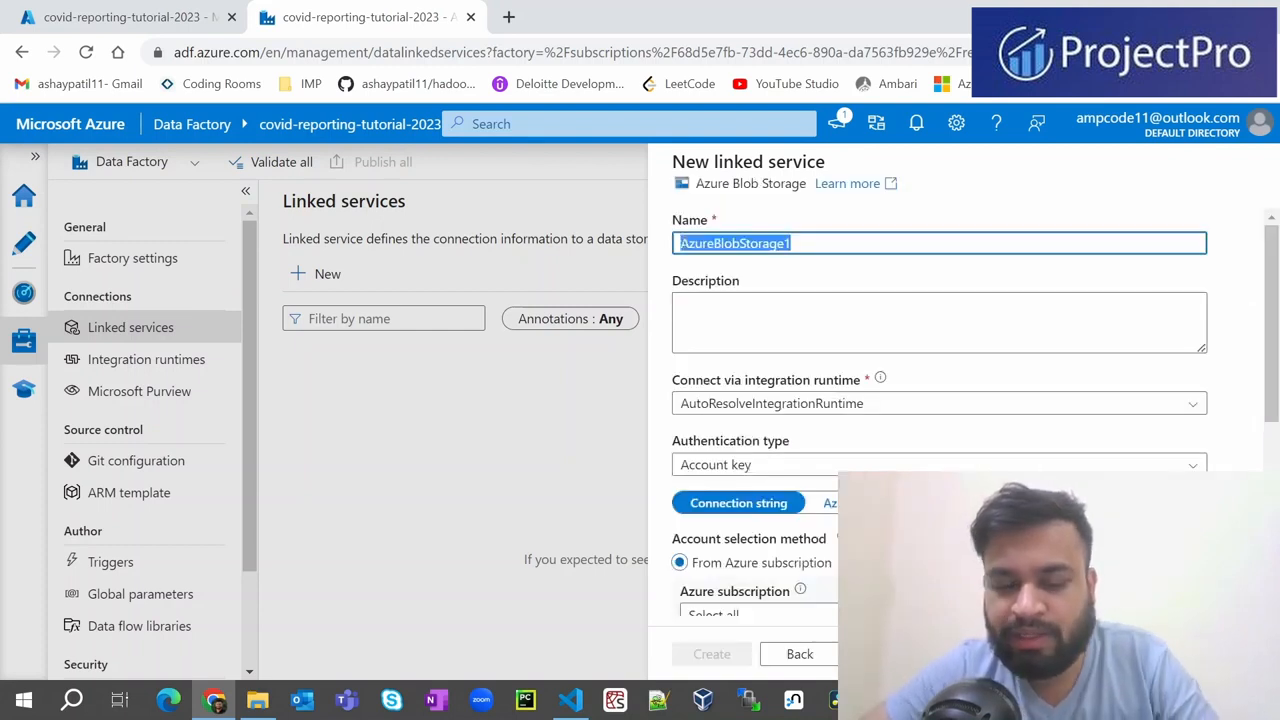
type("ls")
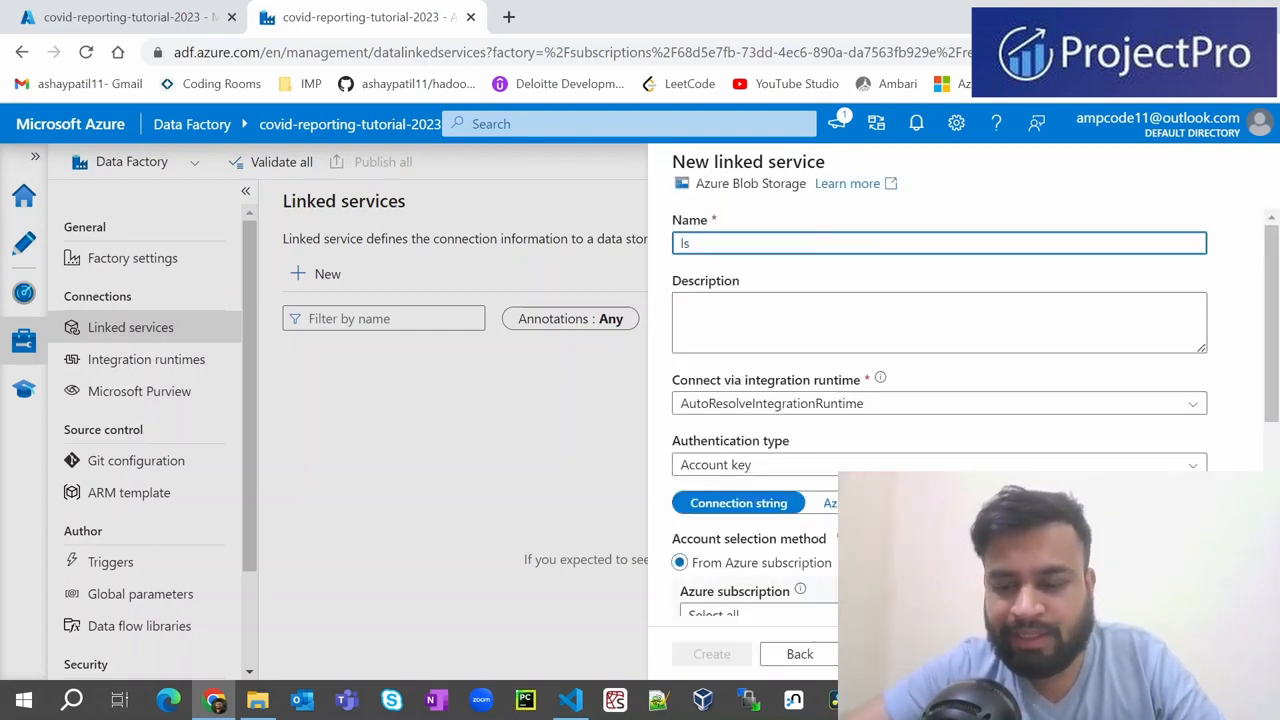
type("_")
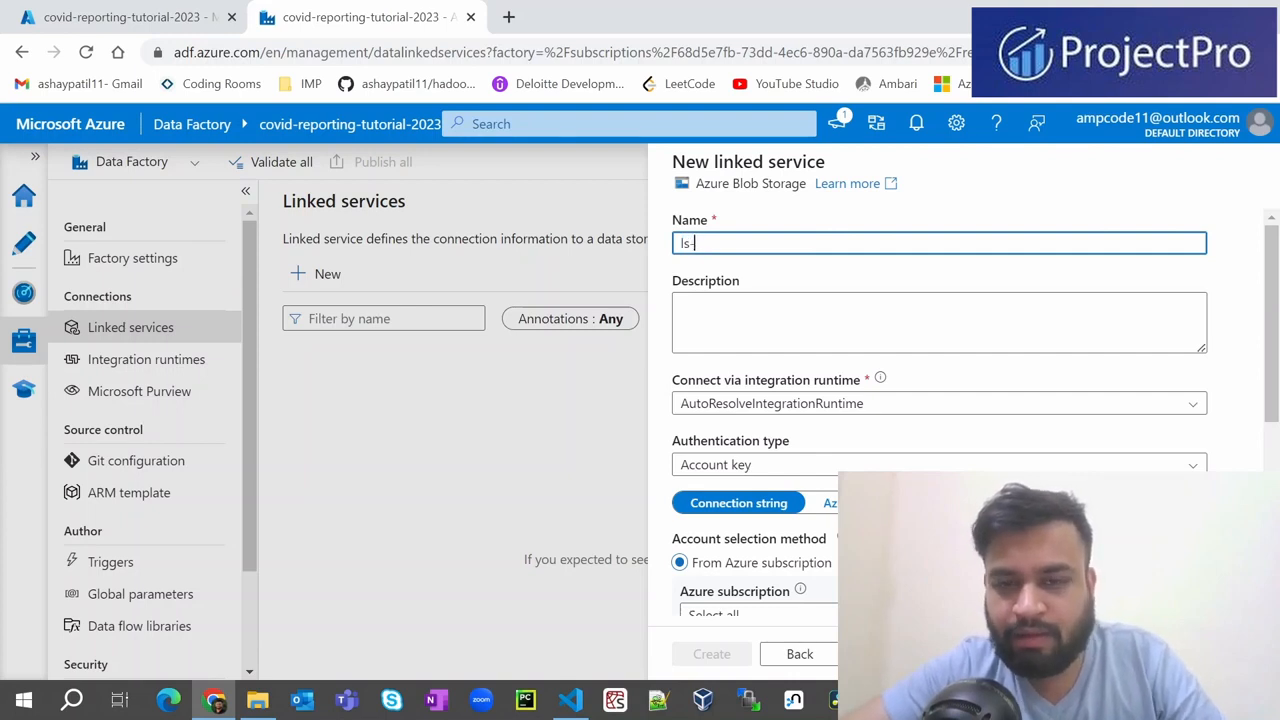
type("covid_reporting")
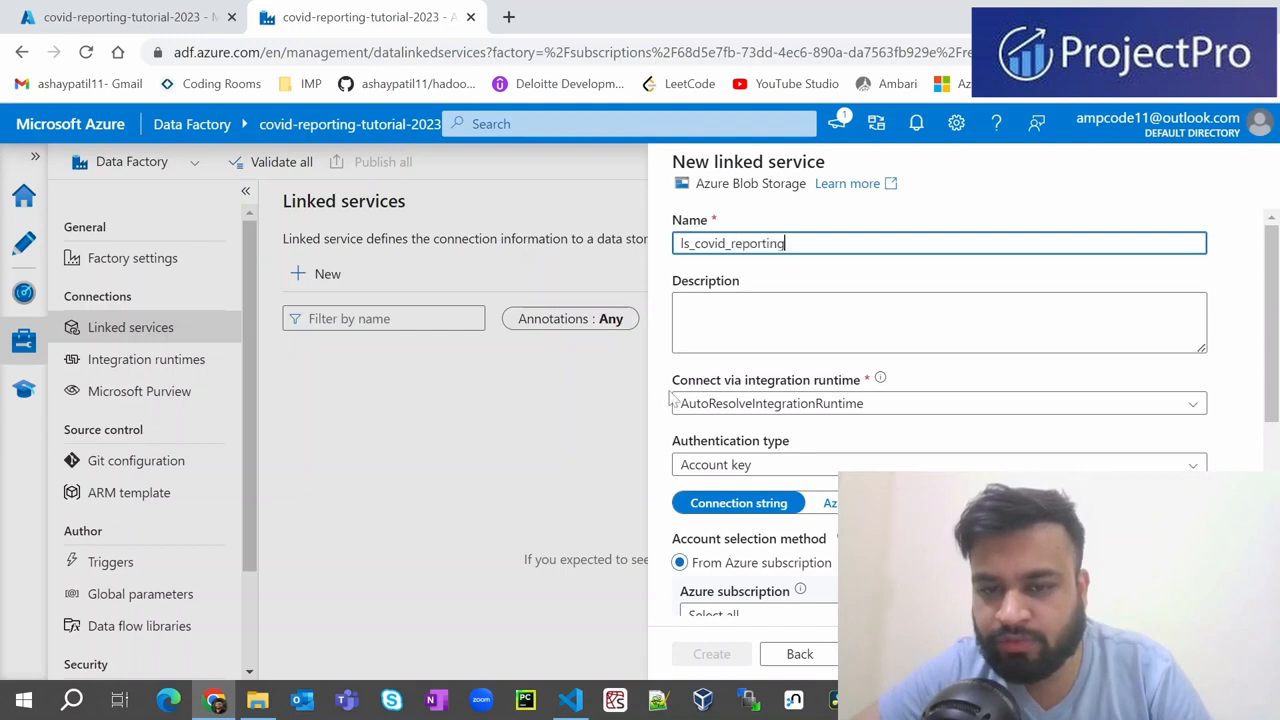
- Choose AutoResolveIntegrationRuntime as the integration runtime and Account key as the authentication type for the Blob Storage linked service
left_click(840, 404)
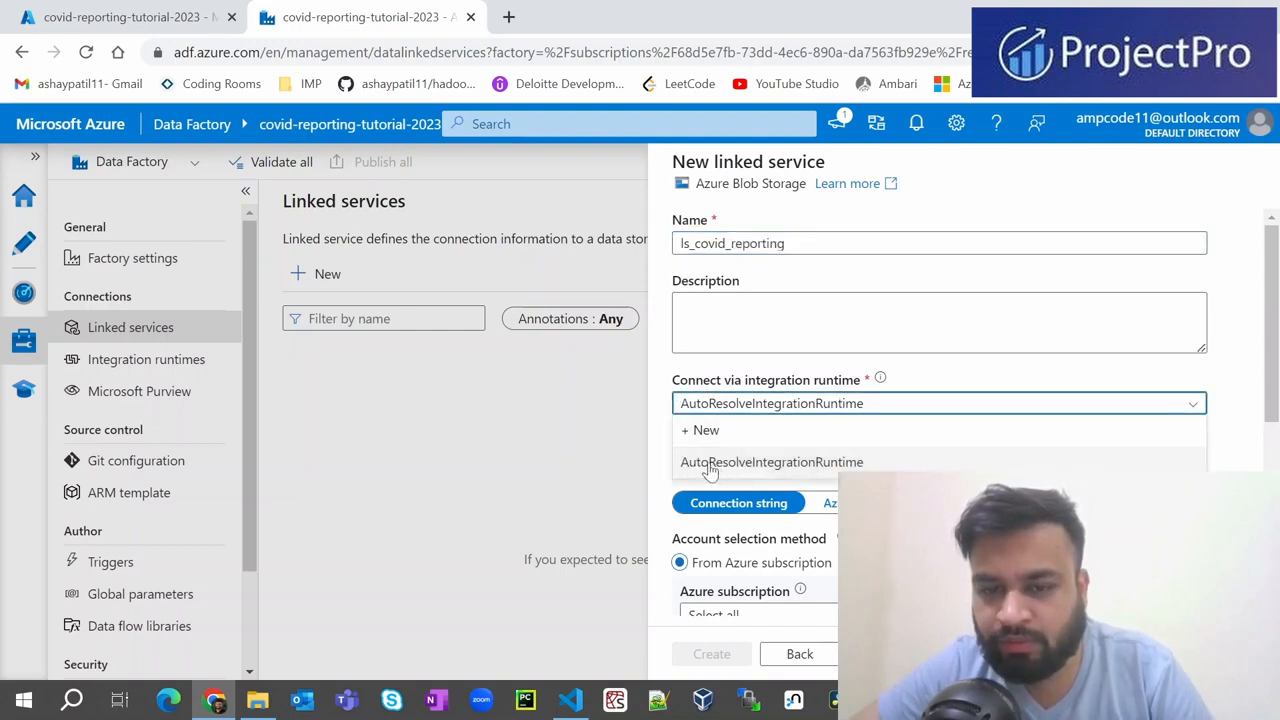
left_click(840, 463)
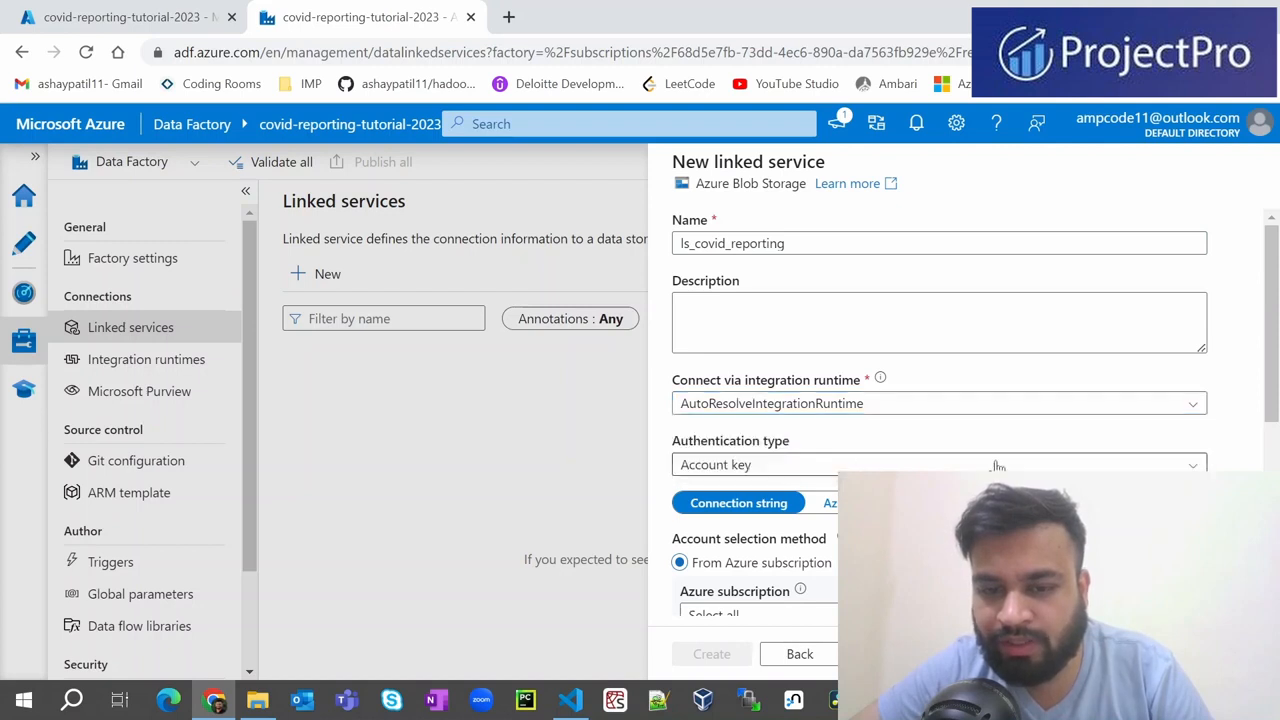
scroll(806, 350, "down", 1)
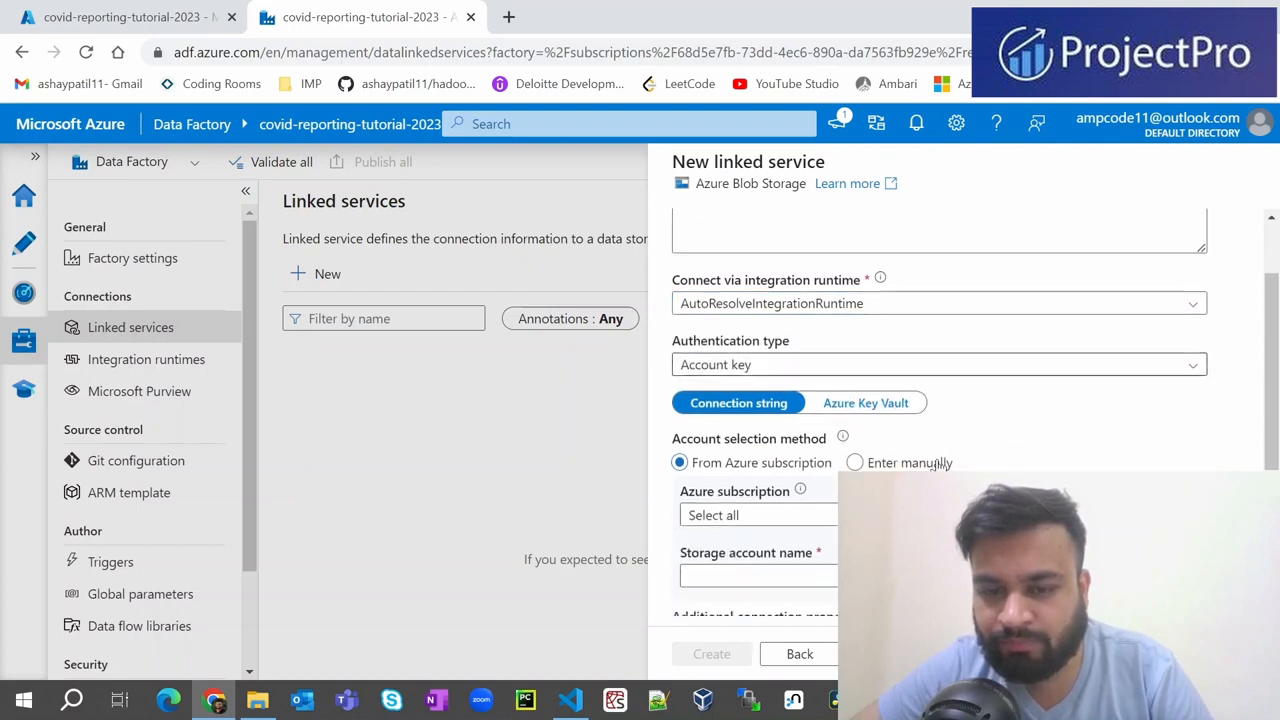
left_click(837, 370)
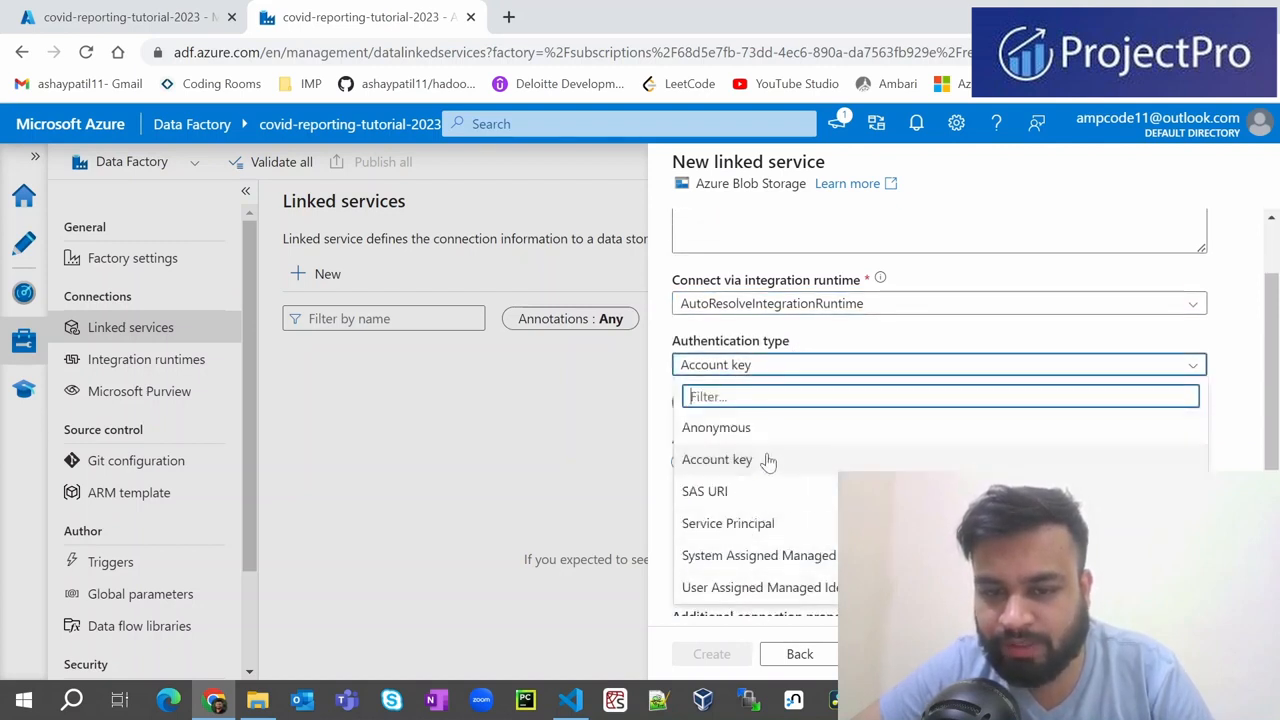
left_click(739, 465)
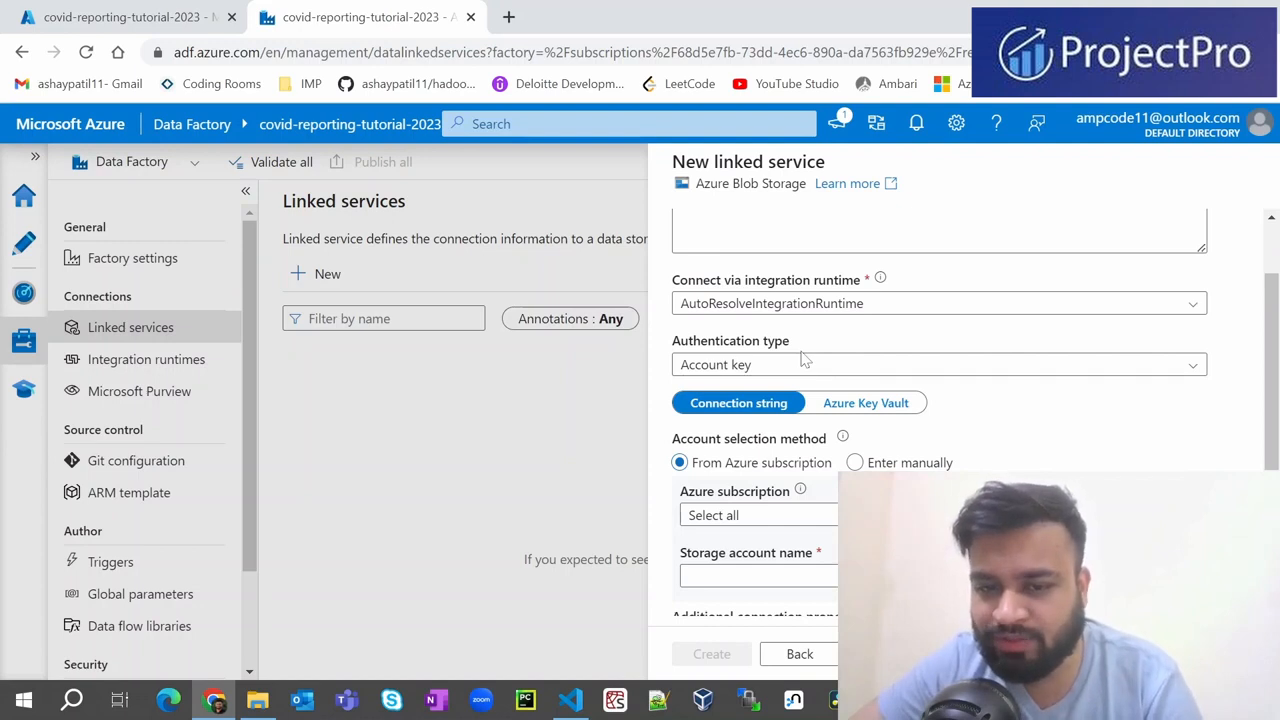
- Select the Free Trial subscription and the covidreportingtutorial23 storage account, and create the Blob Storage linked service
scroll(810, 364, "down", 1)
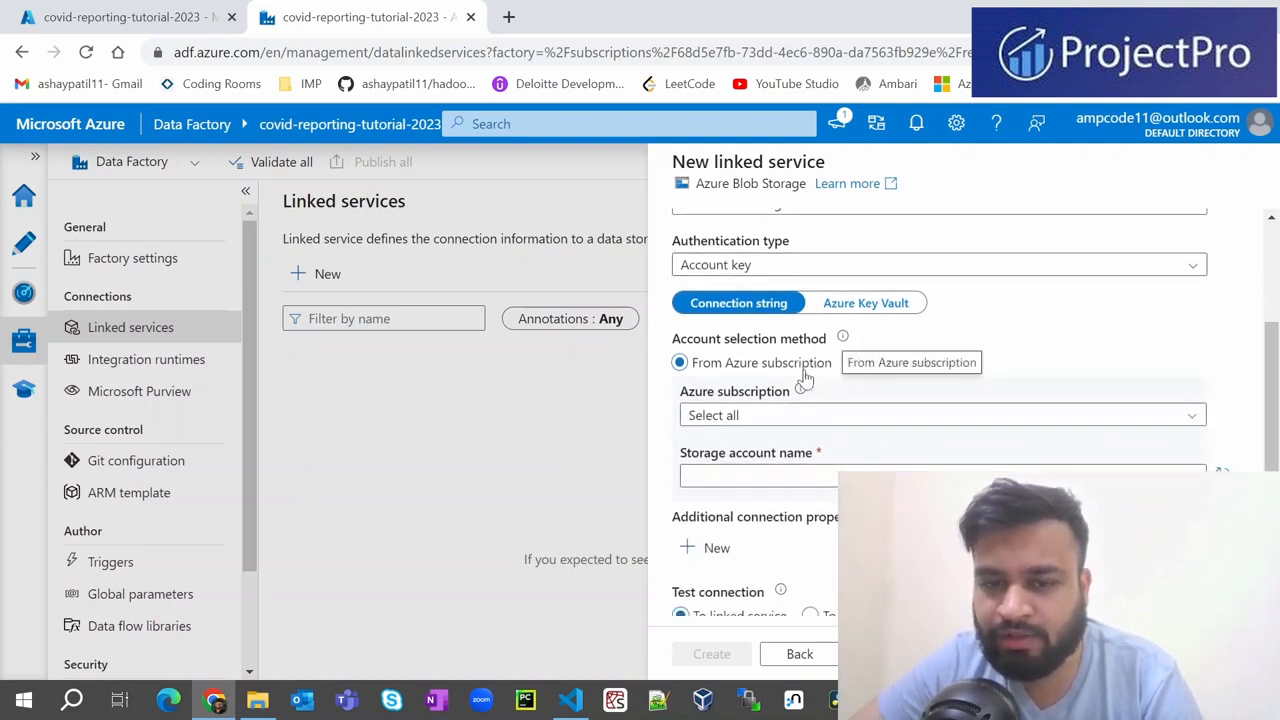
left_click(740, 418)
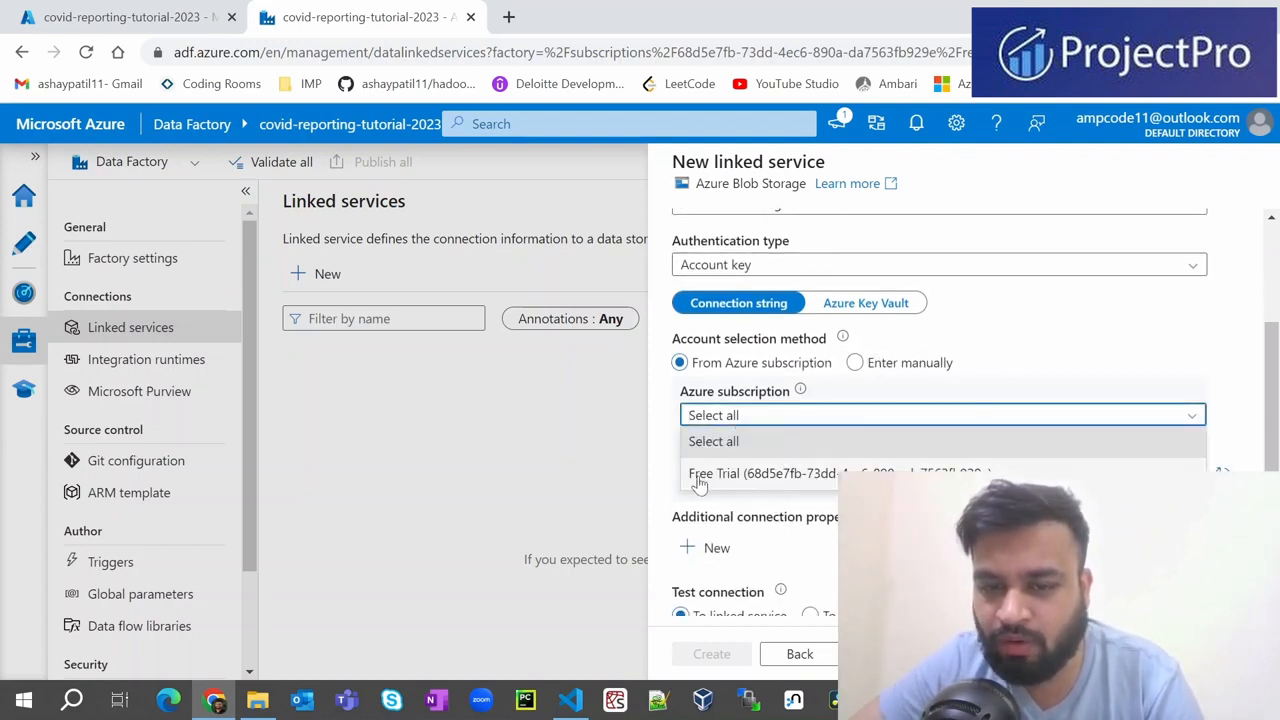
left_click(780, 478)
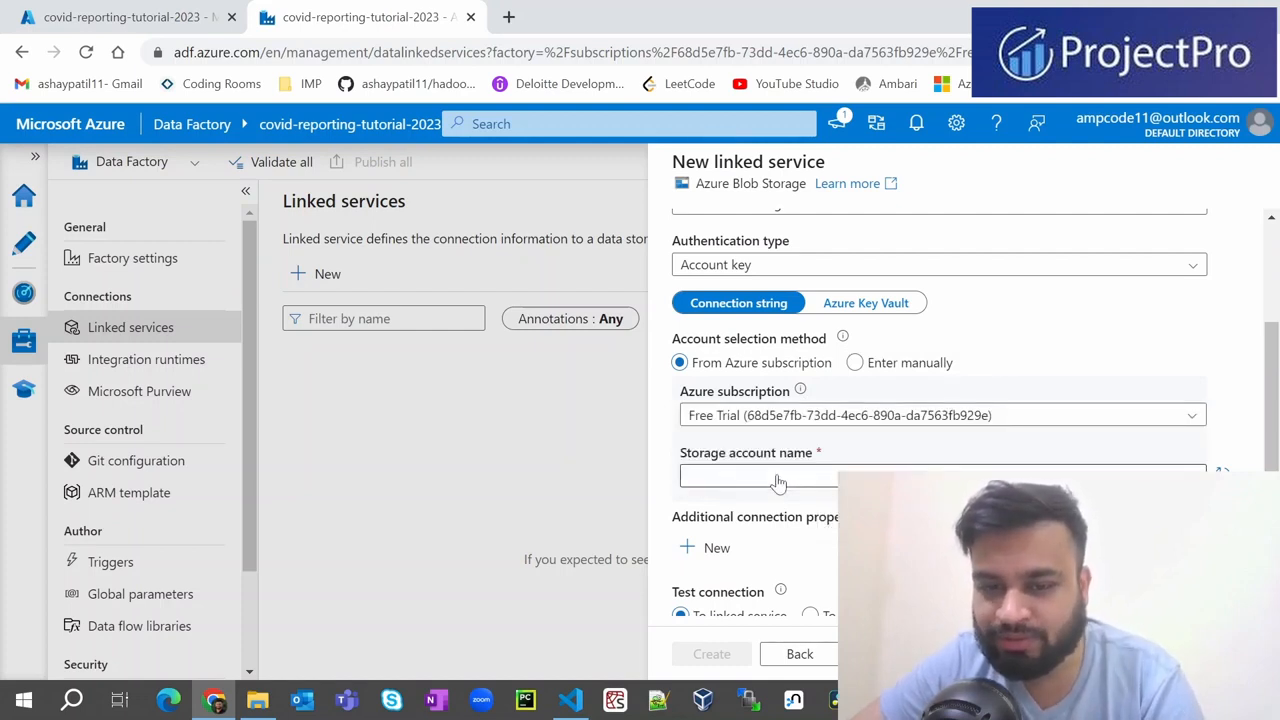
left_click(739, 484)
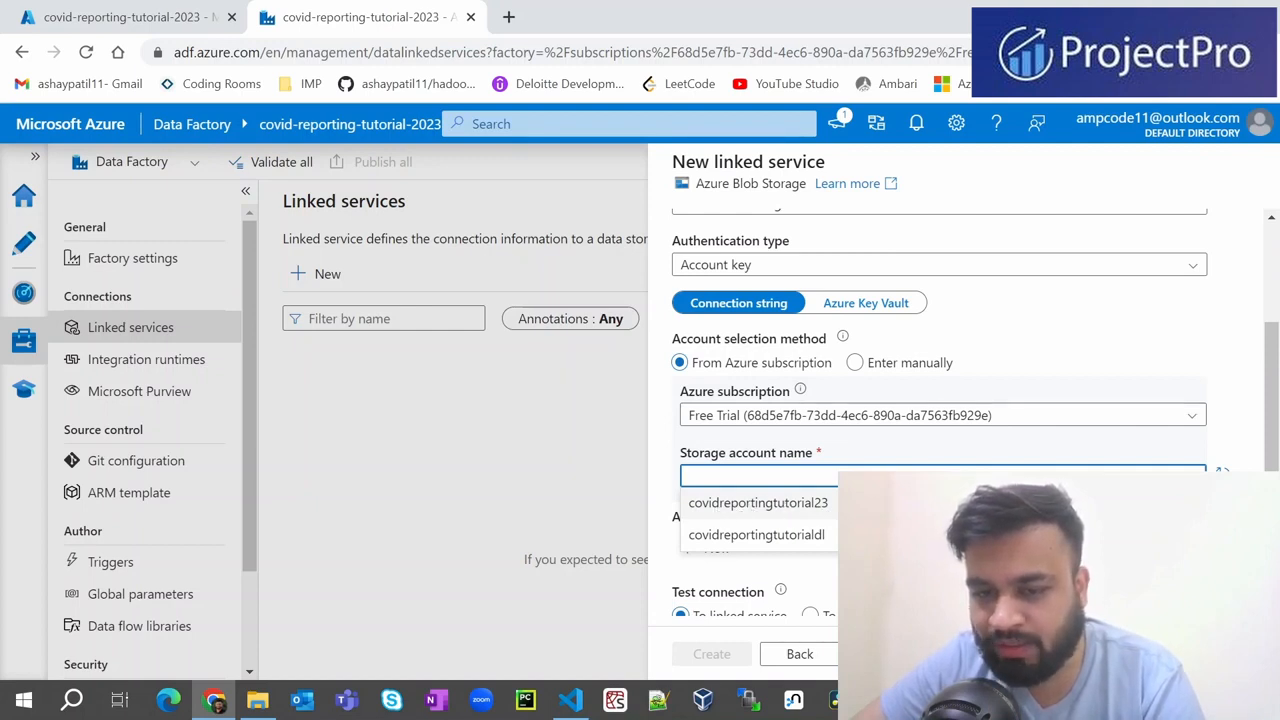
left_click(820, 506)
scroll(1014, 450, "down", 2)
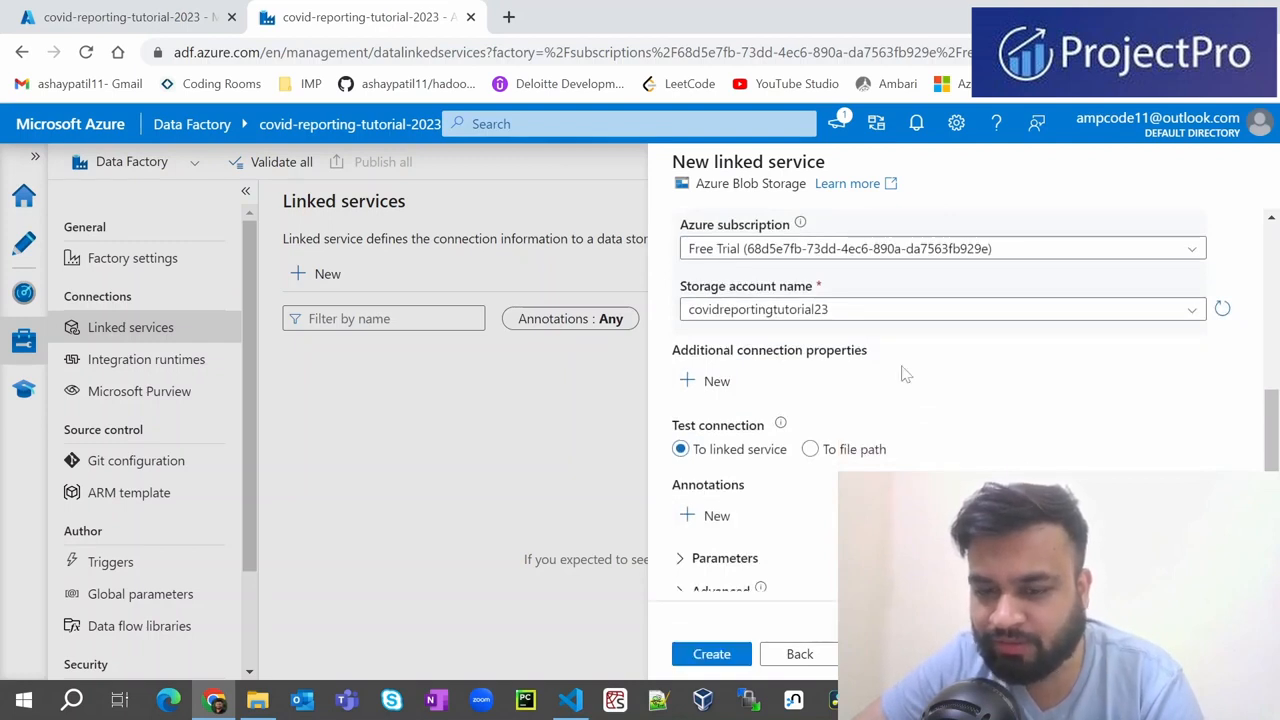
scroll(735, 584, "down", 1)
left_click(714, 654)
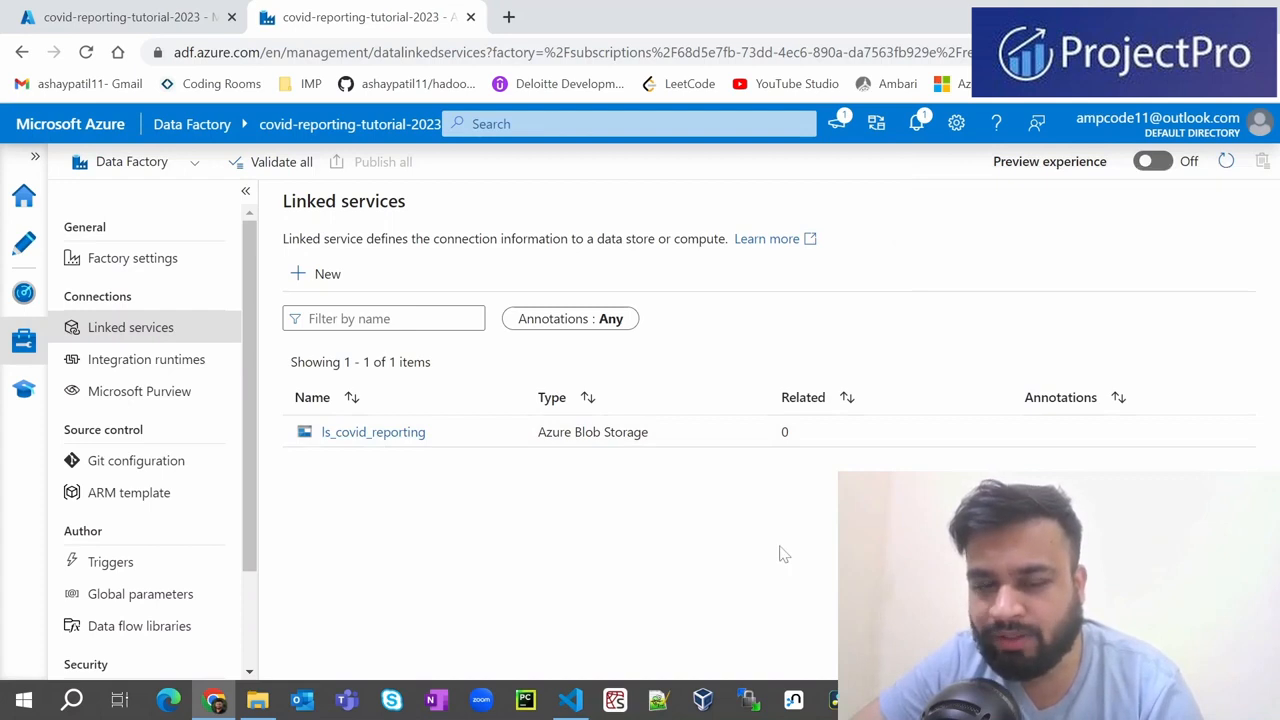
- Start a second linked service of type Azure Data Lake Storage Gen2 and name it ls_covid_reporting_gen2
left_click(318, 280)
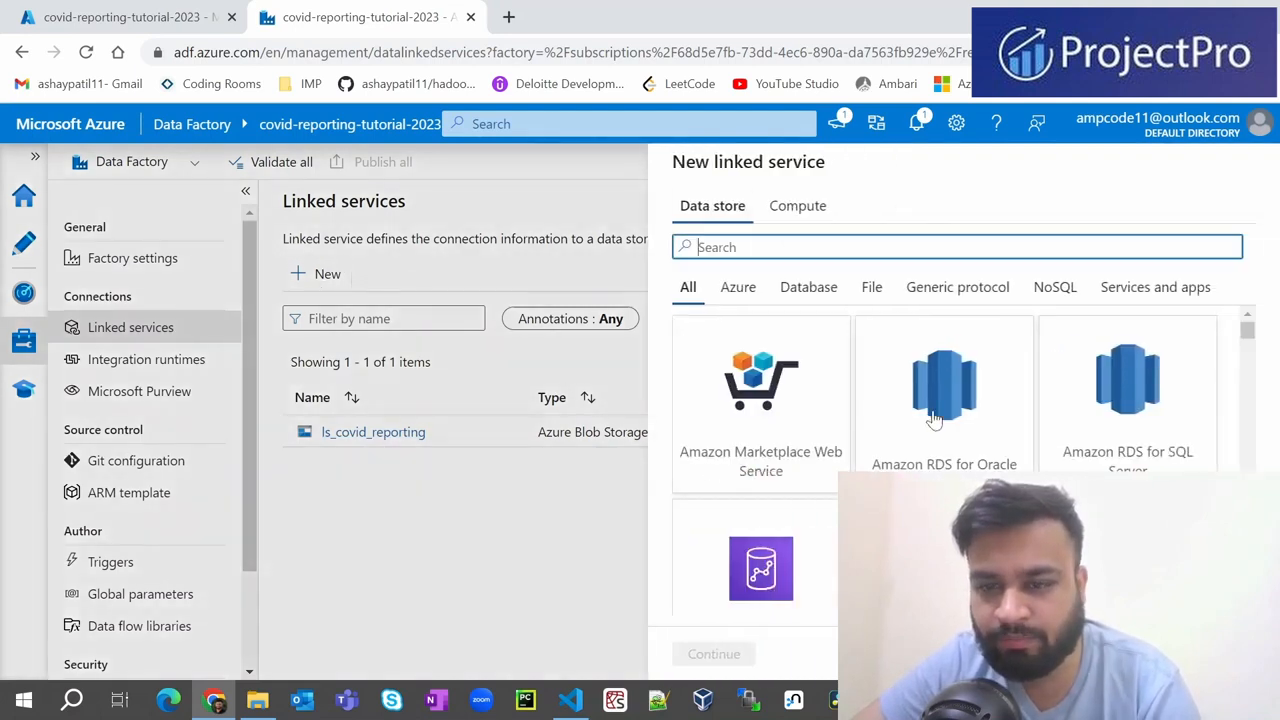
scroll(1010, 422, "down", 3)
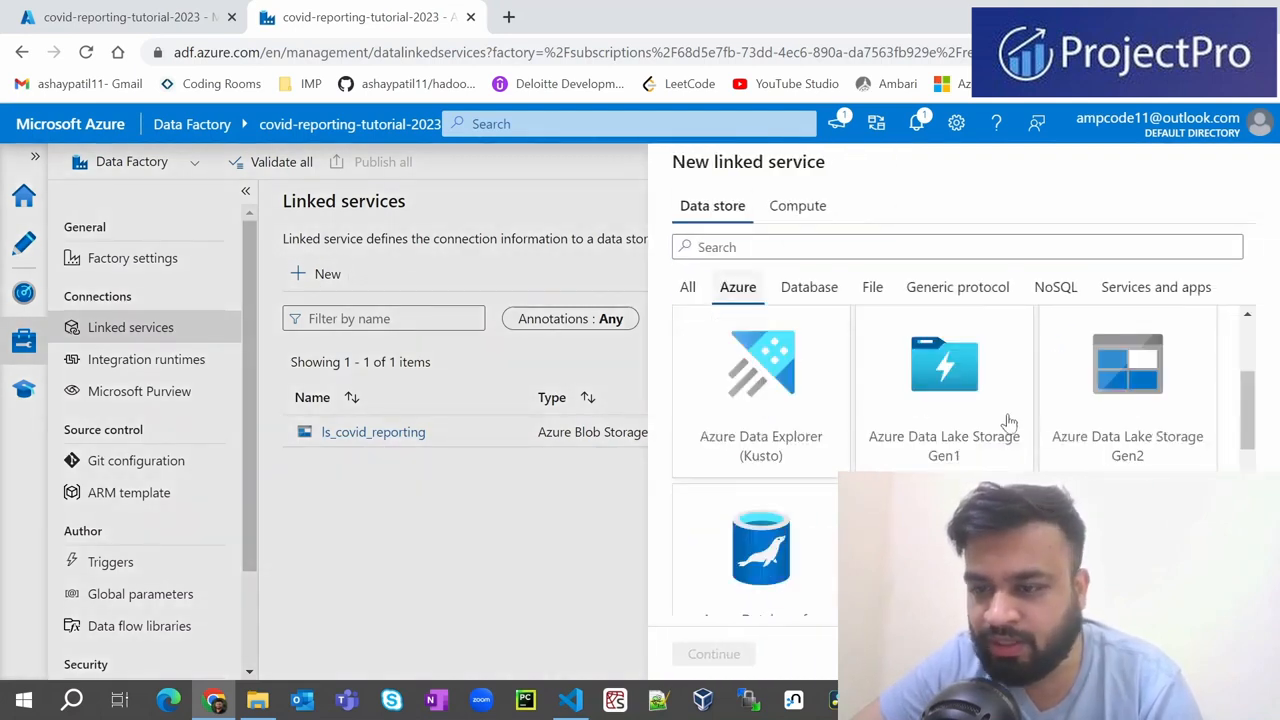
left_click(1150, 440)
left_click(731, 653)
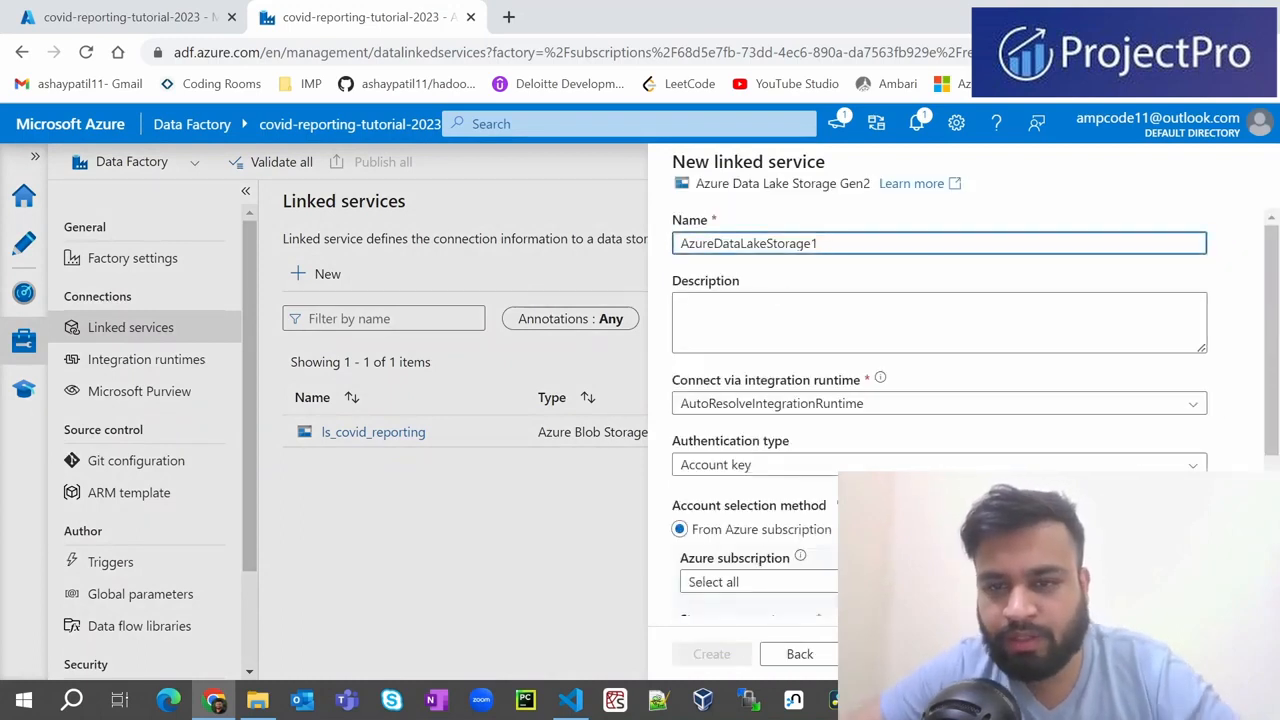
key("ctrl+a")
type("ls")
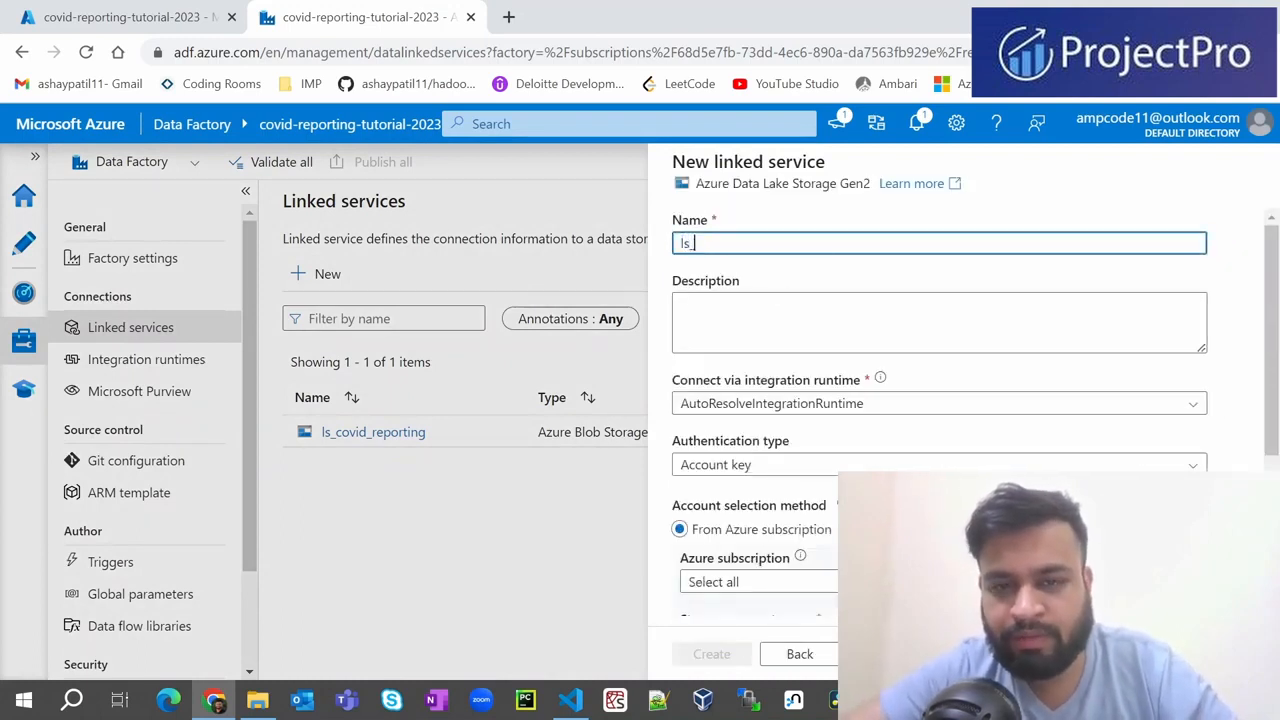
type("_covid_reporting_")
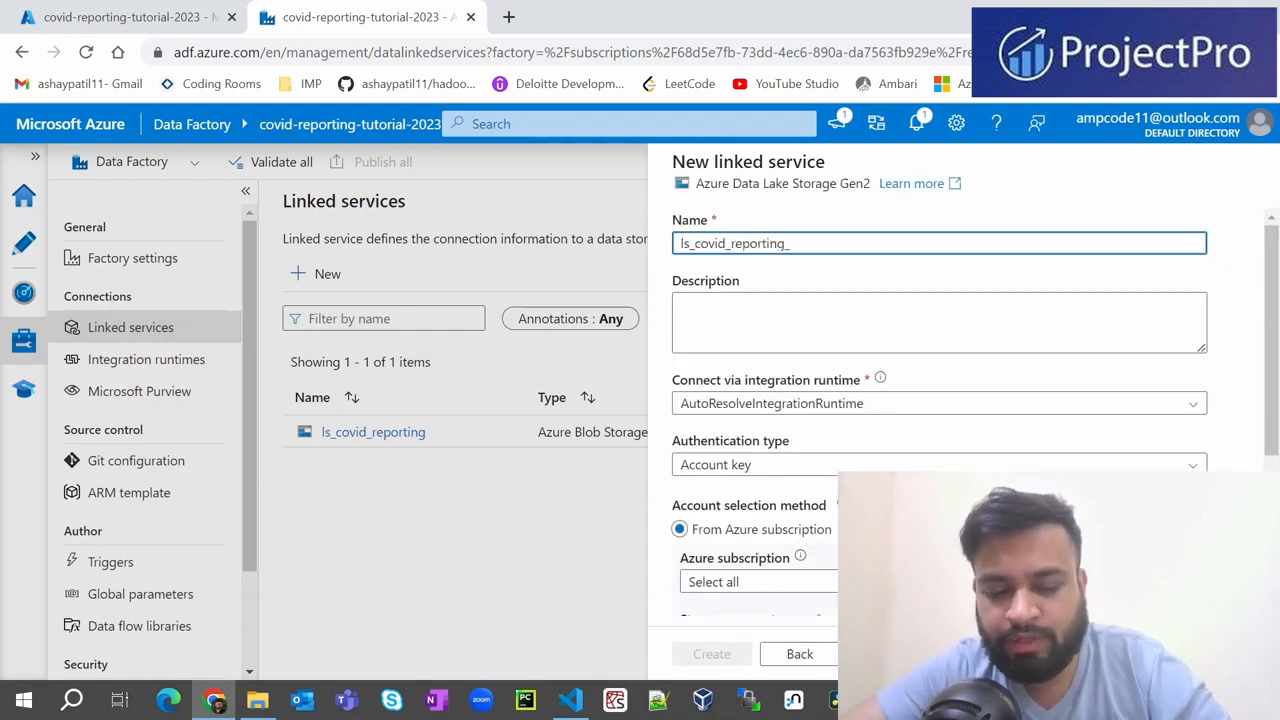
- Select the Free Trial subscription and the covidreportingtutorialdl storage account, and create the Data Lake linked service
scroll(728, 375, "down", 1)
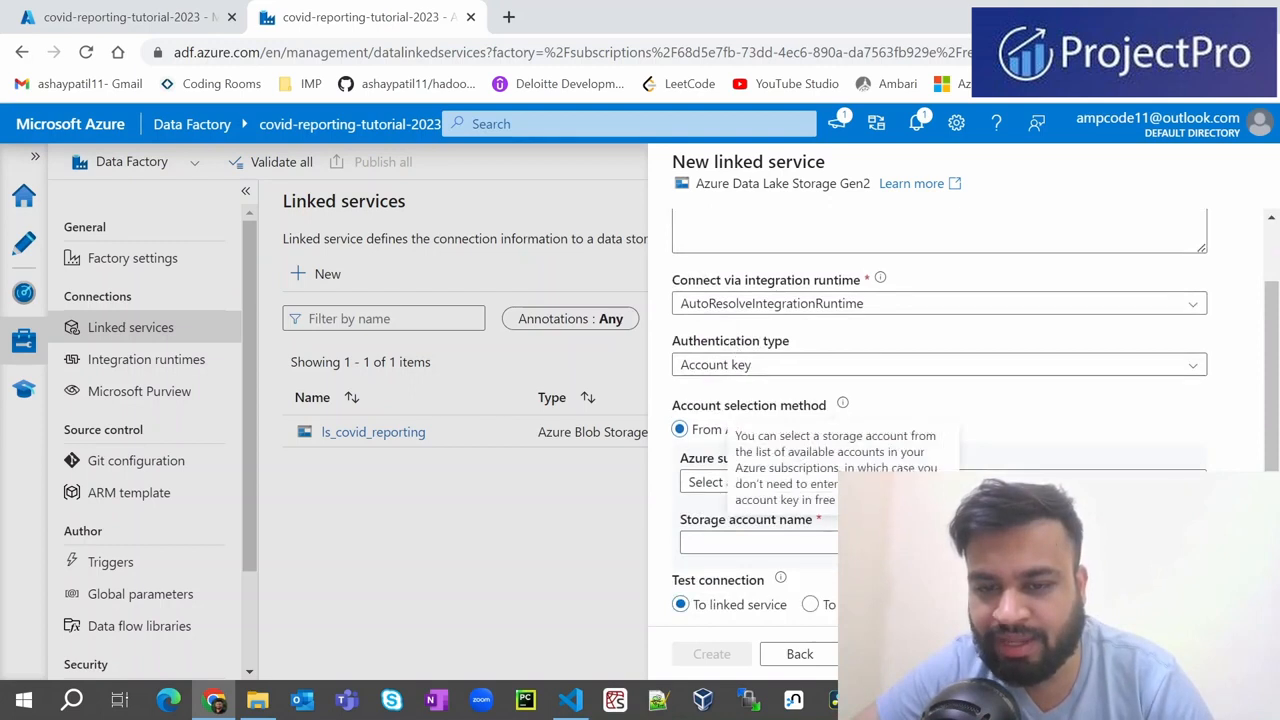
left_click(745, 482)
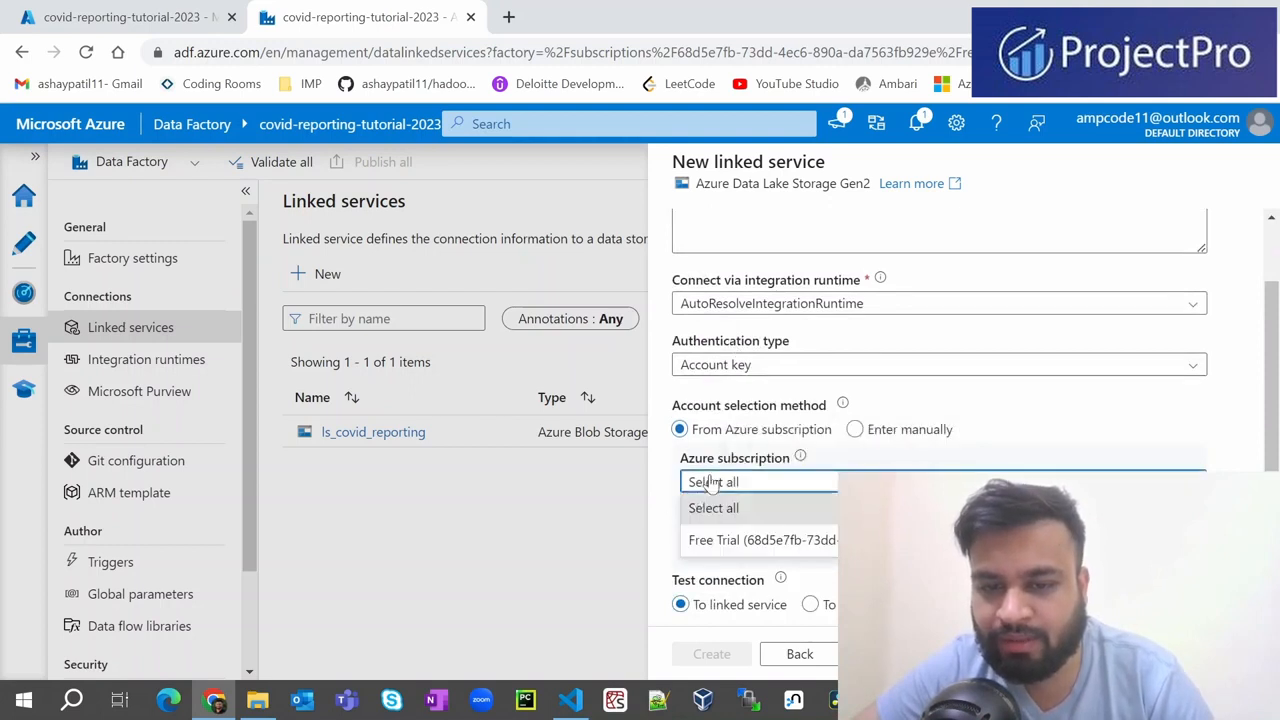
left_click(735, 540)
left_click(766, 540)
scroll(770, 533, "down", 2)
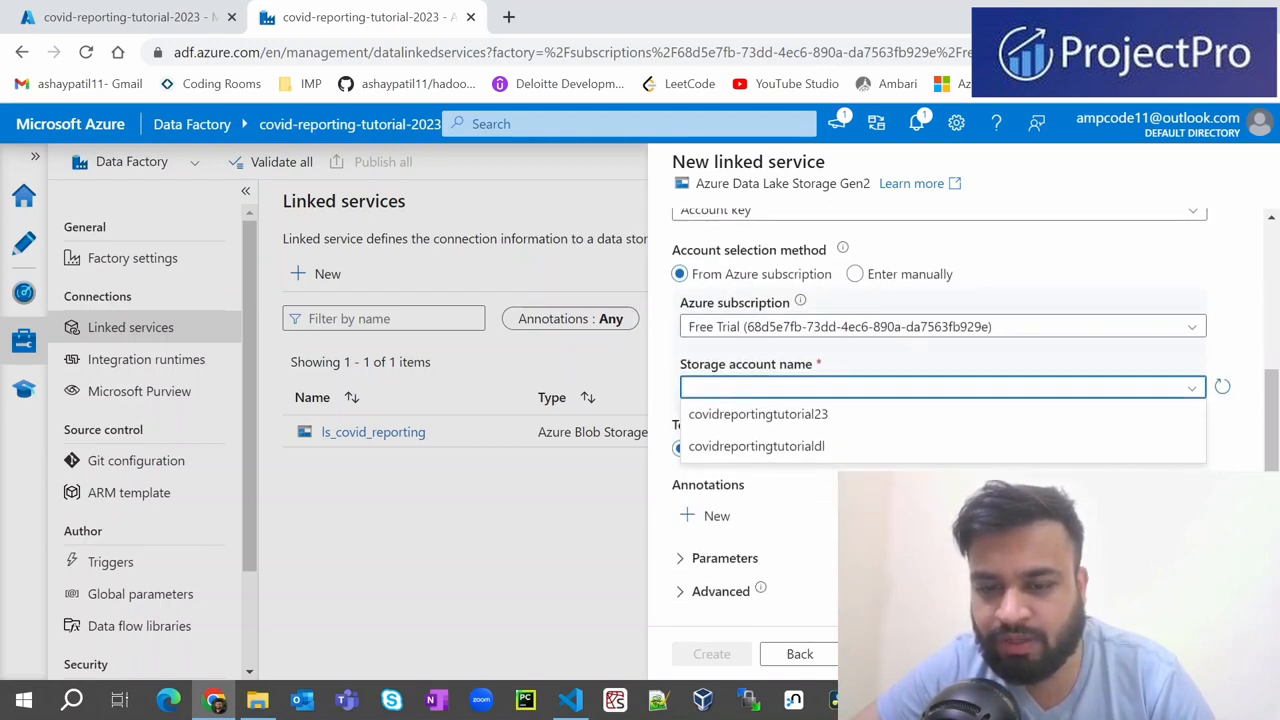
left_click(812, 450)
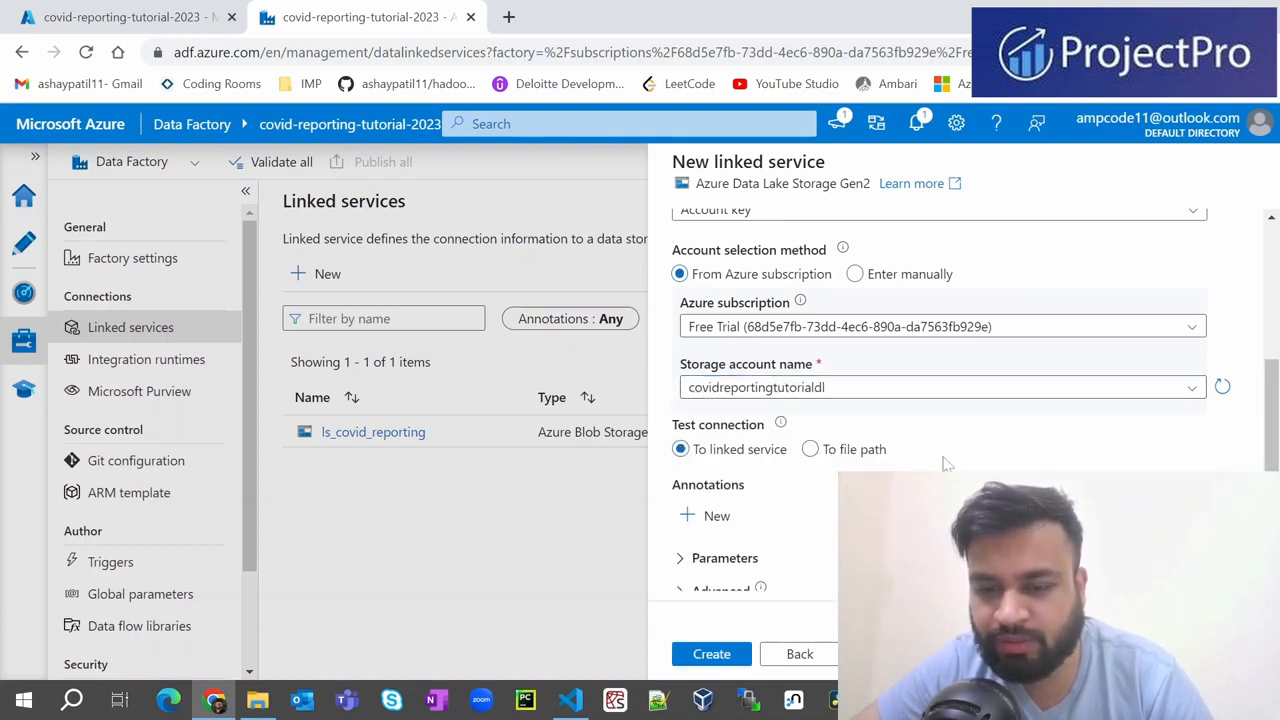
left_click(694, 658)
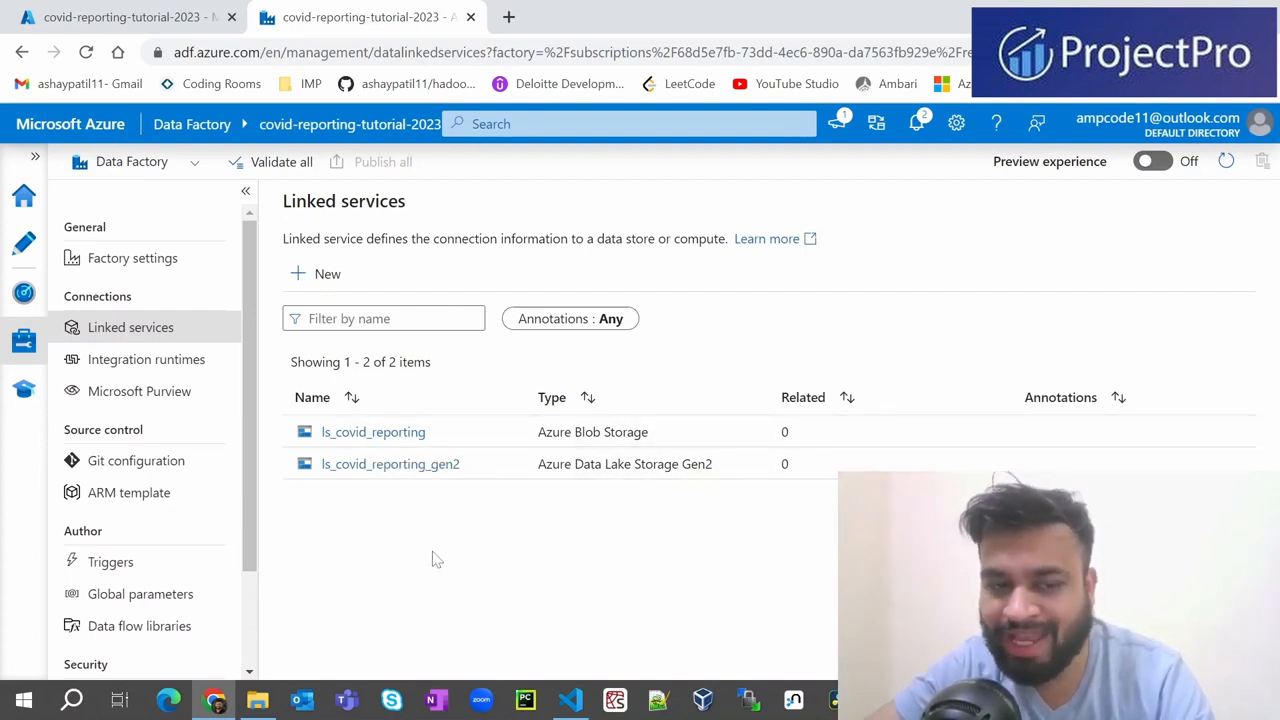
- Start a new dataset in the factory's authoring area with Azure Blob Storage as its data store
left_click(23, 246)
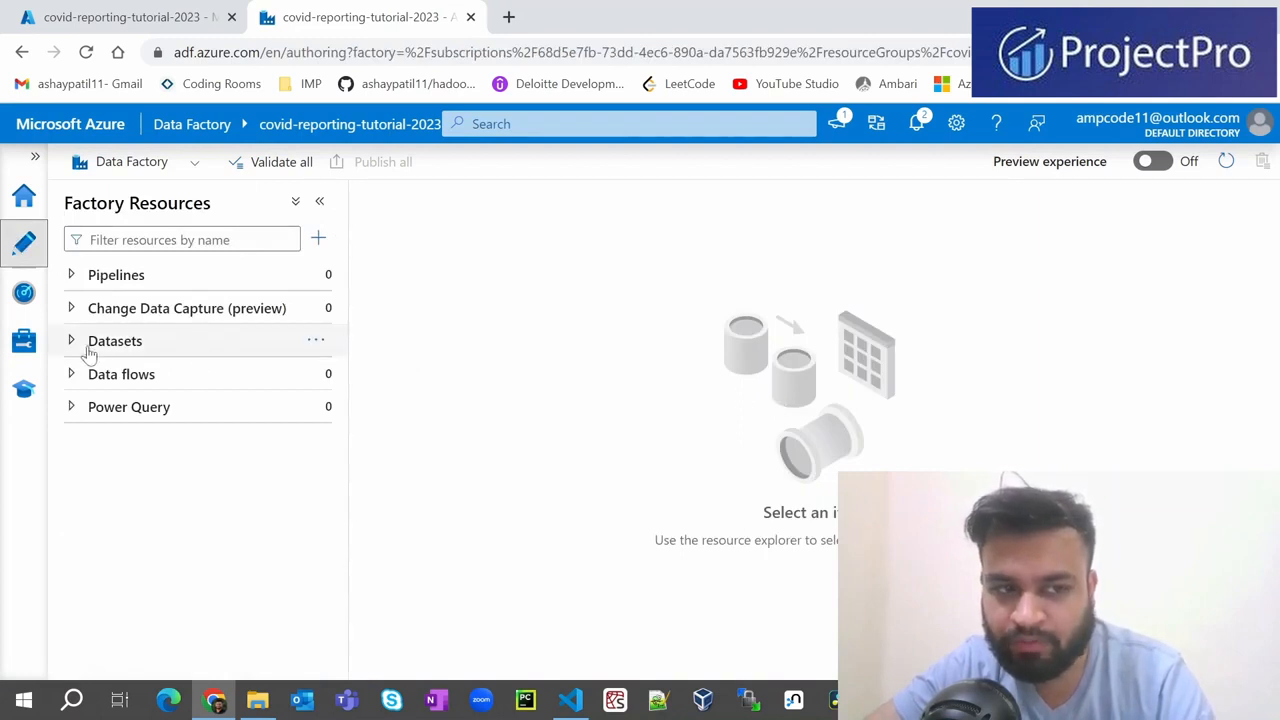
left_click(71, 341)
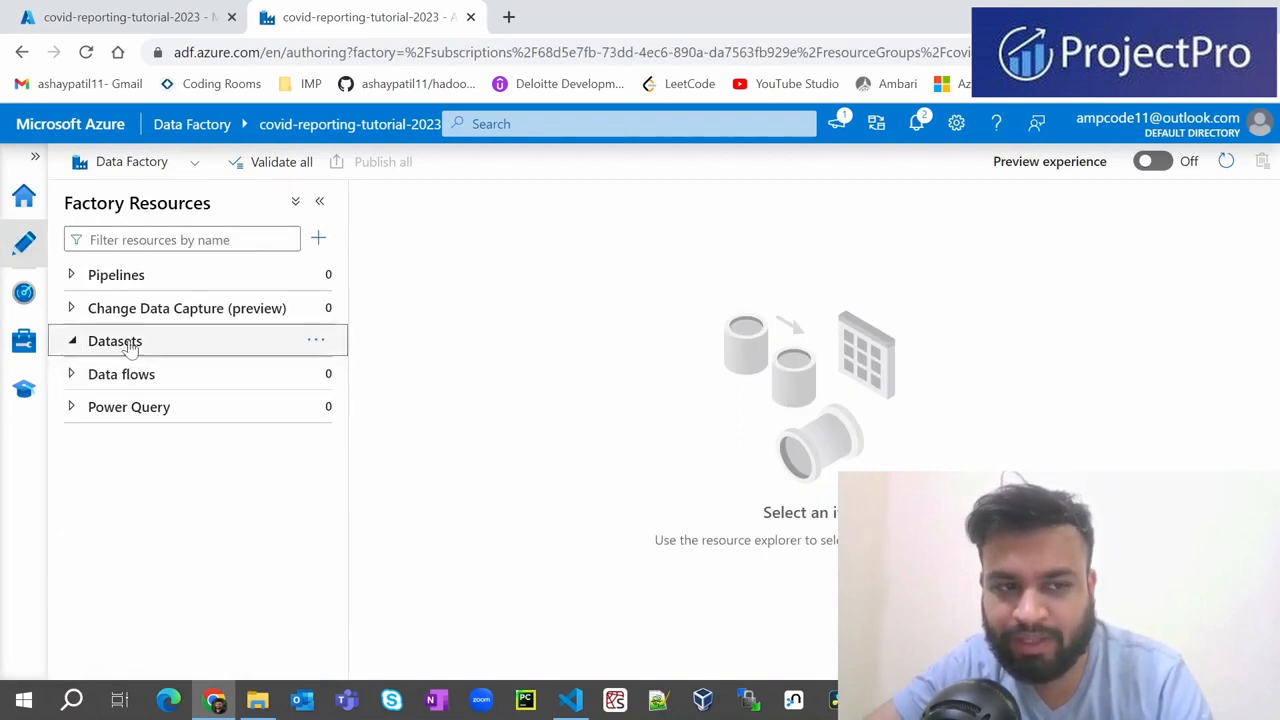
left_click(315, 344)
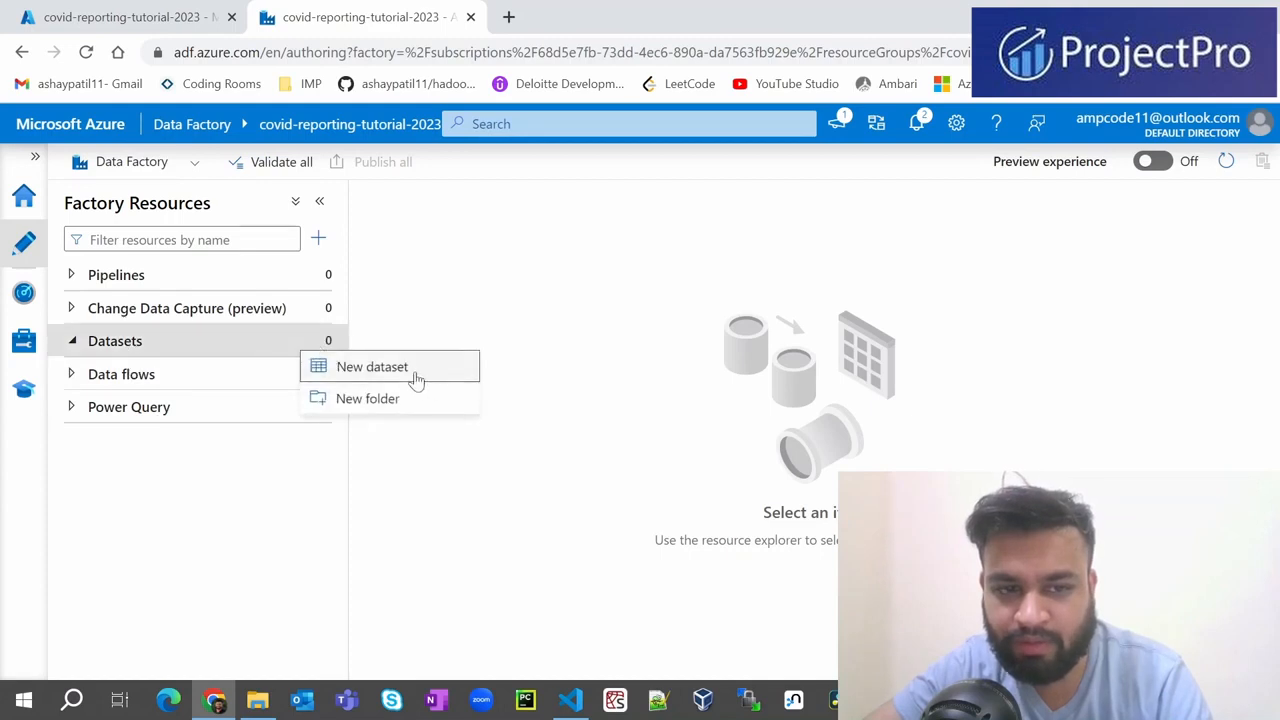
left_click(383, 370)
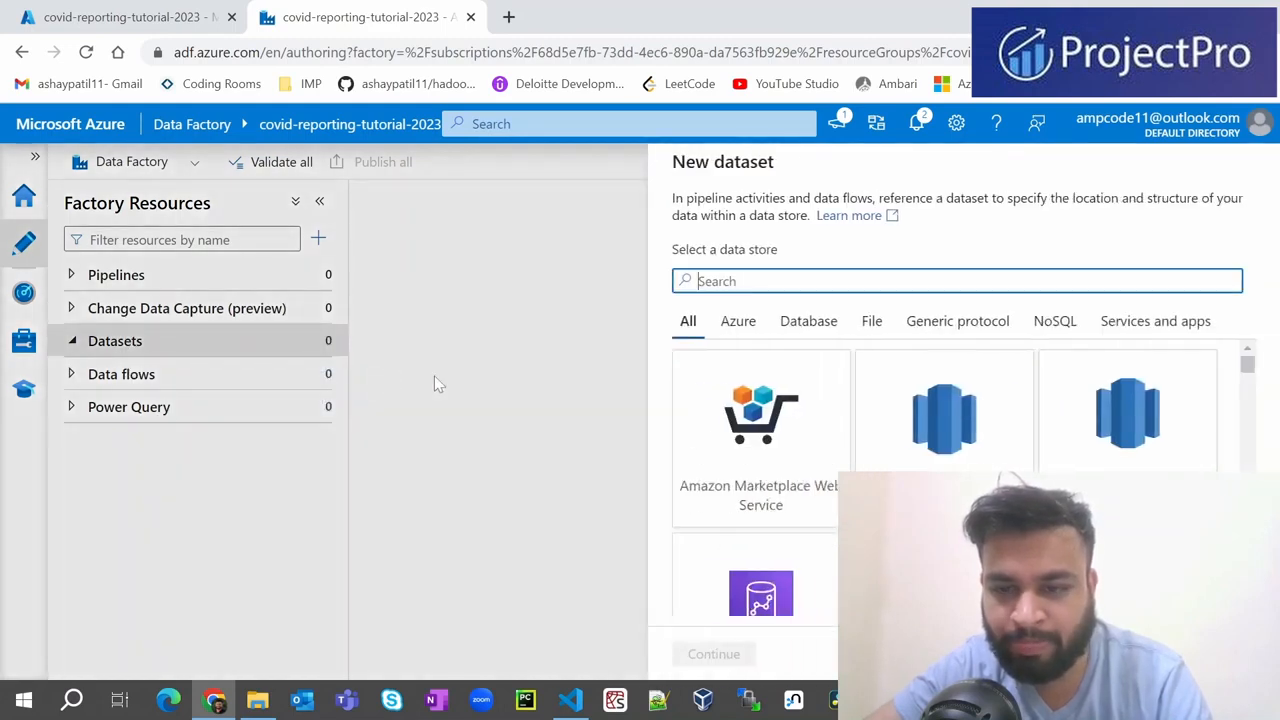
left_click(738, 322)
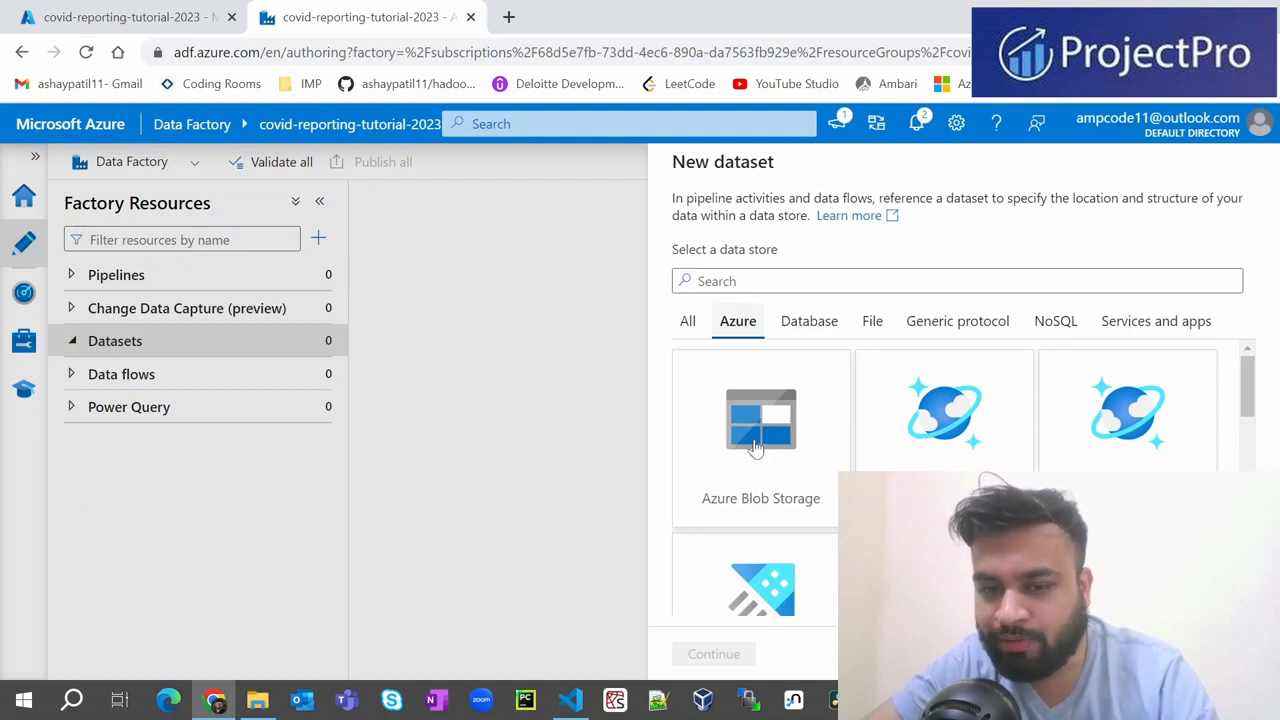
left_click(755, 447)
left_click(708, 657)
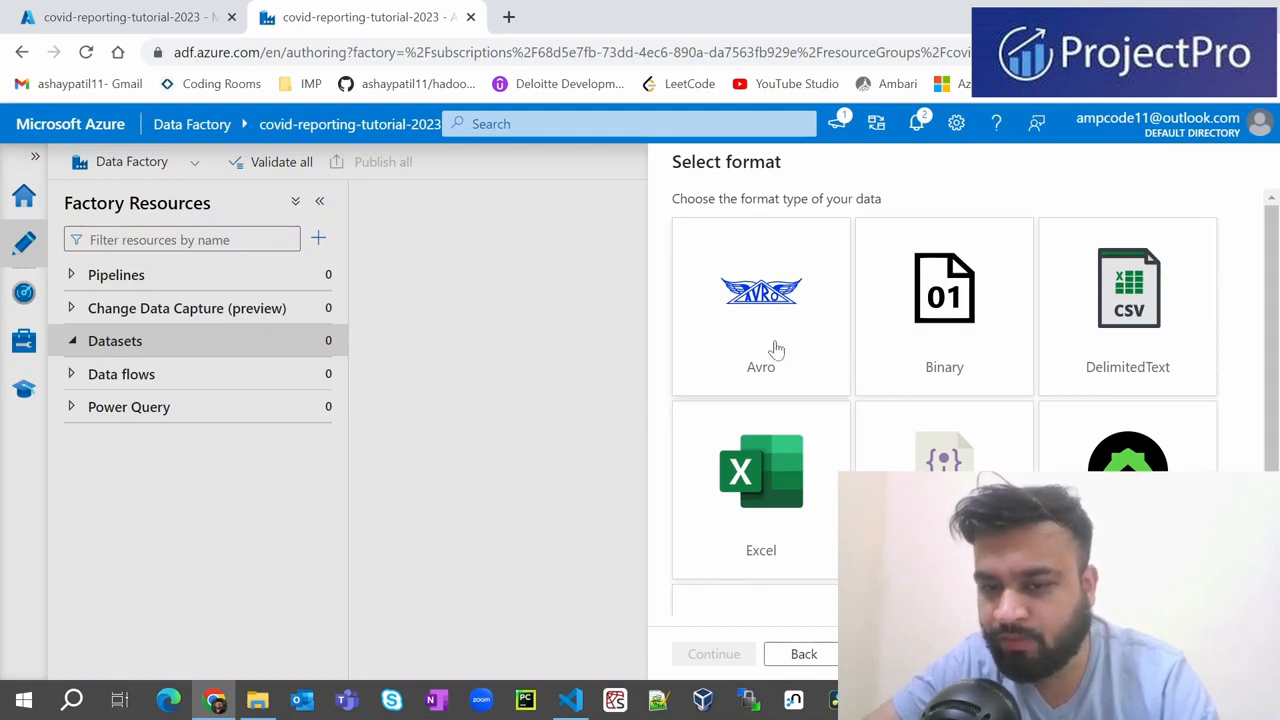
- Choose DelimitedText as the format of the new Blob Storage dataset
scroll(1062, 438, "down", 2)
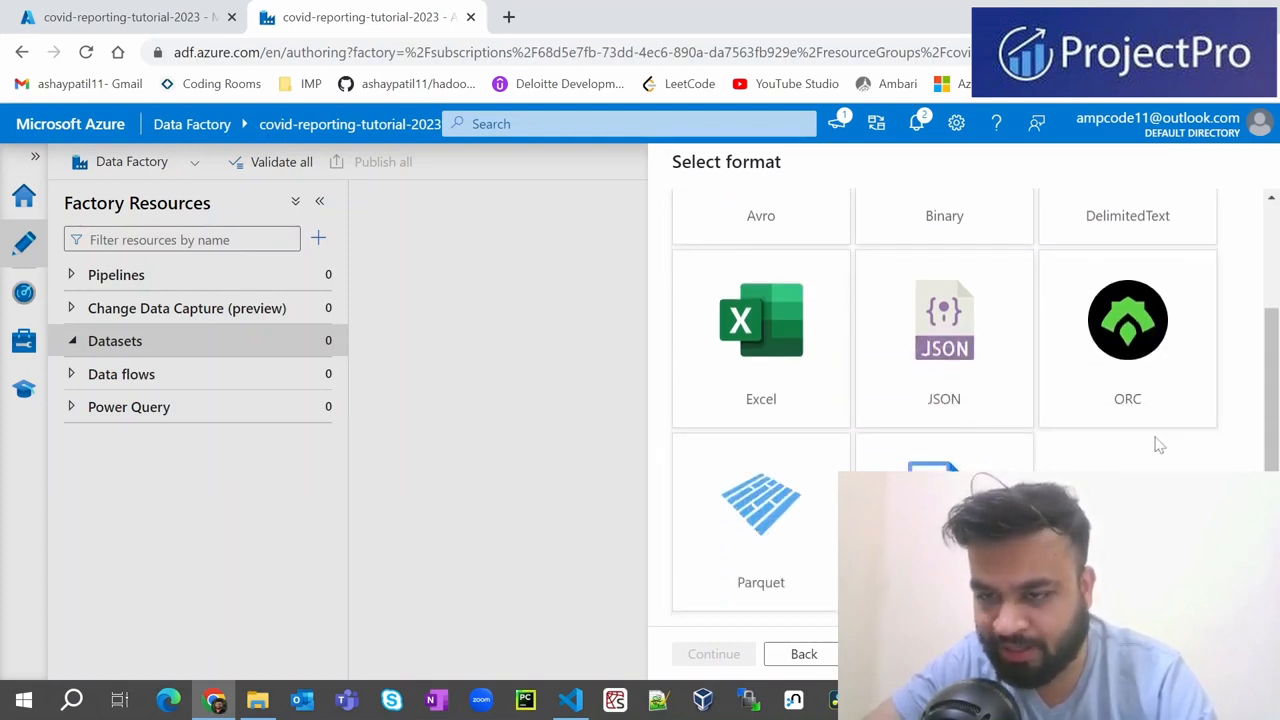
scroll(1158, 445, "up", 2)
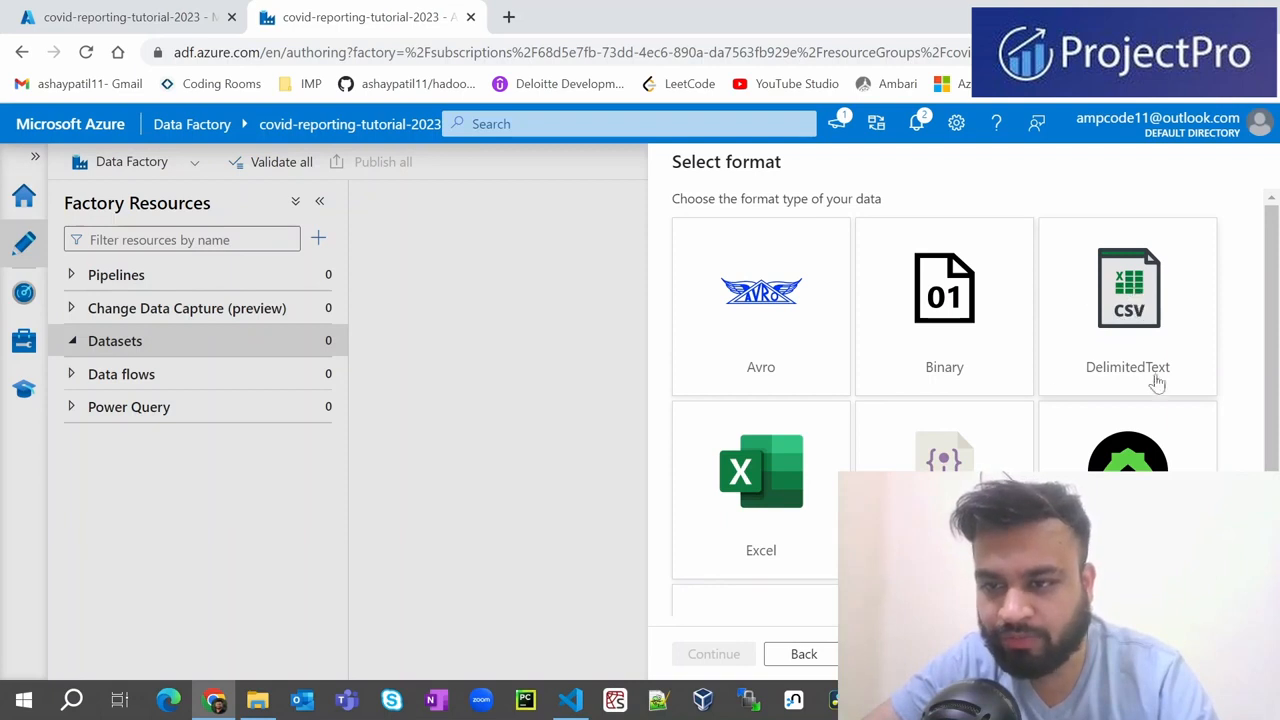
left_click(1110, 318)
scroll(869, 457, "down", 2)
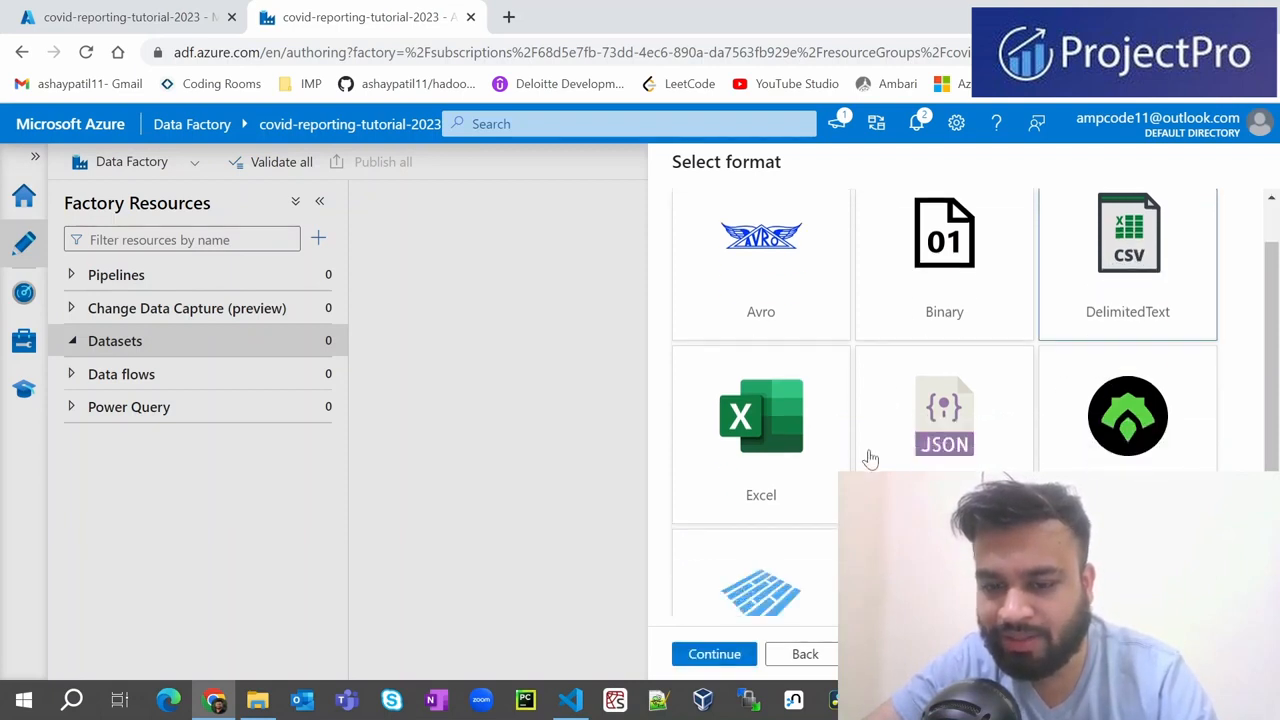
left_click(714, 654)
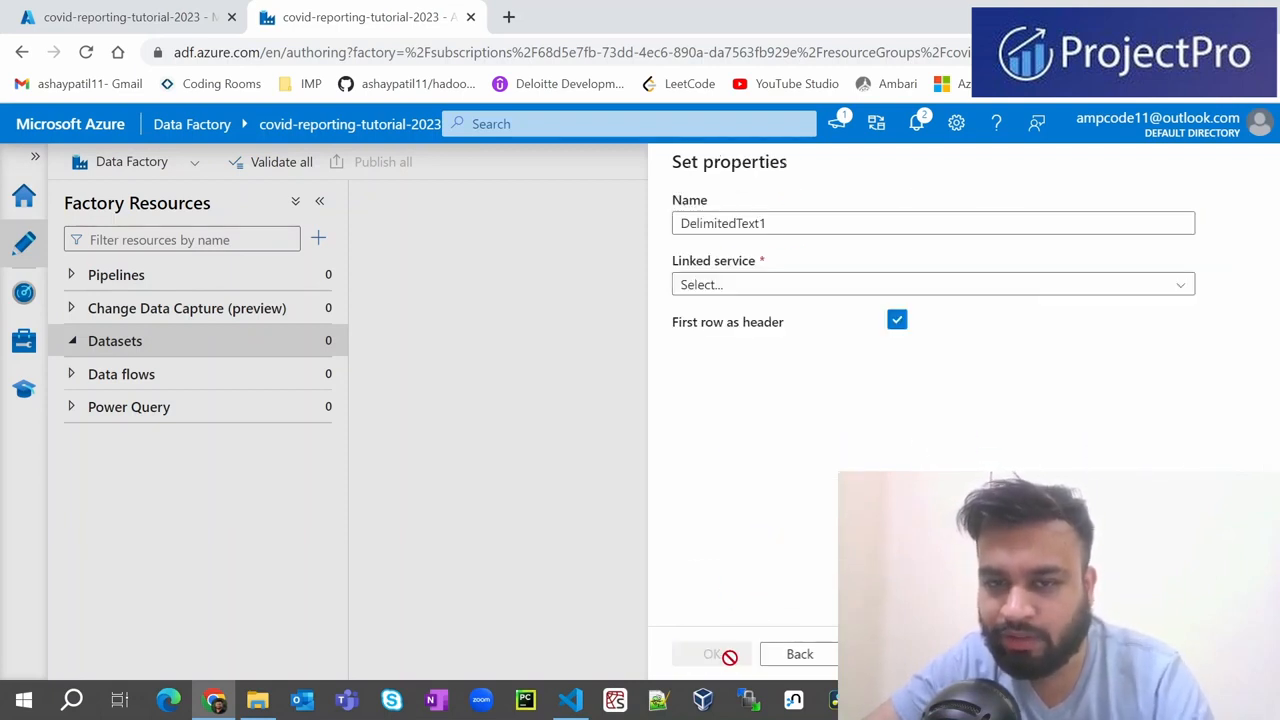
- Name the dataset ds_population_by_name and assign the ls_covid_reporting linked service to it
left_click(766, 223)
left_click_drag(766, 223, 617, 237)
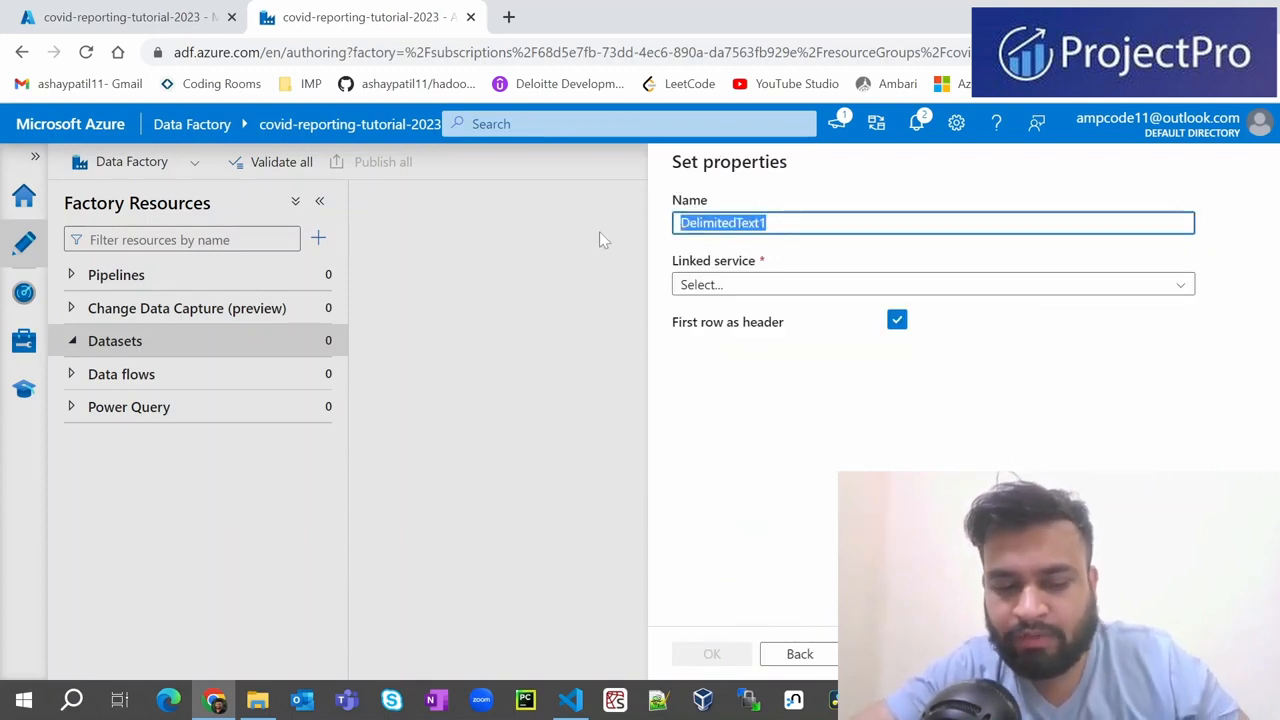
type("ds_")
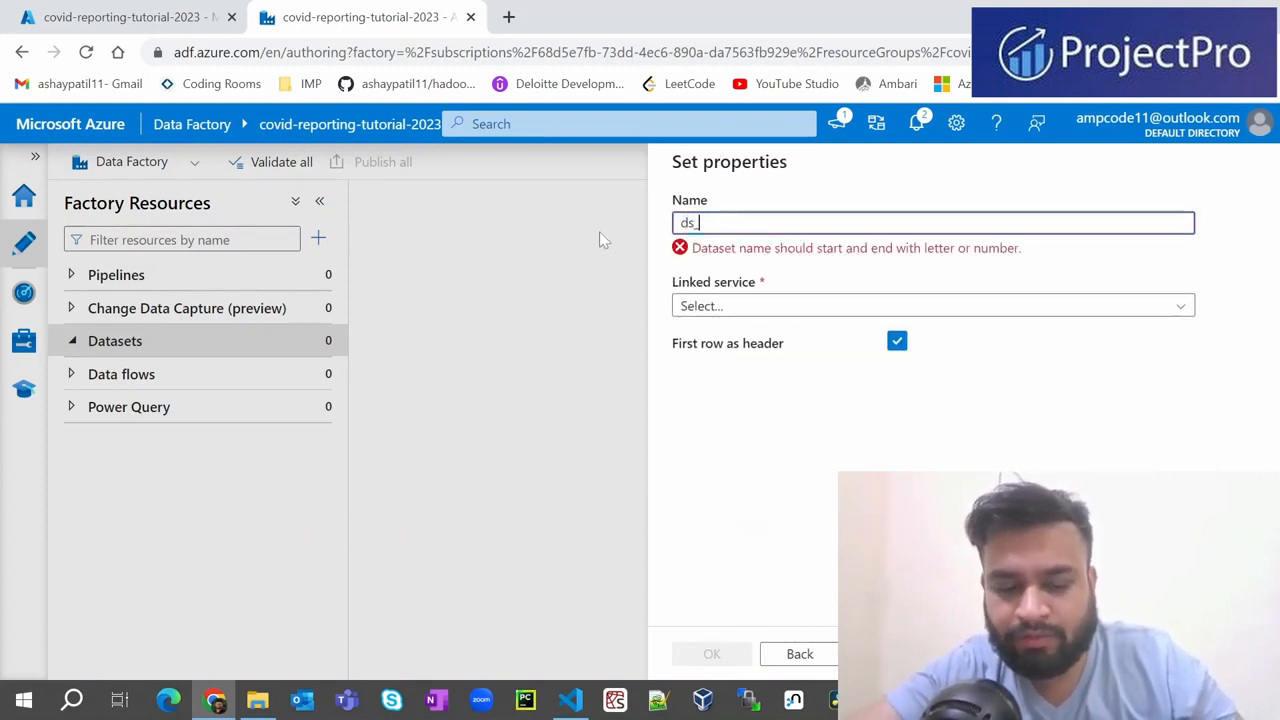
type("population_")
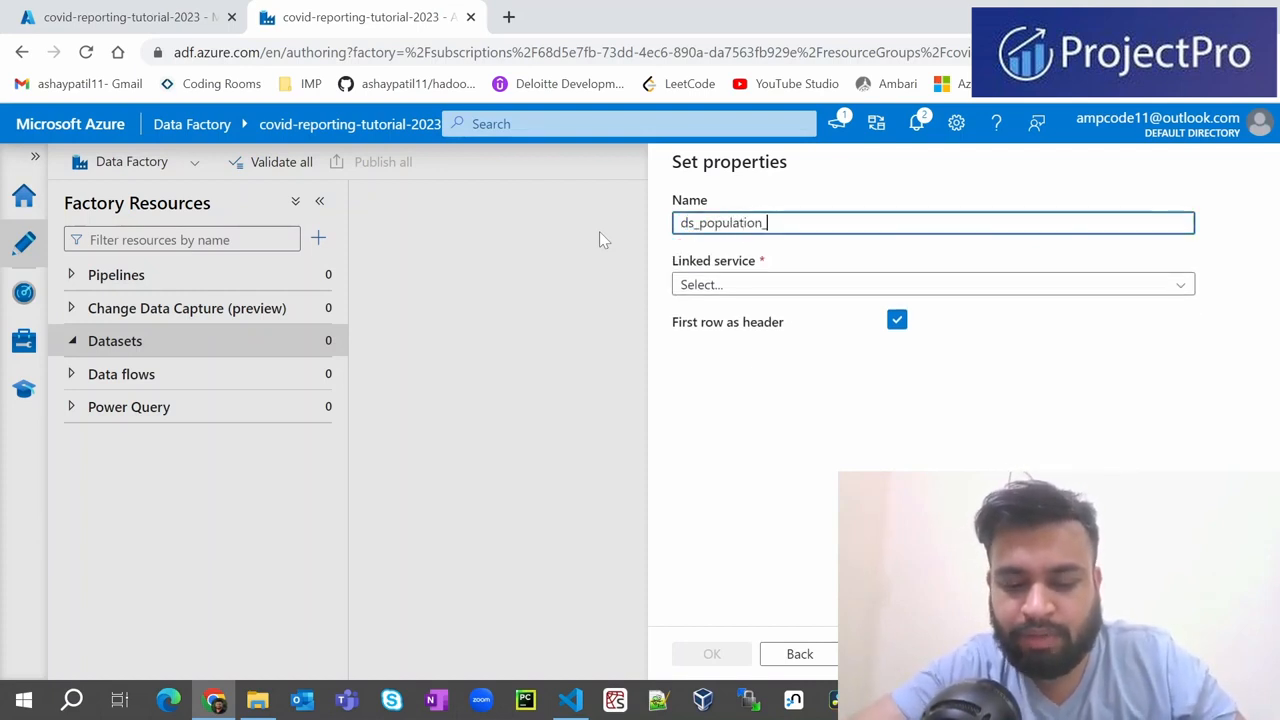
type("by_name")
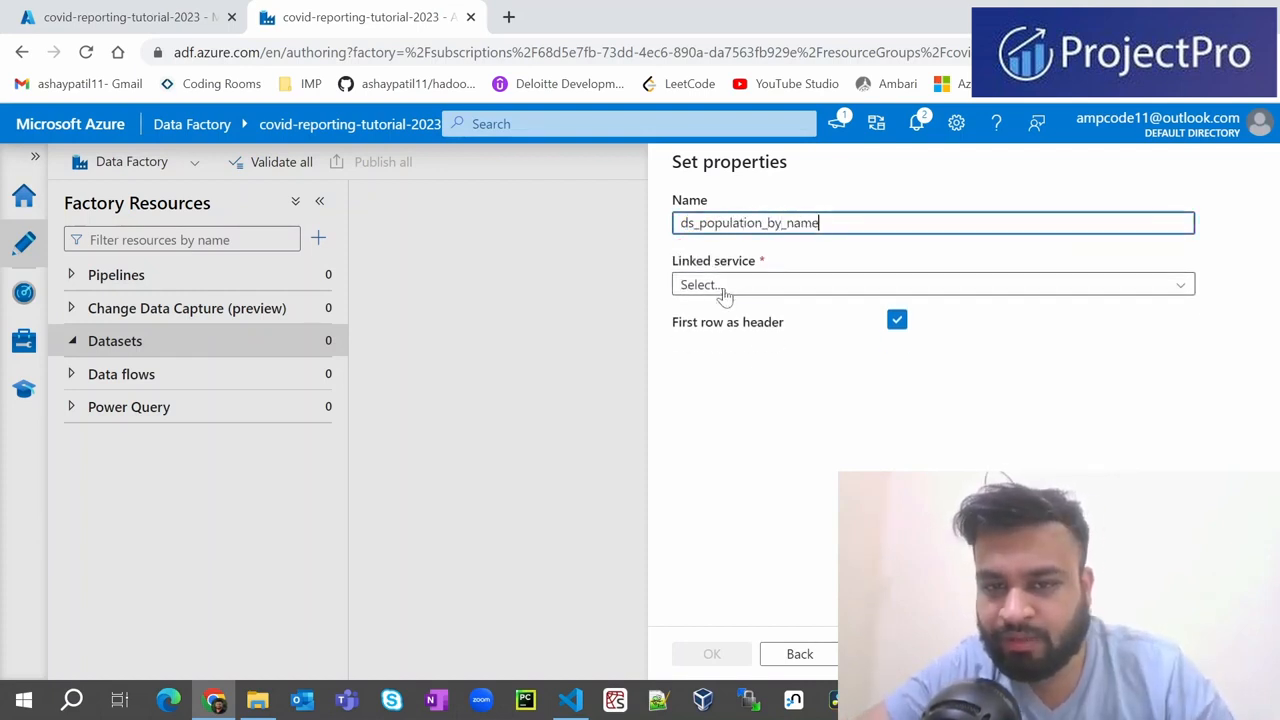
left_click(723, 288)
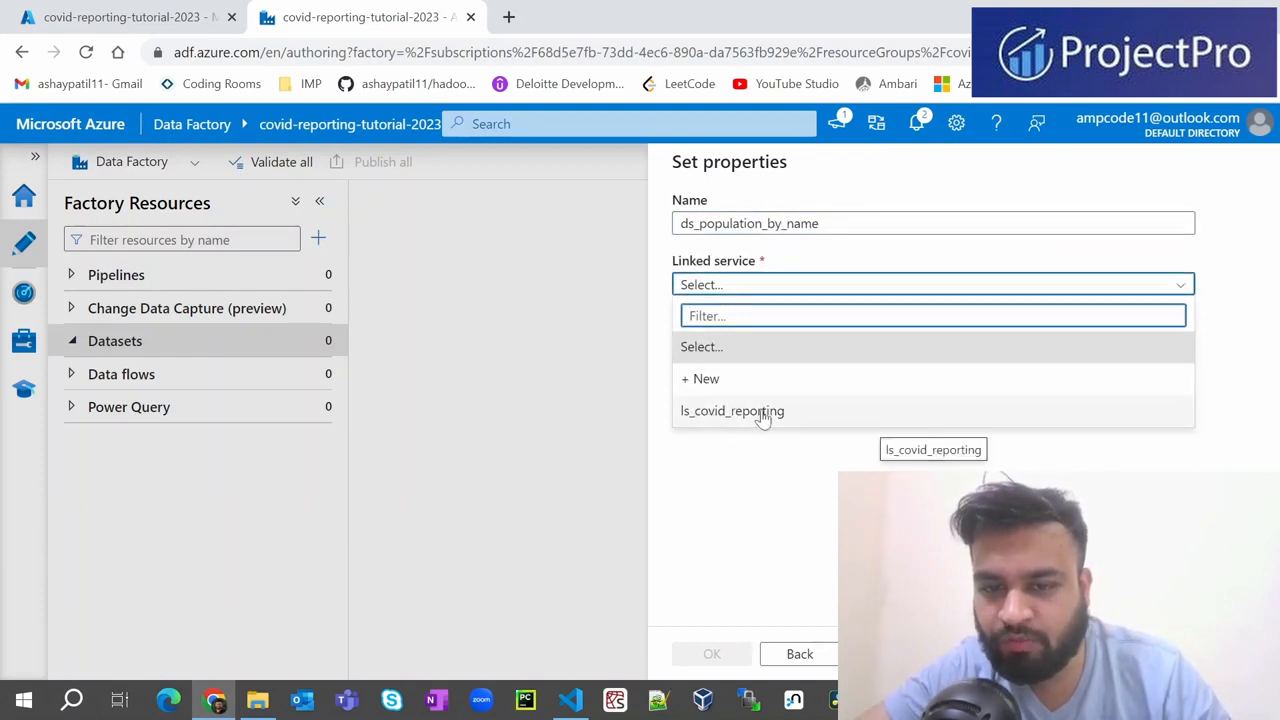
left_click(694, 412)
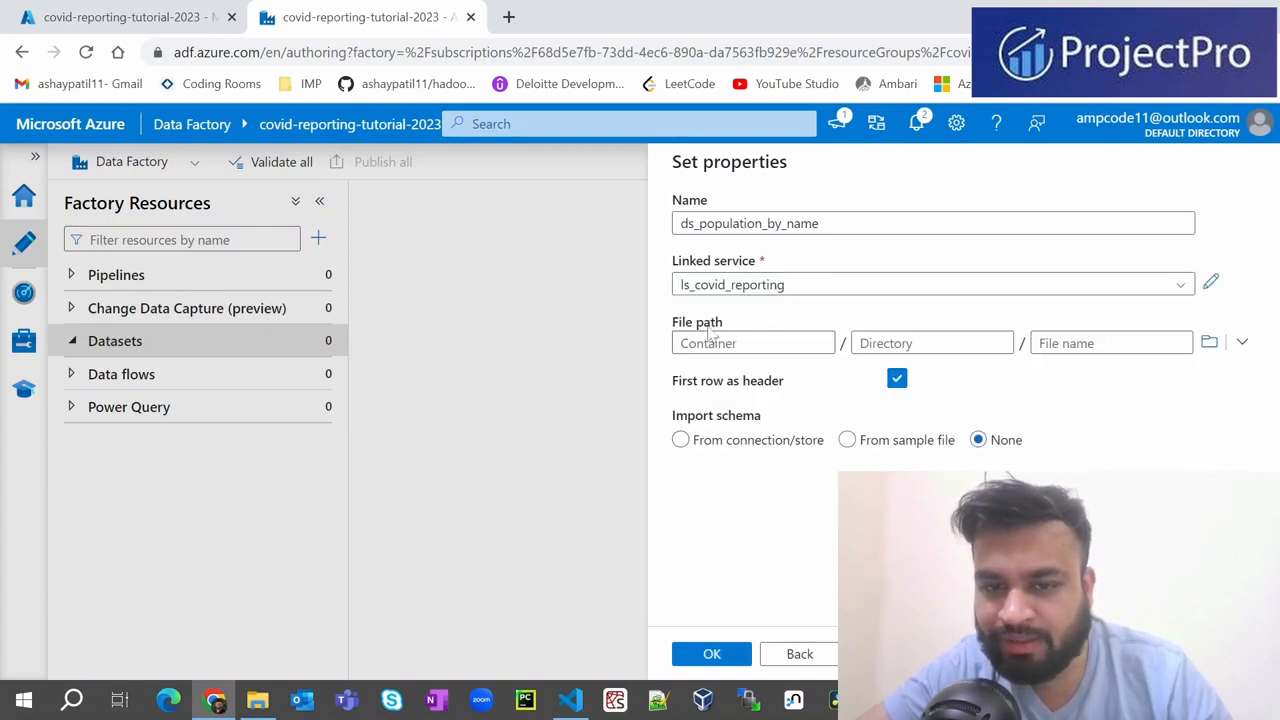
- Set the dataset's file path to population_by_age.tsv.gz in the population container and create the dataset
left_click(740, 343)
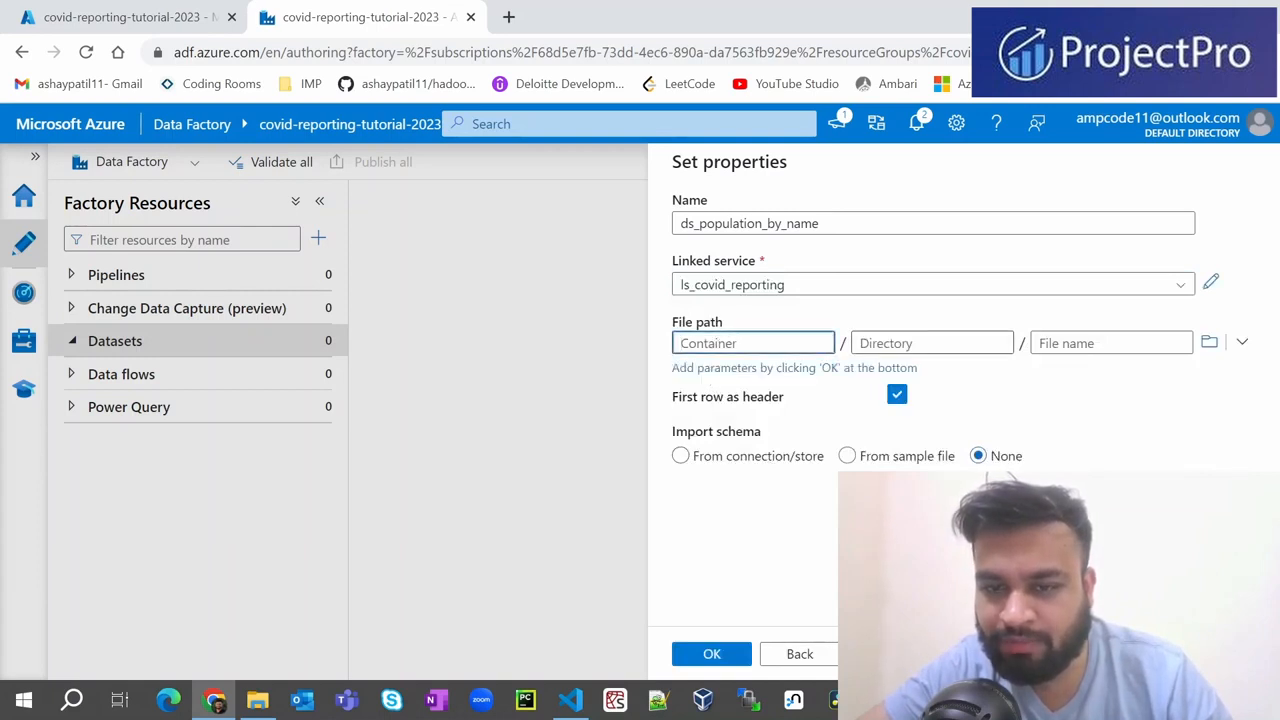
left_click(920, 343)
left_click(1110, 343)
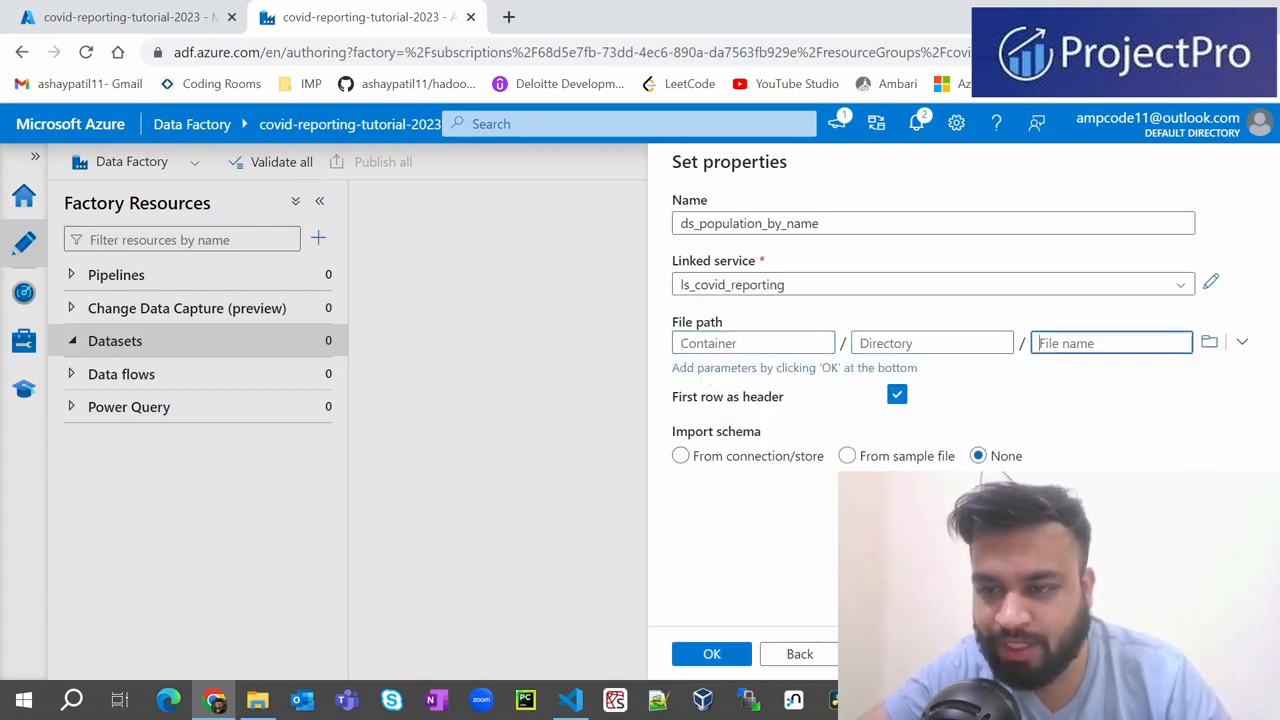
left_click(1209, 344)
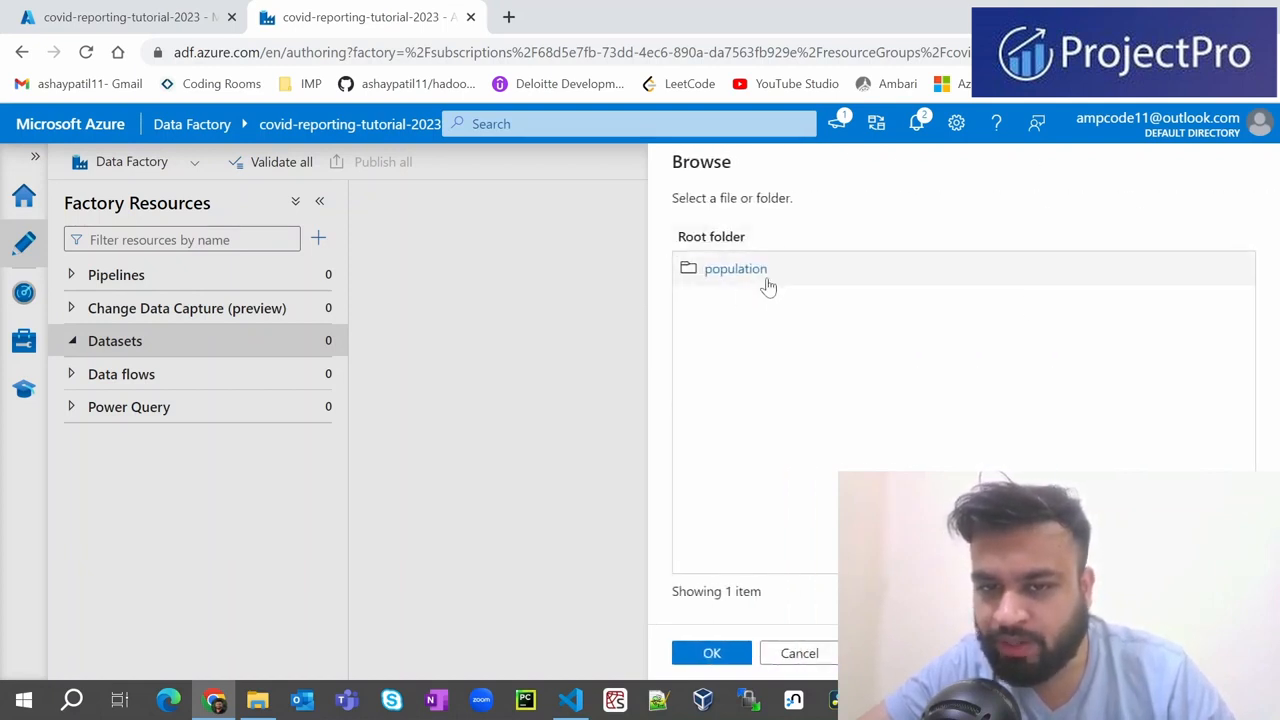
left_click(758, 277)
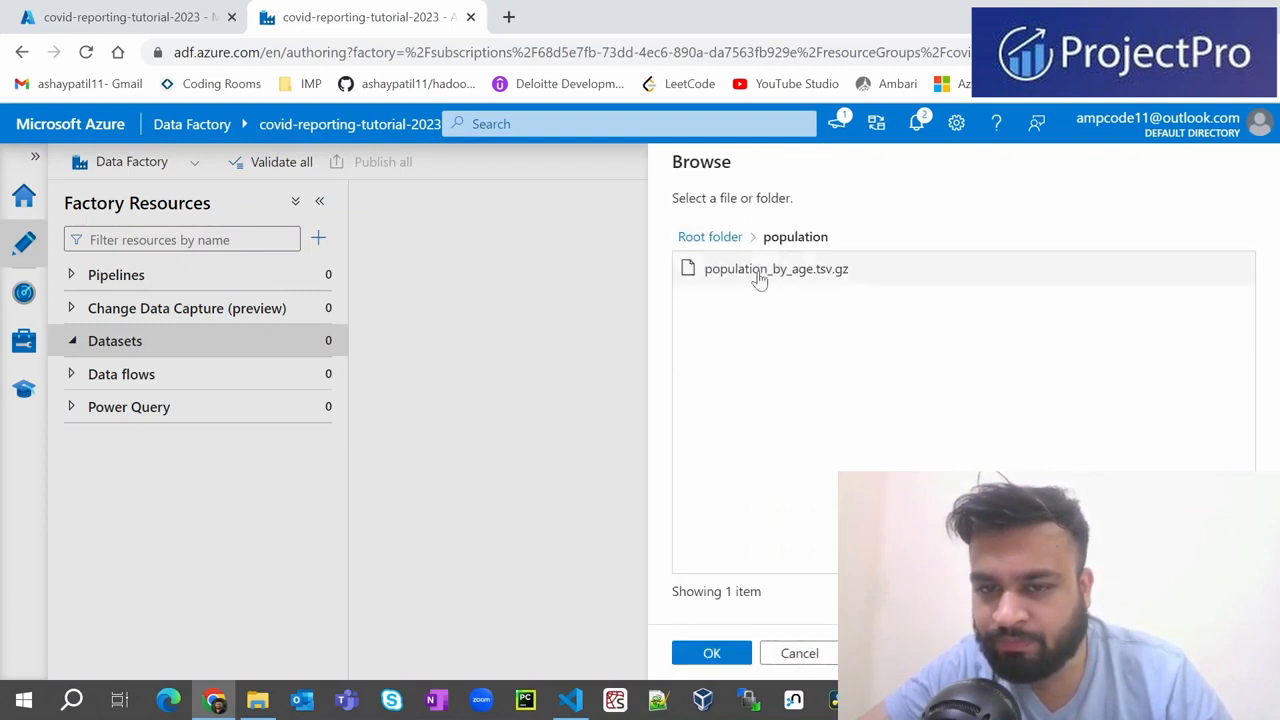
left_click(820, 276)
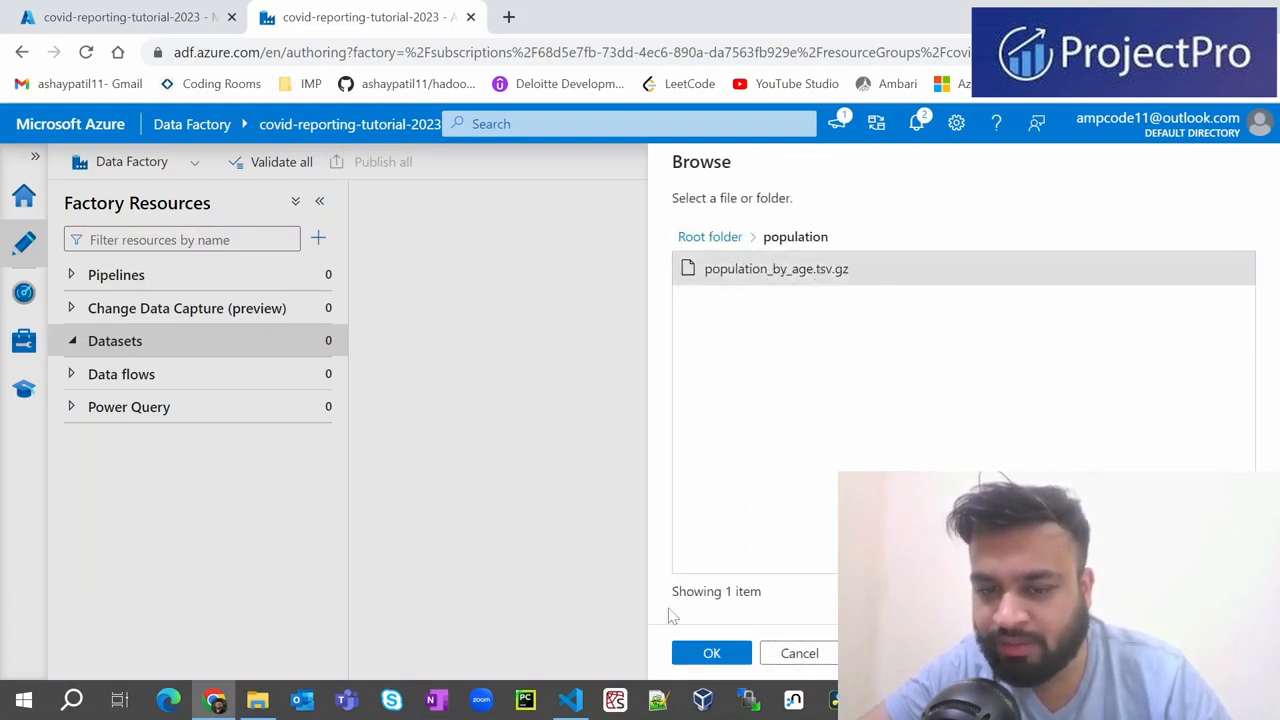
left_click(712, 653)
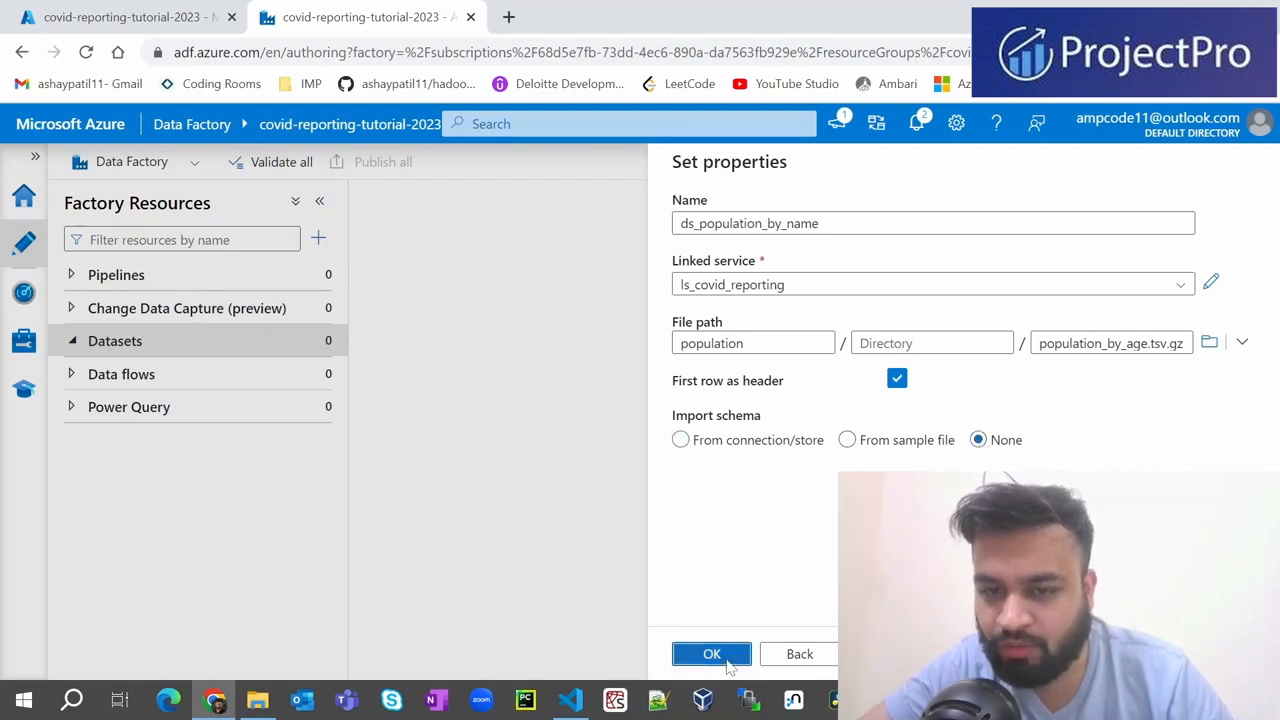
left_click(714, 655)
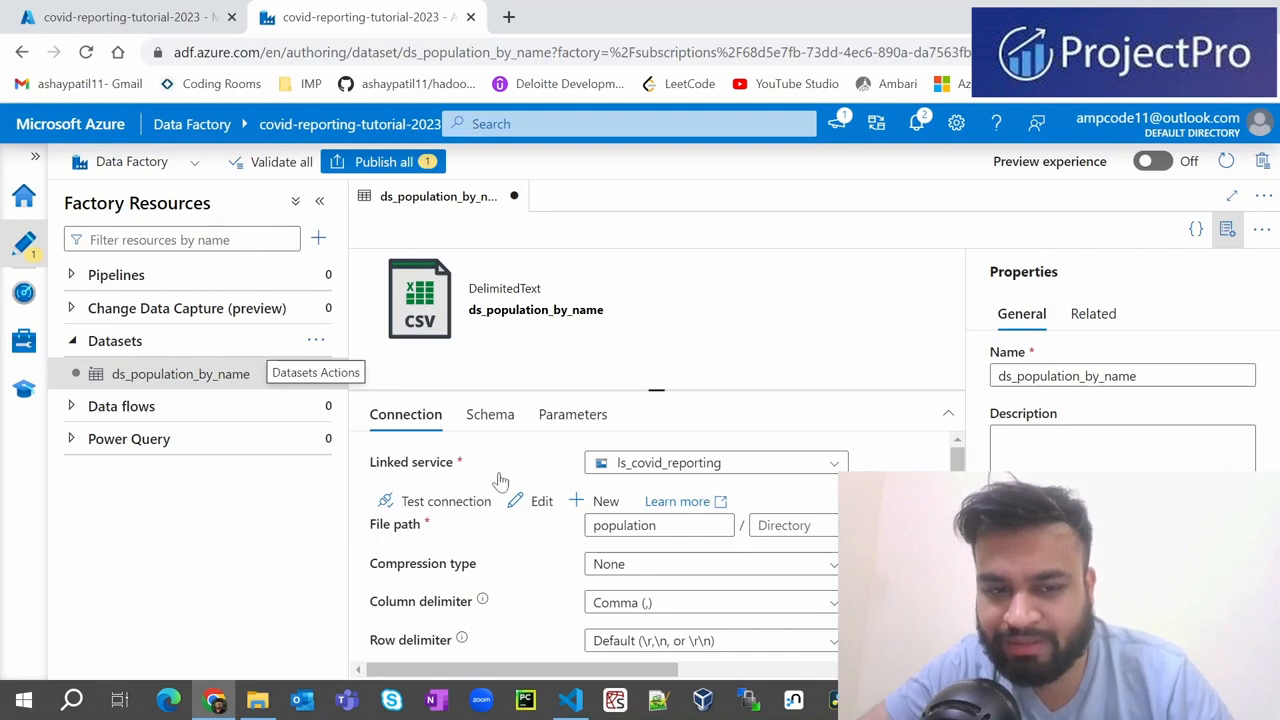
- Set the dataset's compression type to gzip (.gz) and its compression level to Optimal
scroll(600, 585, "down", 1)
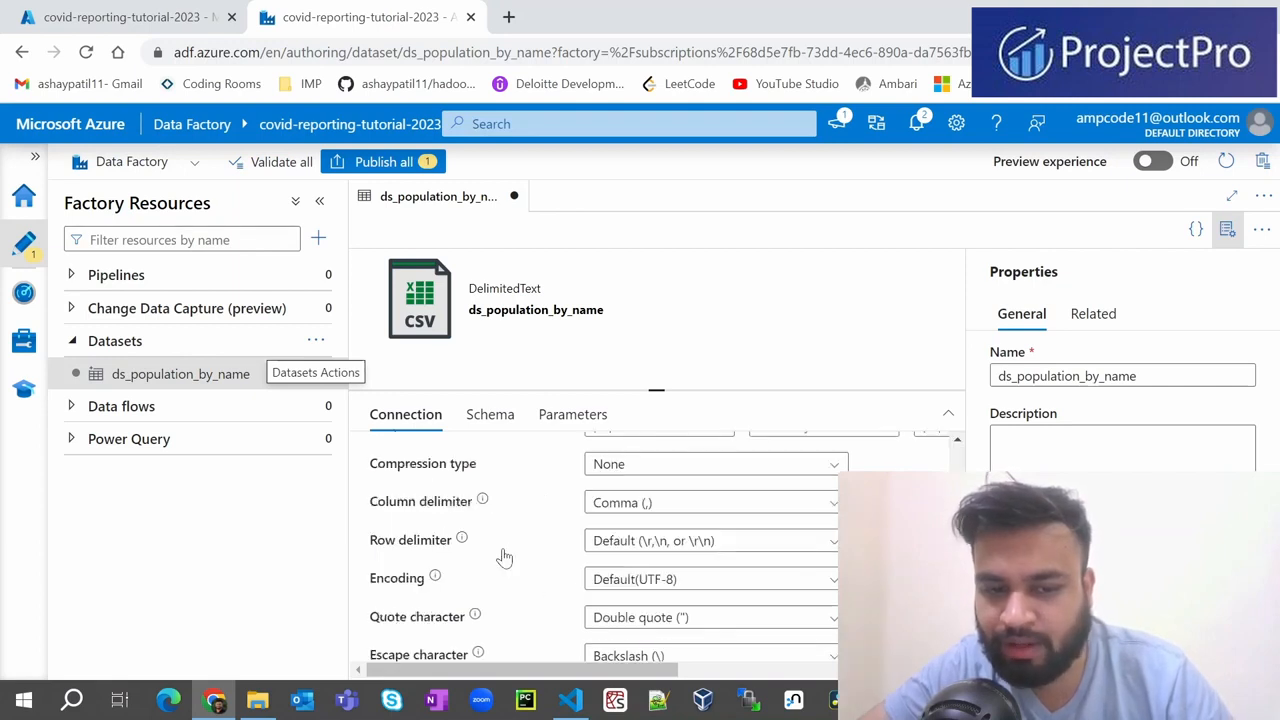
left_click(632, 466)
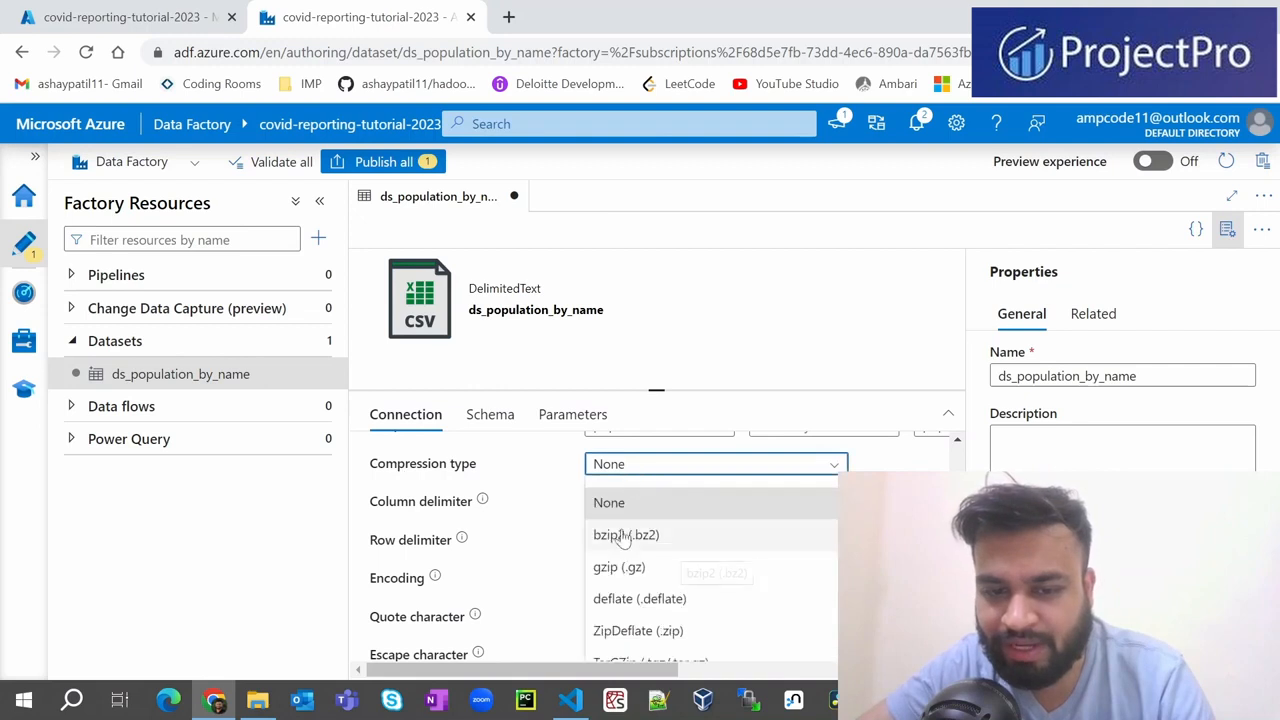
left_click(637, 580)
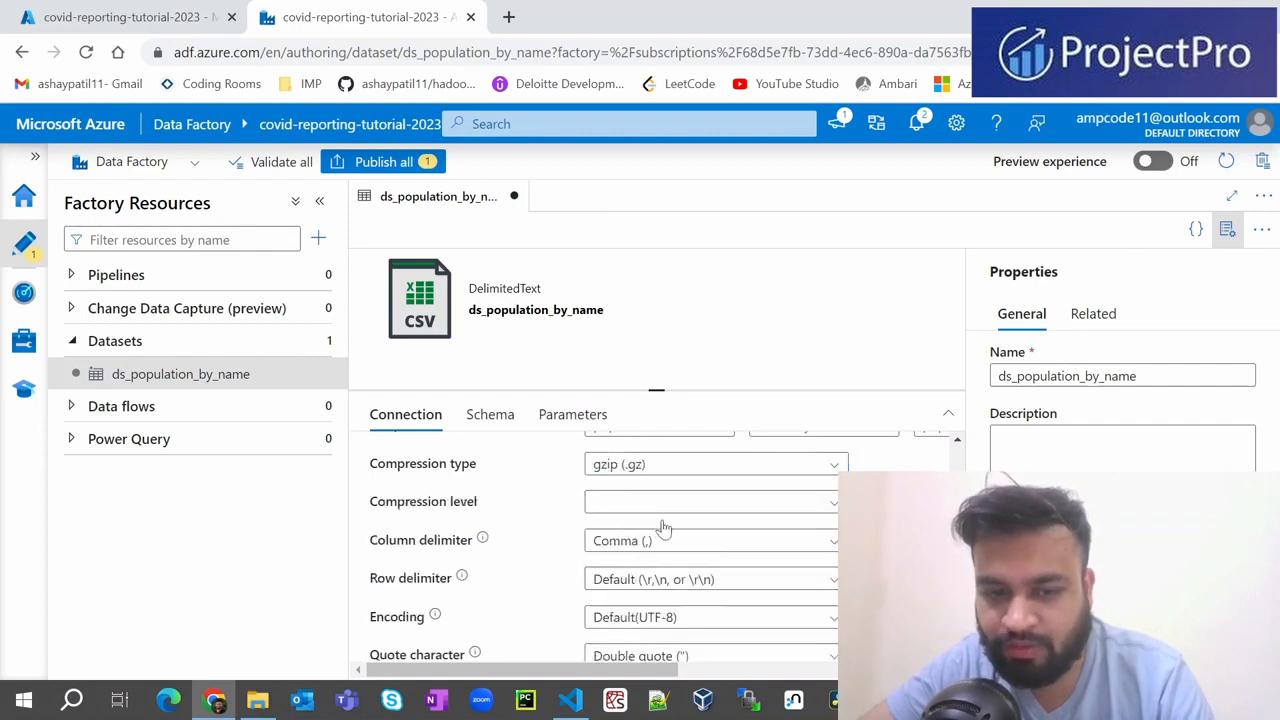
left_click(604, 504)
left_click(616, 574)
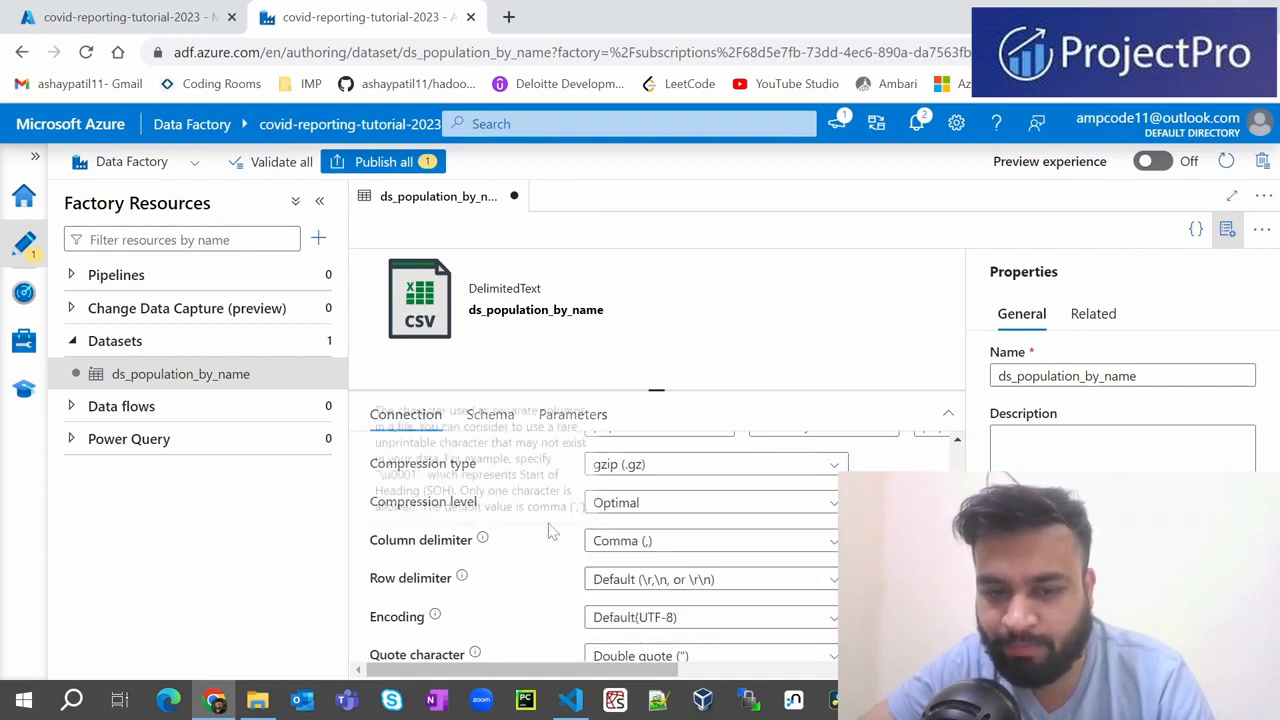
- Set the dataset's column delimiter to Tab (\t)
scroll(618, 584, "down", 1)
scroll(618, 584, "up", 1)
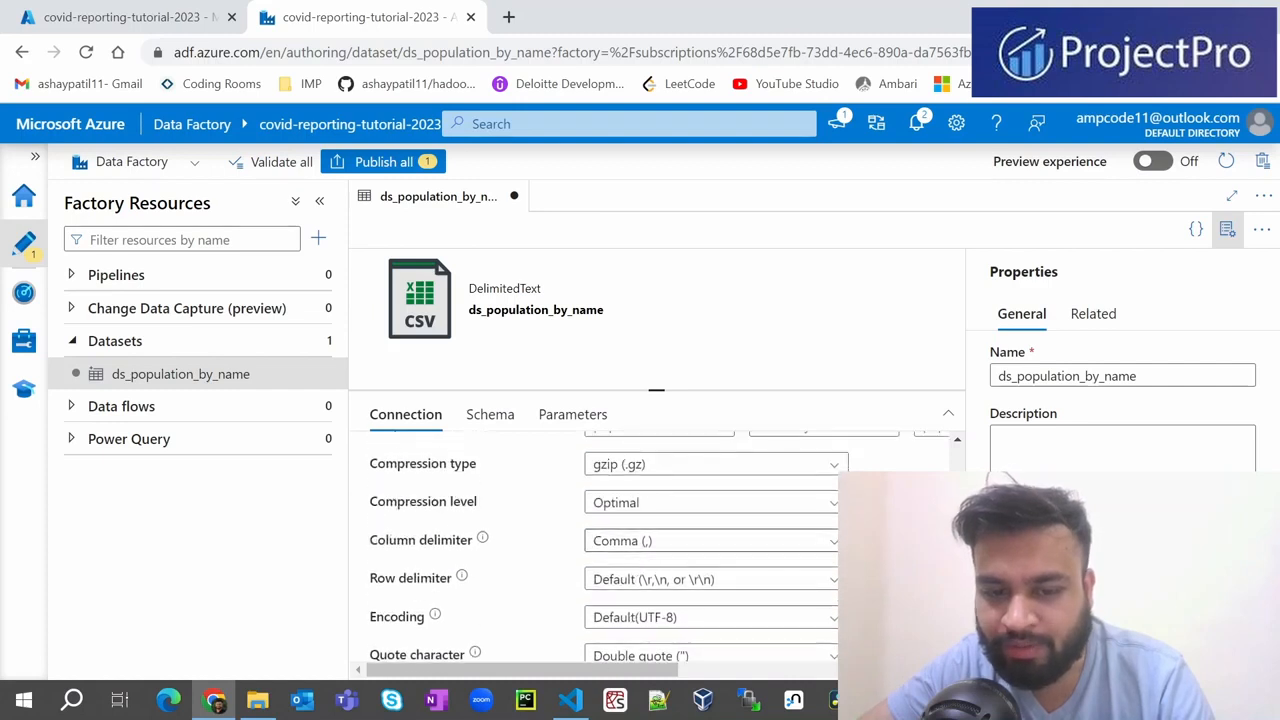
left_click(712, 542)
left_click(833, 548)
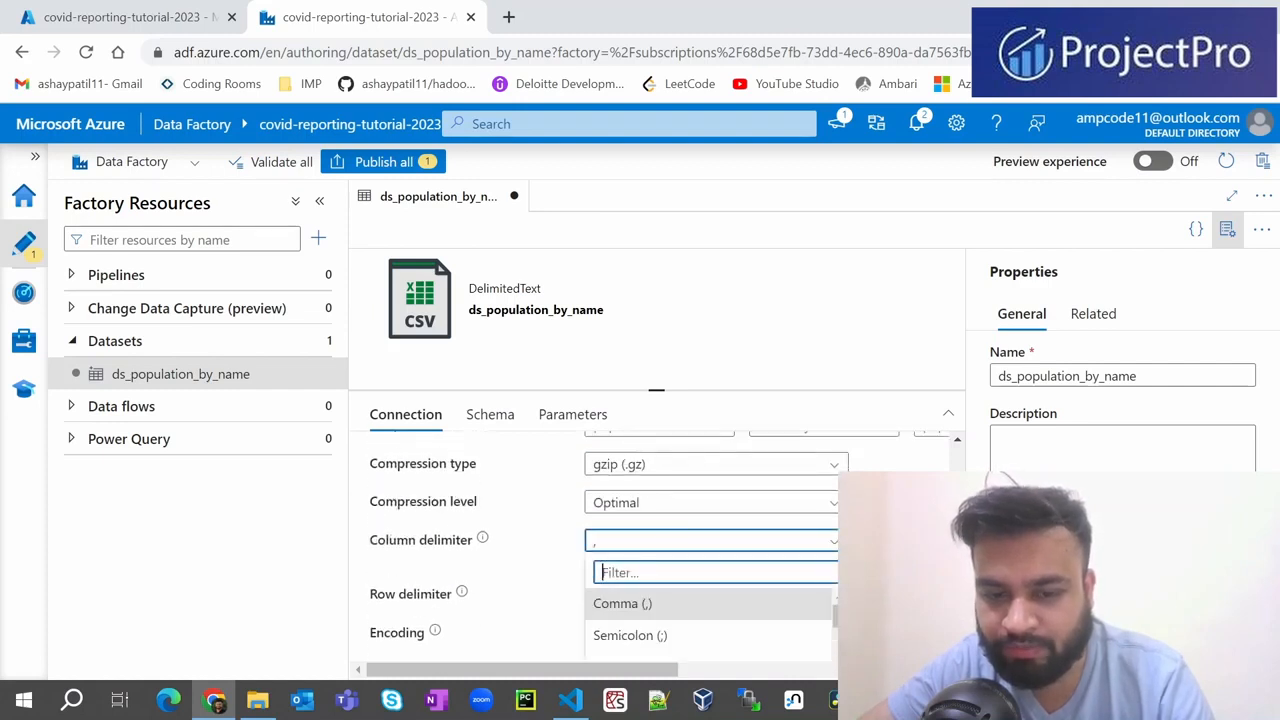
scroll(627, 610, "down", 2)
left_click(615, 602)
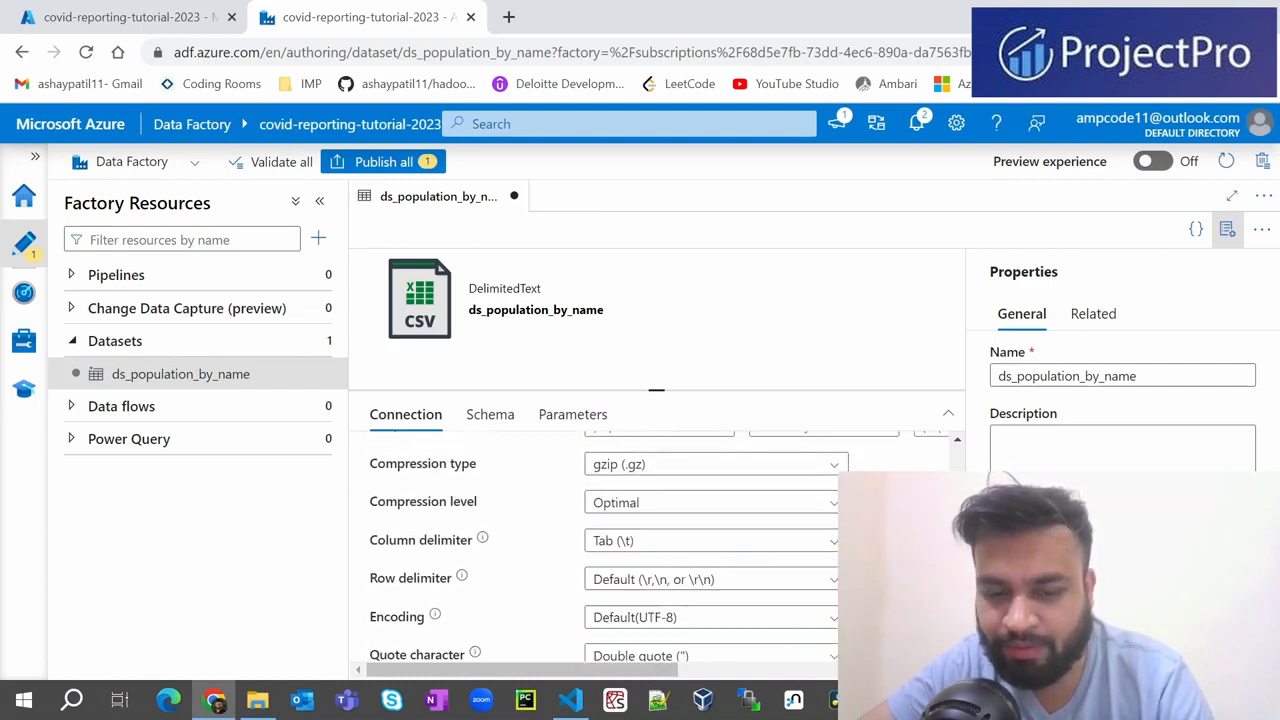
- Review the dataset's remaining connection settings and preview the data of the population_by_age.tsv.gz file
scroll(610, 550, "down", 3)
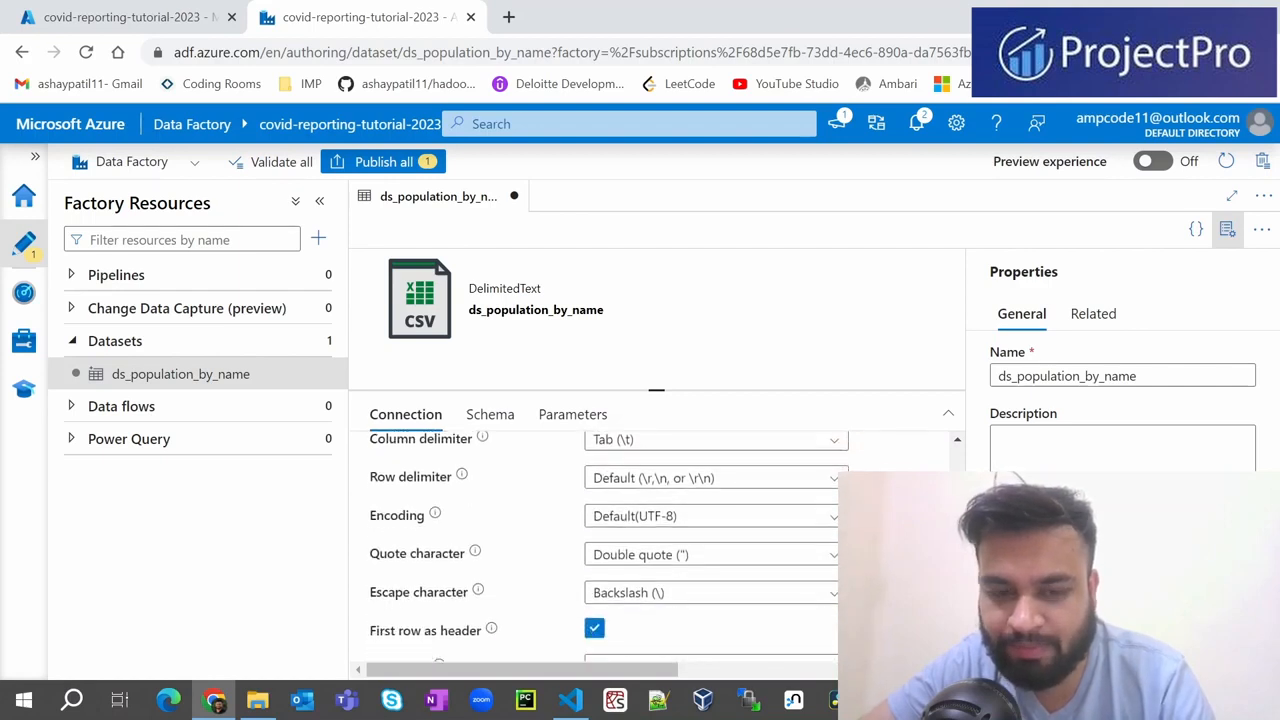
scroll(610, 550, "down", 1)
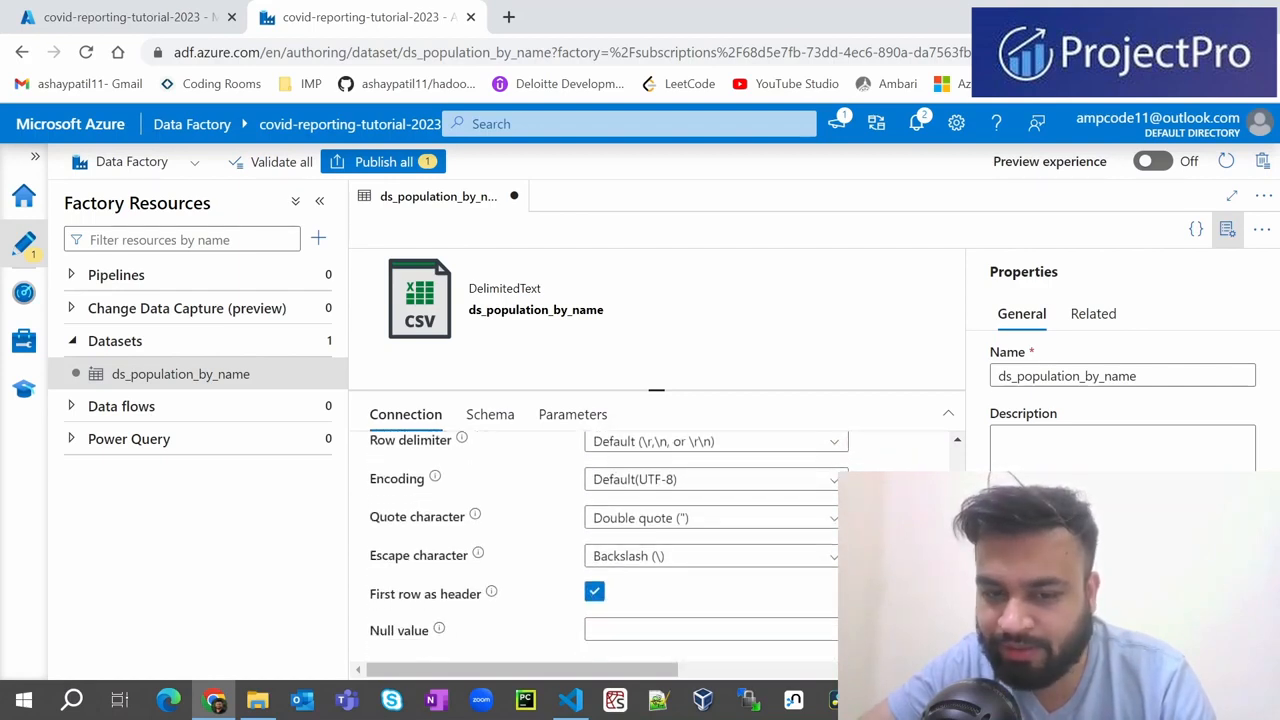
scroll(610, 540, "up", 5)
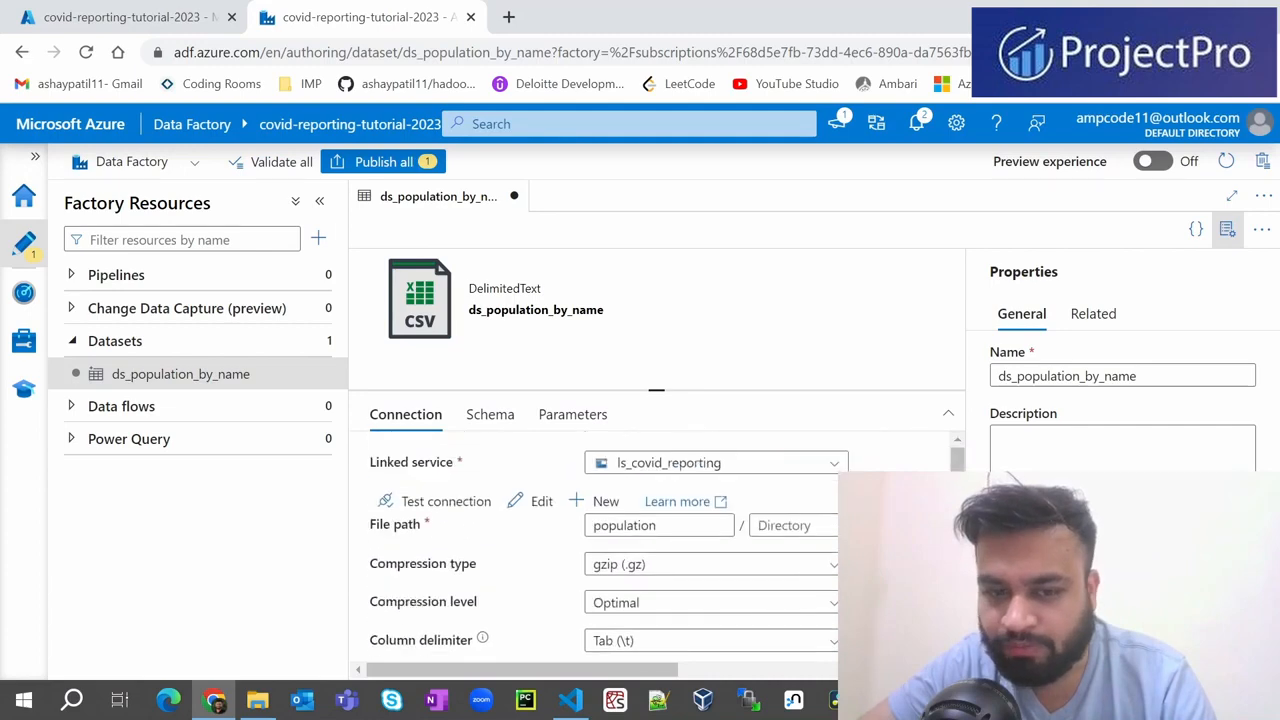
left_click_drag(617, 670, 825, 670)
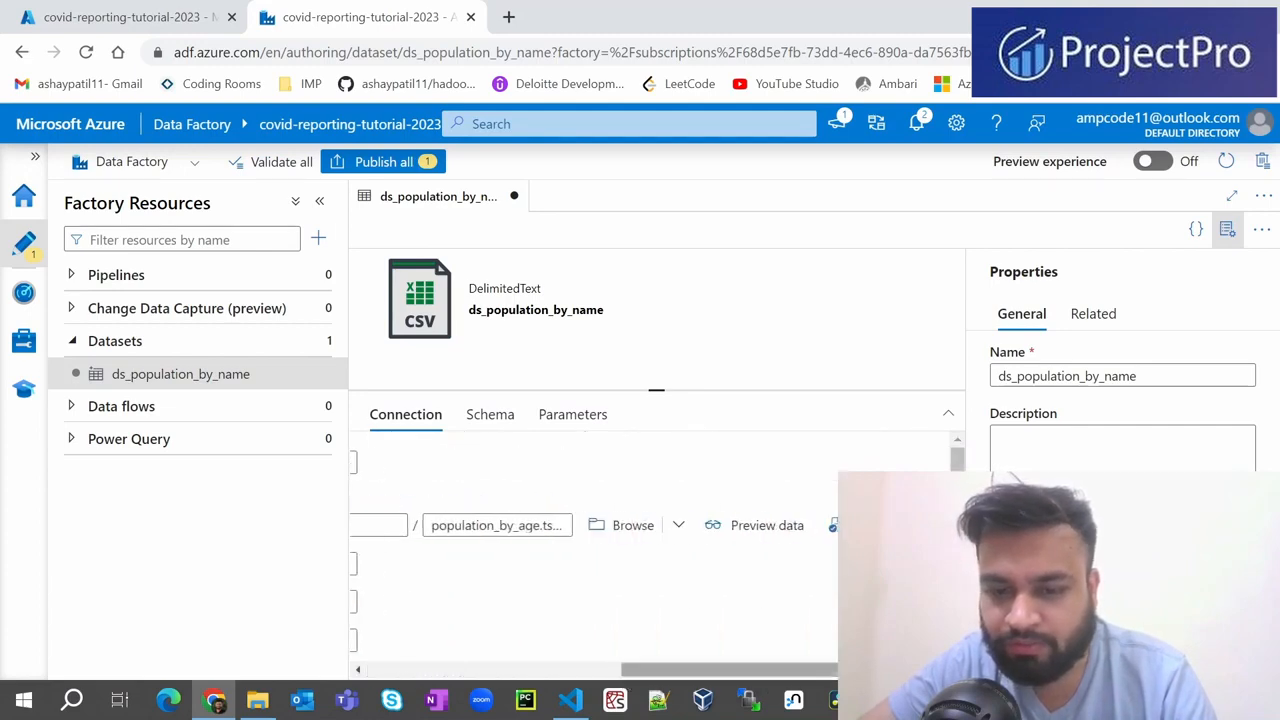
left_click(778, 535)
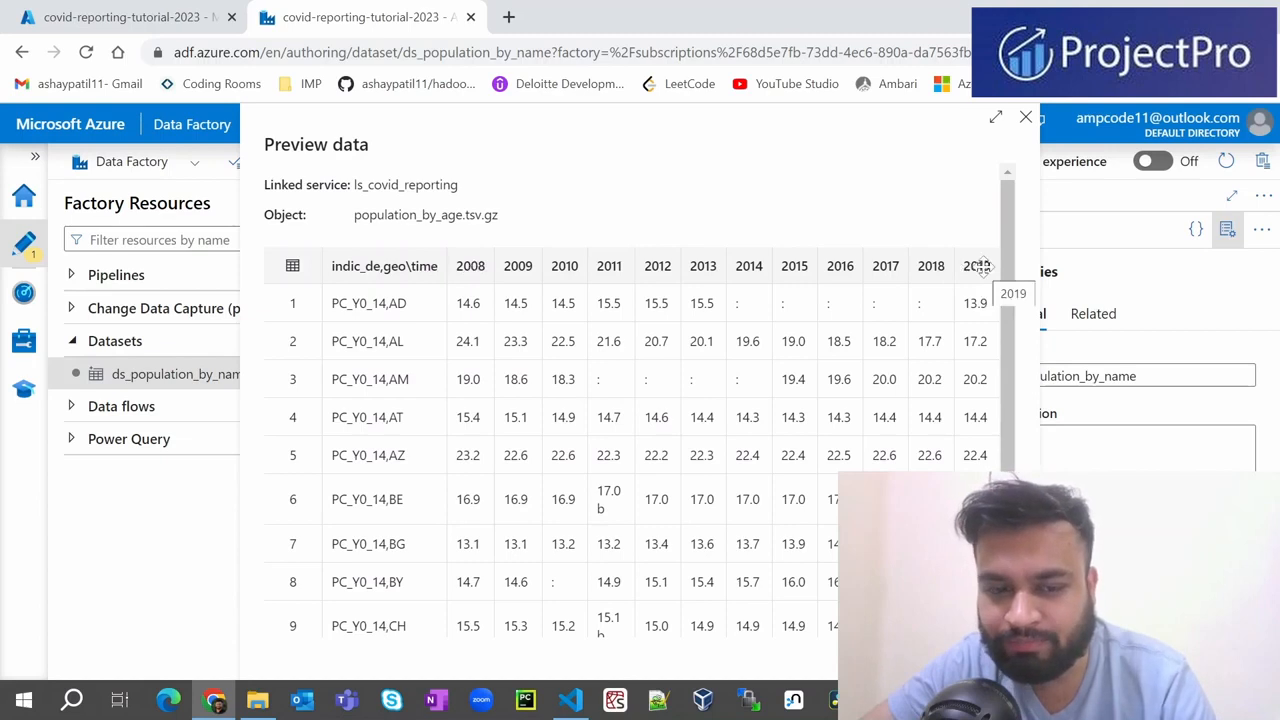
- Close the data preview and start a new Azure Data Lake Storage Gen2 dataset in DelimitedText format
left_click(1025, 118)
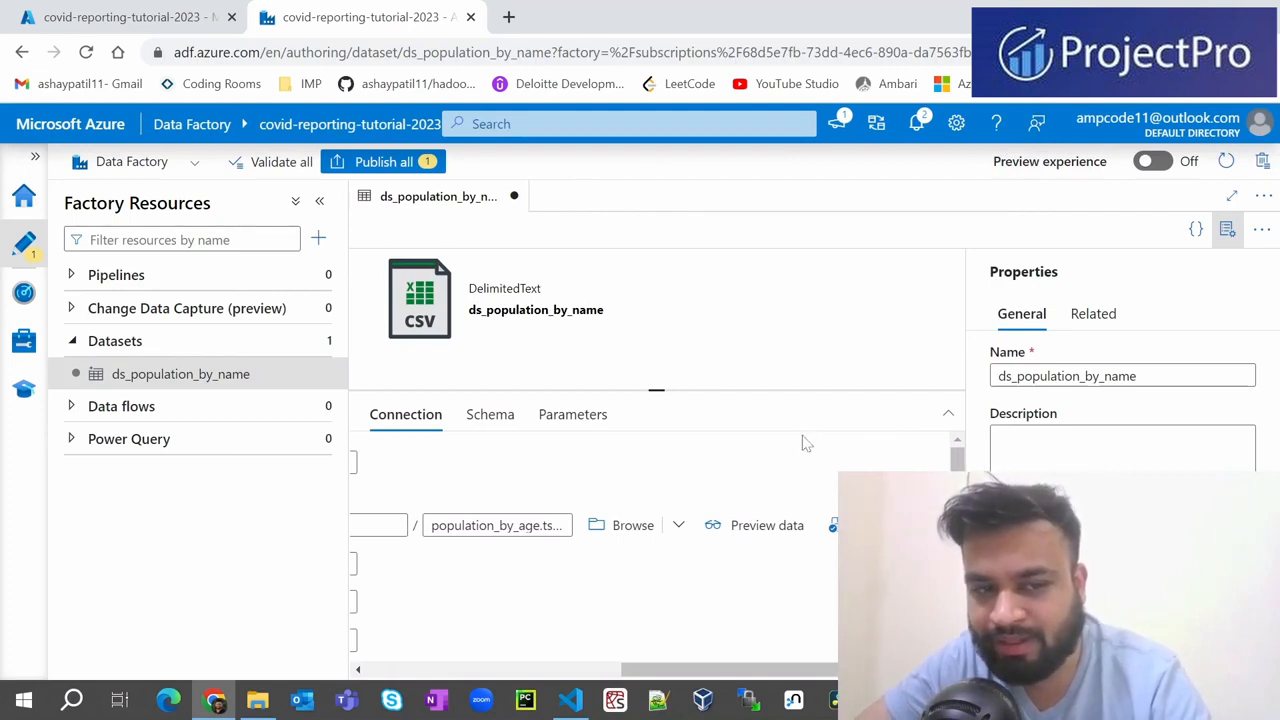
left_click(317, 342)
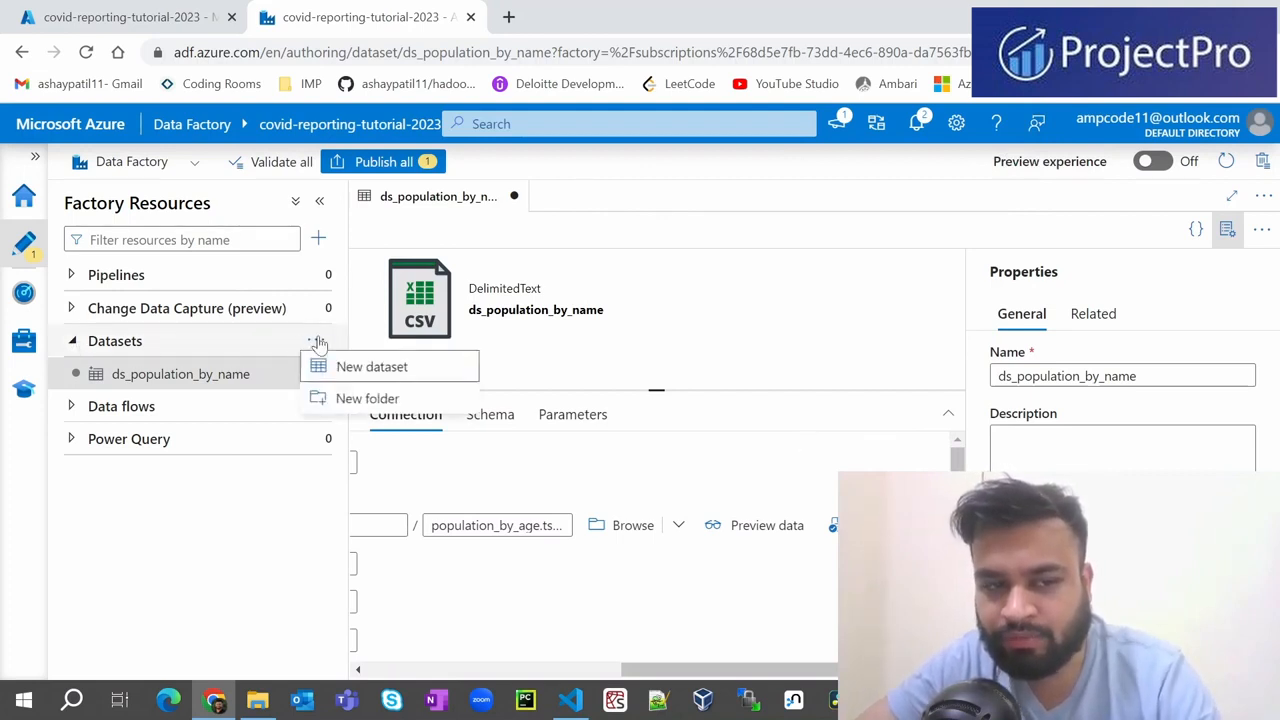
left_click(376, 370)
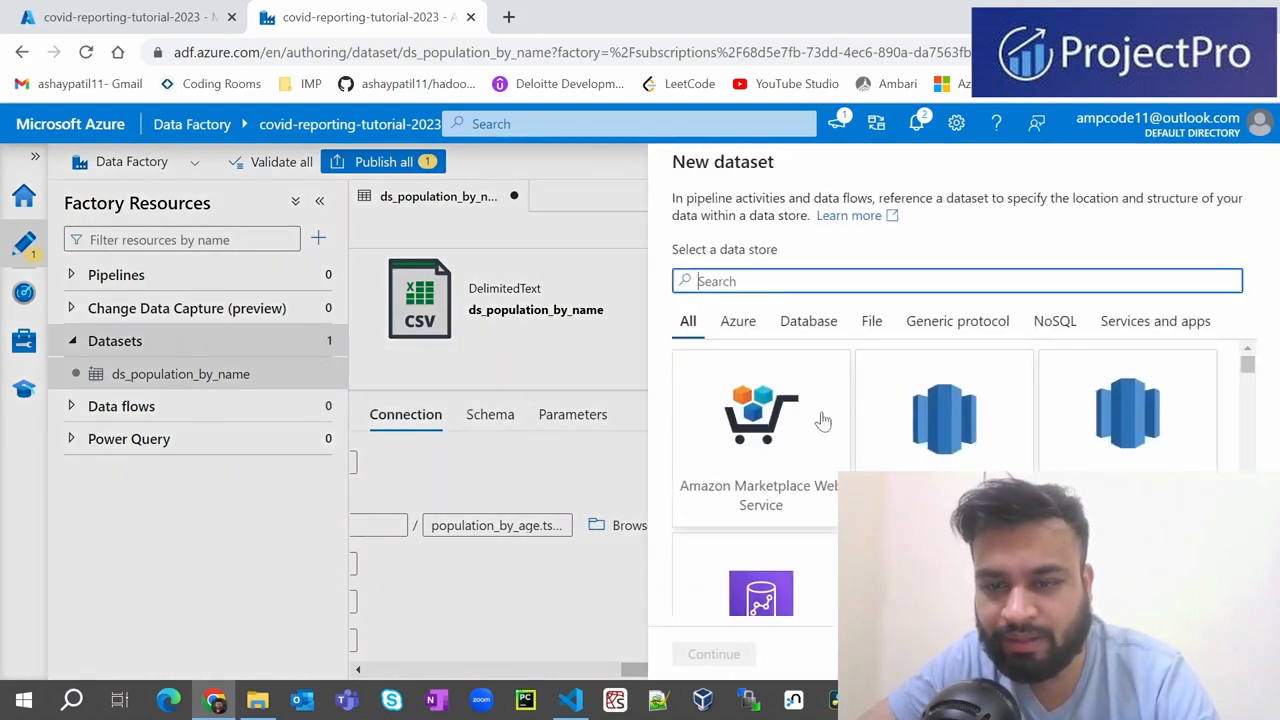
left_click(737, 322)
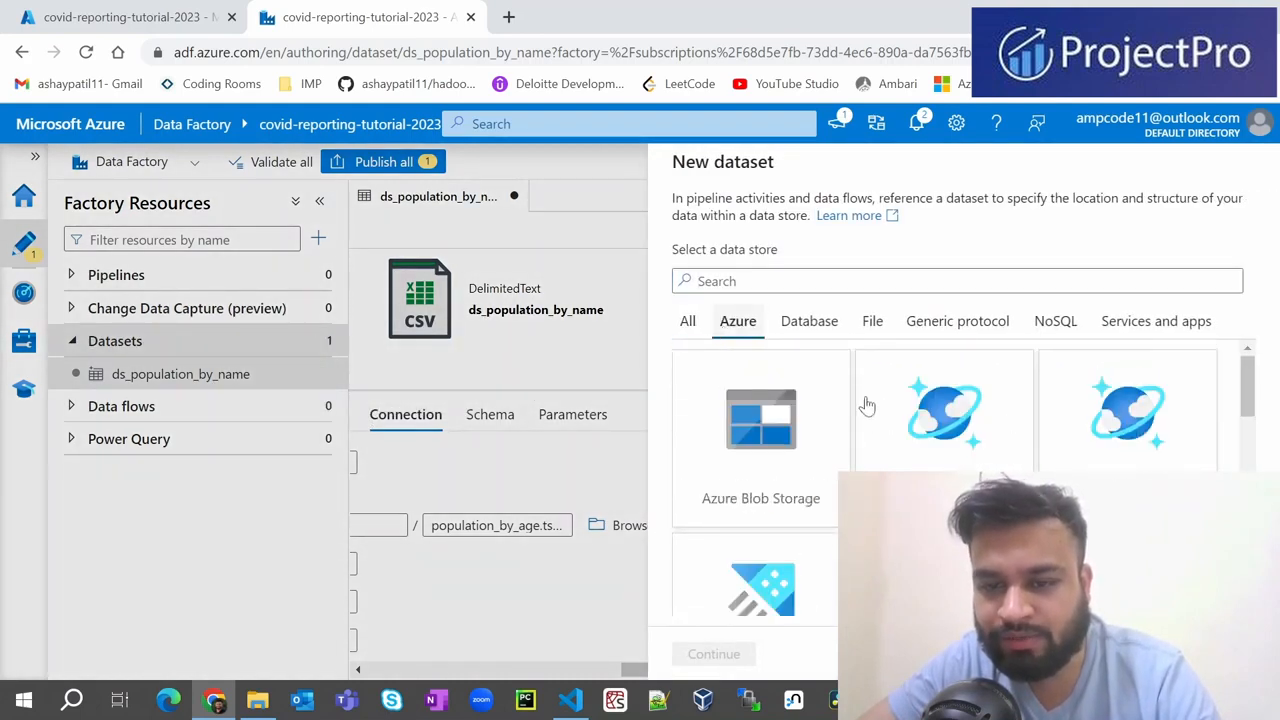
scroll(865, 408, "down", 3)
scroll(890, 415, "up", 1)
left_click(1155, 460)
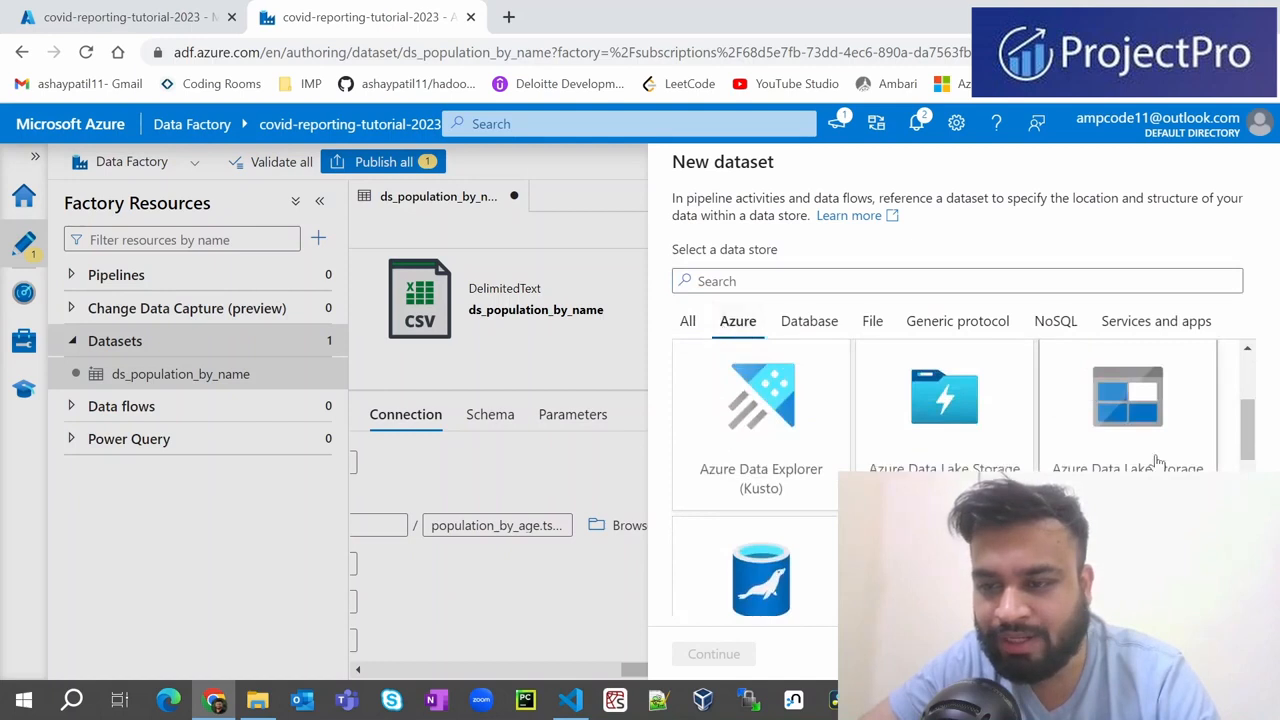
left_click(716, 652)
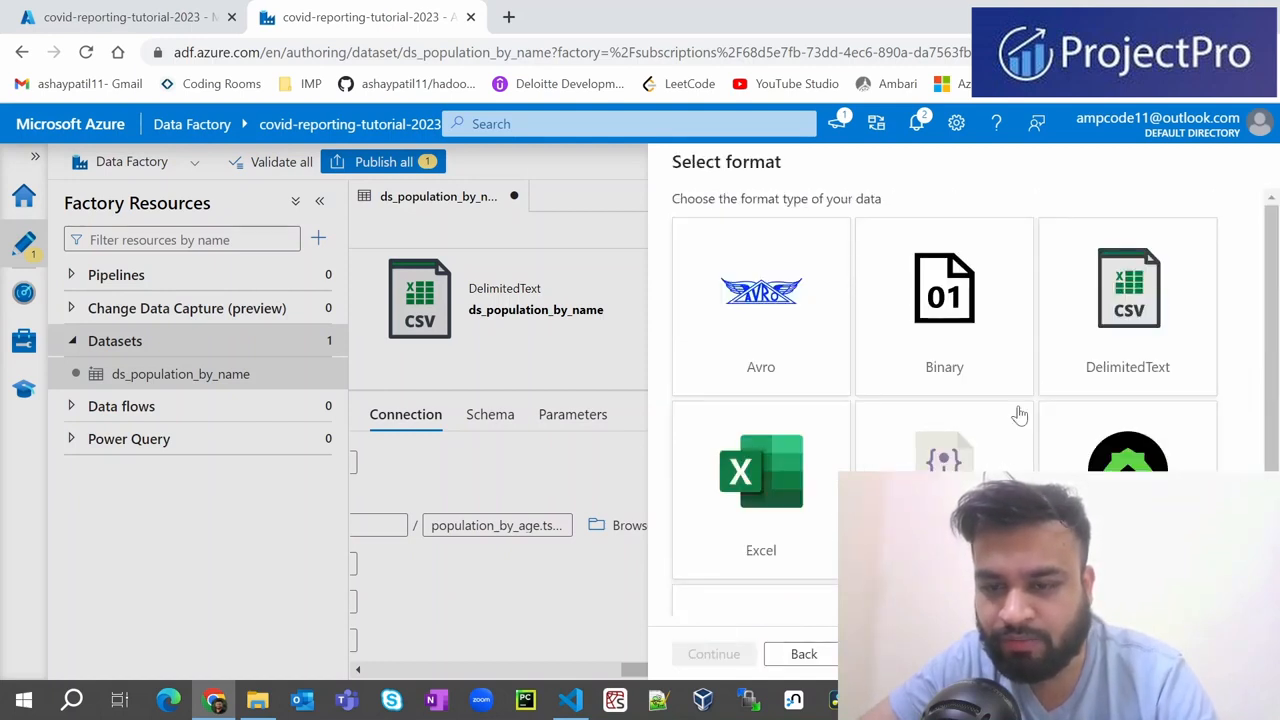
left_click(1108, 313)
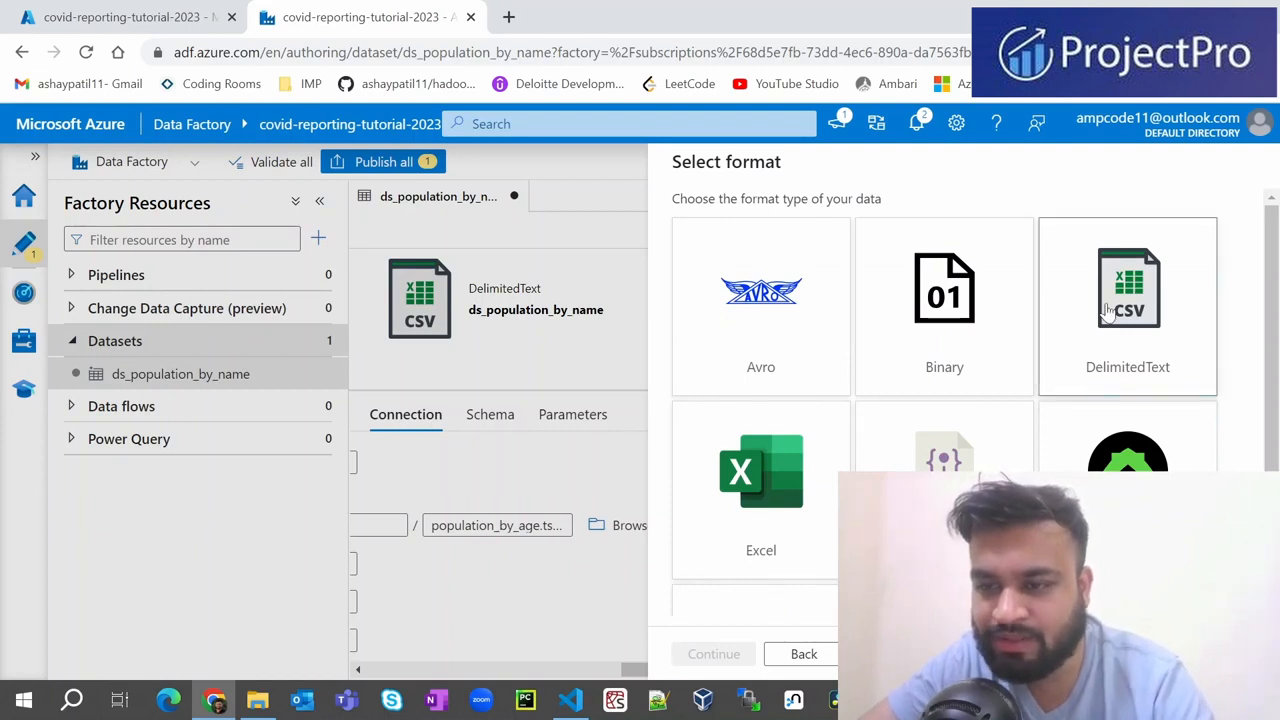
left_click(712, 653)
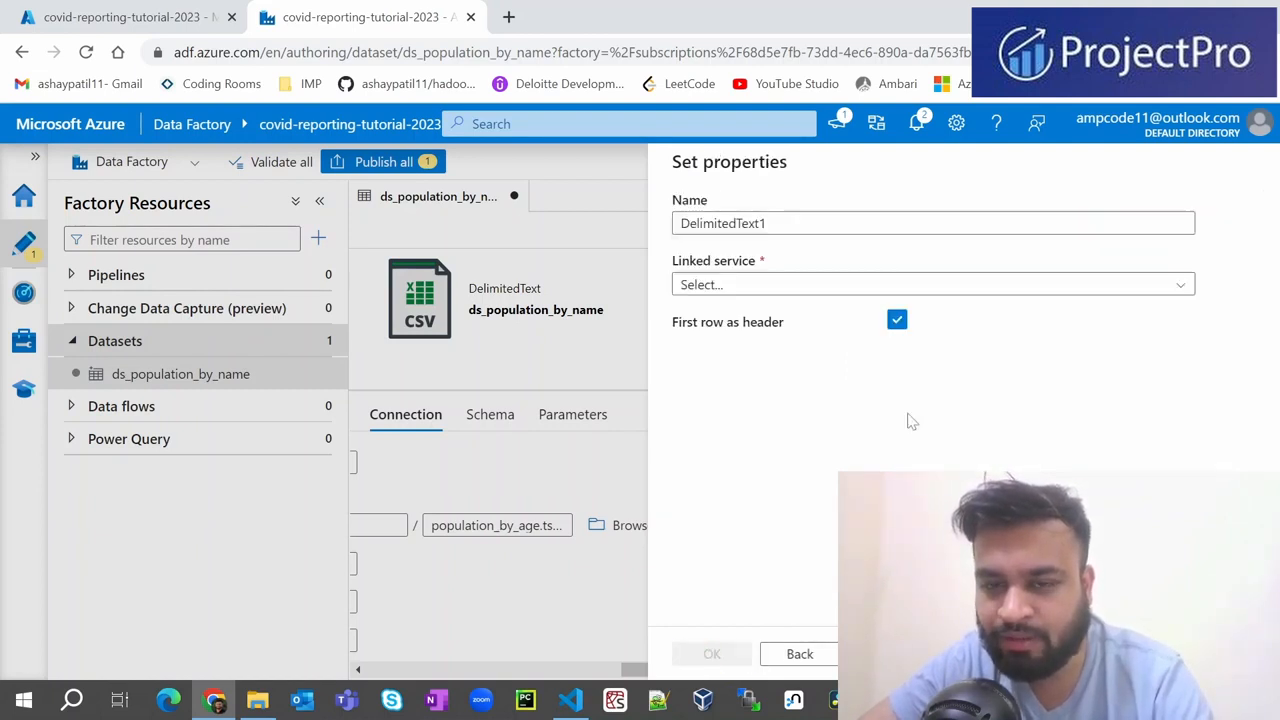
- Name the new dataset ds_gen2_population_by_age and assign it the linked service ls_covid_reporting_gen2
left_click(737, 223)
key("ctrl+a")
key("BackSpace")
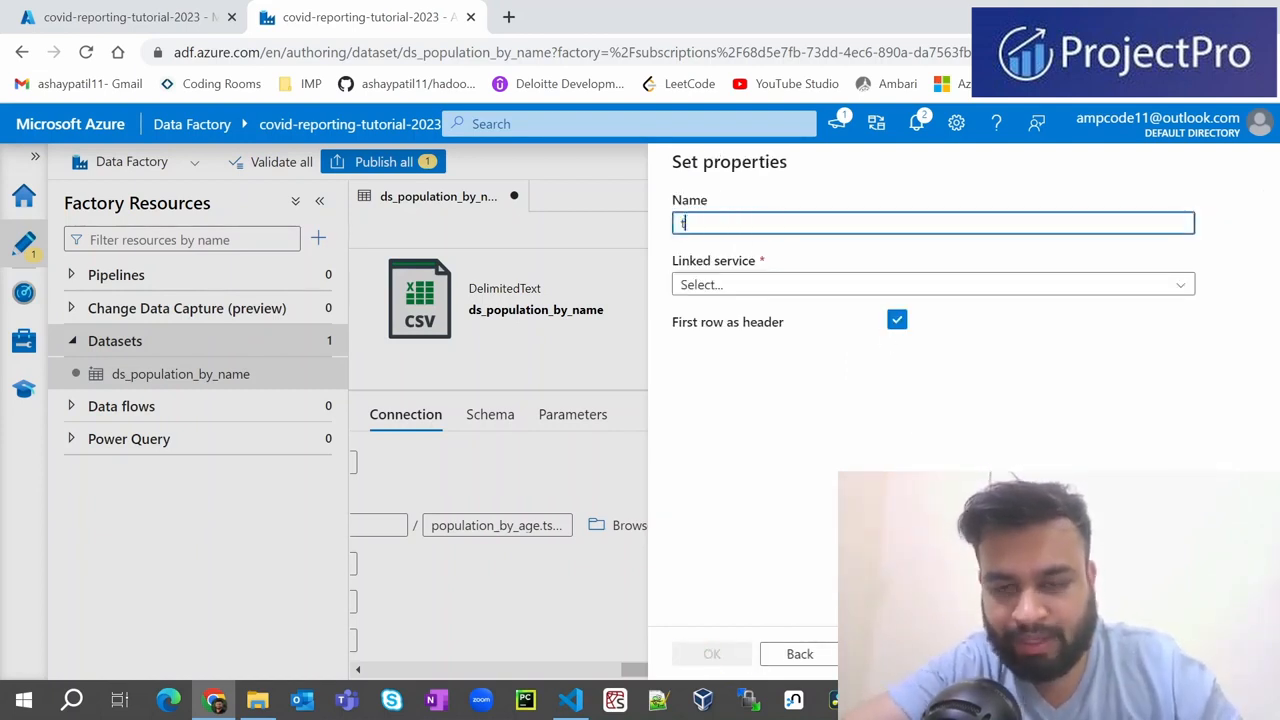
type("ds_gen2_population_by_age")
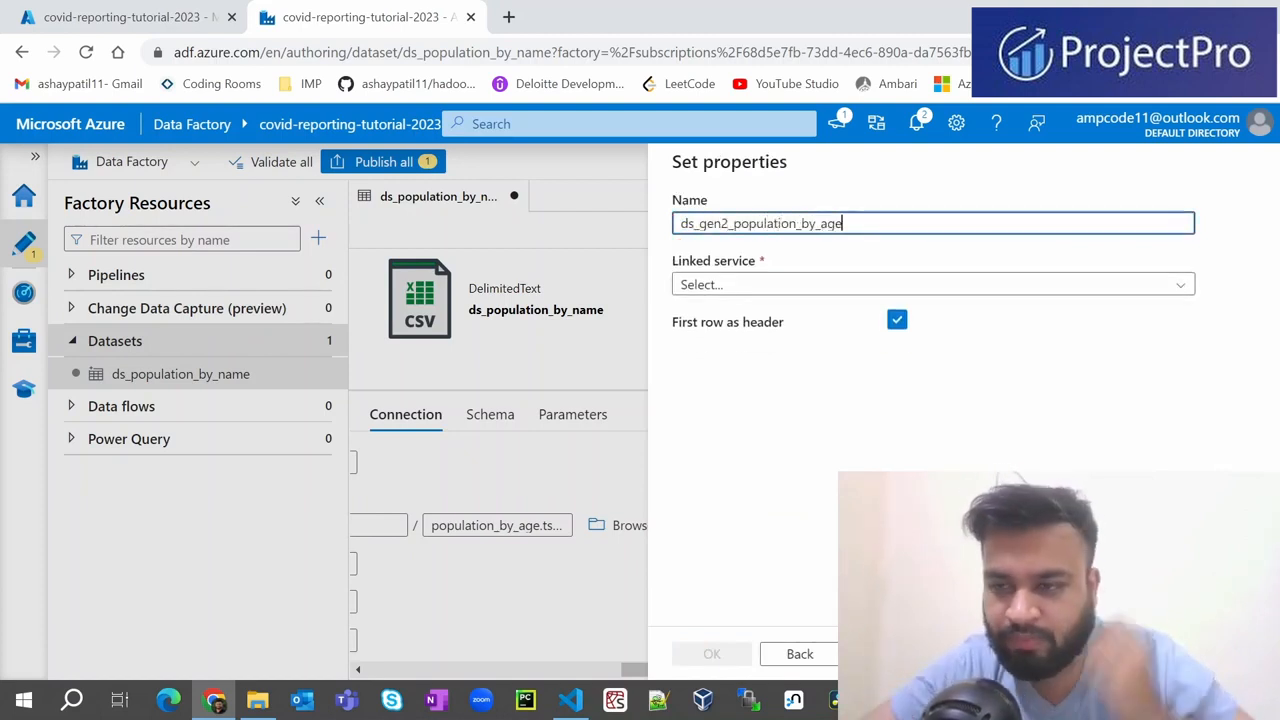
left_click(746, 288)
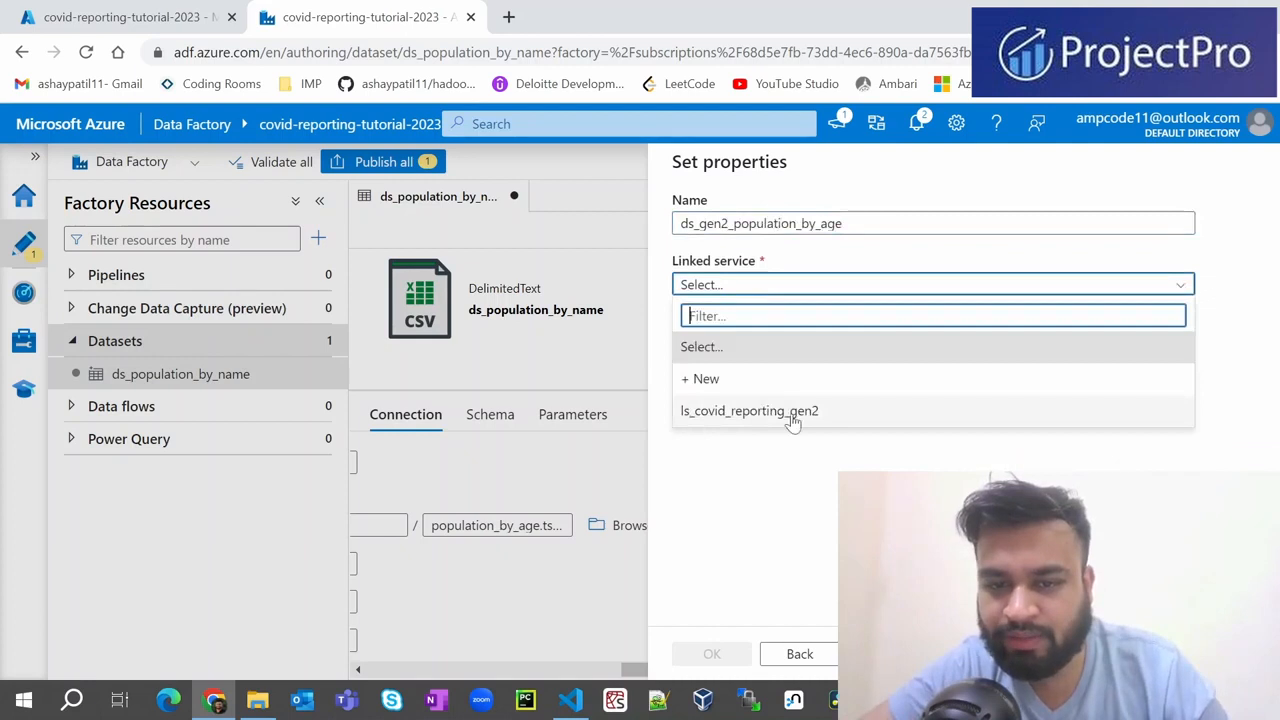
left_click(731, 420)
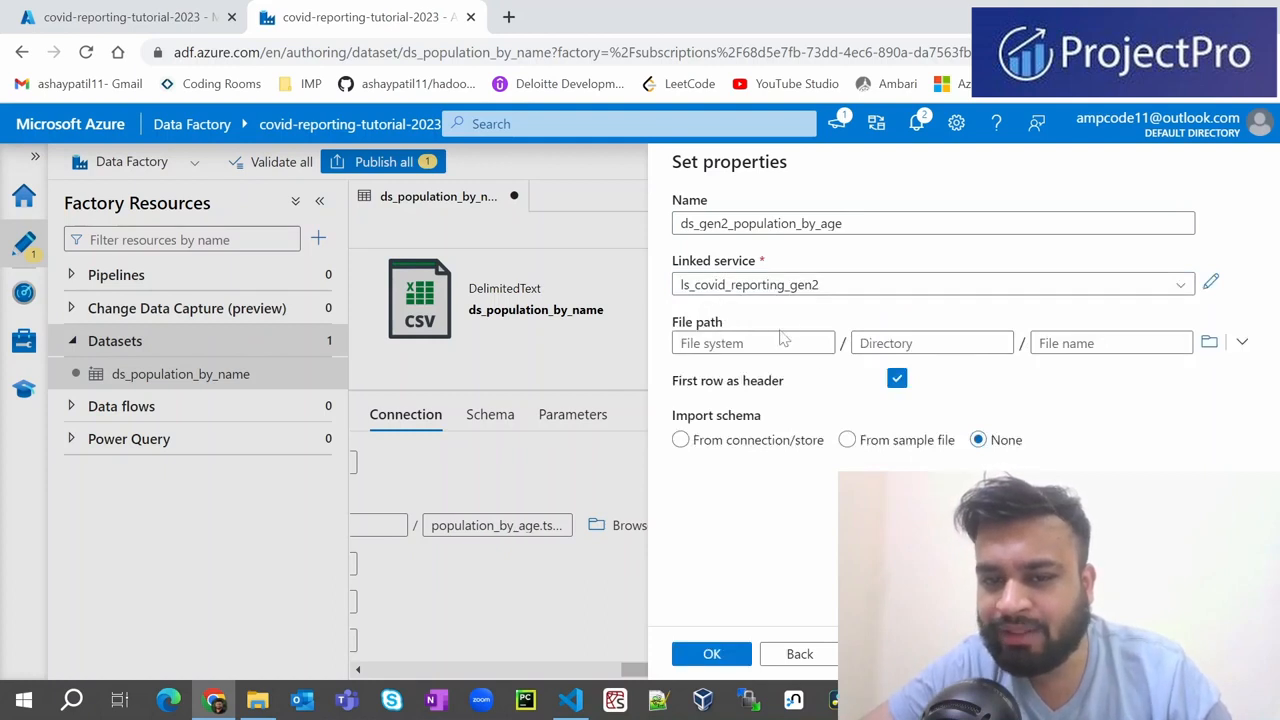
- Set the dataset's file name to population_by_age.tsv with no schema import, and create the dataset
left_click(738, 345)
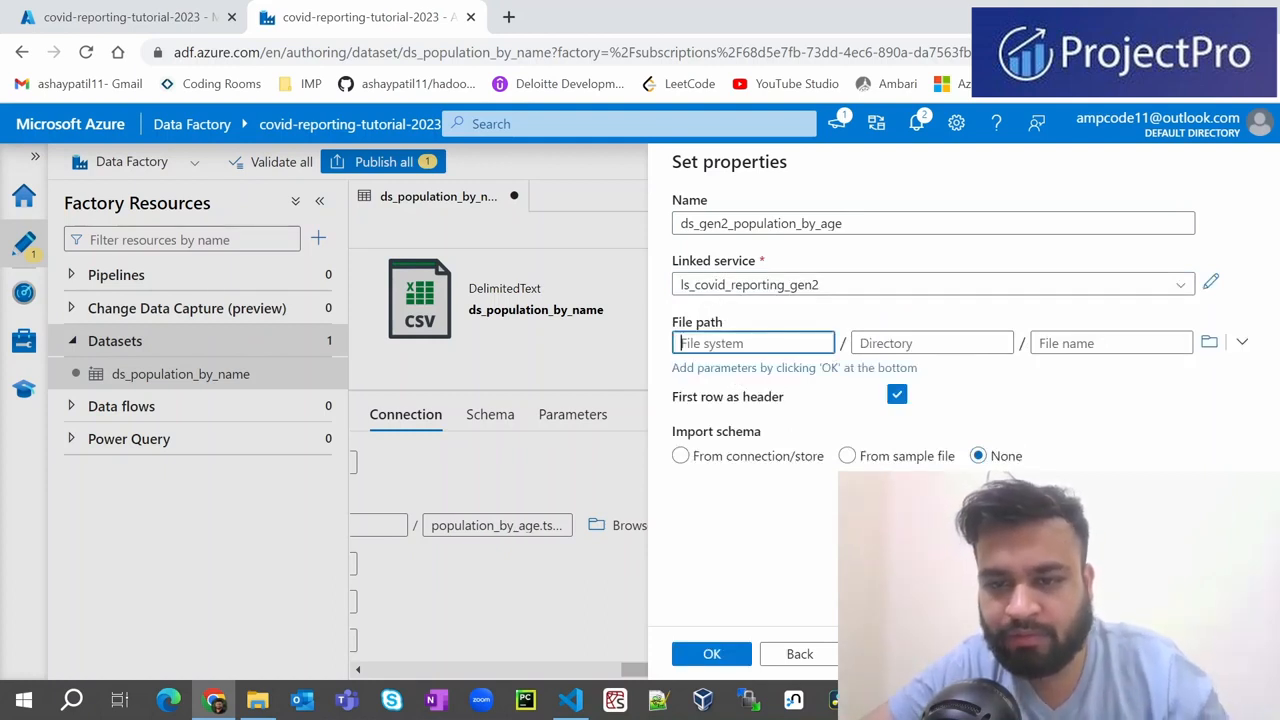
left_click(1108, 345)
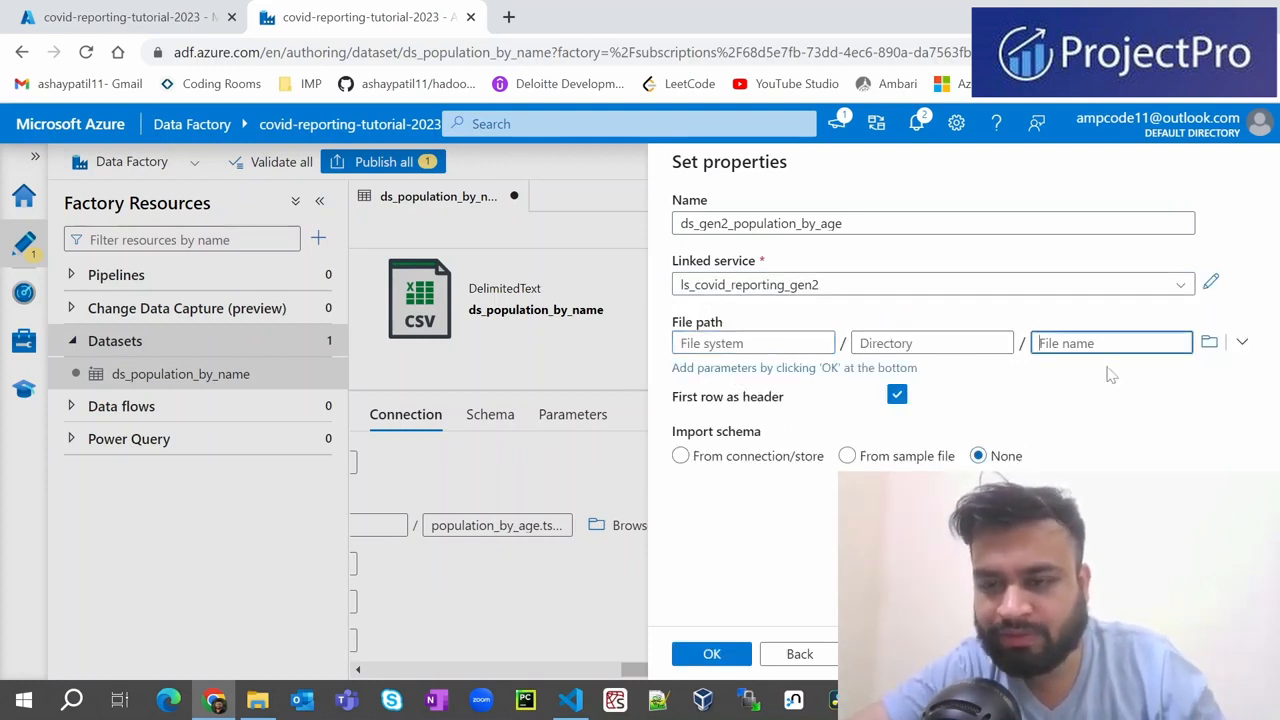
type("pop")
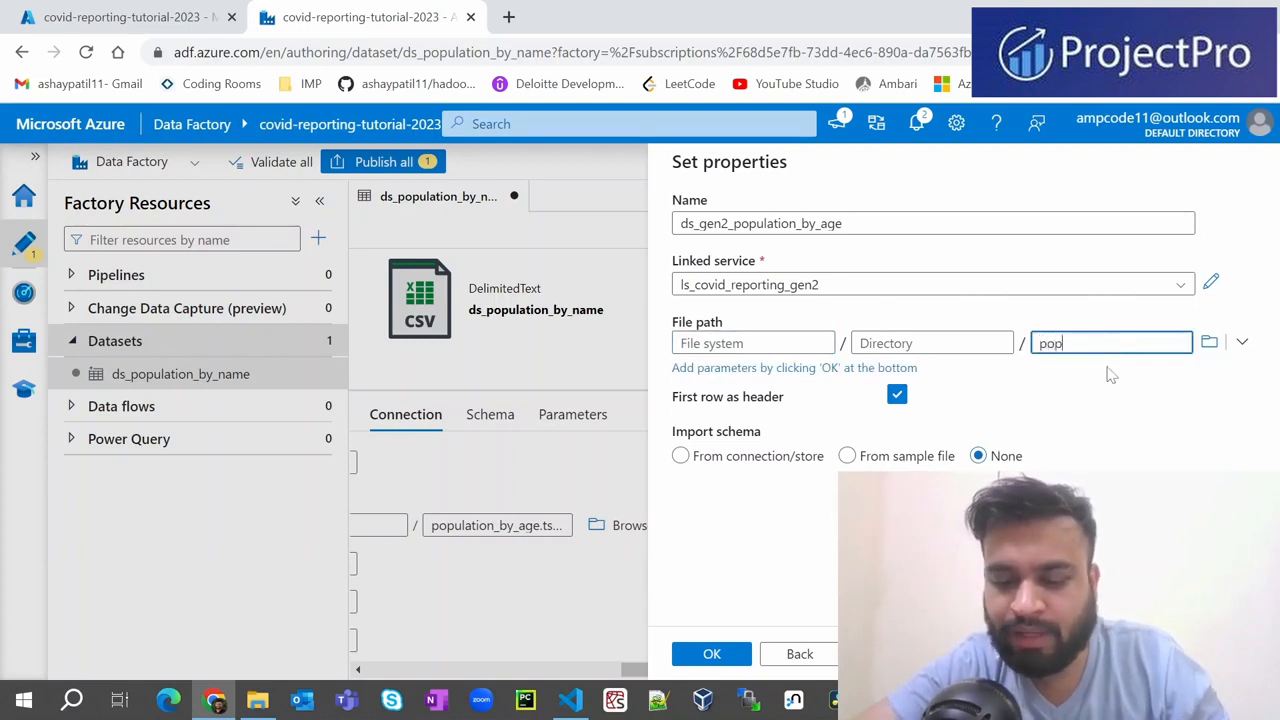
type("ulation_")
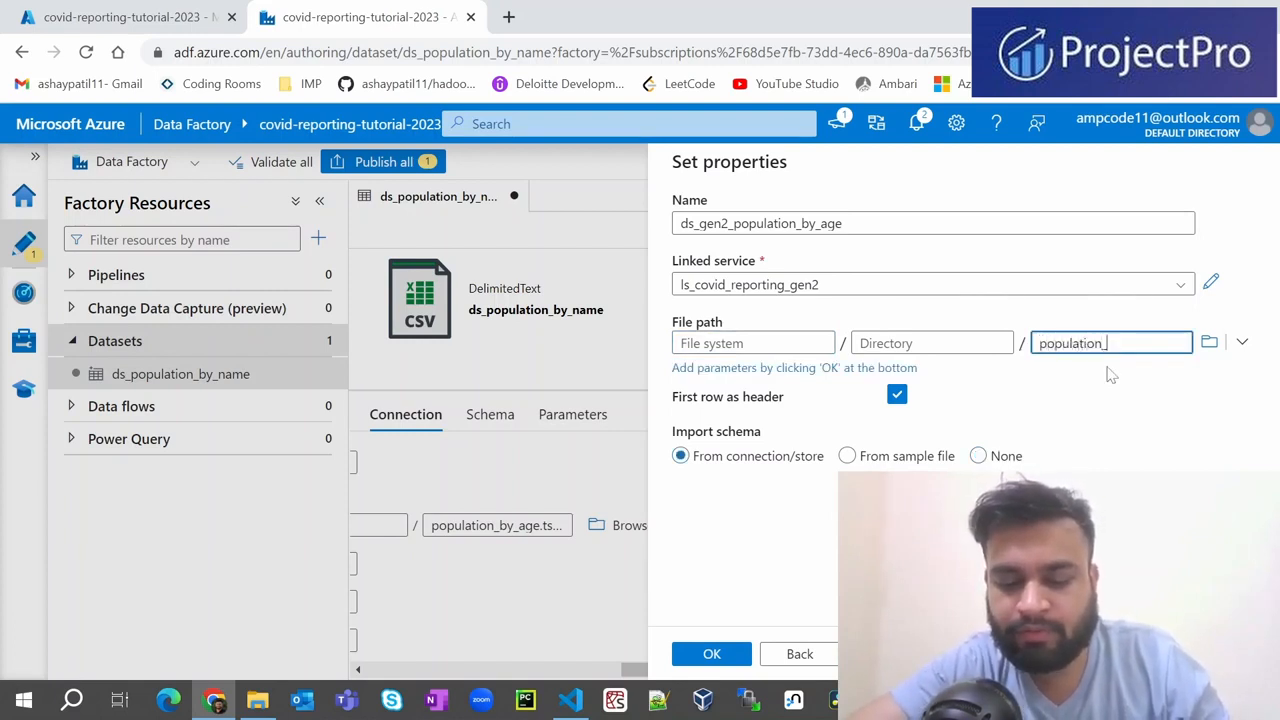
type("by_age")
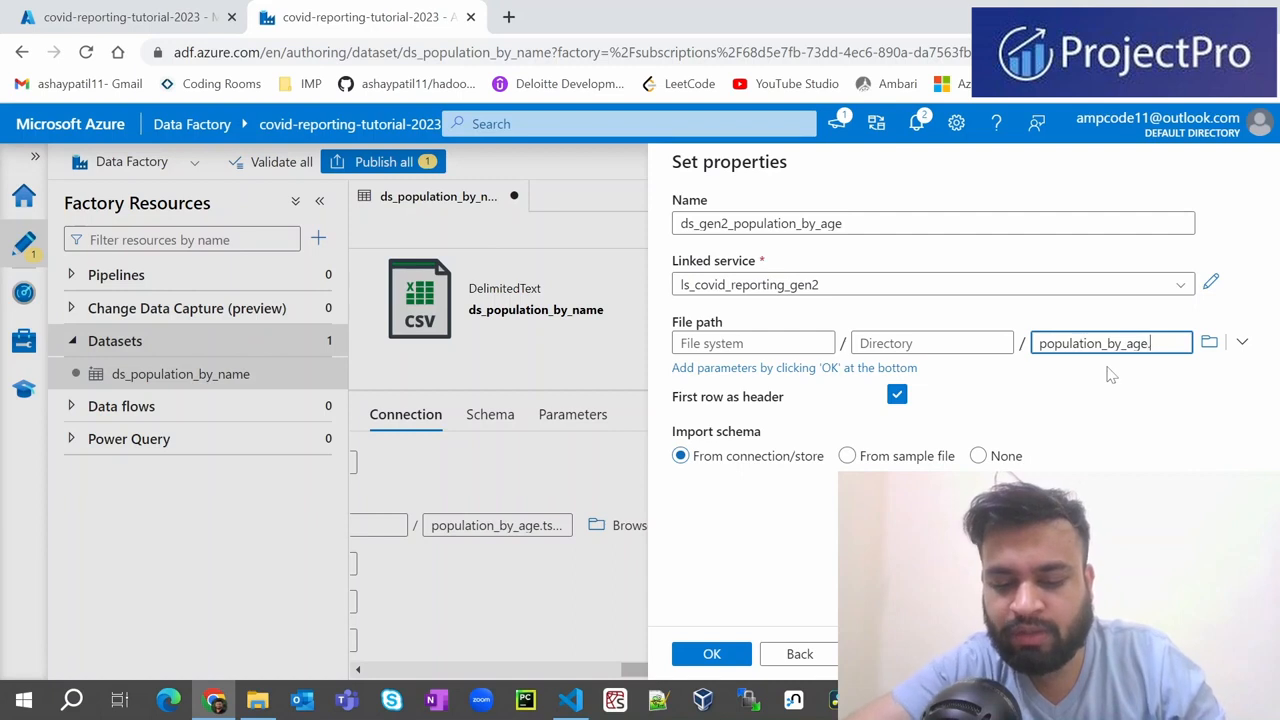
type(".tsv")
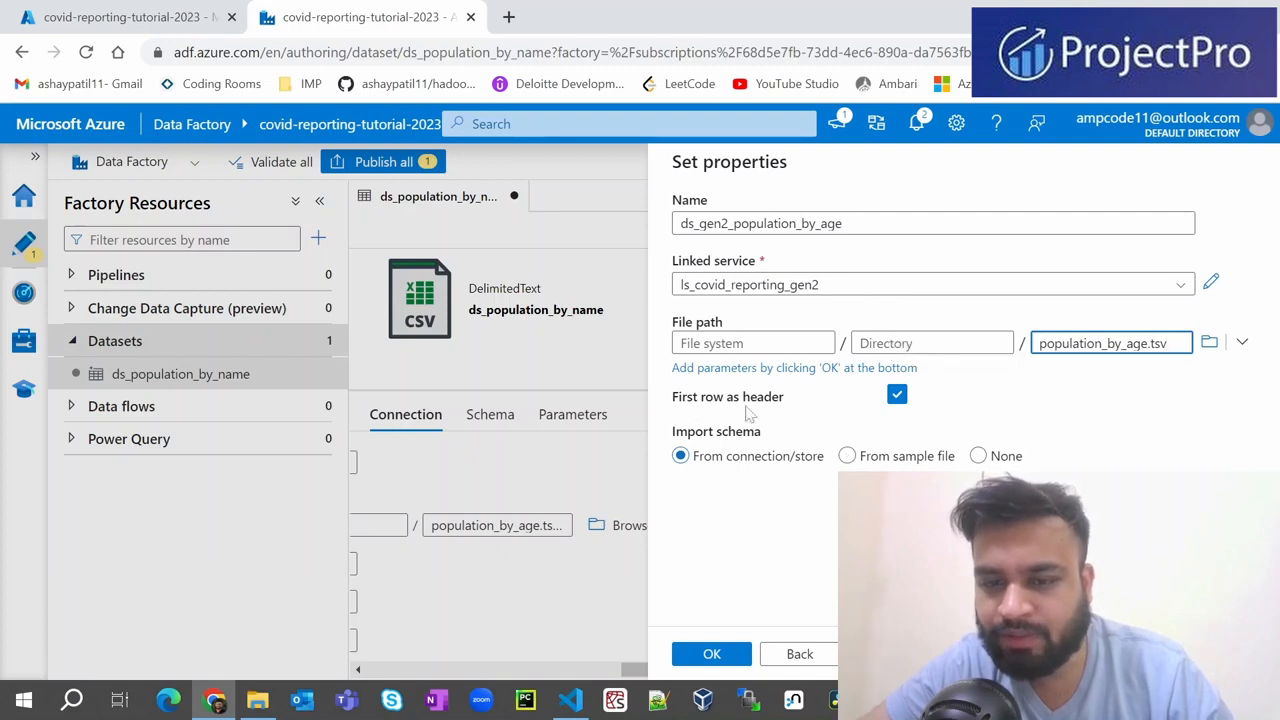
left_click(996, 462)
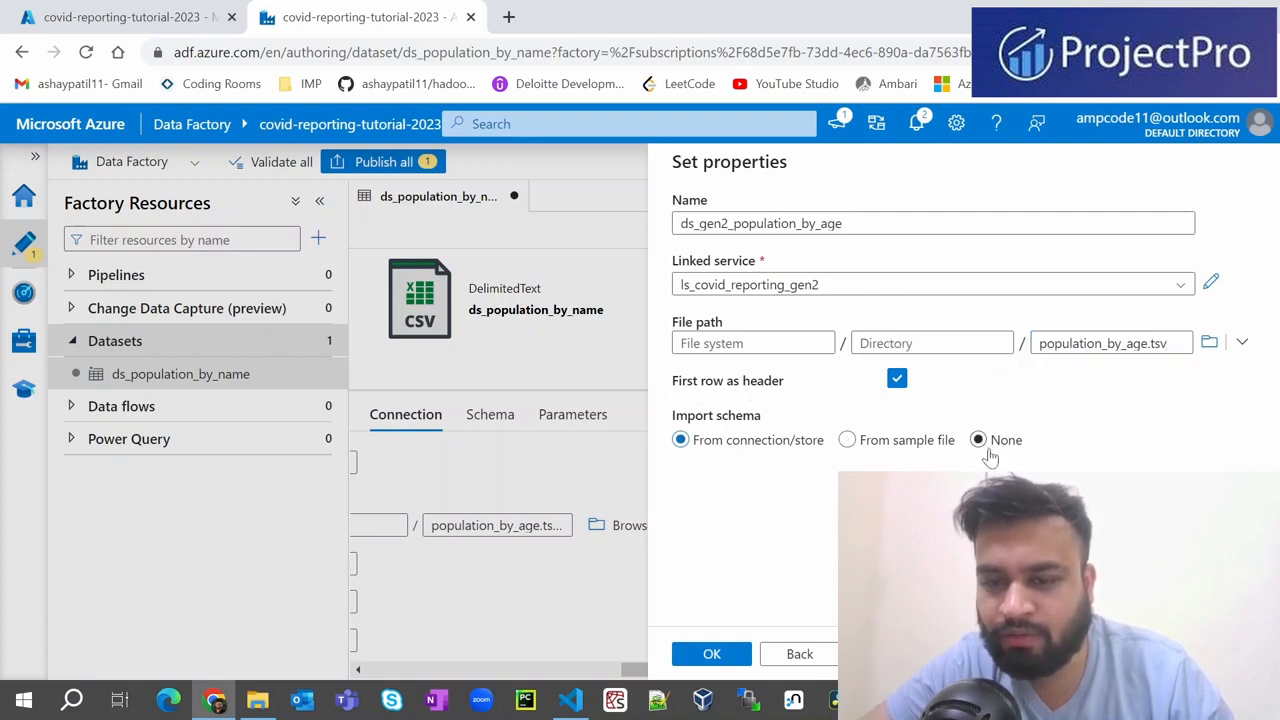
left_click(703, 661)
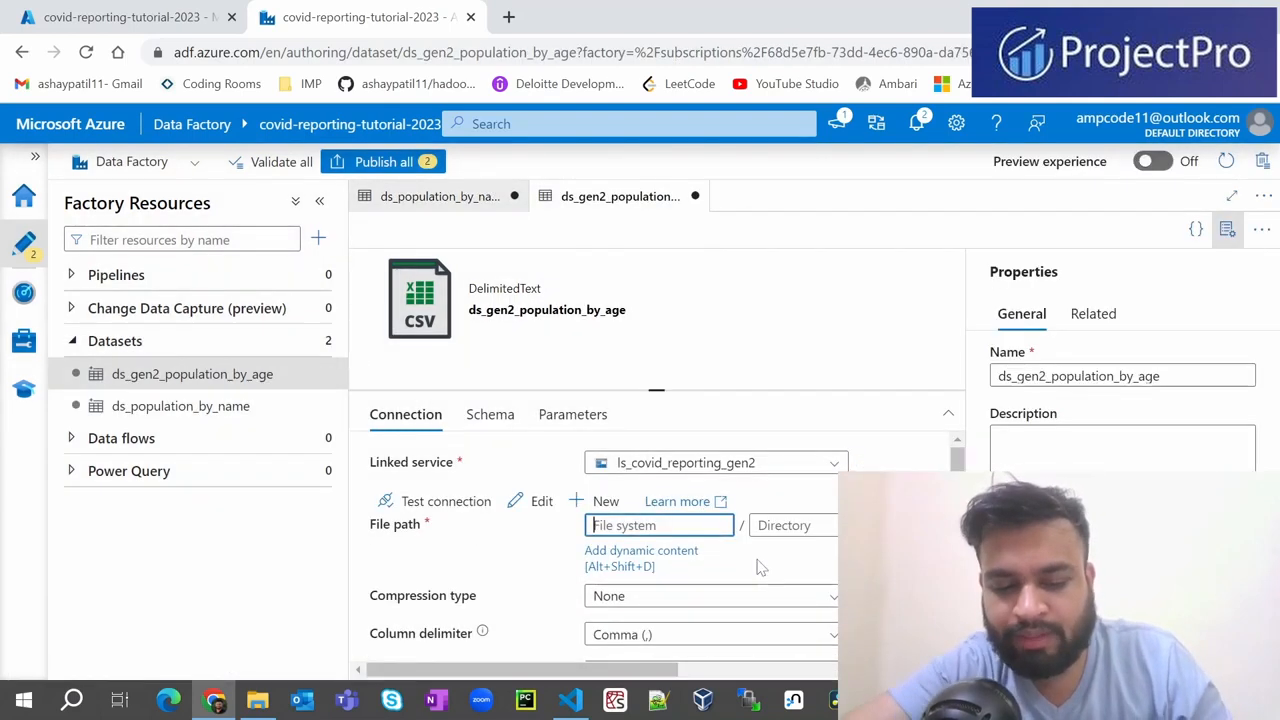
- Review the connection settings of ds_gen2_population_by_age and publish both pending datasets
type("raw")
scroll(761, 567, "down", 3)
scroll(761, 567, "up", 3)
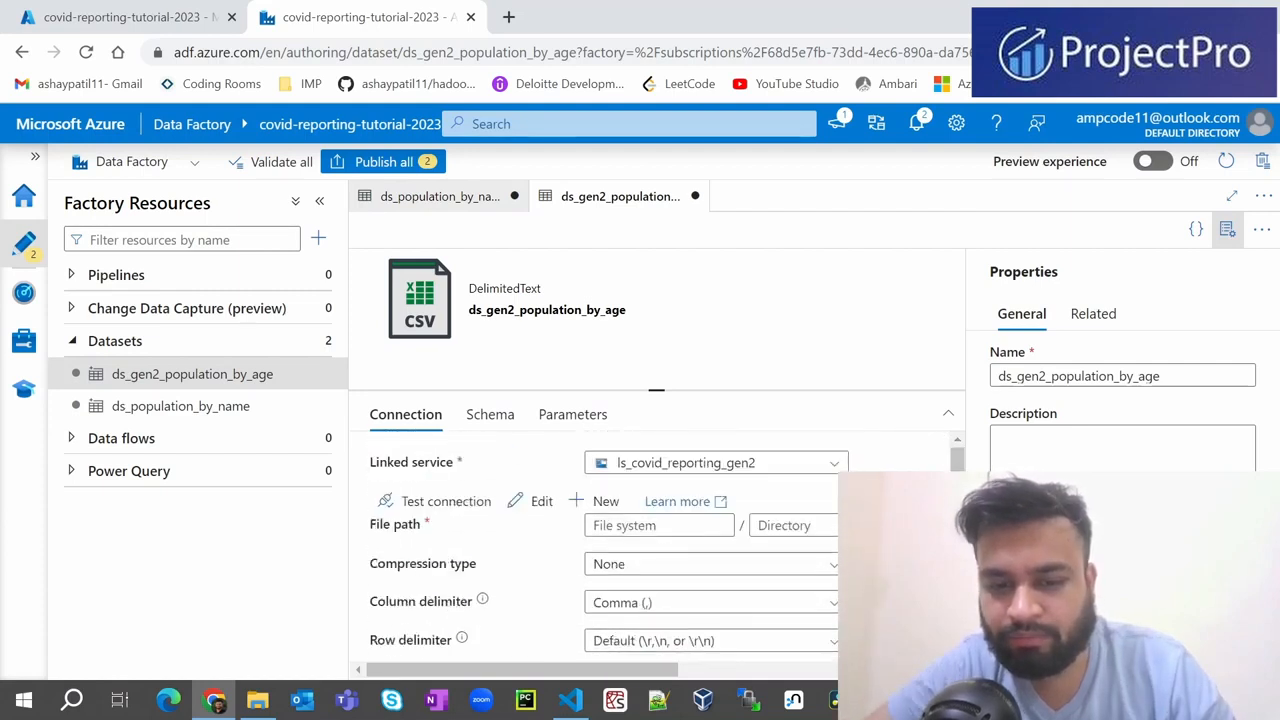
scroll(761, 567, "down", 3)
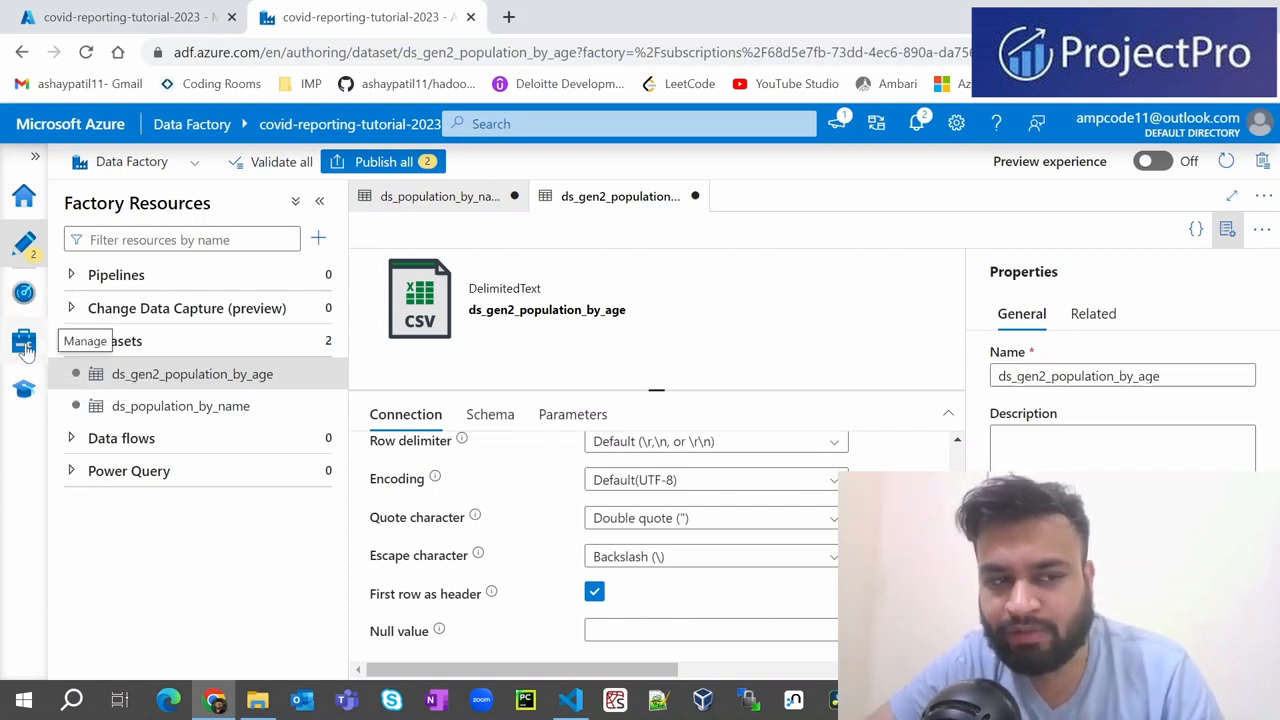
scroll(468, 480, "up", 4)
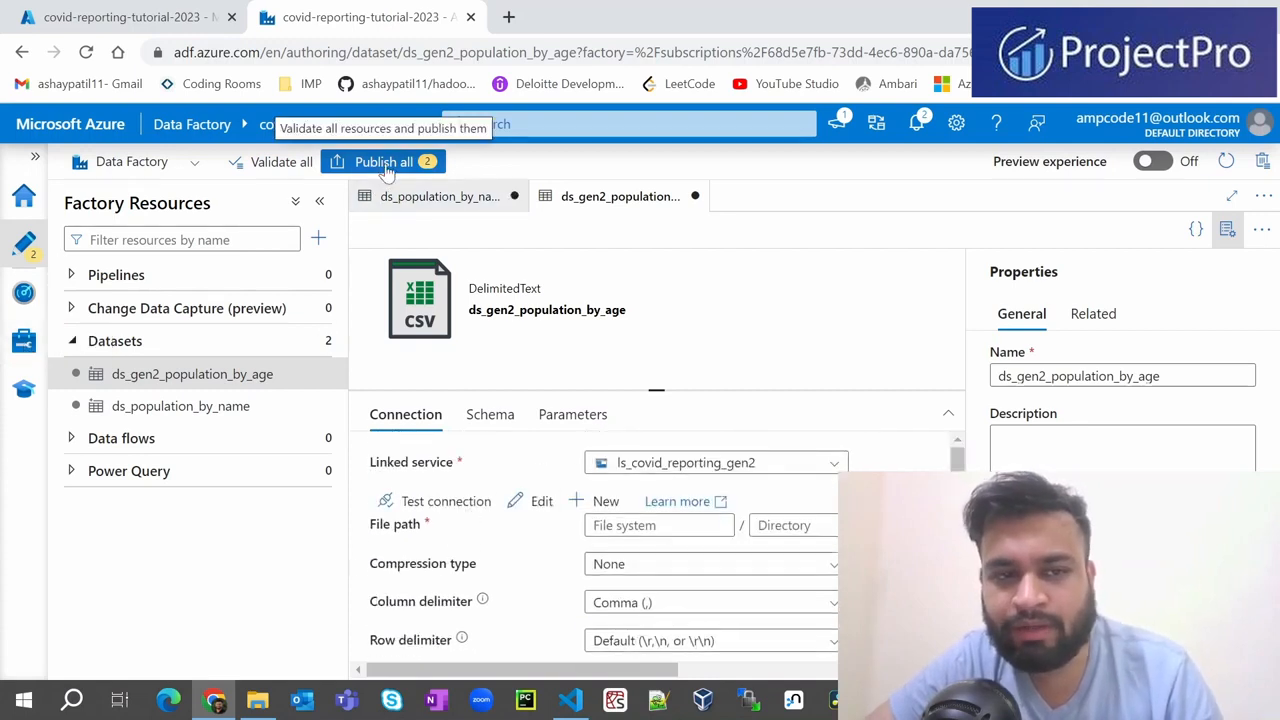
left_click(428, 165)
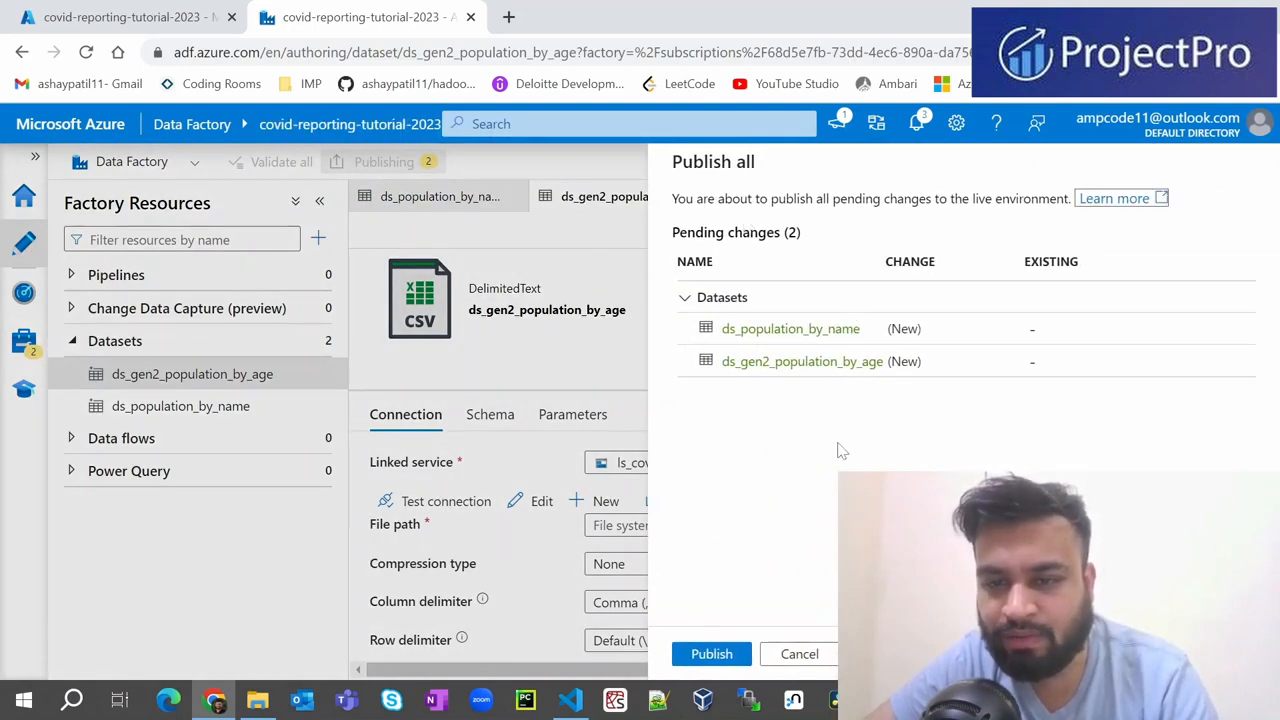
left_click(689, 655)
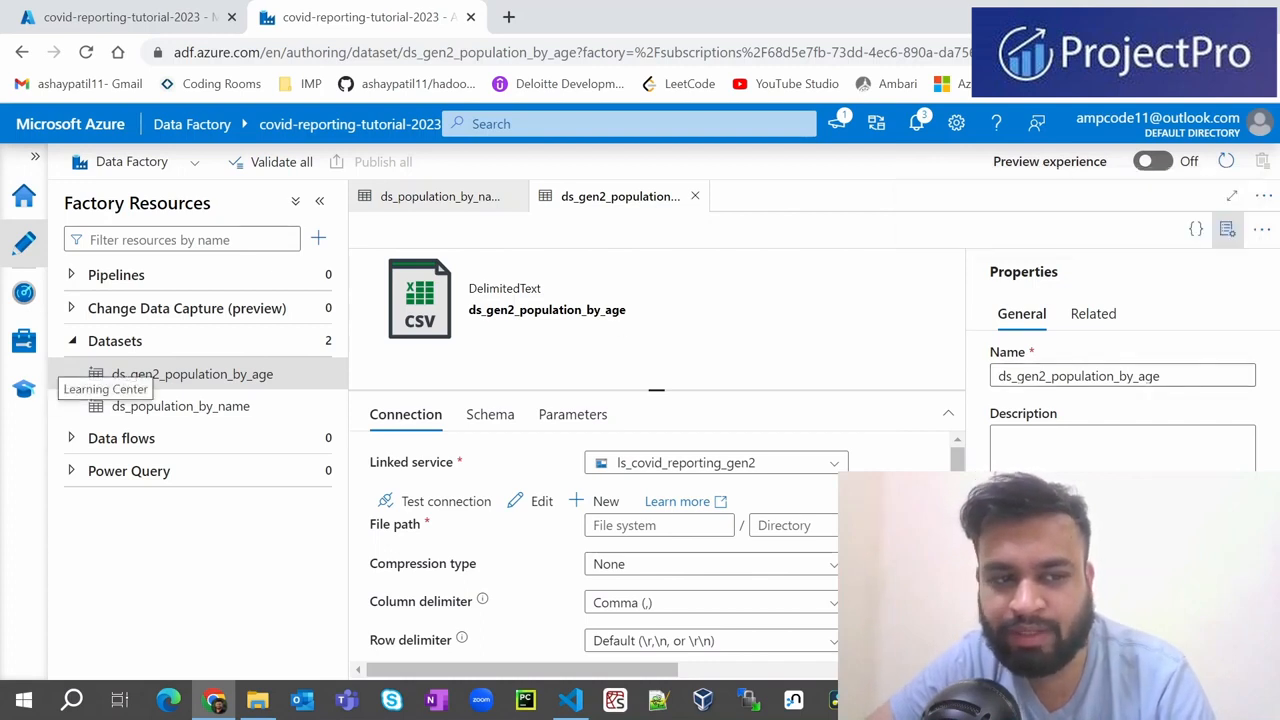
- Look over the ds_population_by_name dataset and the factory's linked services, and return to the authoring view
left_click(186, 407)
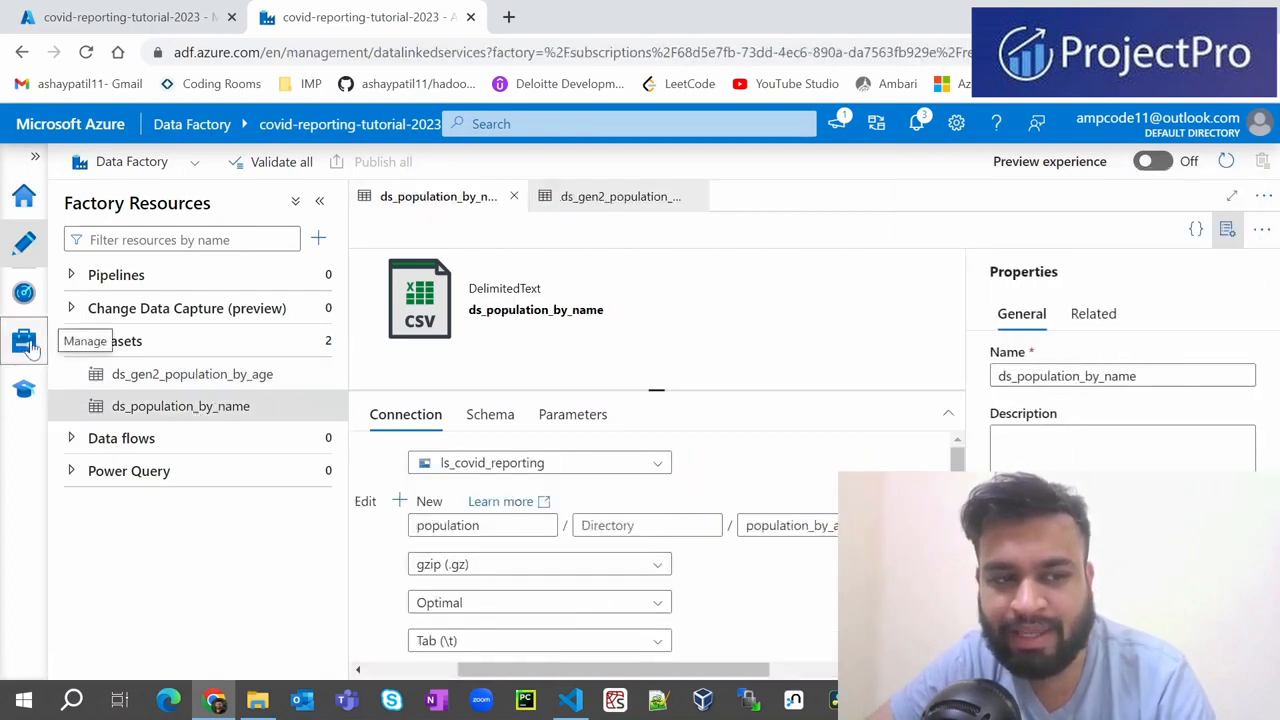
left_click(24, 340)
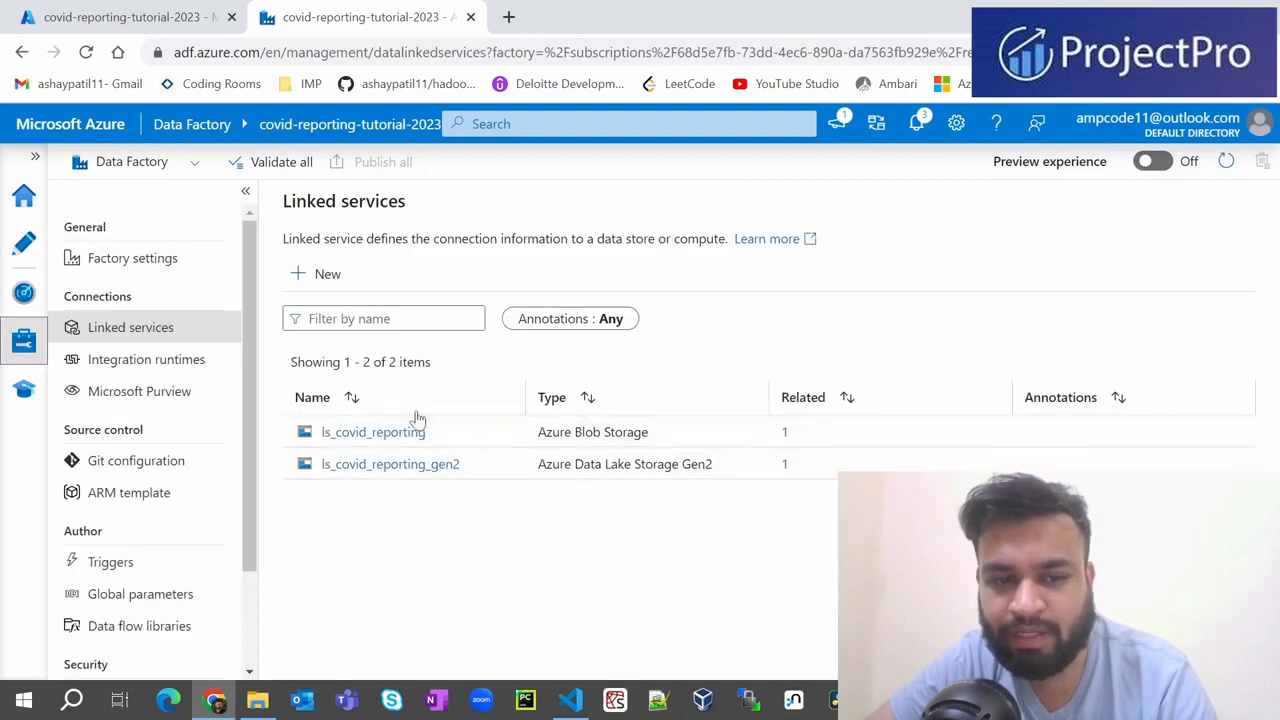
left_click(24, 243)
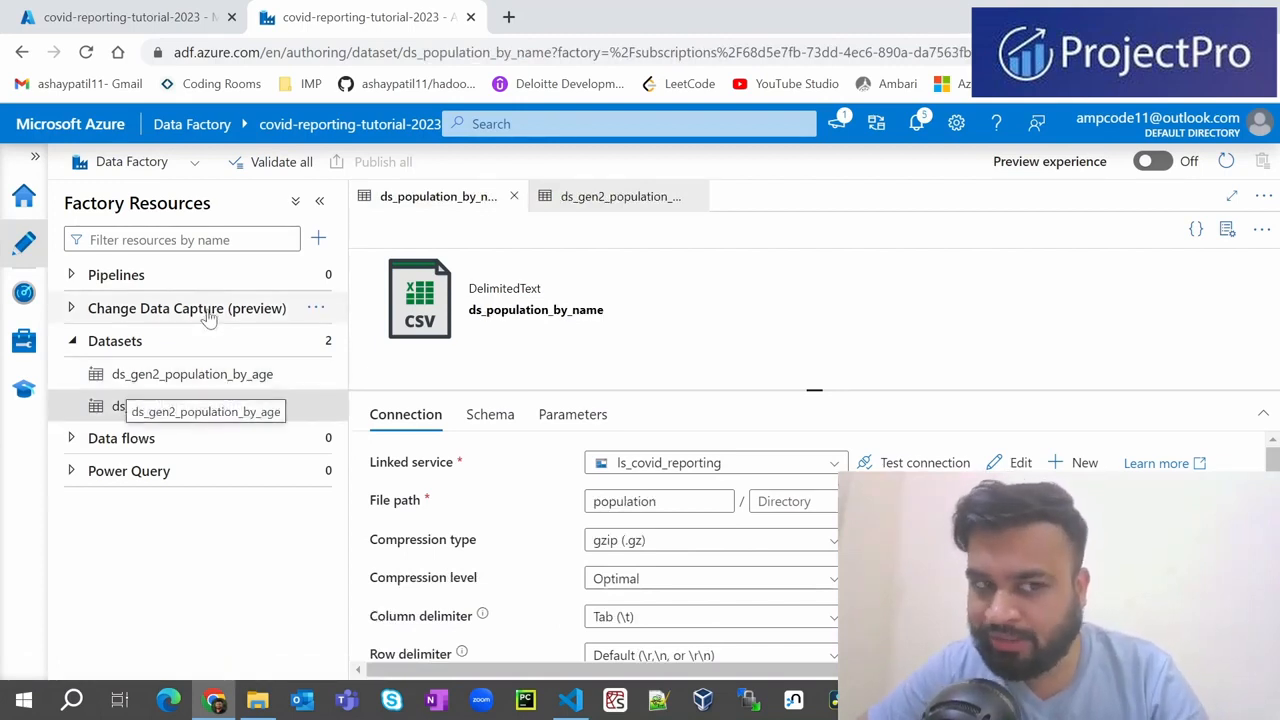
- Create a new pipeline and expand its Move & transform activities
left_click(130, 276)
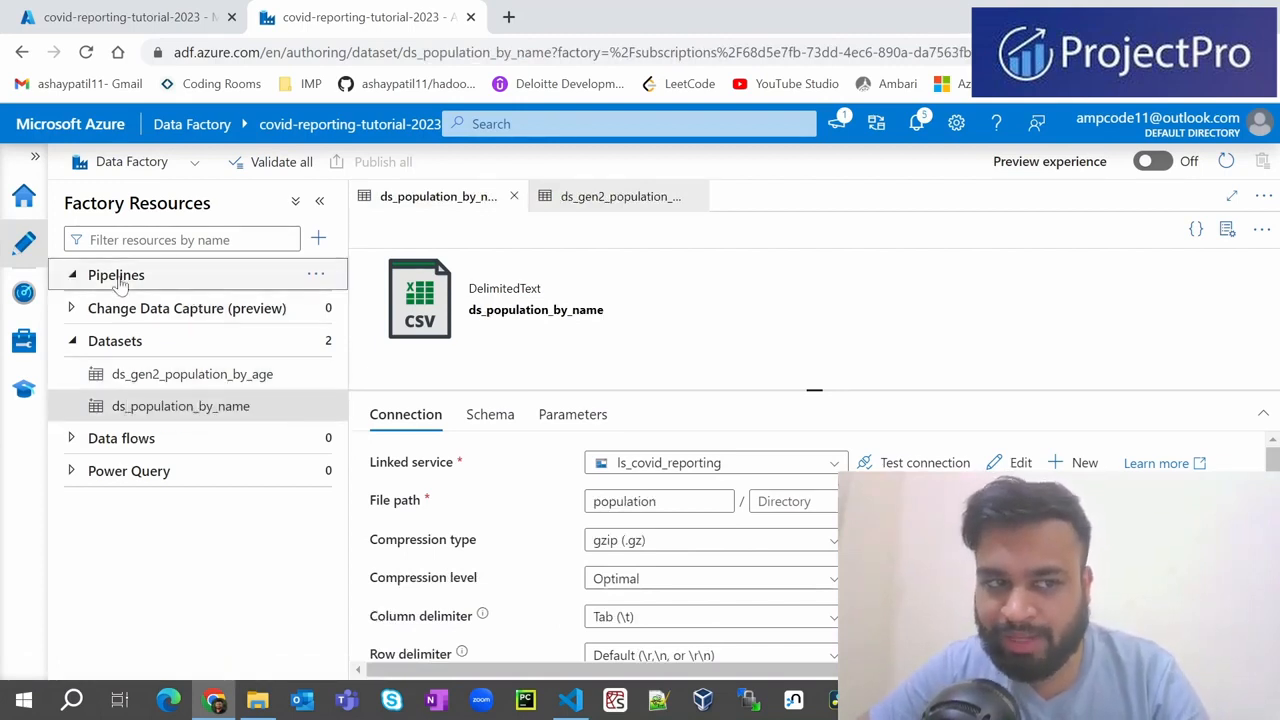
left_click(316, 278)
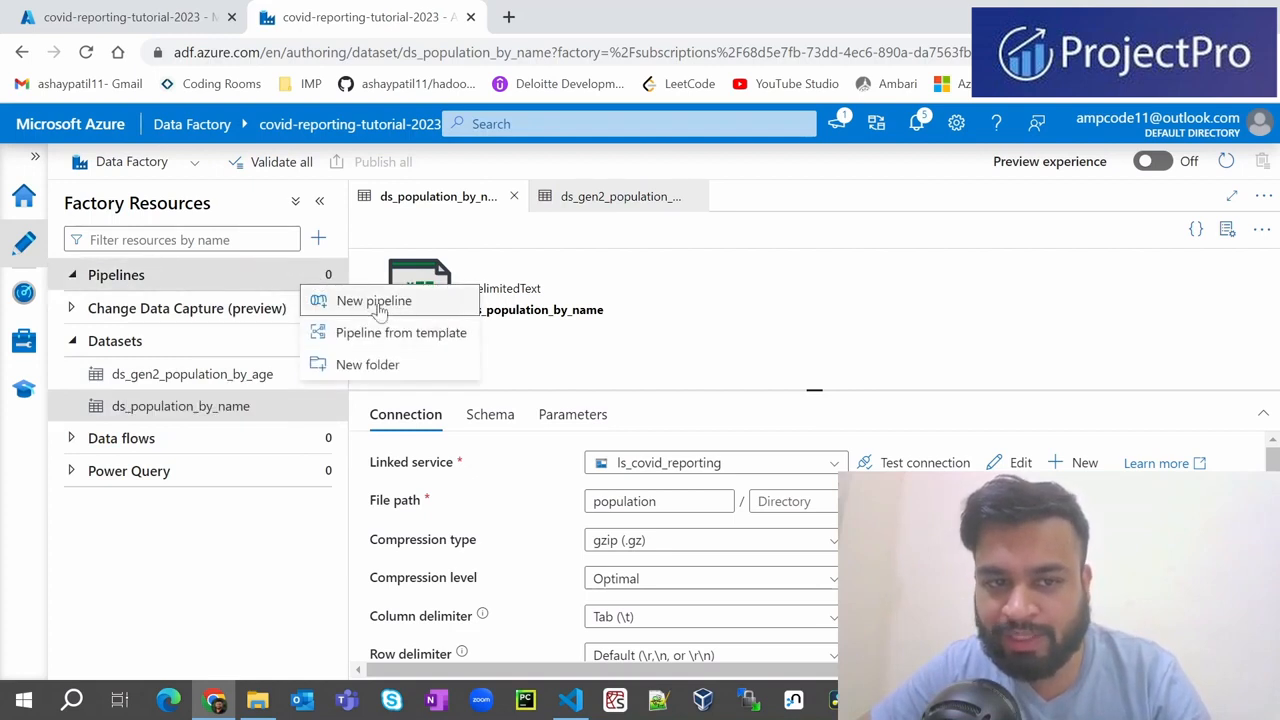
left_click(376, 302)
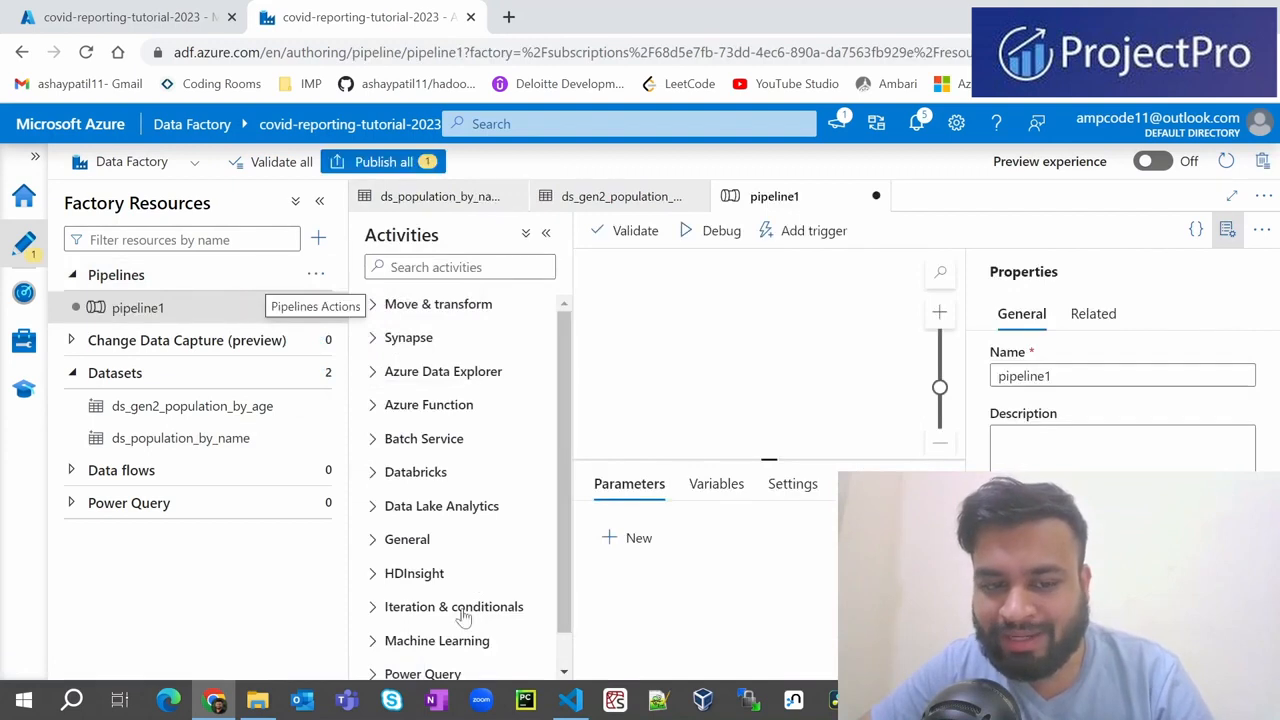
scroll(490, 610, "down", 2)
scroll(450, 500, "up", 2)
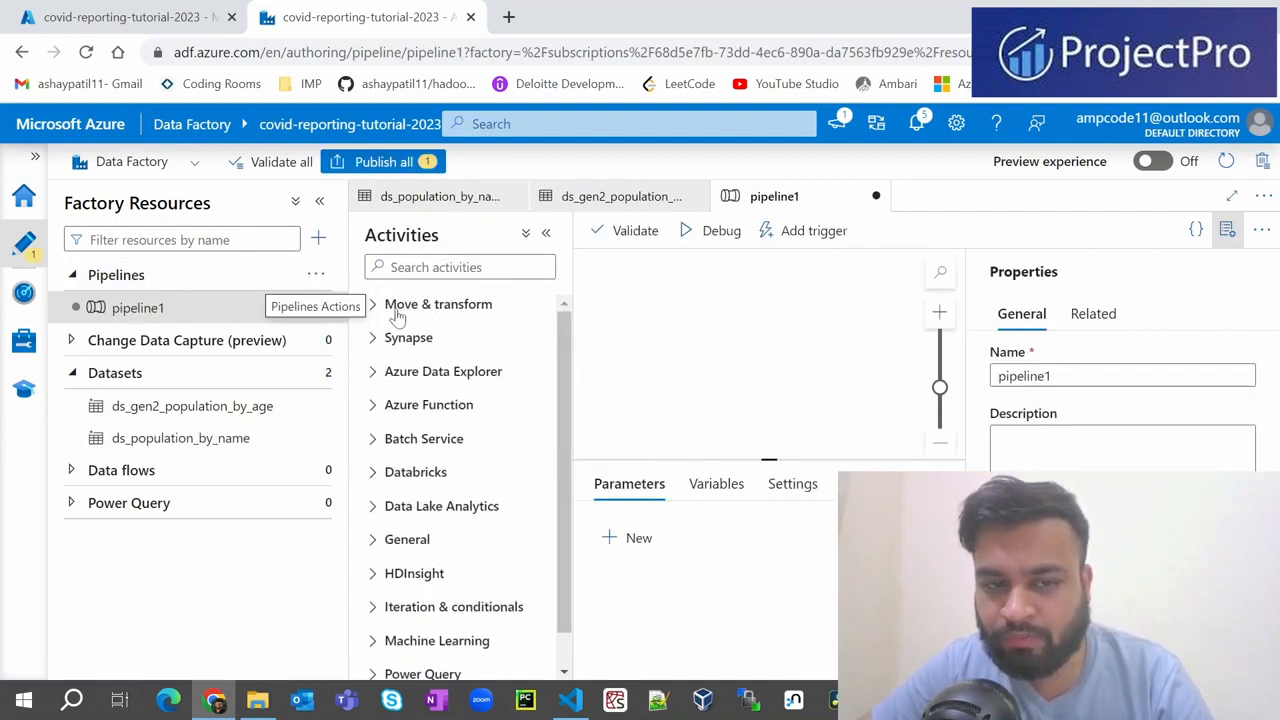
left_click(395, 310)
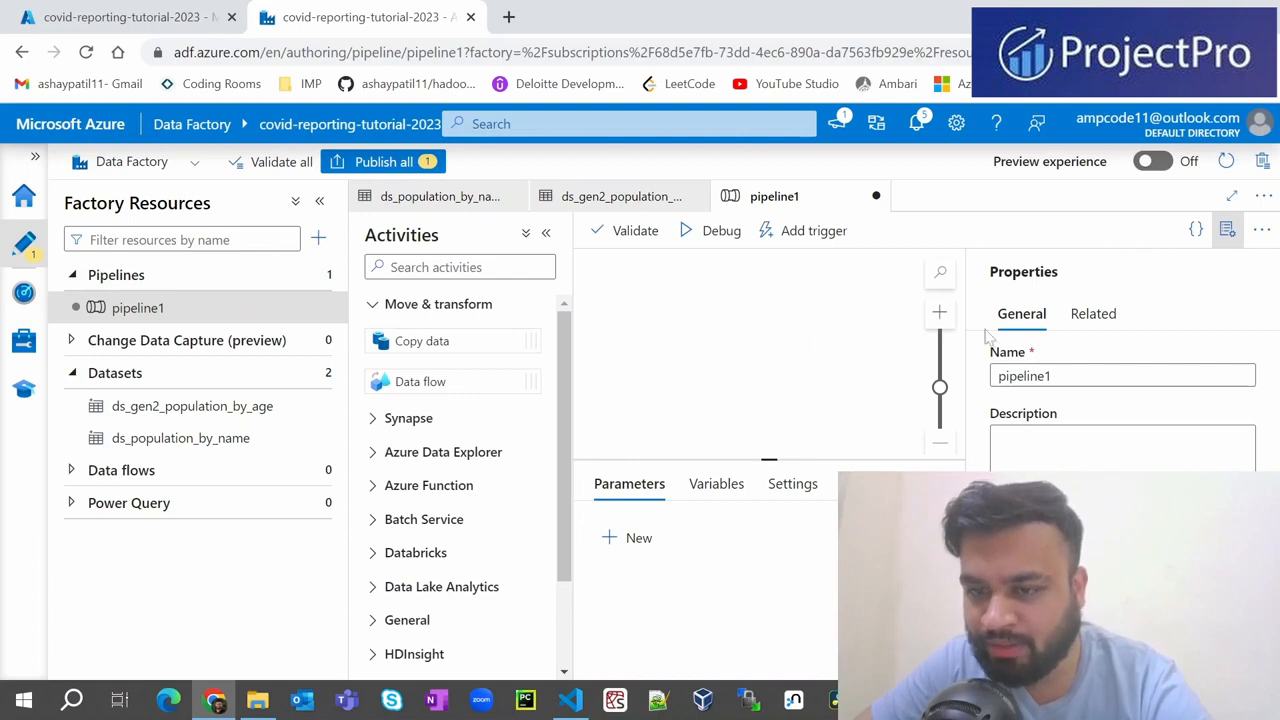
- Rename the new pipeline to pl_copy_population_data
double_click(1025, 376)
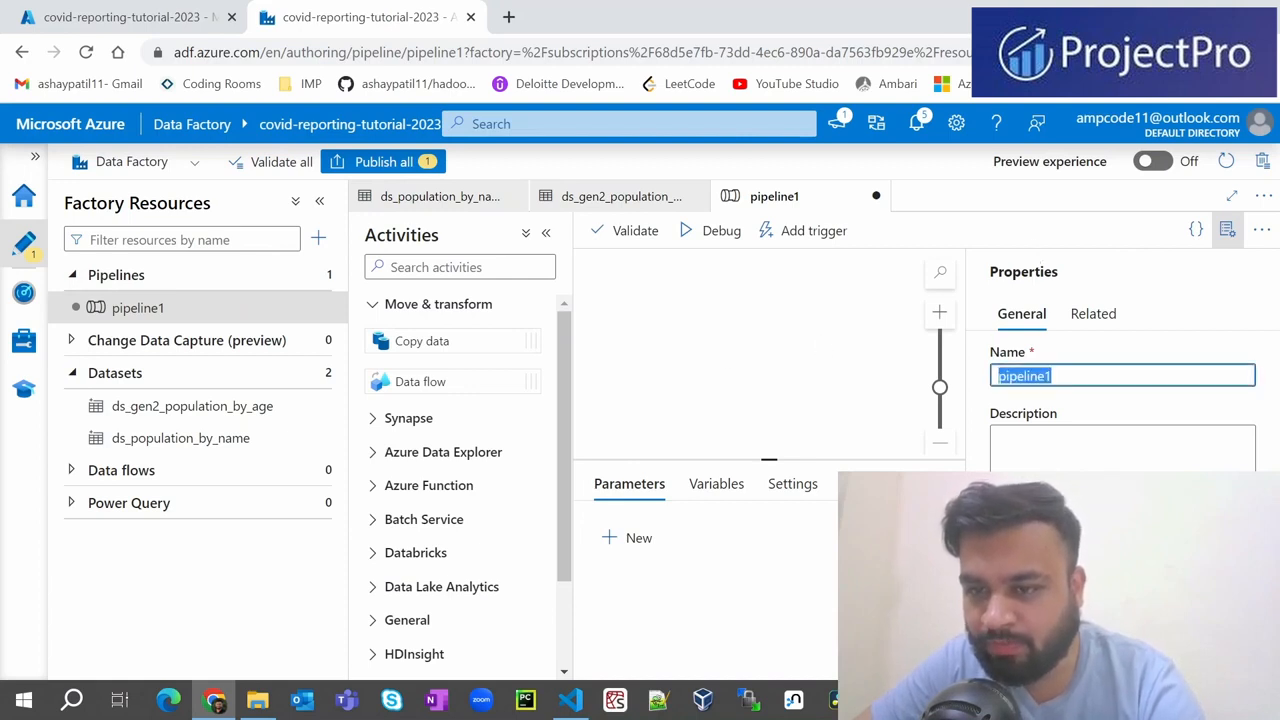
type("pl")
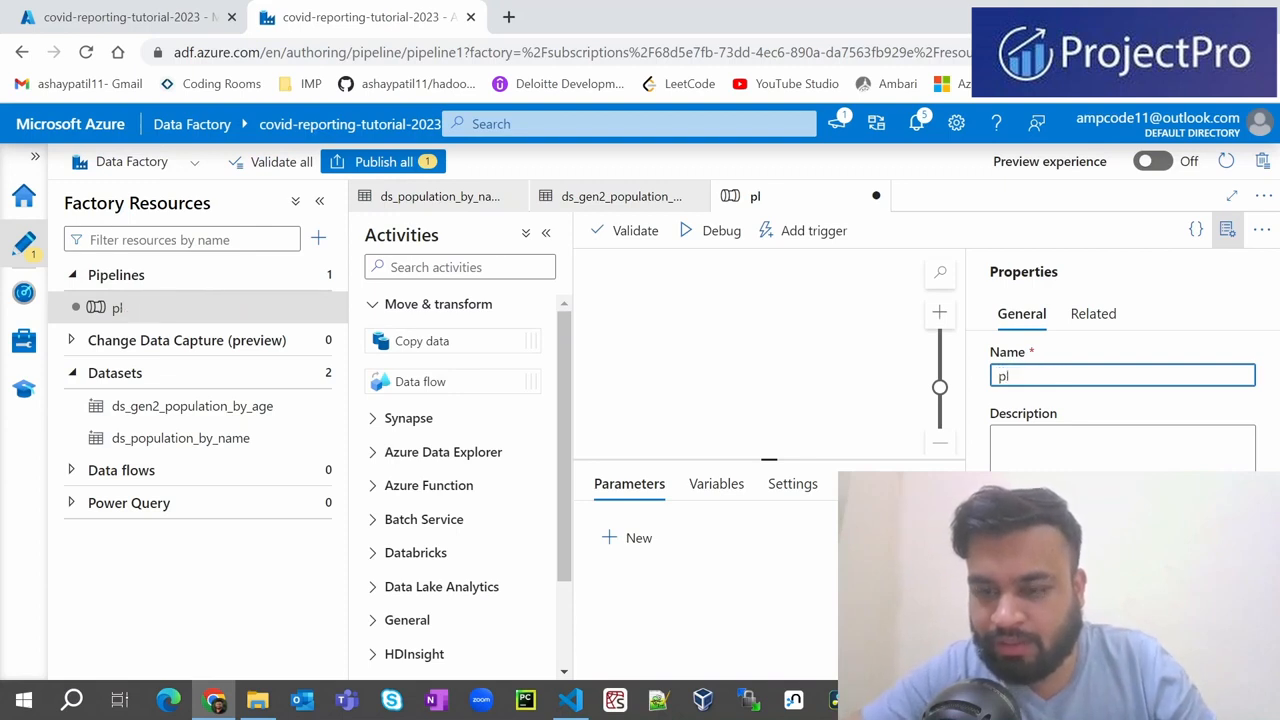
type("_copy_p")
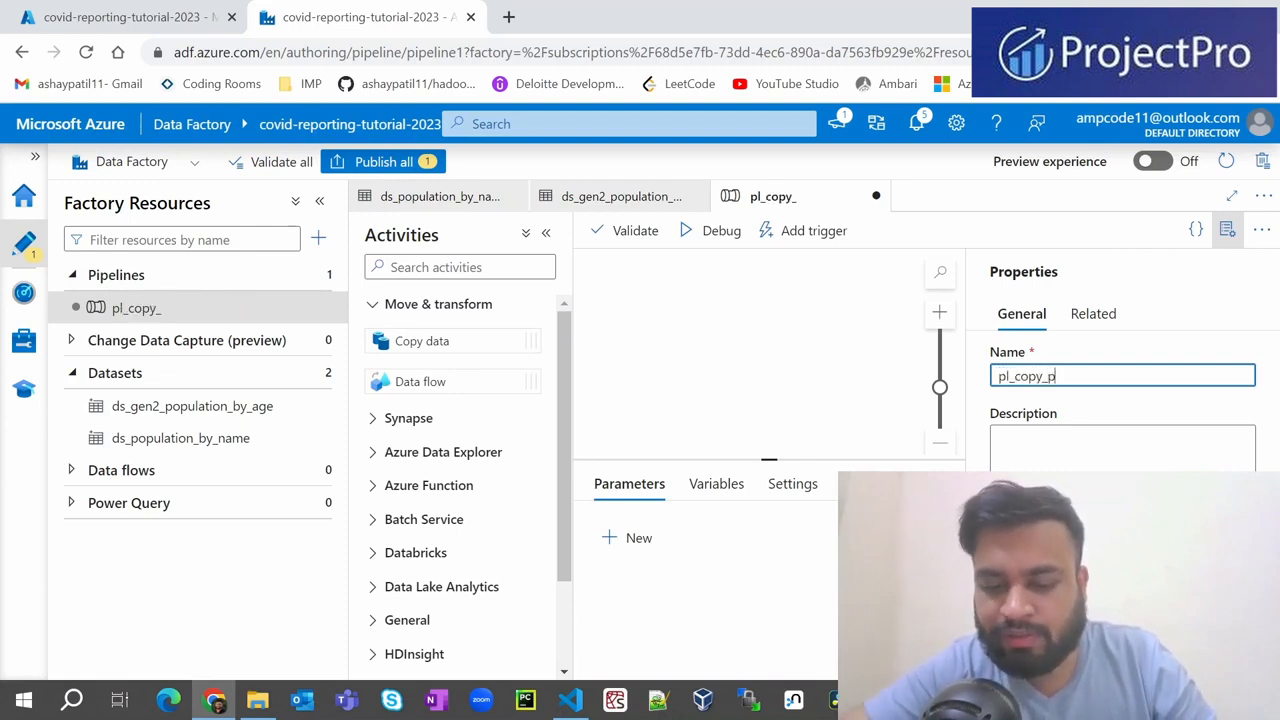
type("opulation_data")
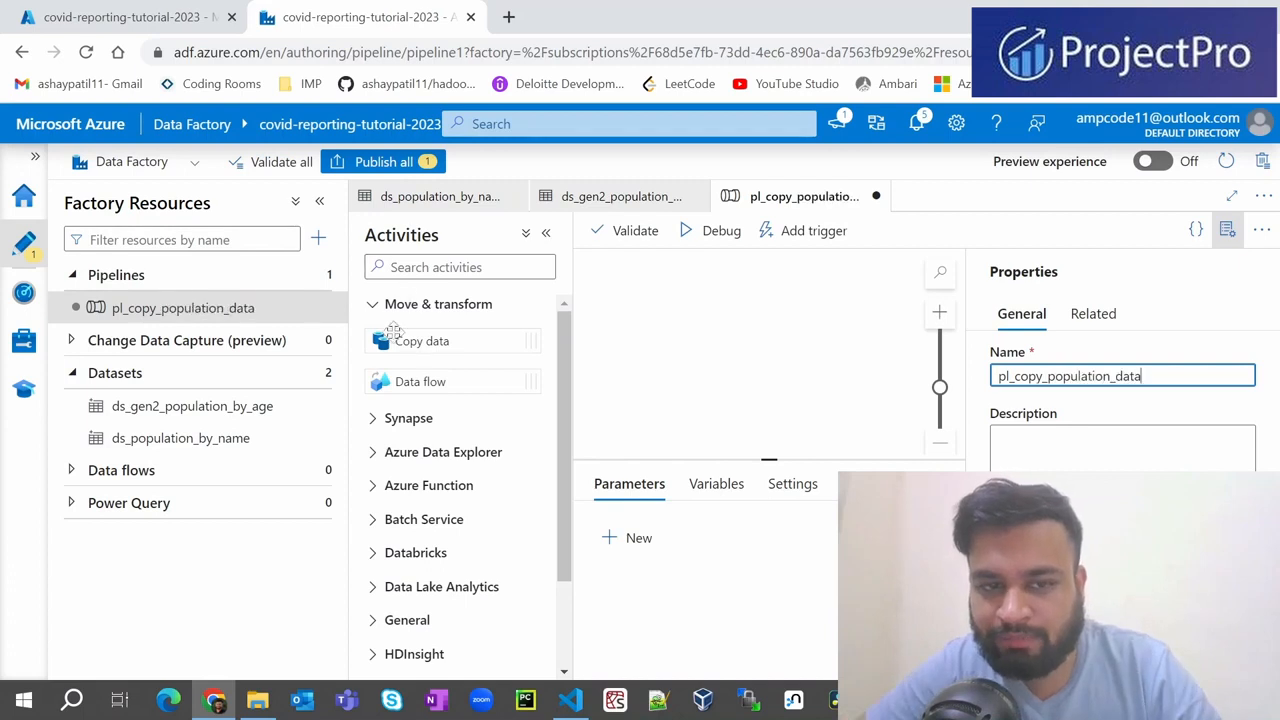
- Add a Copy data activity to the pipeline canvas and name it copy_population_data
left_click(318, 204)
left_click_drag(160, 340, 592, 366)
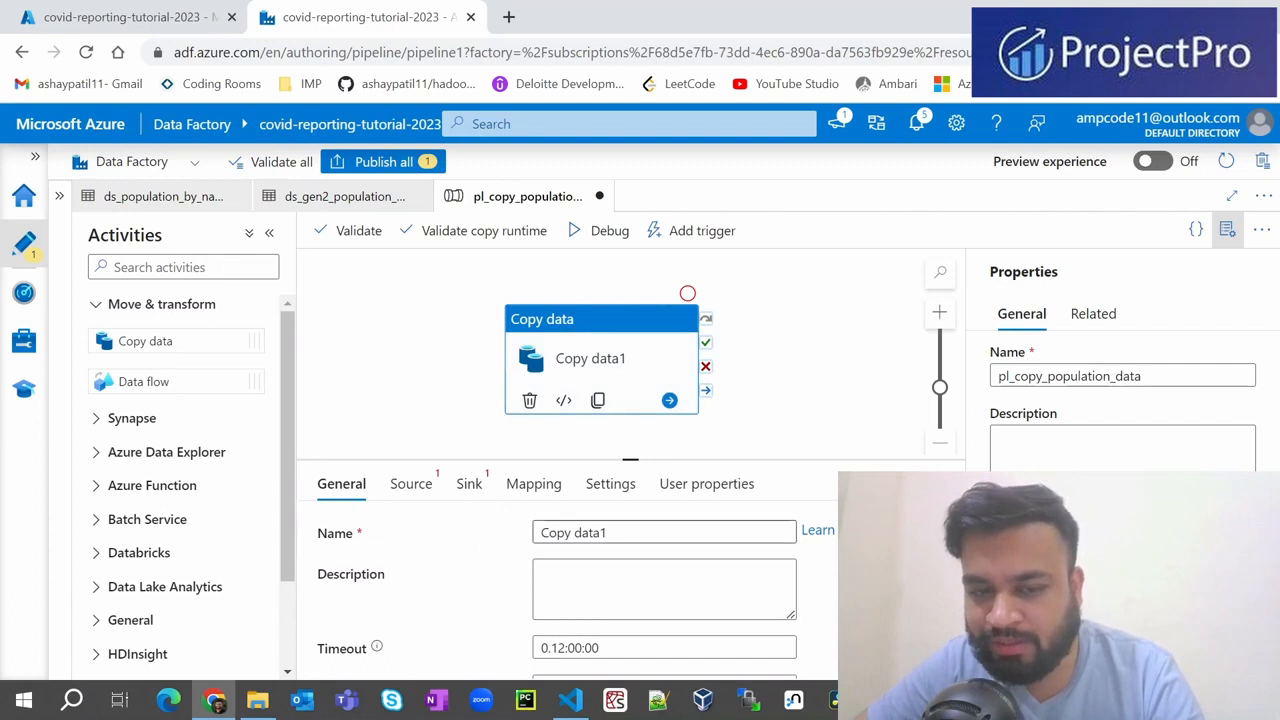
triple_click(585, 532)
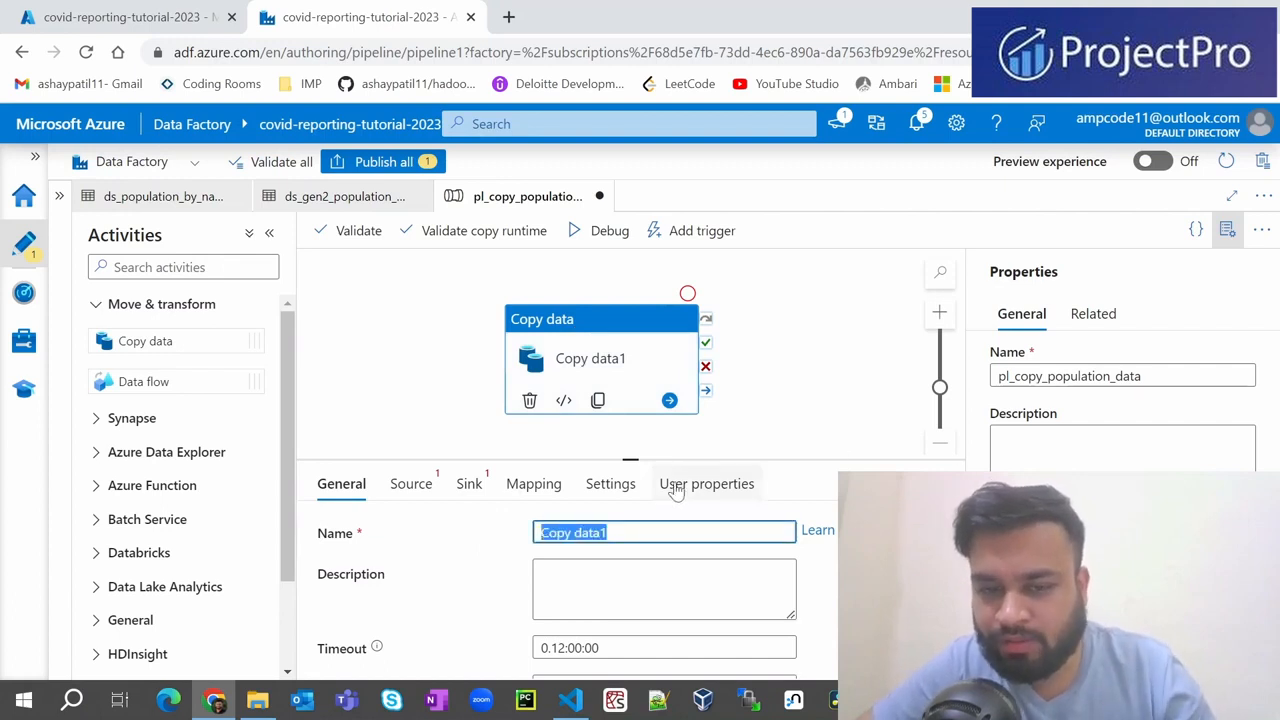
type("cop")
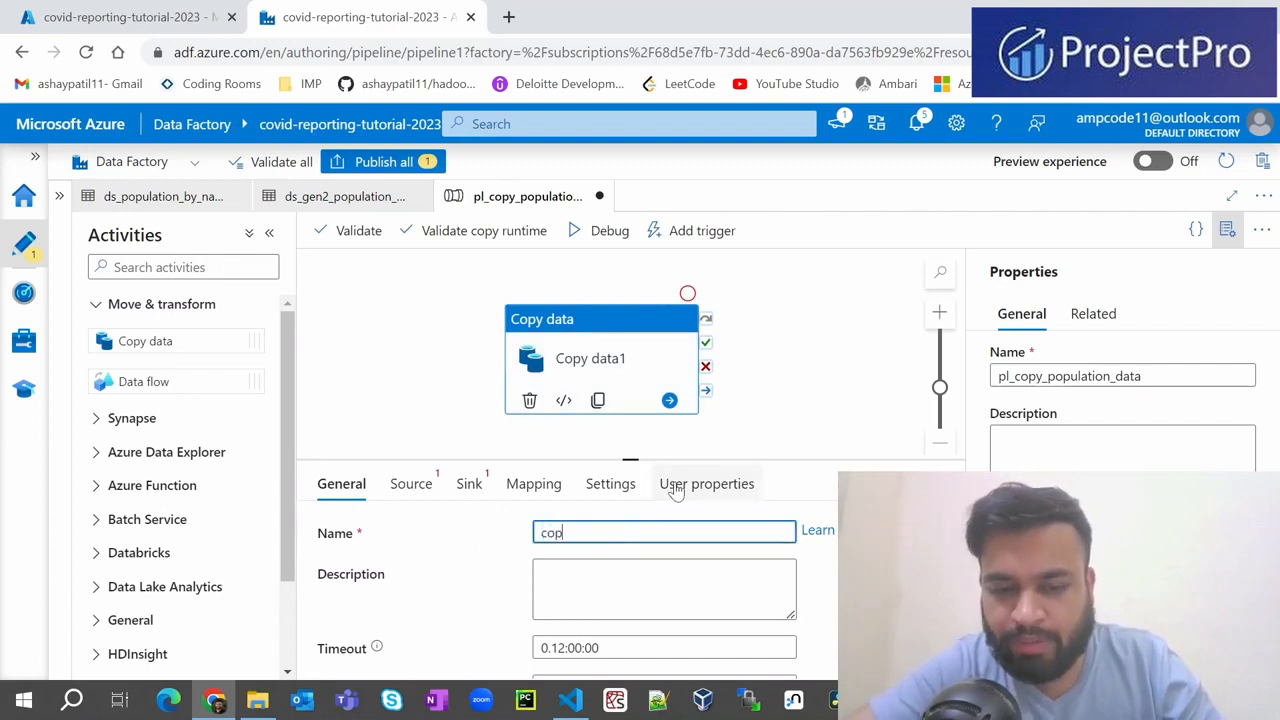
type("y_population_data")
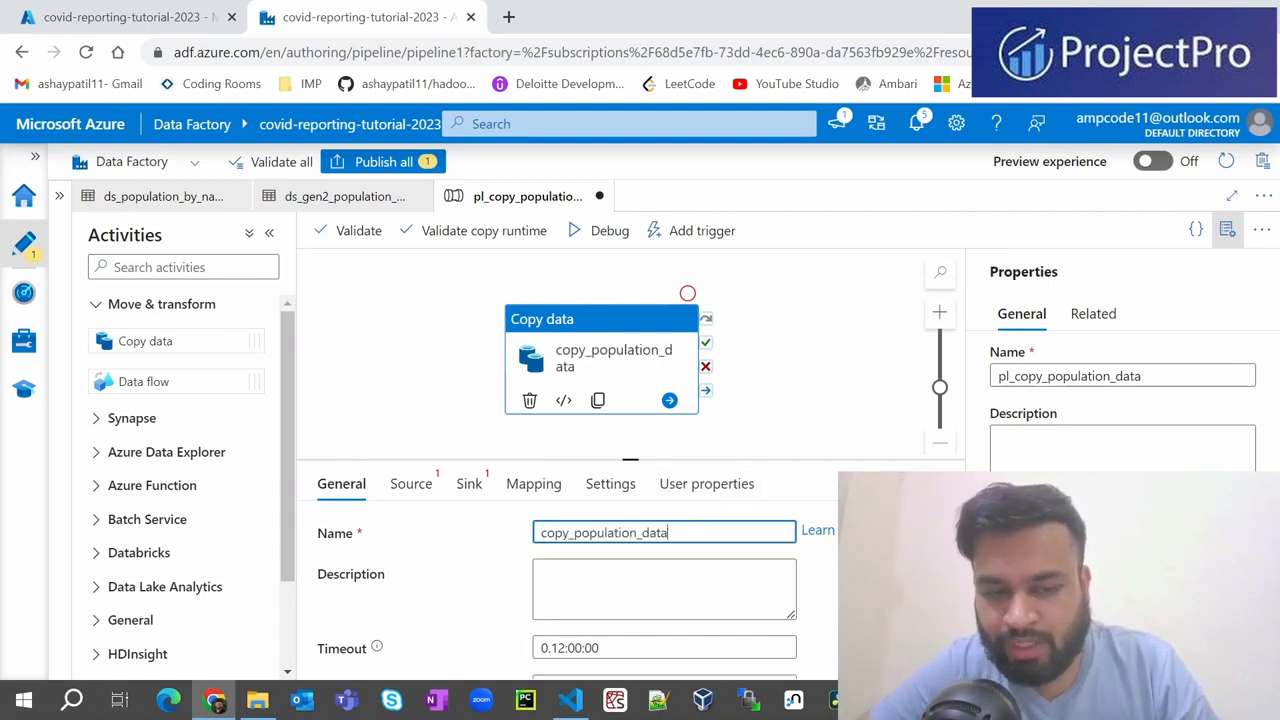
- Set the copy activity's timeout to 0.00:05:00
scroll(600, 580, "down", 2)
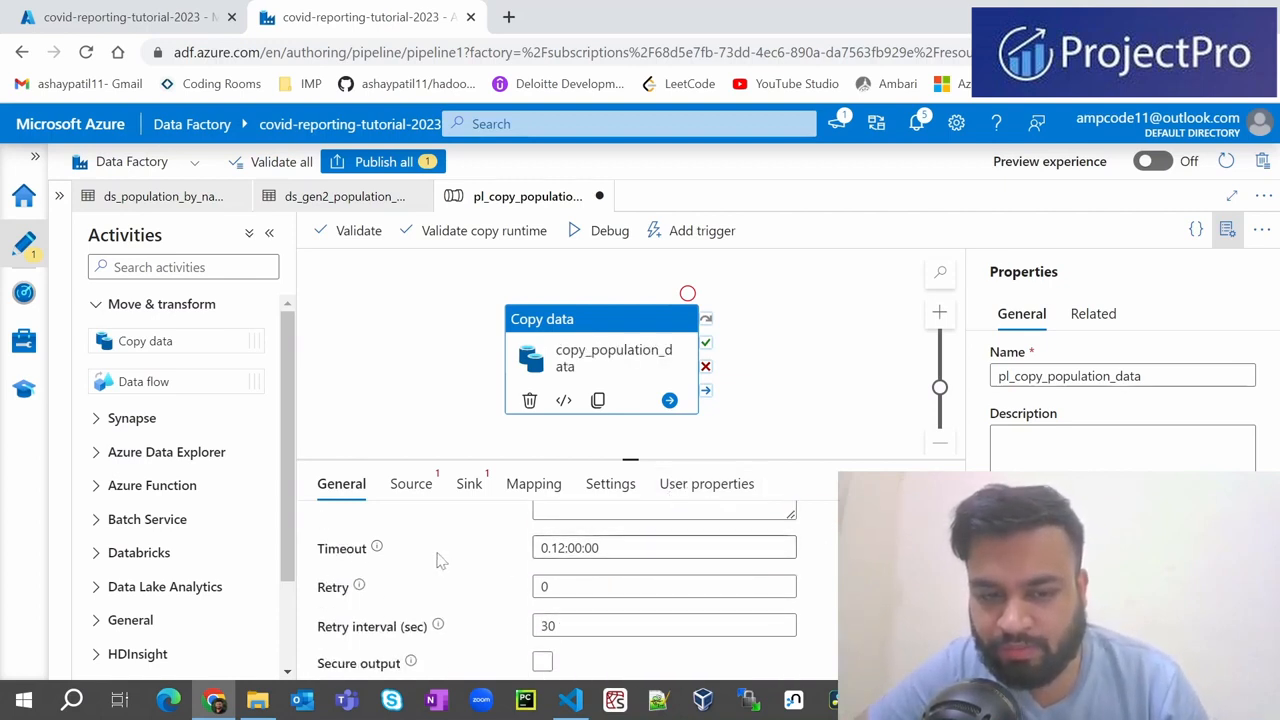
left_click(582, 548)
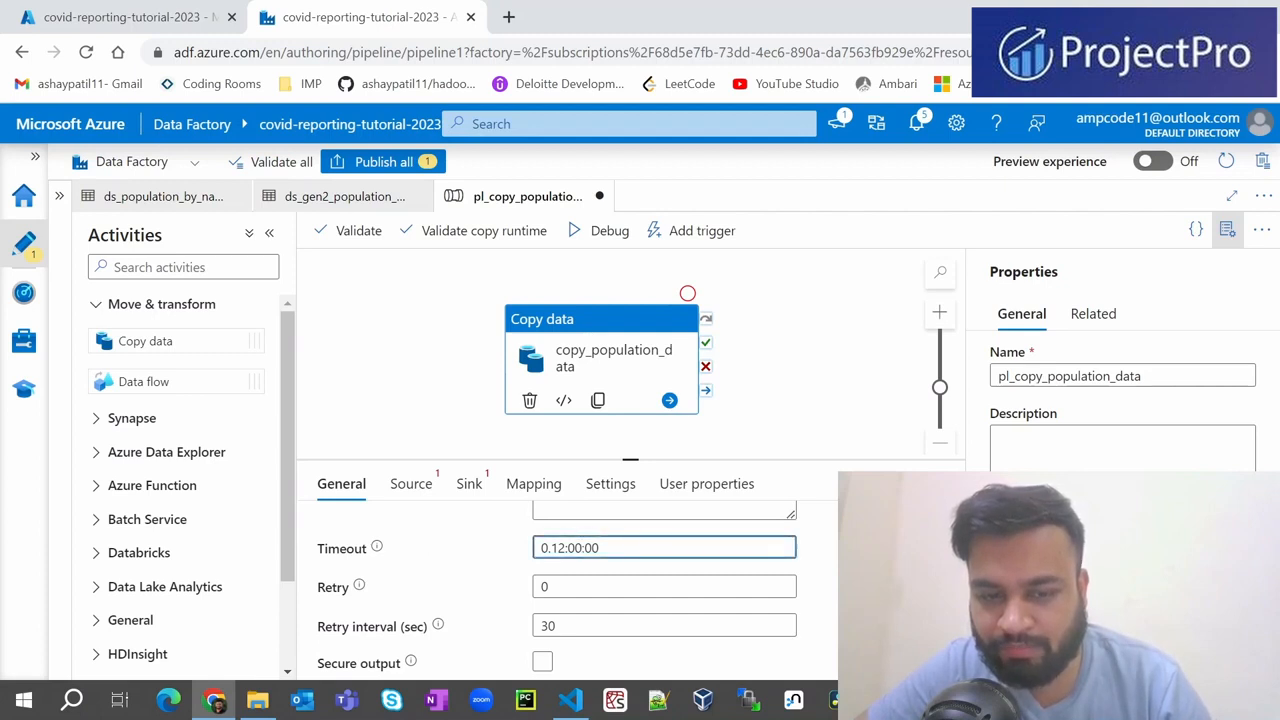
key("BackSpace")
key("BackSpace")
type("00")
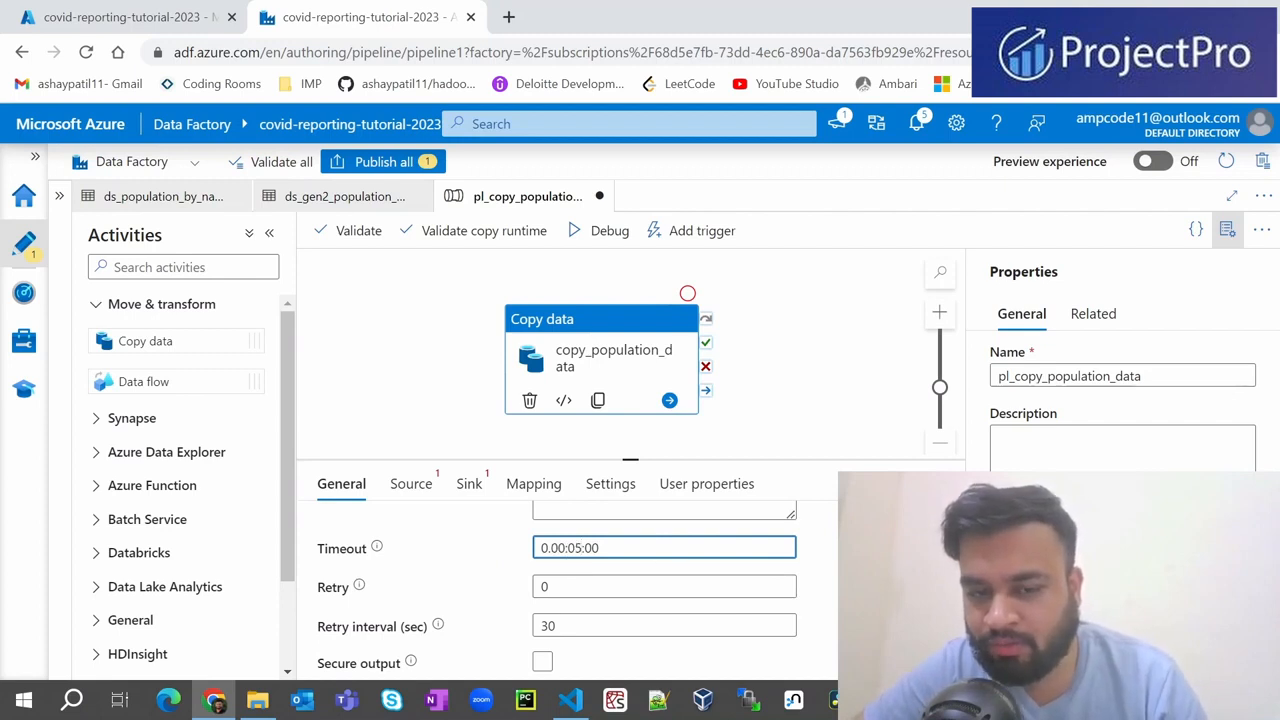
left_click(560, 570)
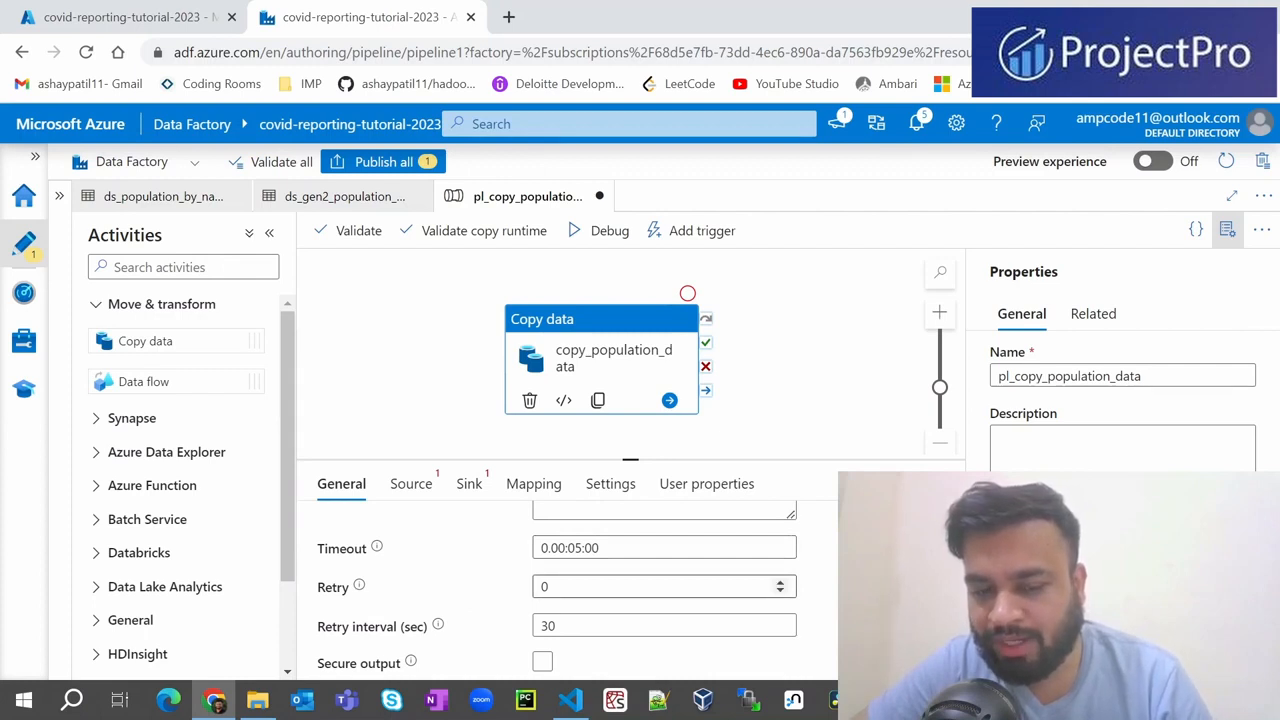
- Try a retry count of 2 for the copy activity and set it back to 0
left_click(664, 586)
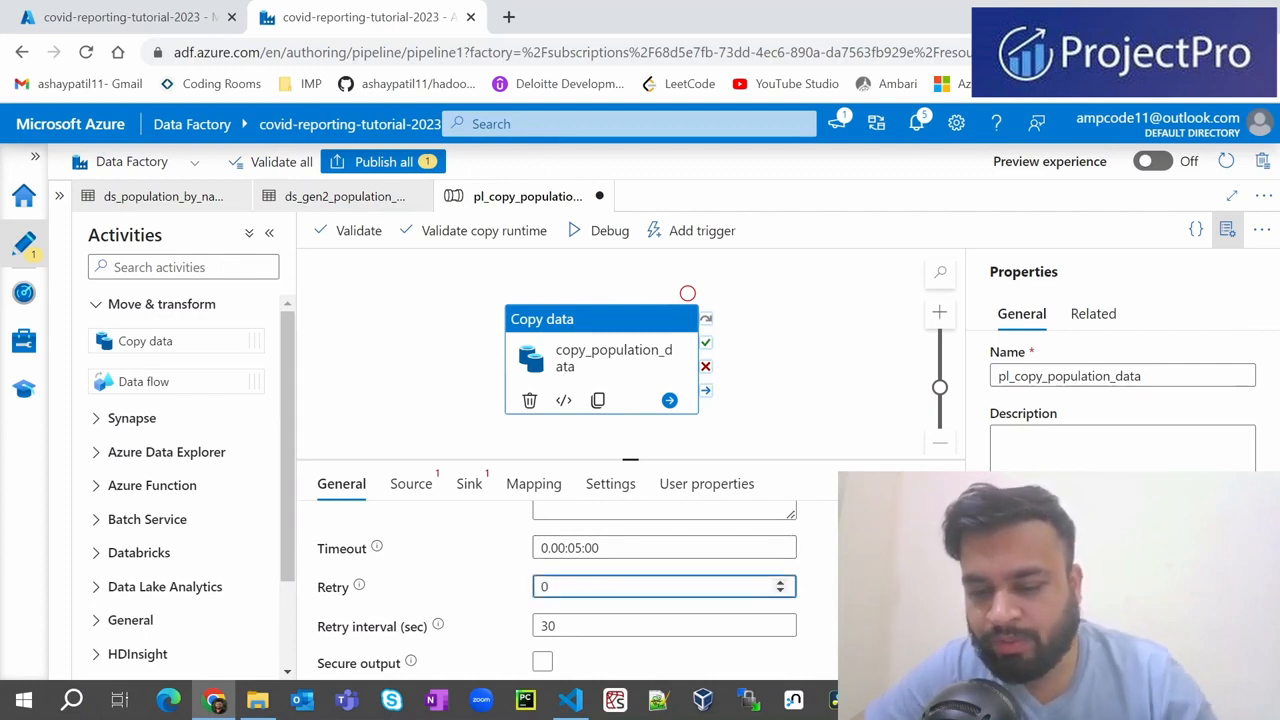
key("BackSpace")
type("2")
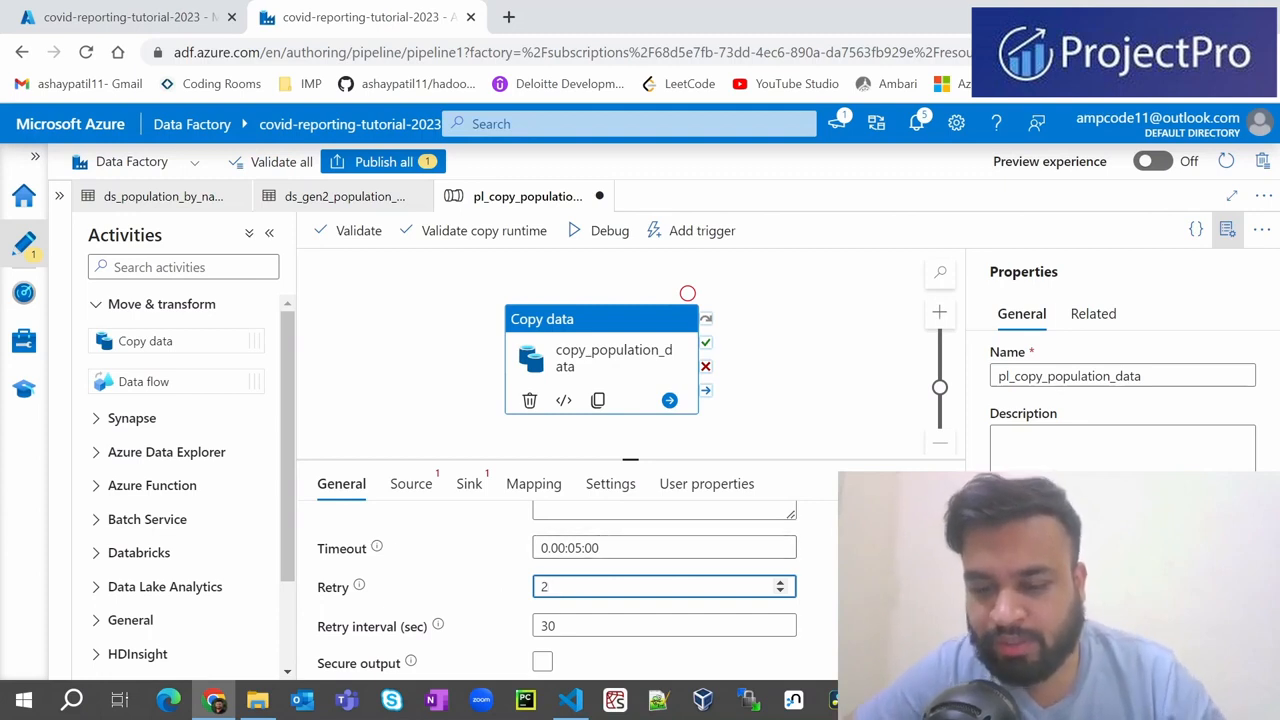
key("BackSpace")
type("0")
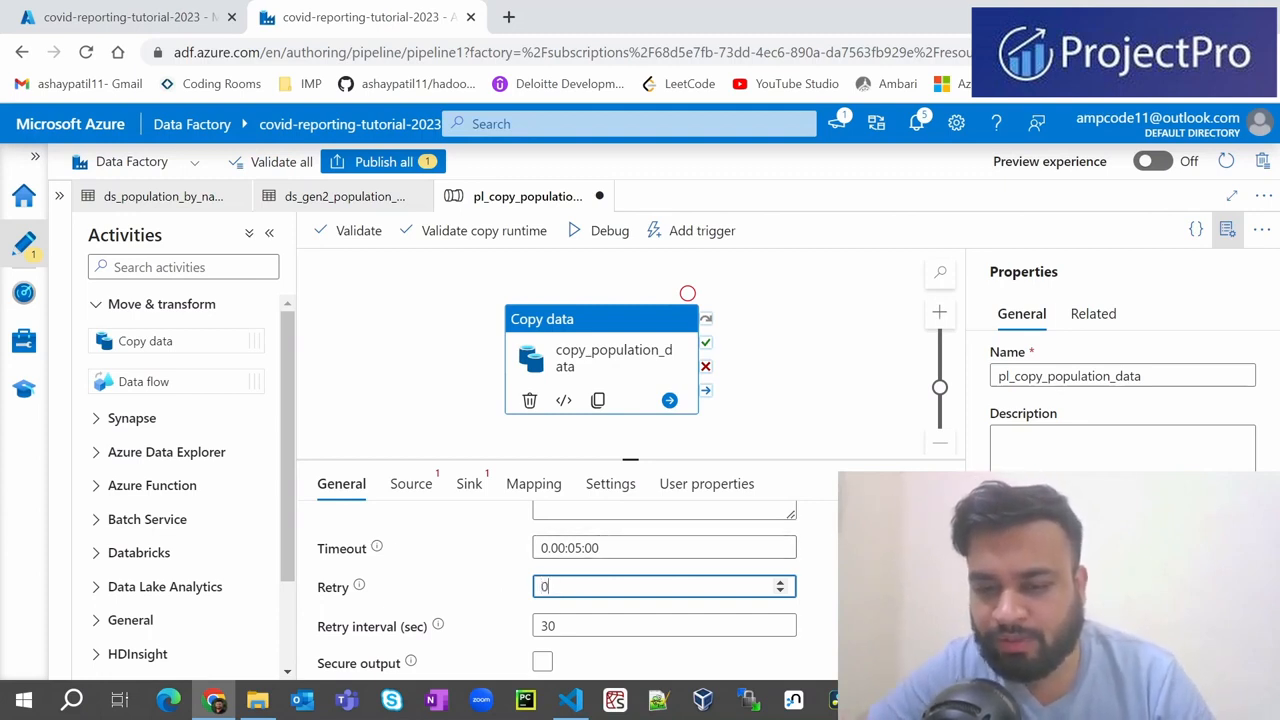
- Enable secure output and secure input for the copy activity, and disable both again
scroll(618, 535, "down", 1)
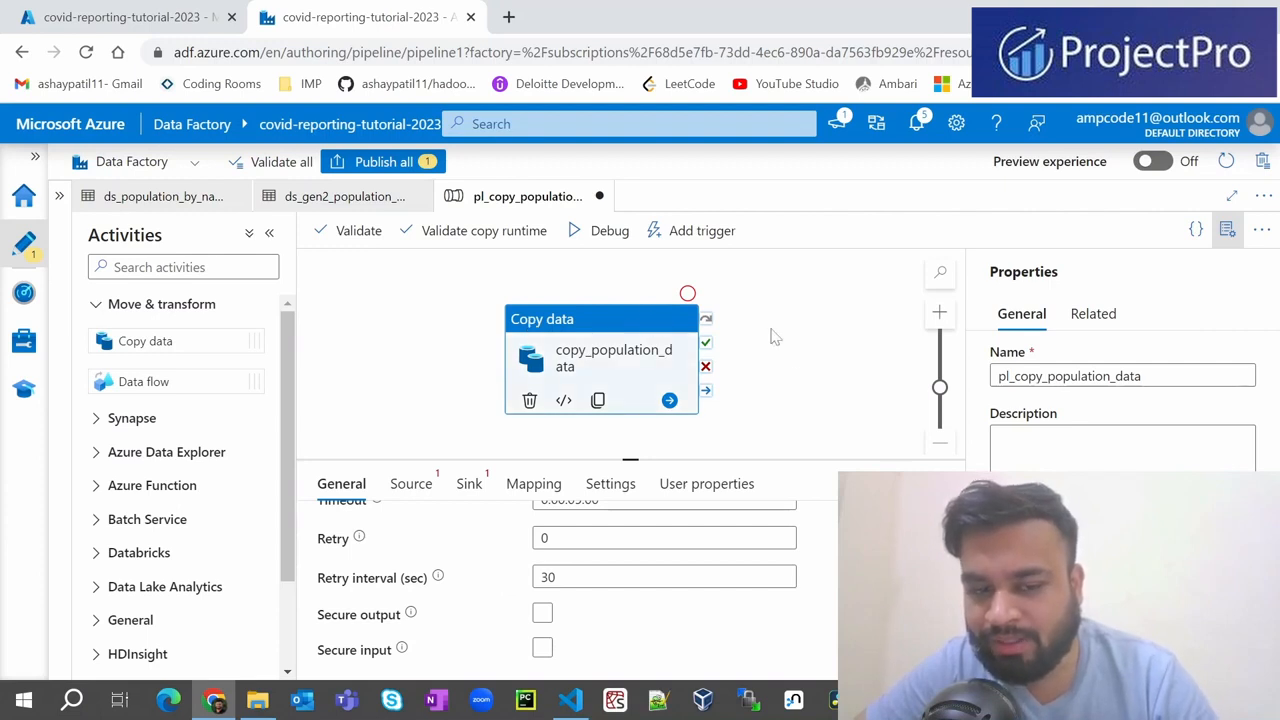
left_click(542, 613)
left_click(541, 650)
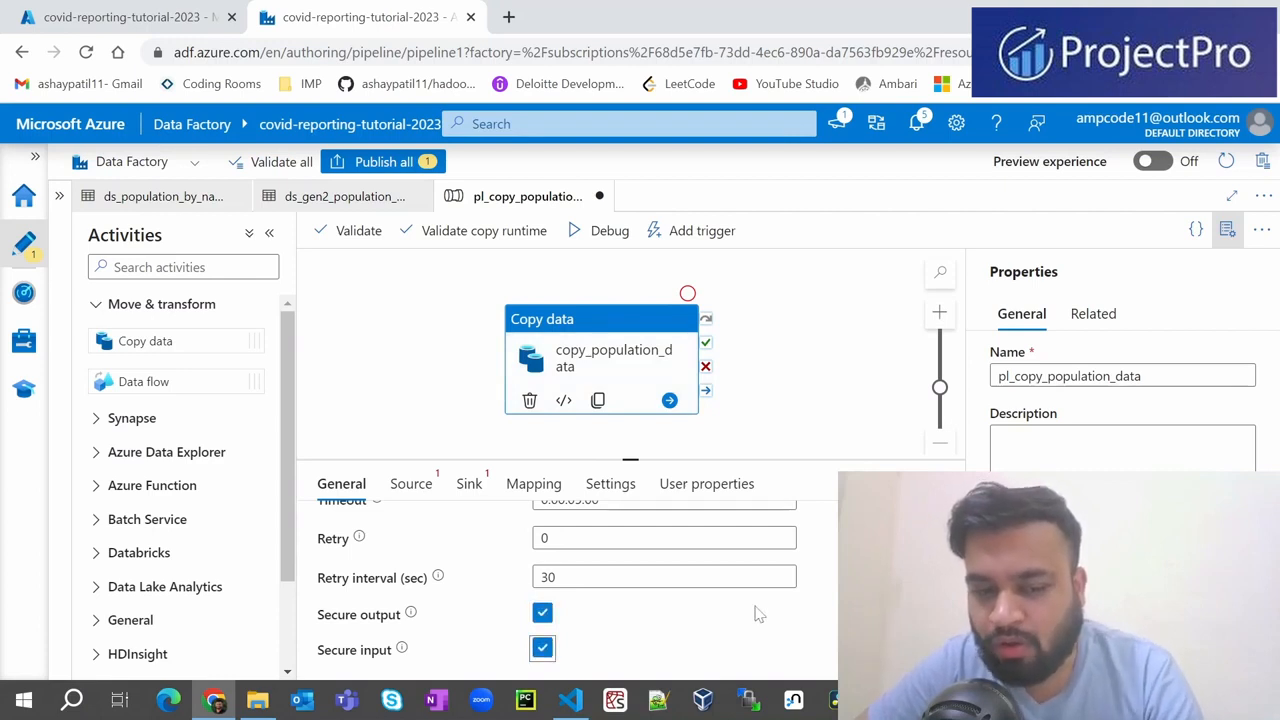
left_click(541, 614)
left_click(542, 650)
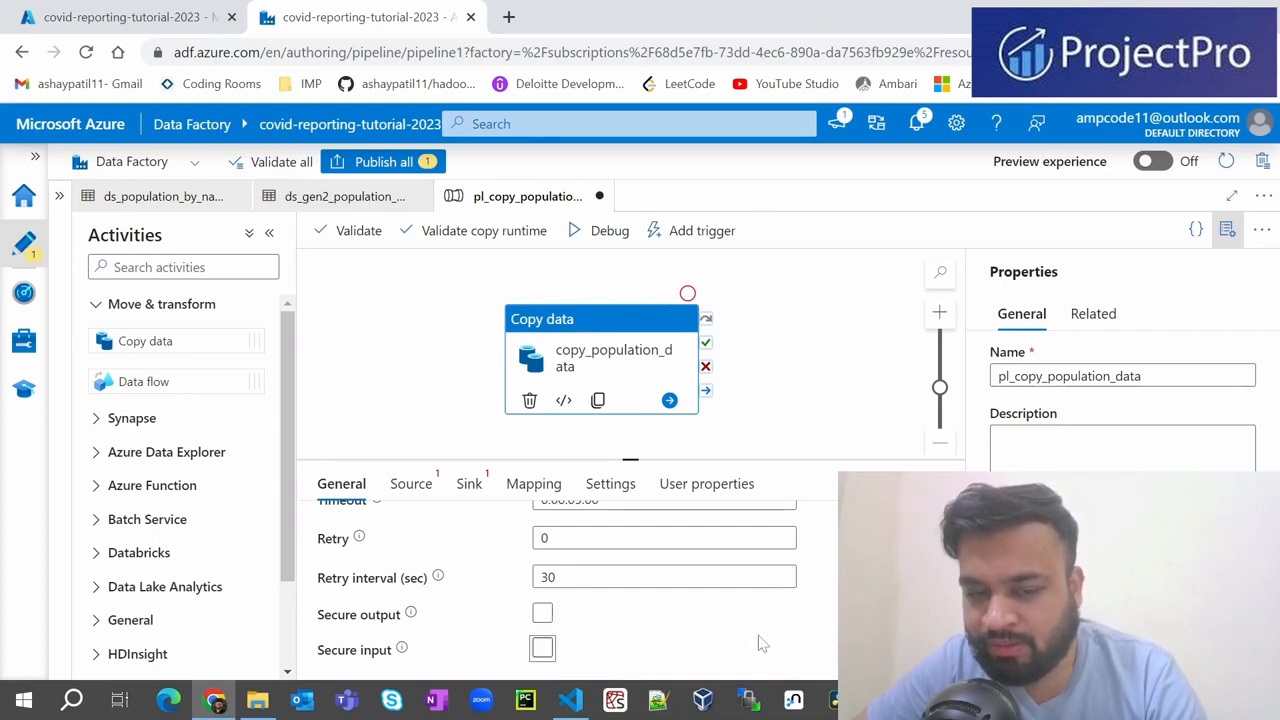
scroll(760, 644, "up", 3)
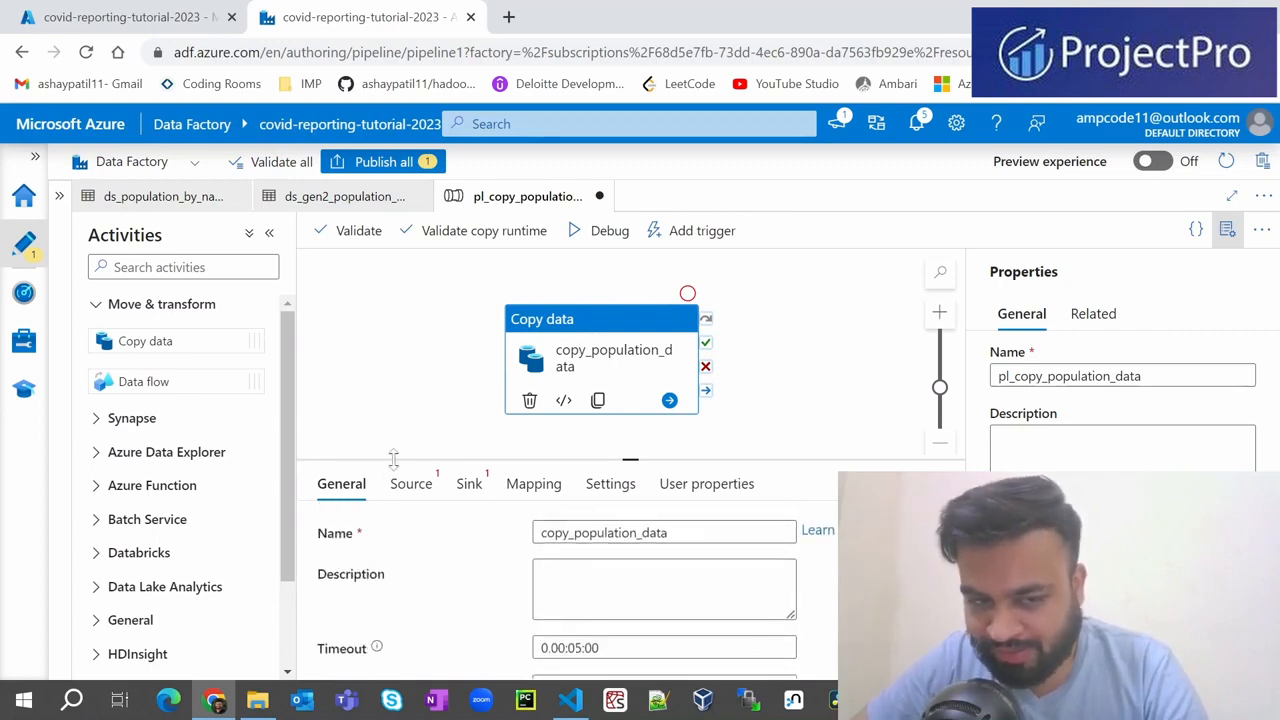
- Choose ds_population_by_name as the copy activity's source dataset and look over its source options
left_click(416, 494)
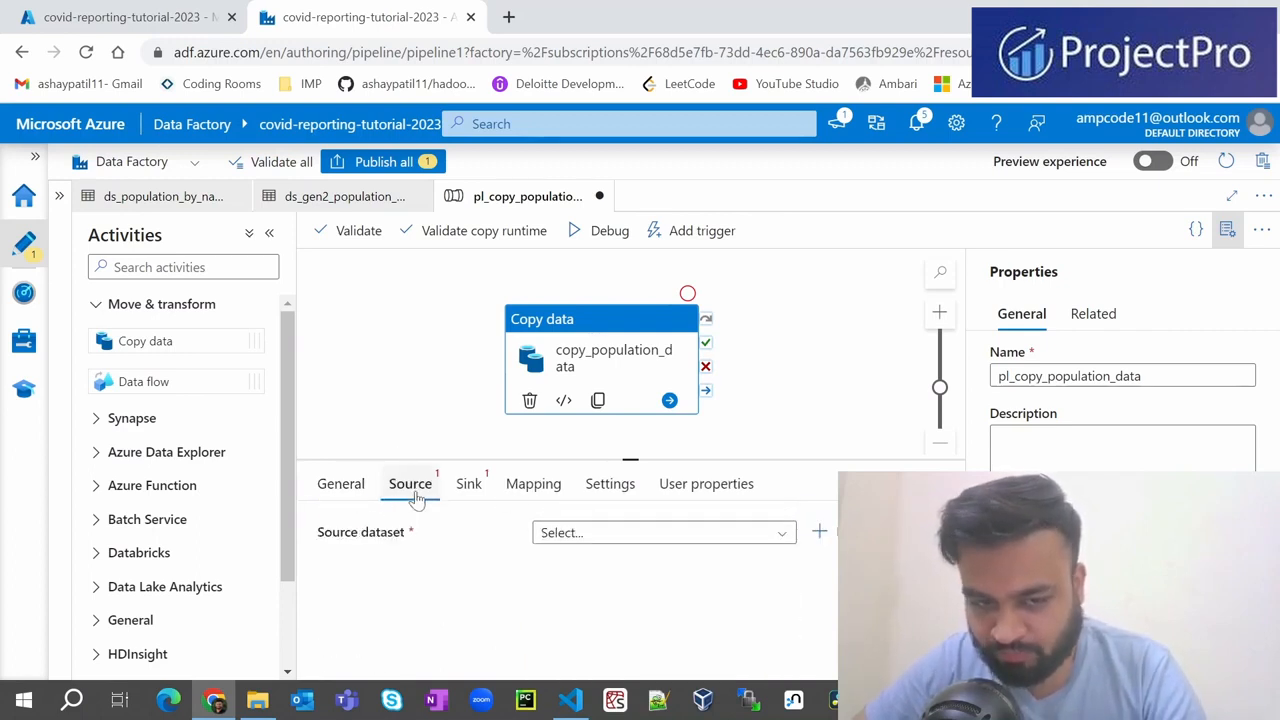
left_click(571, 534)
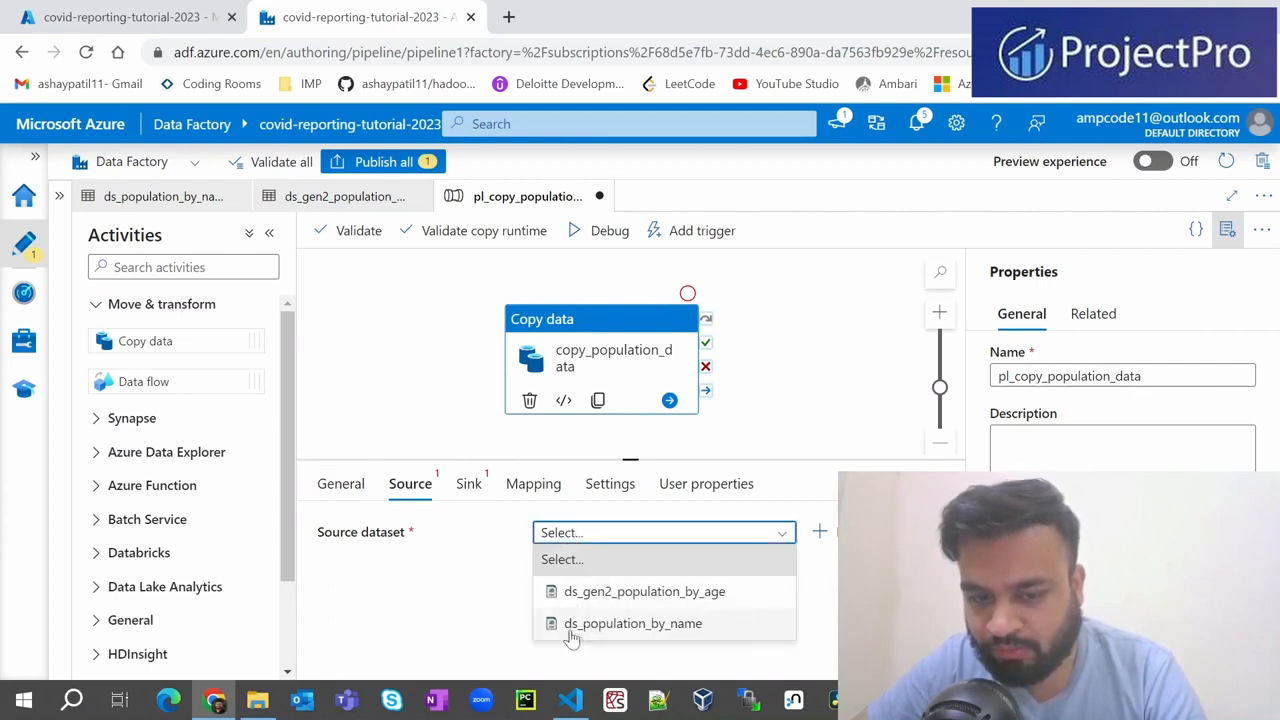
left_click(634, 624)
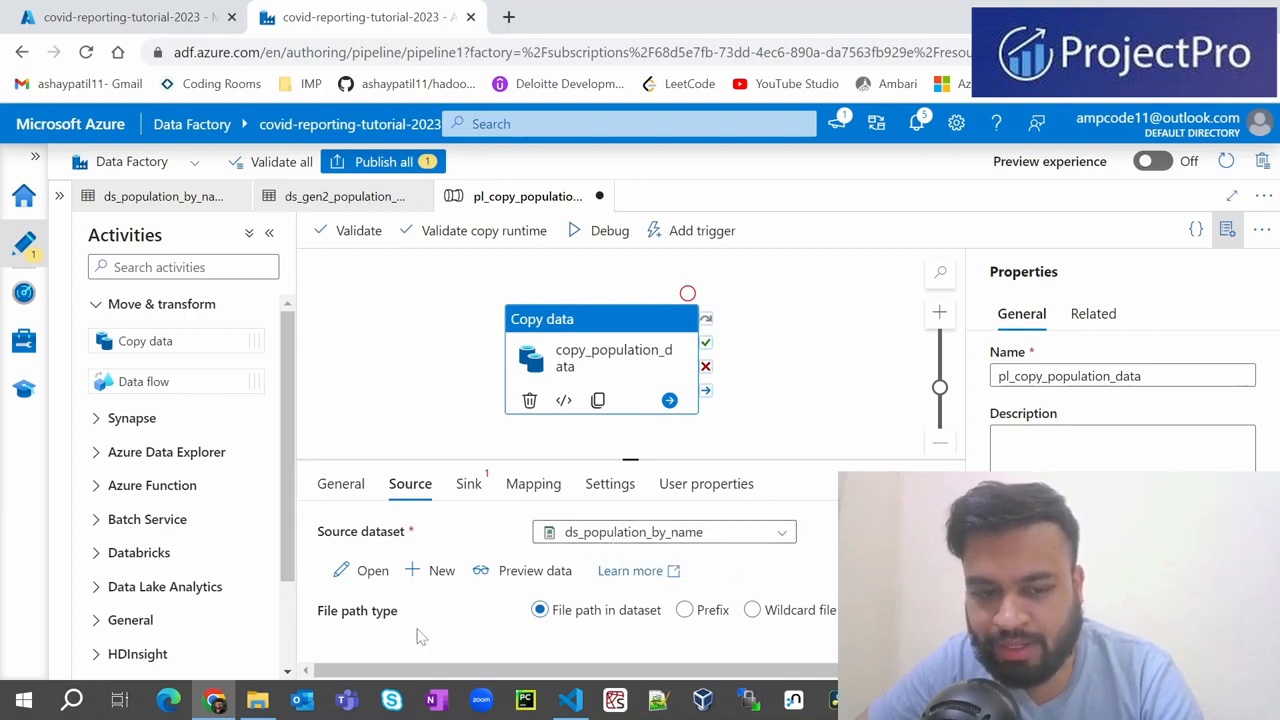
scroll(420, 637, "down", 1)
scroll(420, 637, "up", 1)
scroll(421, 630, "down", 3)
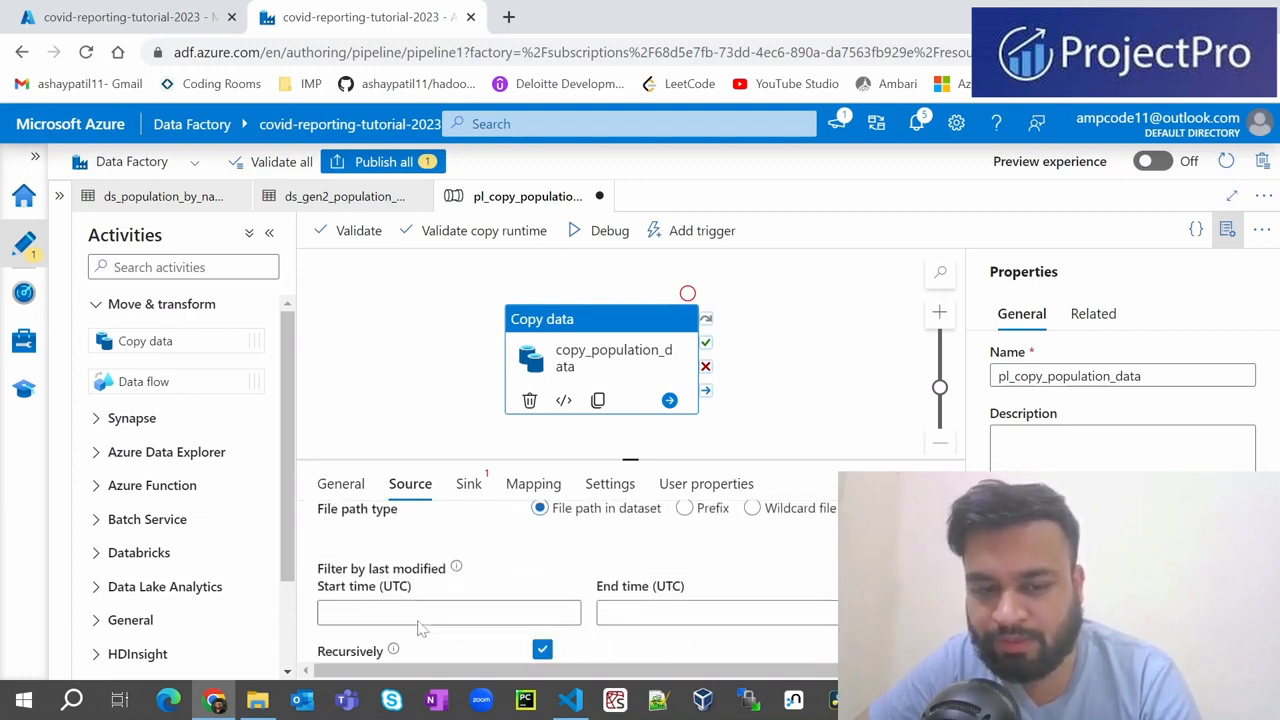
scroll(421, 628, "up", 5)
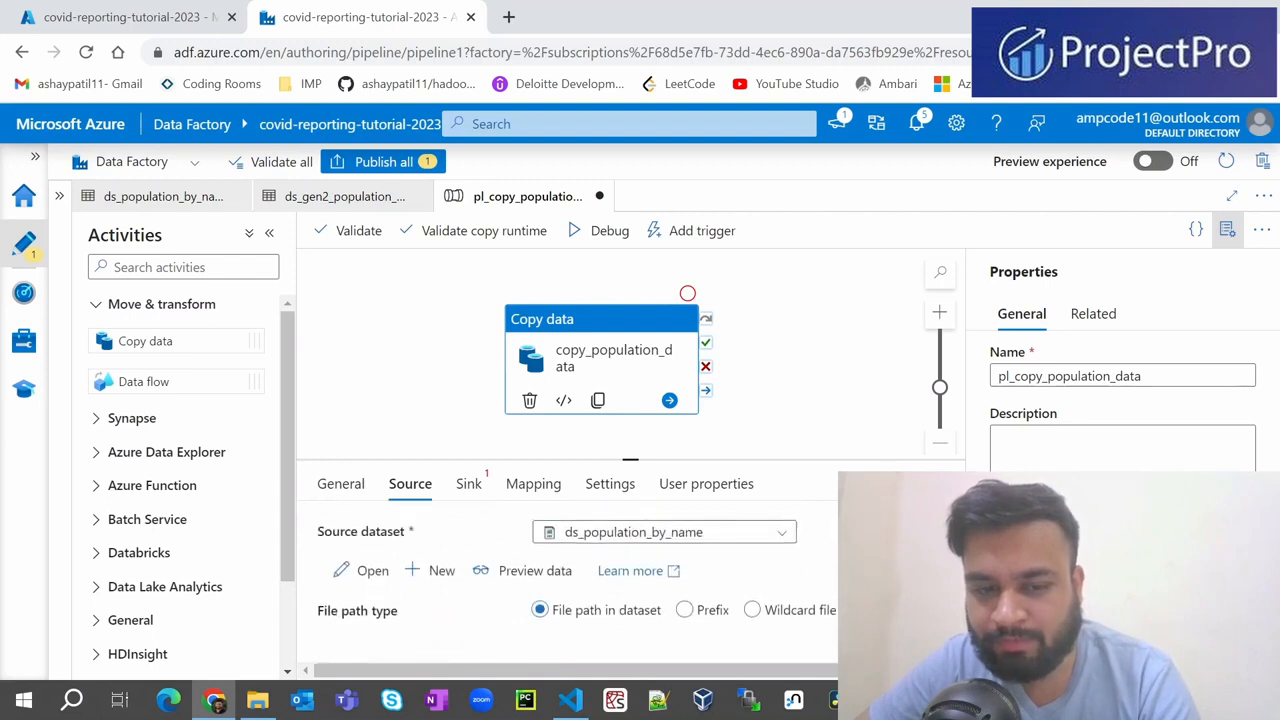
- Choose ds_gen2_population_by_age as the copy activity's sink dataset and look over its sink options
left_click(469, 485)
left_click(624, 547)
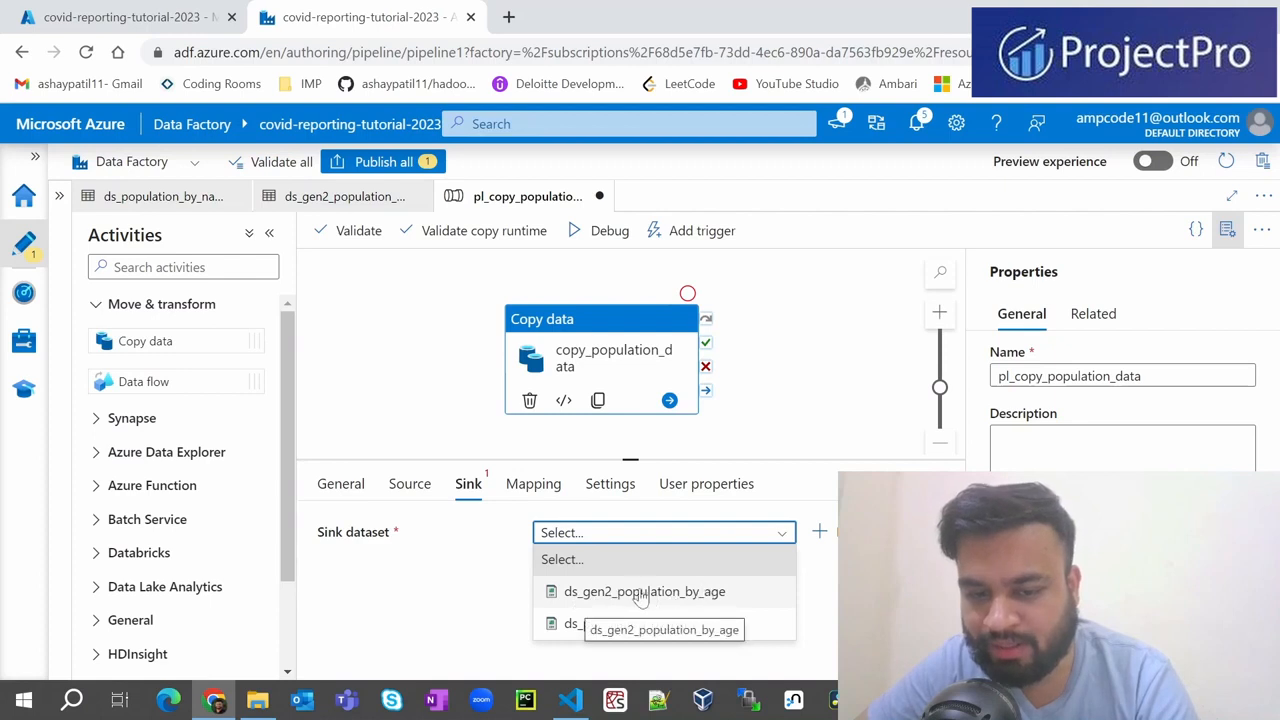
left_click(700, 595)
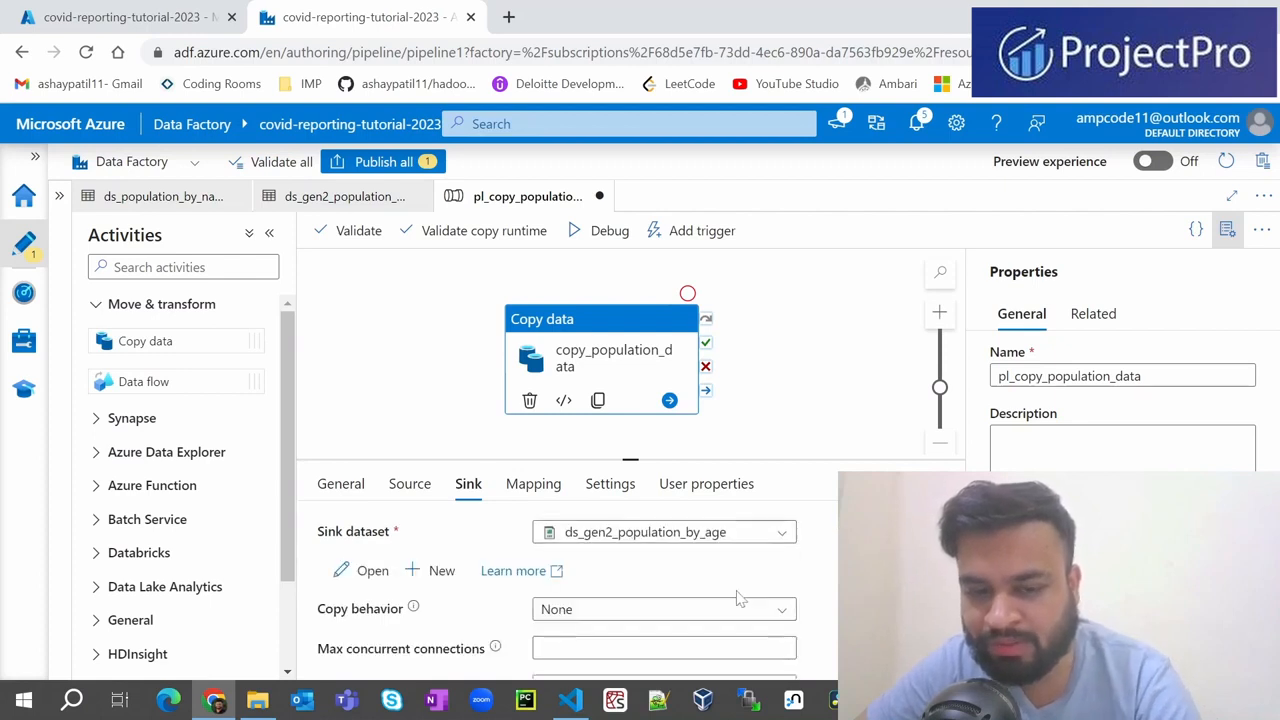
scroll(482, 573, "down", 1)
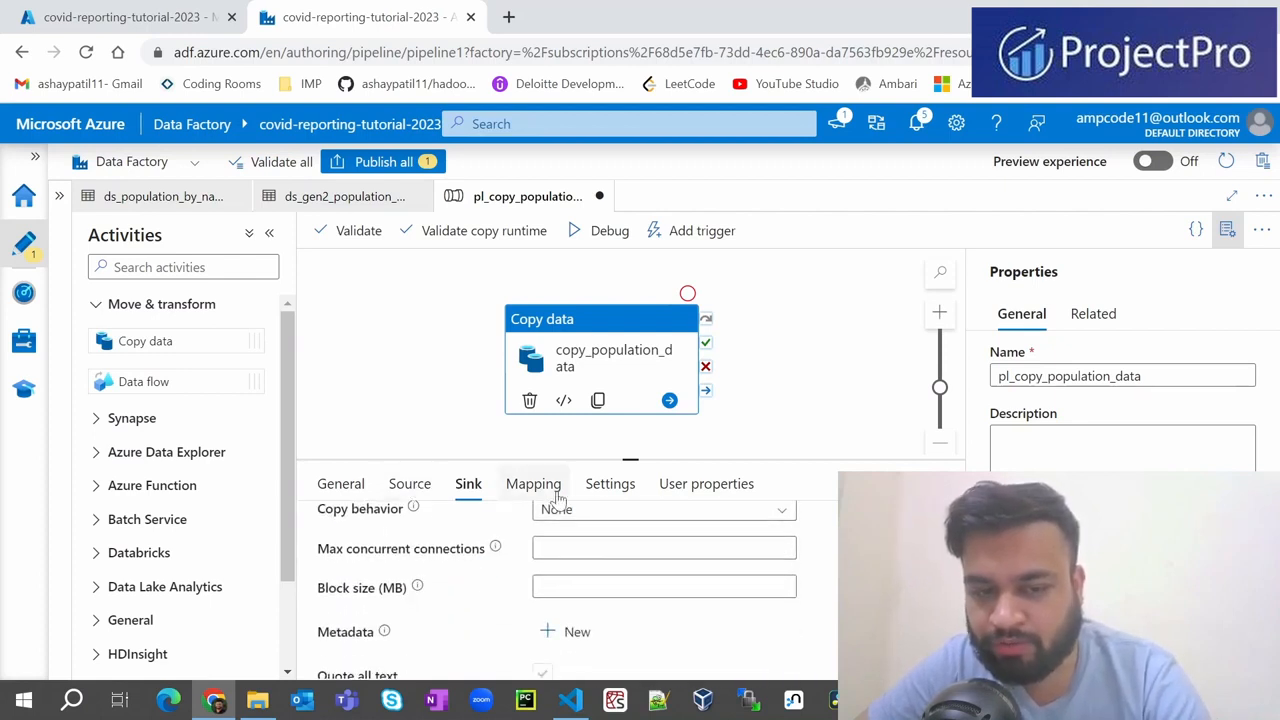
scroll(650, 583, "down", 1)
scroll(650, 583, "up", 2)
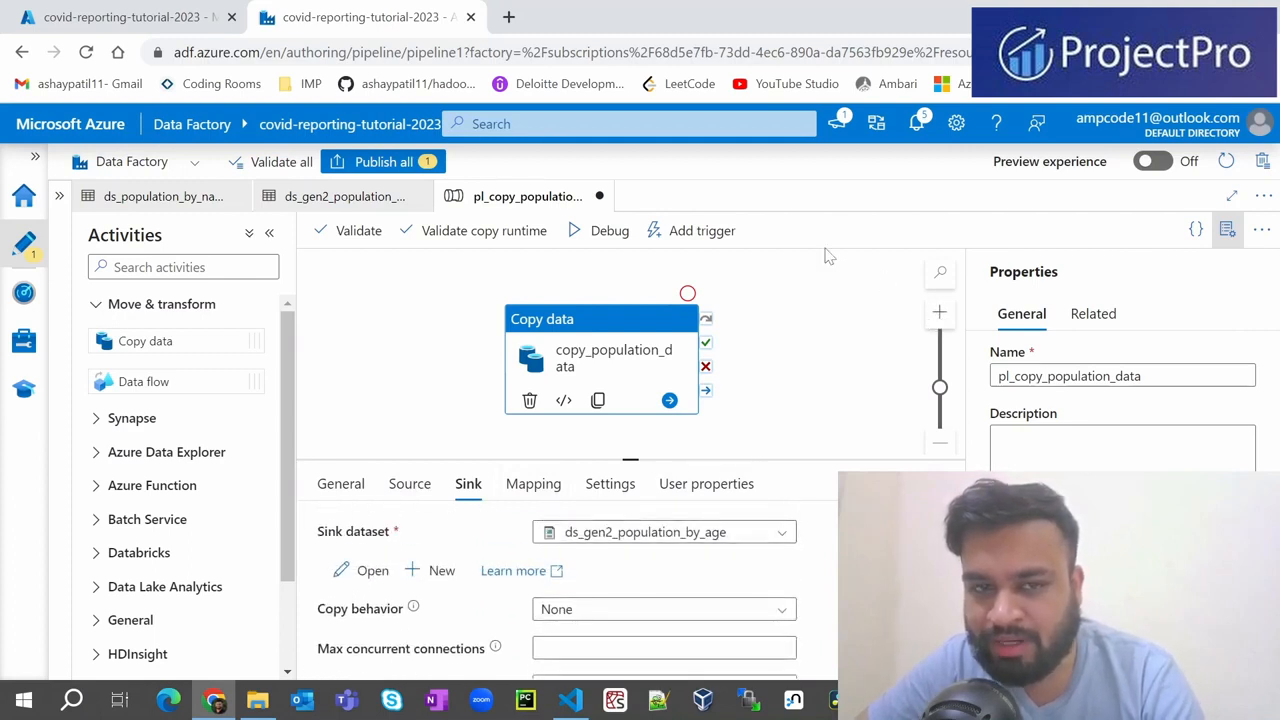
- Validate the pl_copy_population_data pipeline and start a debug run of it
left_click(364, 232)
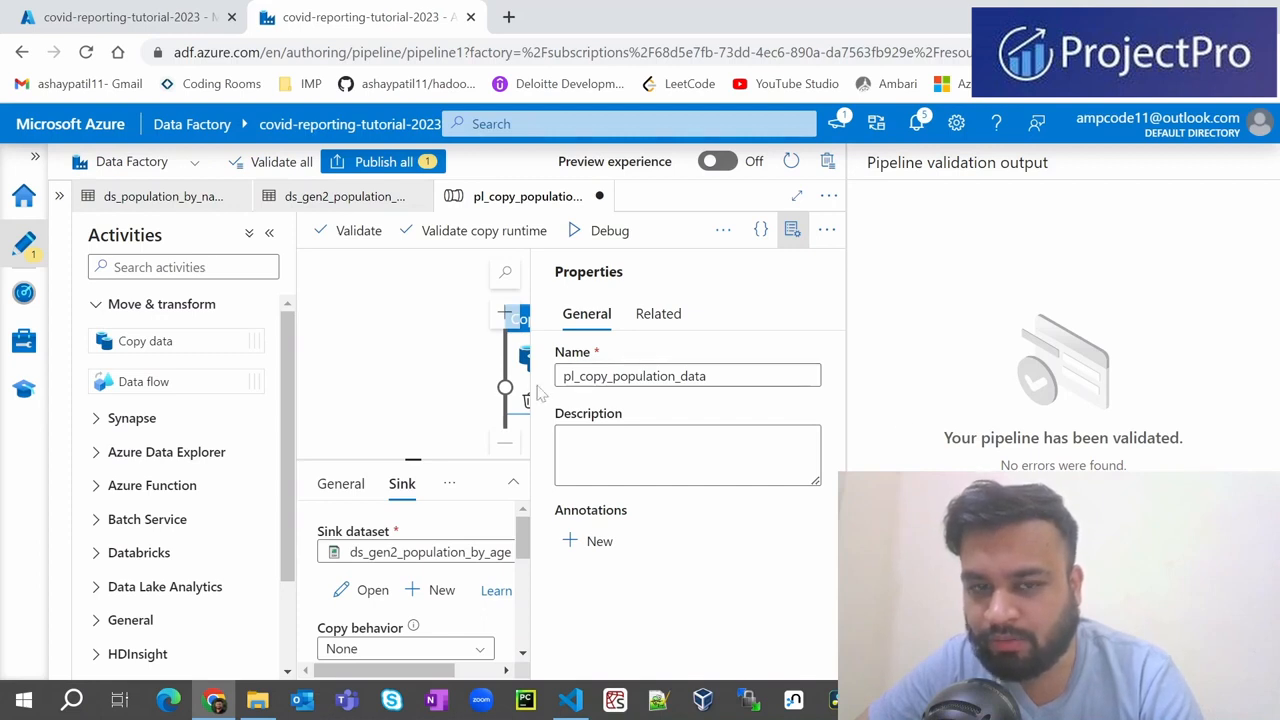
left_click(610, 233)
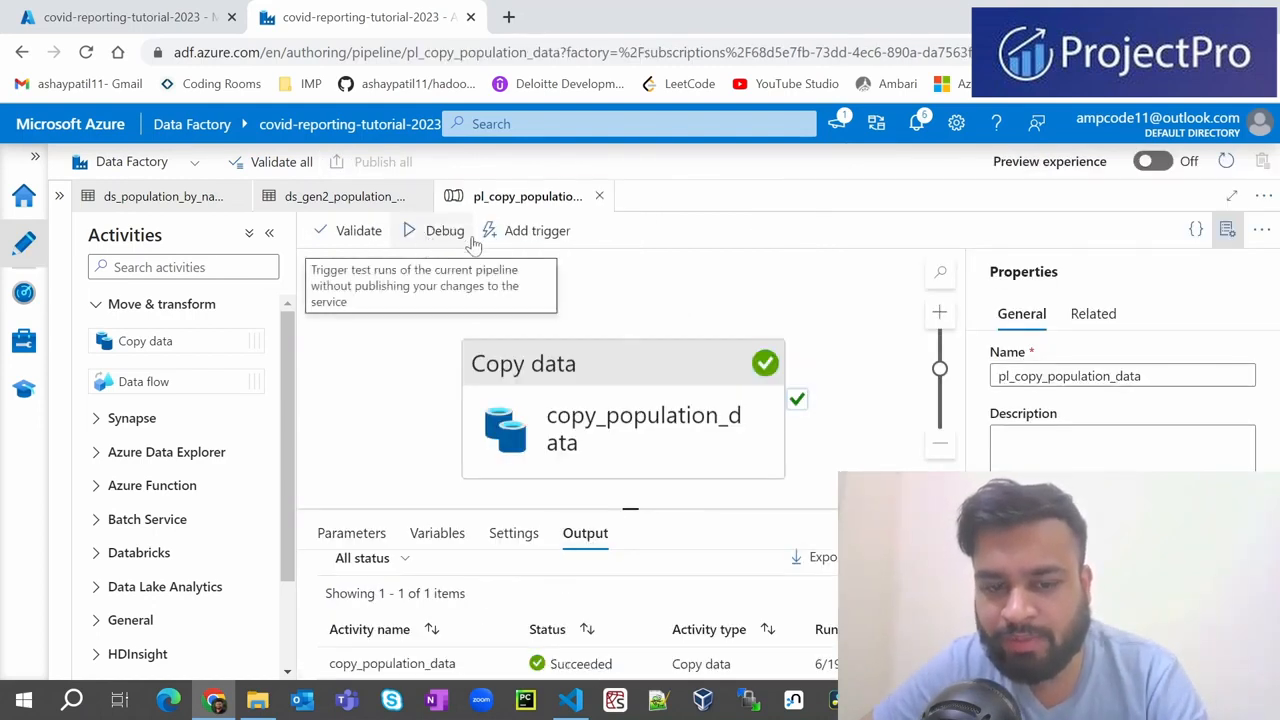
- Open the copy activity's run details at full size and compare the amounts of data read and written
mouse_move(618, 667)
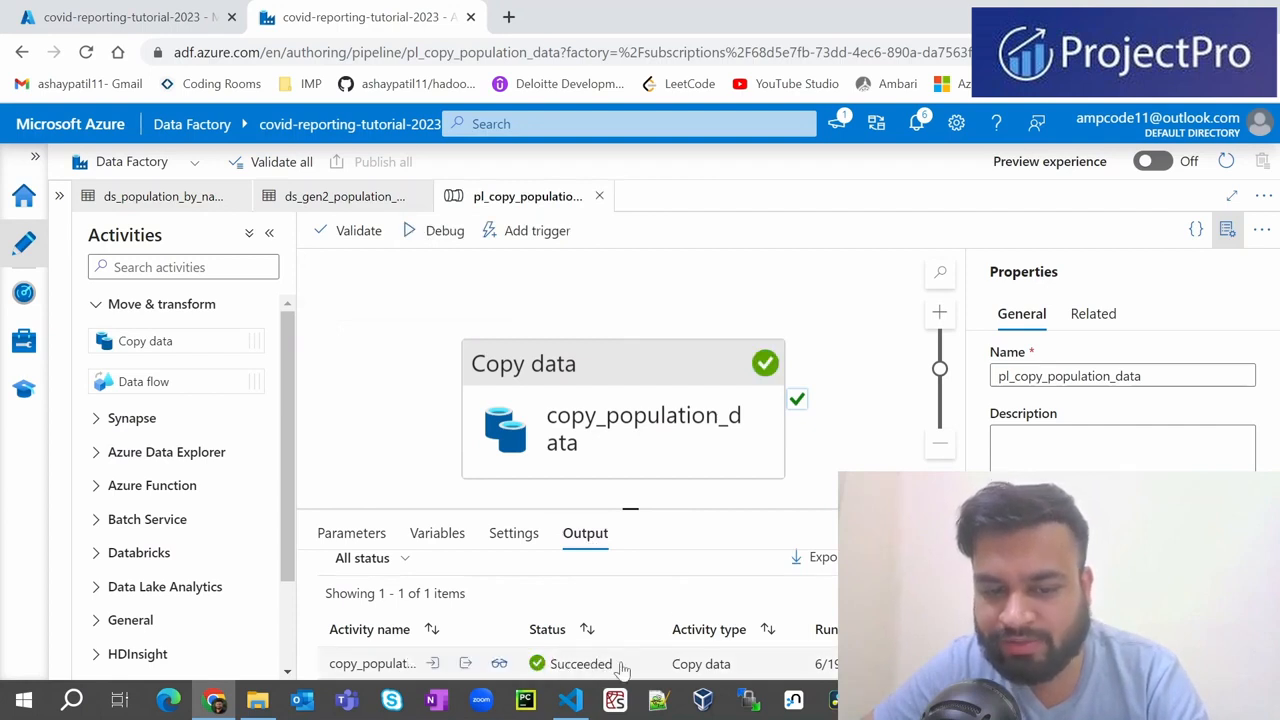
left_click(499, 665)
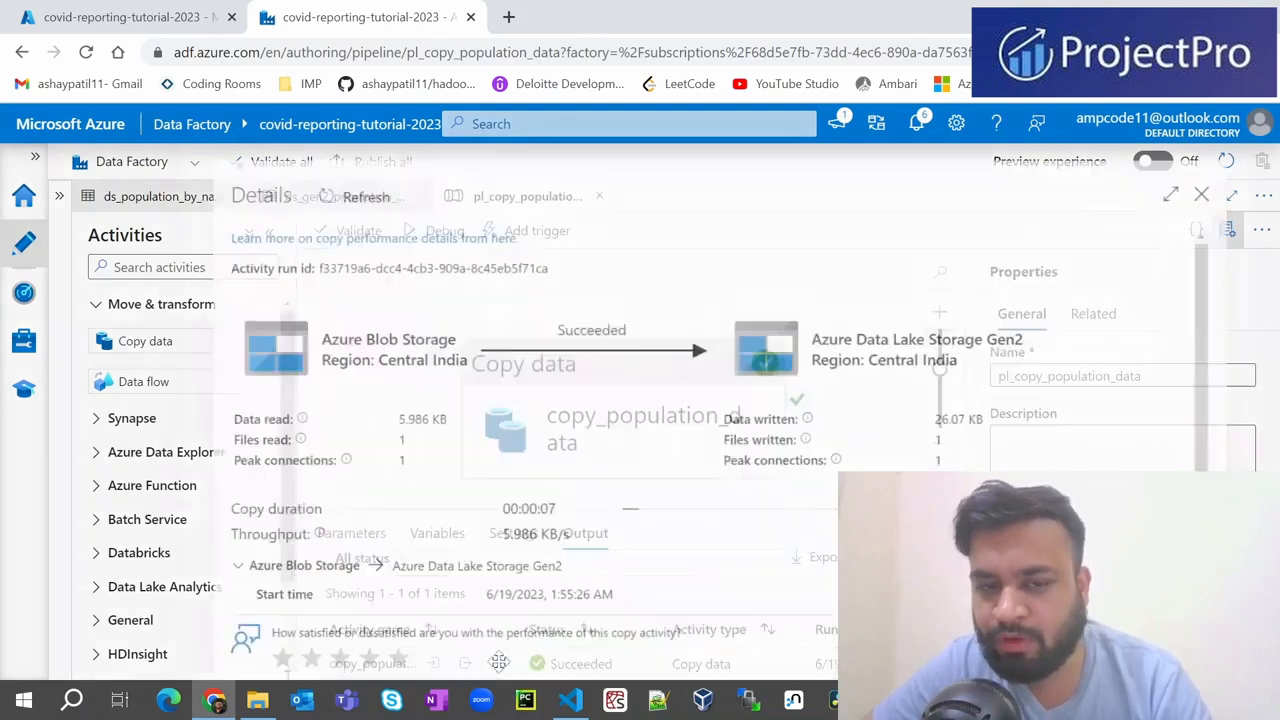
left_click(1217, 171)
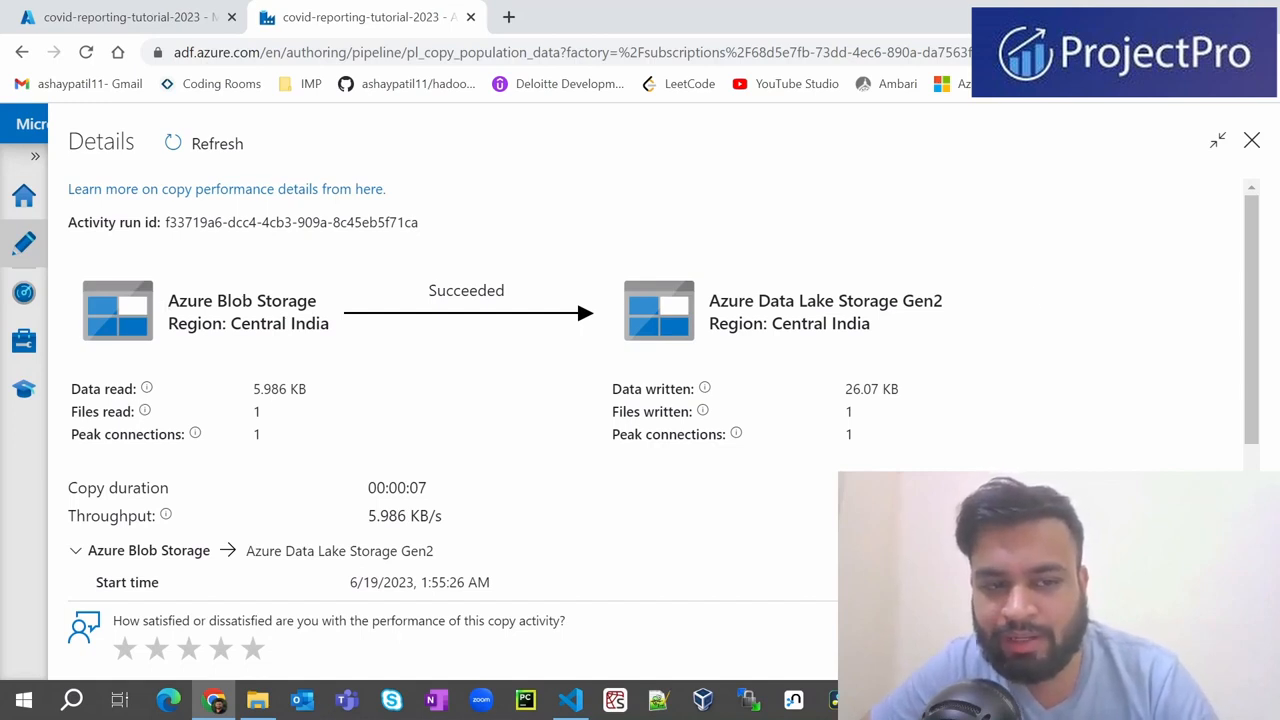
left_click_drag(261, 388, 306, 388)
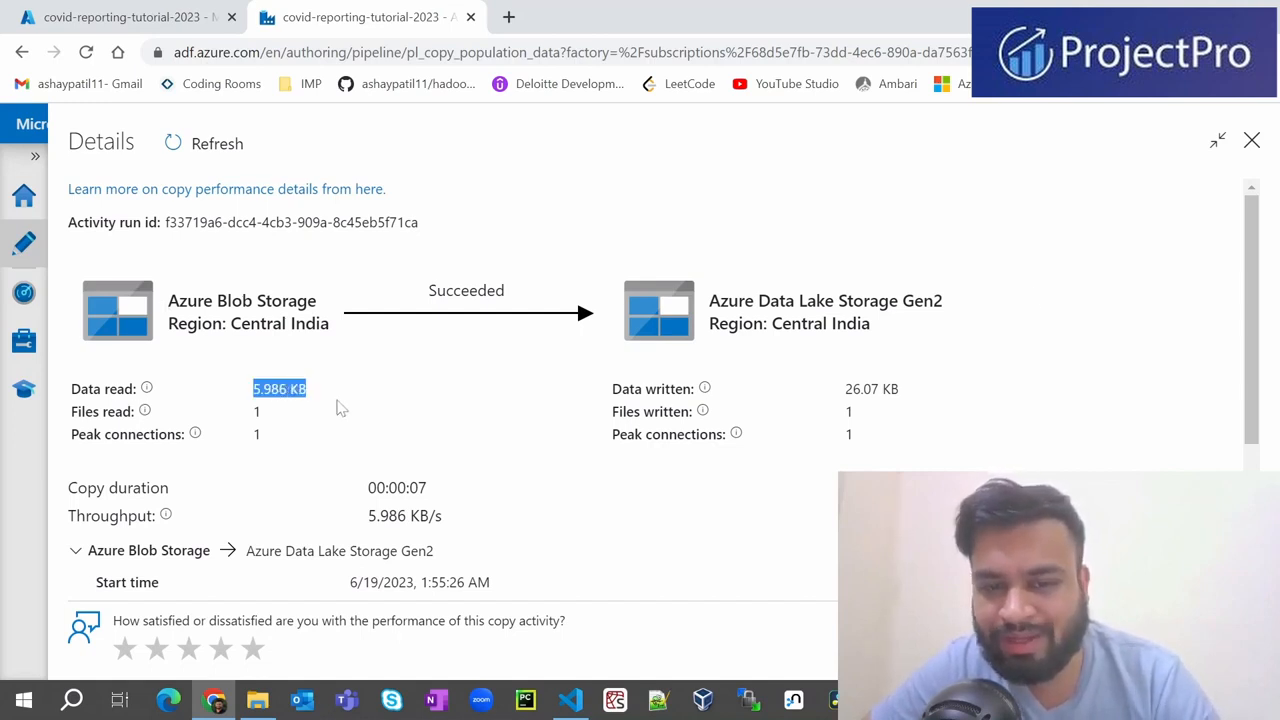
left_click_drag(845, 389, 917, 400)
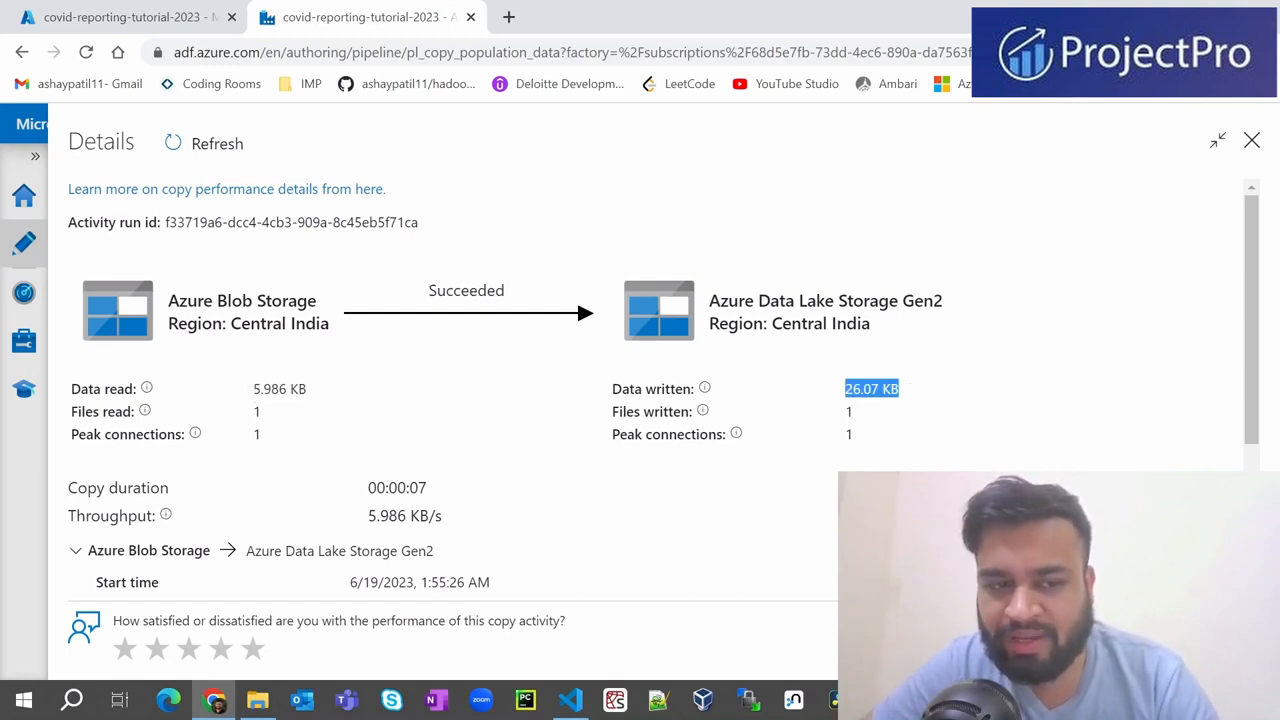
- Examine the copy run's data volumes, copy duration and stage timings, and close the run details
left_click_drag(252, 389, 306, 389)
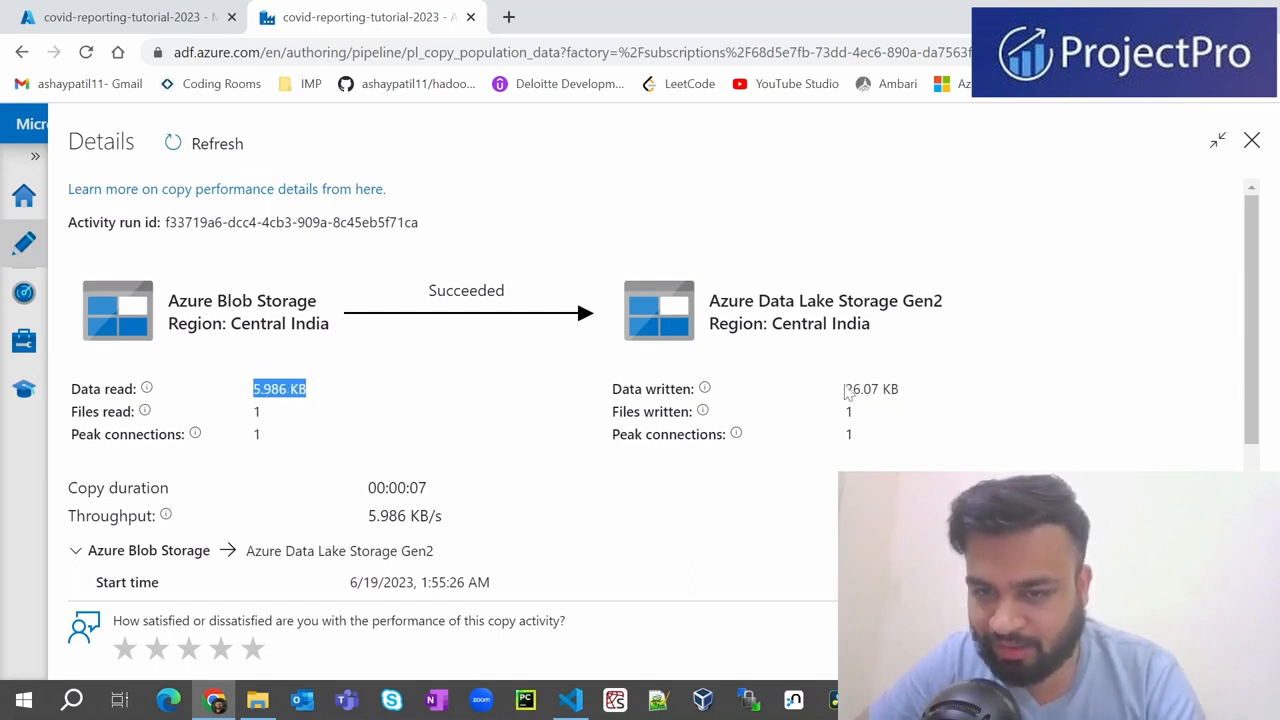
left_click_drag(845, 392, 914, 396)
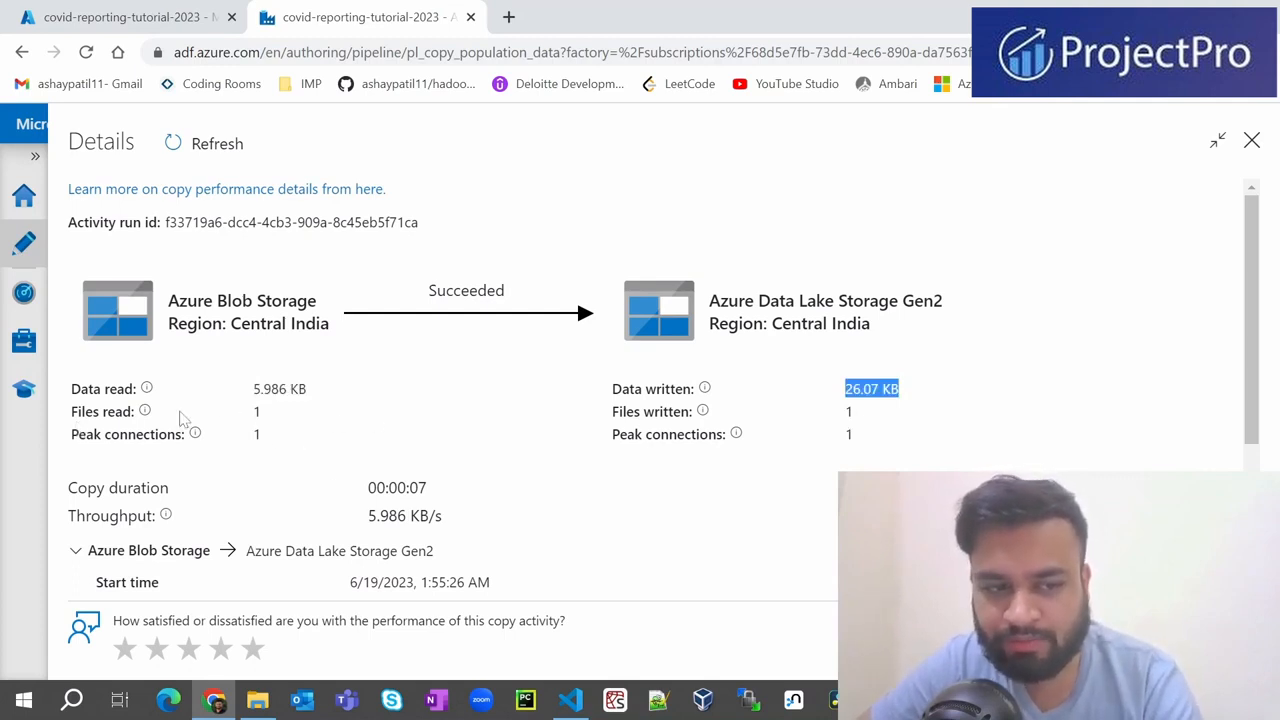
scroll(232, 449, "down", 1)
left_click(236, 452)
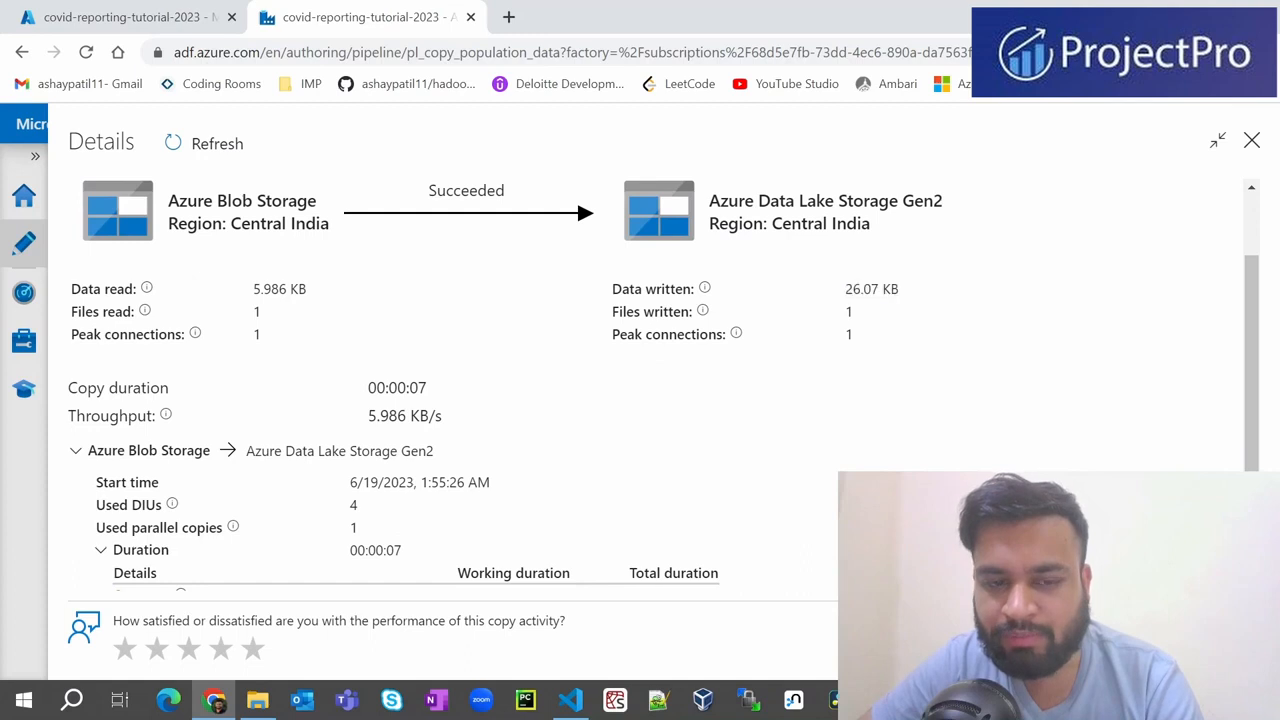
scroll(515, 490, "down", 1)
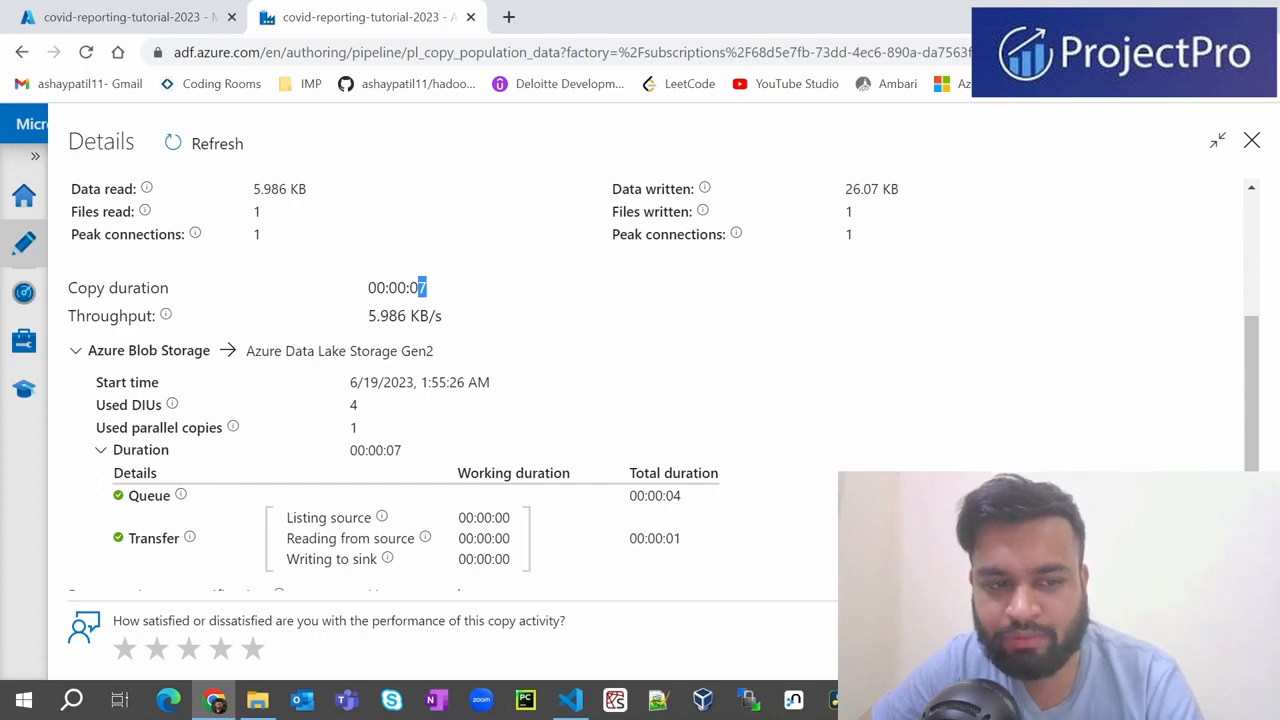
scroll(630, 424, "down", 1)
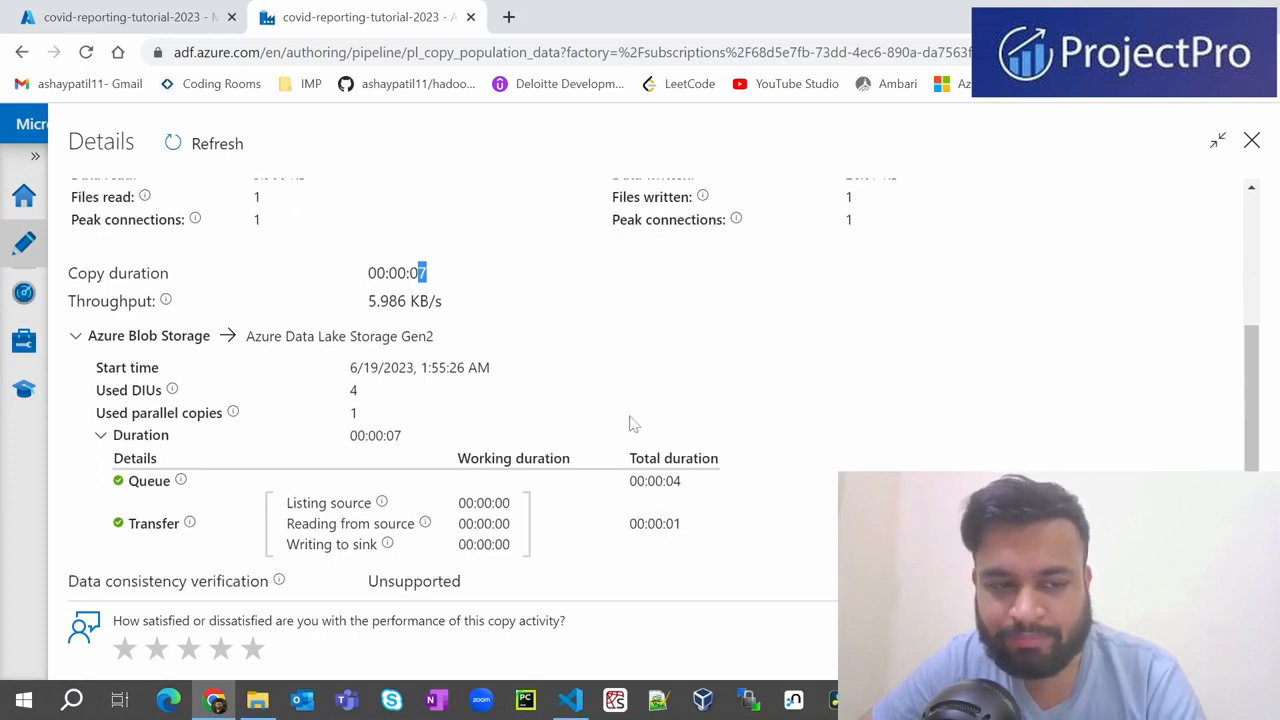
scroll(630, 424, "up", 2)
left_click(350, 387)
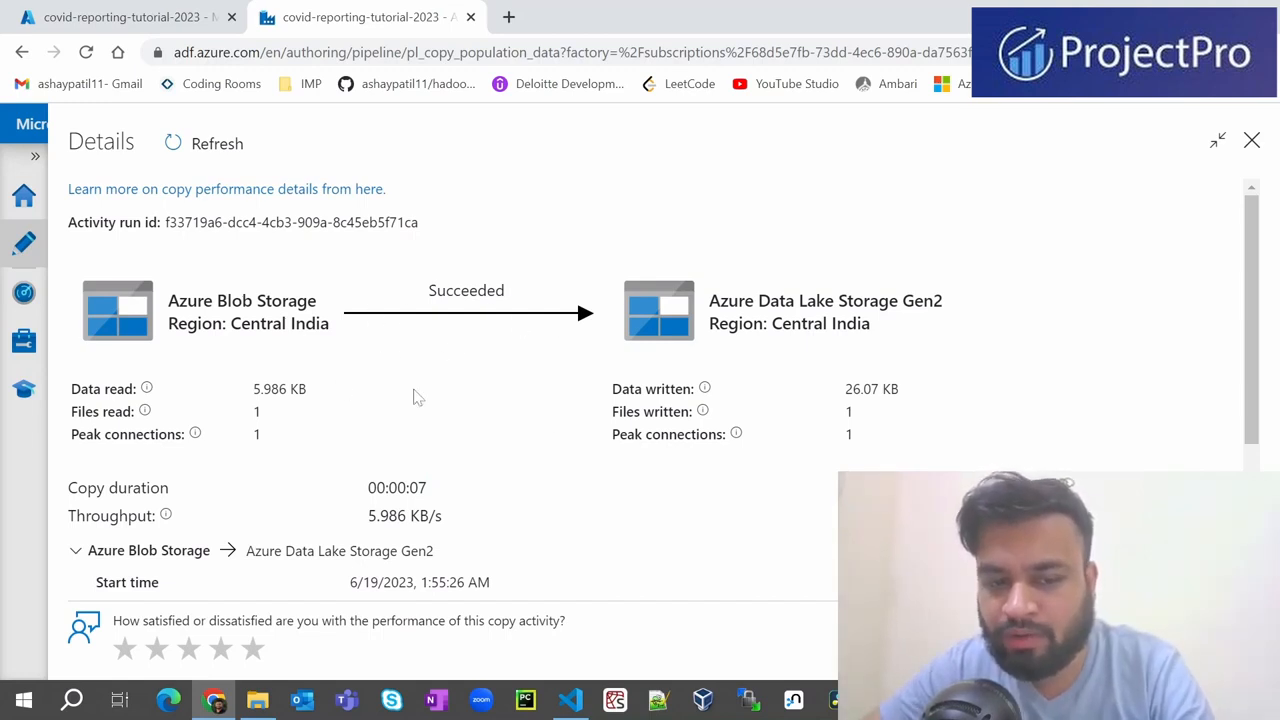
left_click(1251, 141)
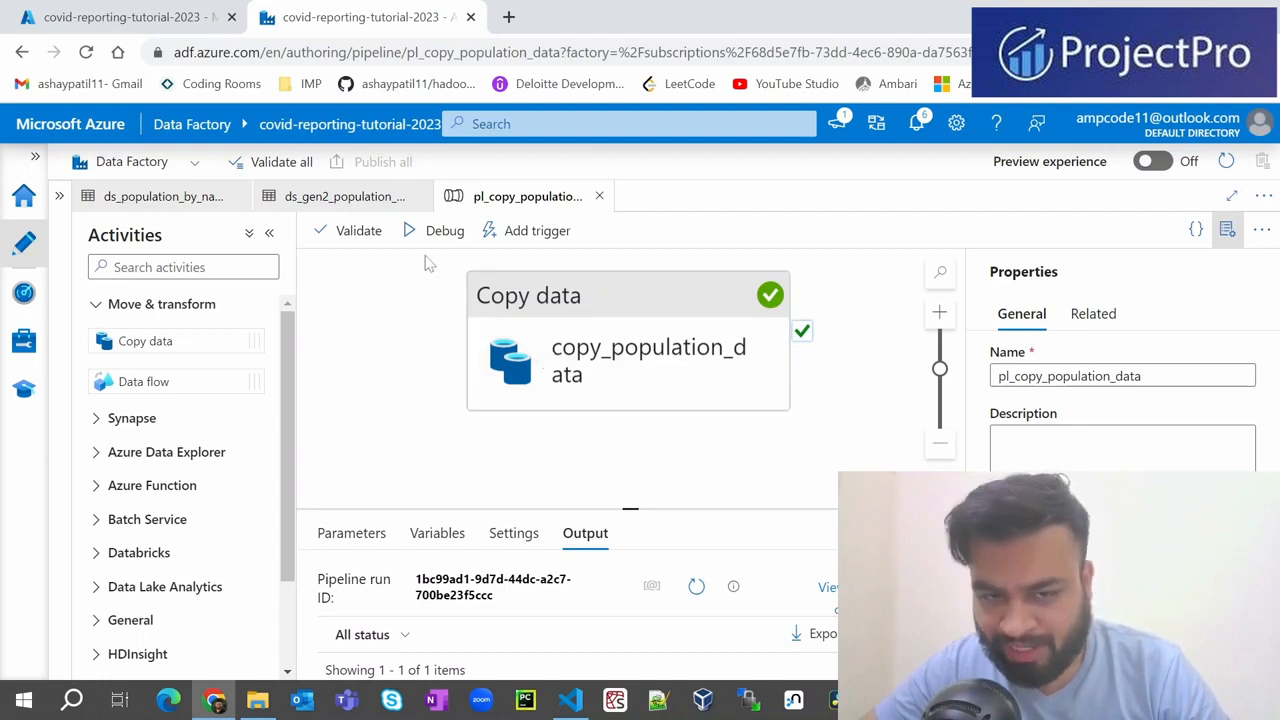
- In the Azure portal, open the population_by_age.tsv blob in the raw container of the covidreportingtutorialdl storage account
left_click(53, 13)
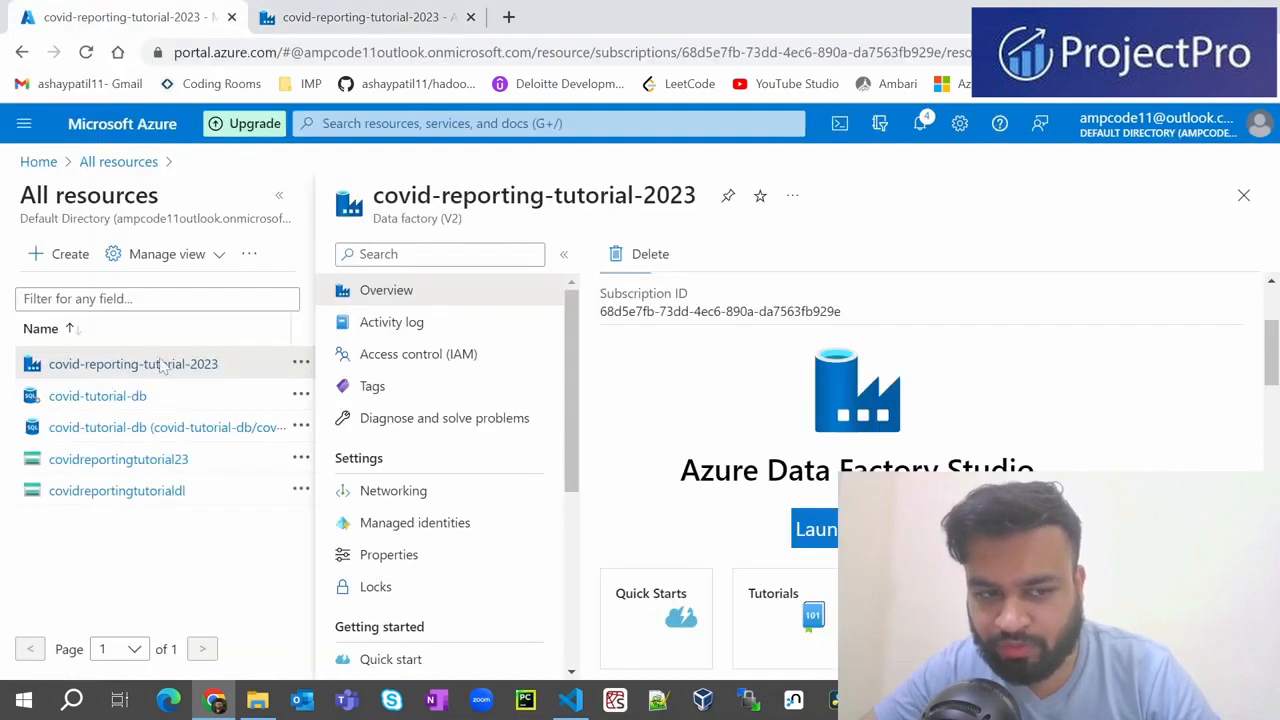
left_click(158, 491)
left_click(400, 514)
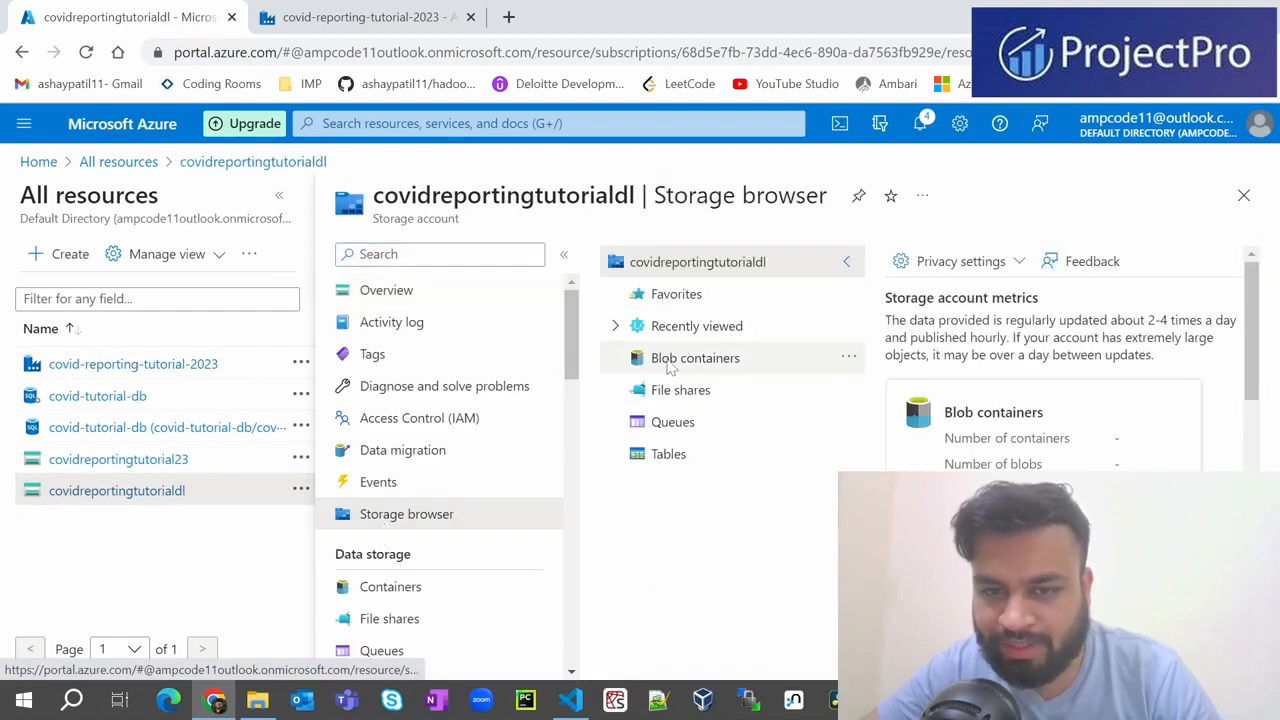
left_click(670, 367)
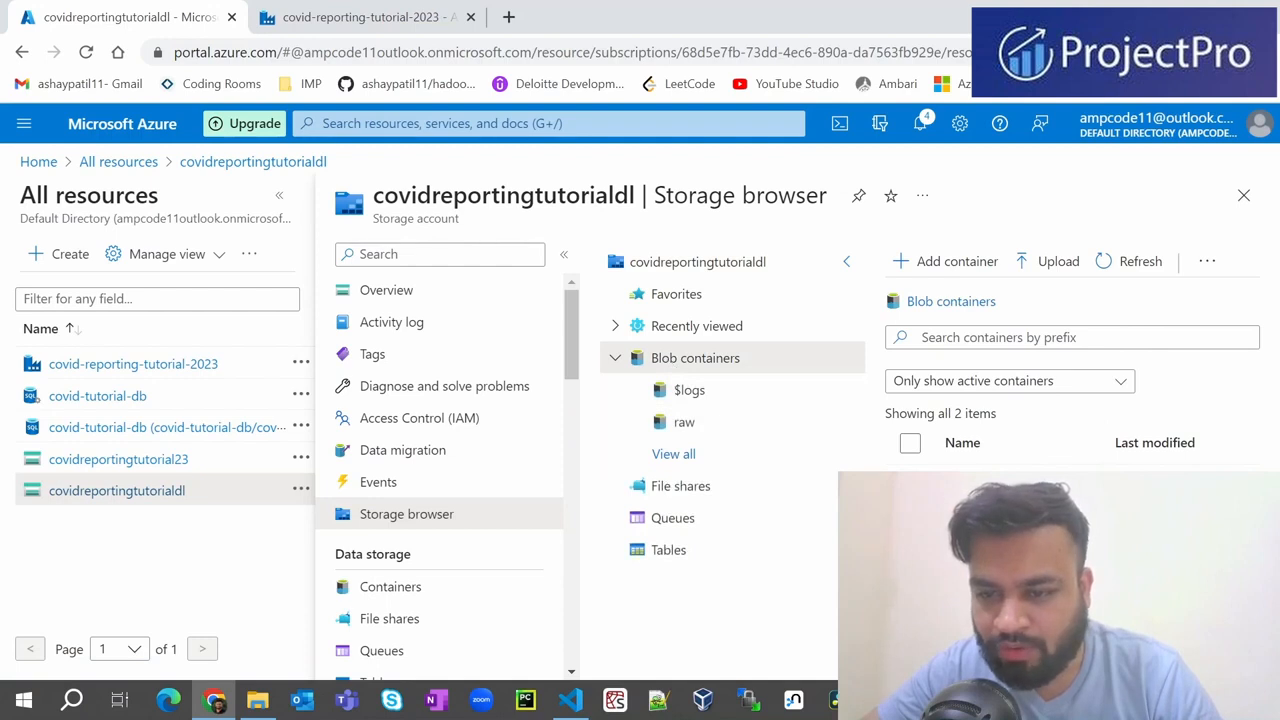
left_click(957, 511)
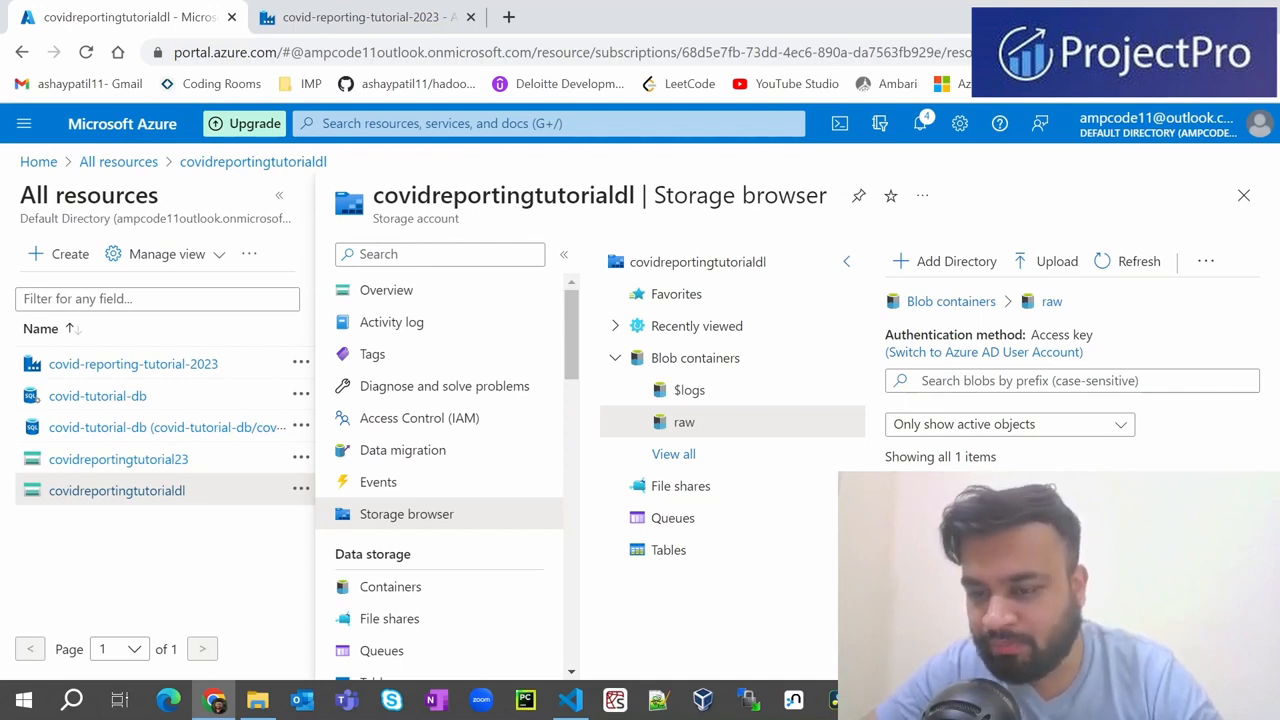
left_click(975, 528)
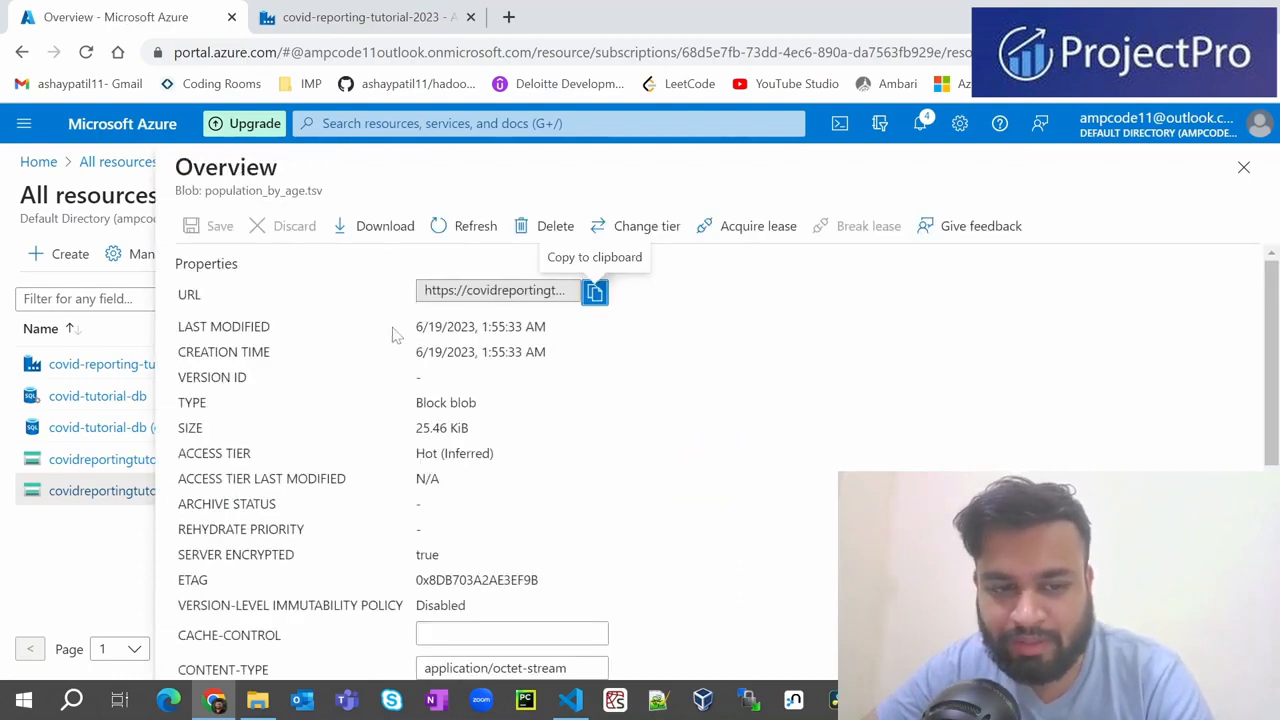
- Check the blob's size and its downloaded contents in Visual Studio Code, and return to the pl_copy_population_data pipeline in Data Factory
left_click_drag(416, 428, 492, 432)
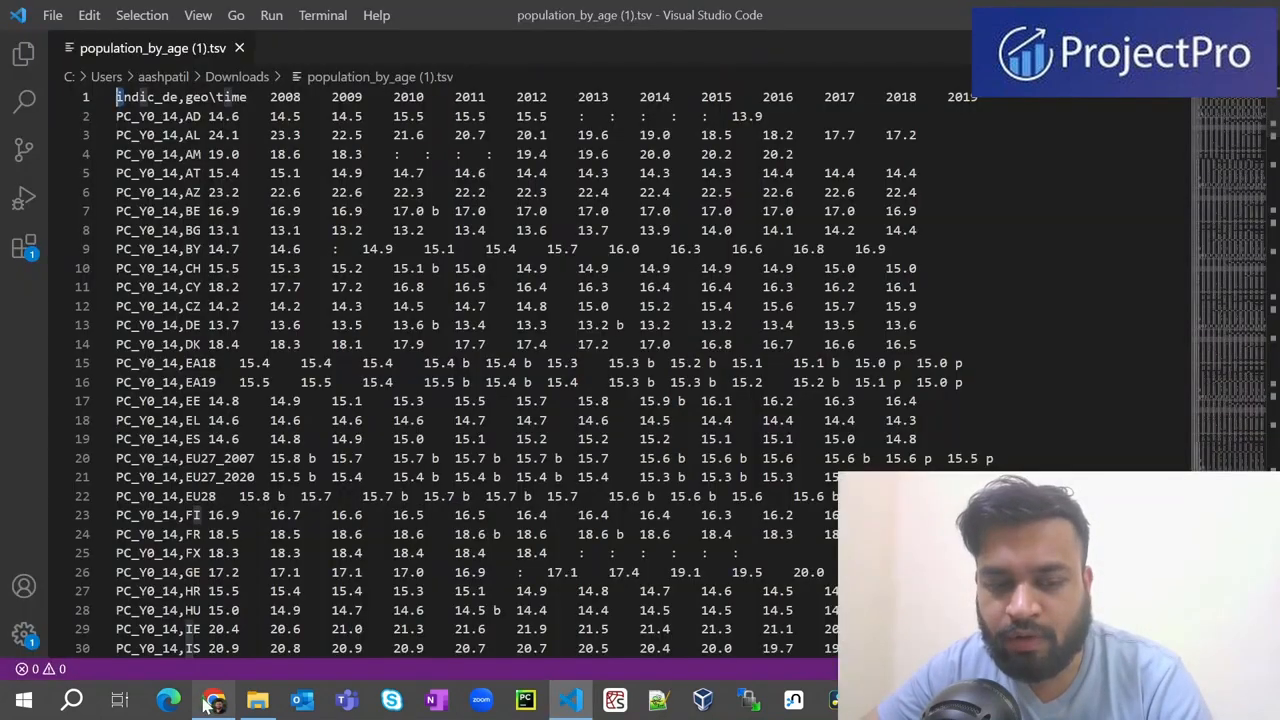
left_click(212, 700)
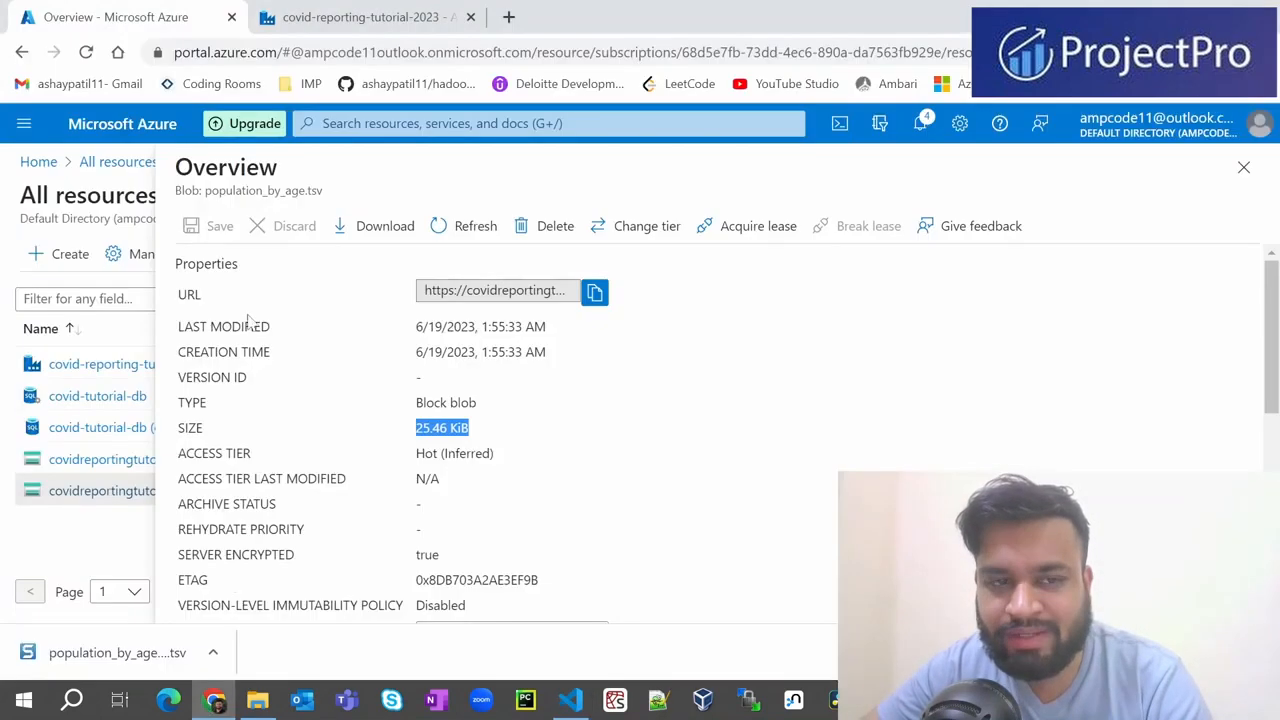
left_click(360, 17)
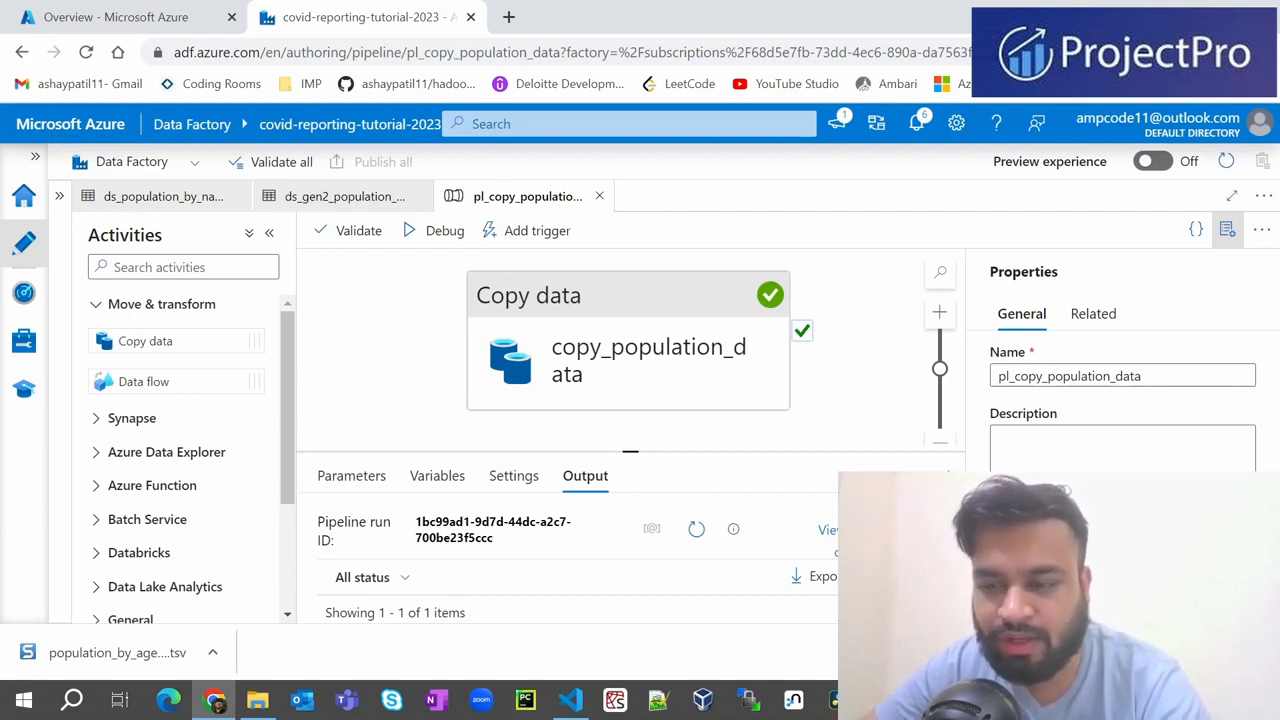
left_click(1261, 652)
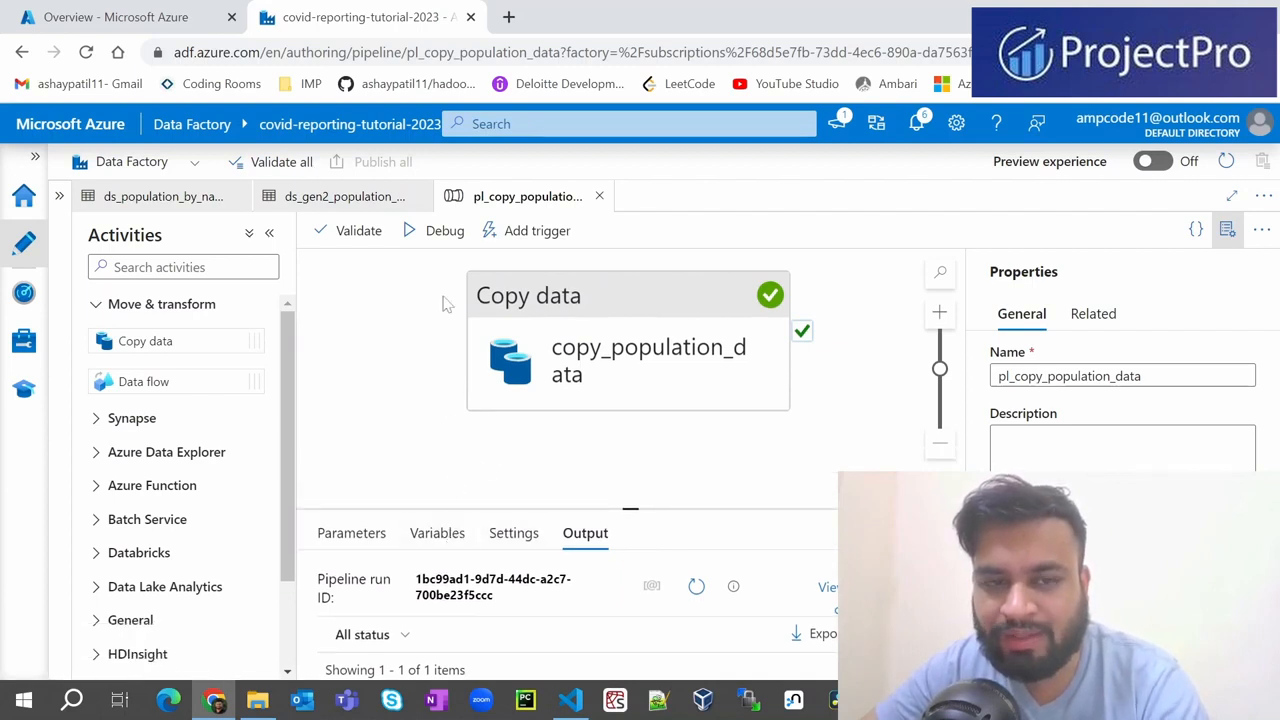